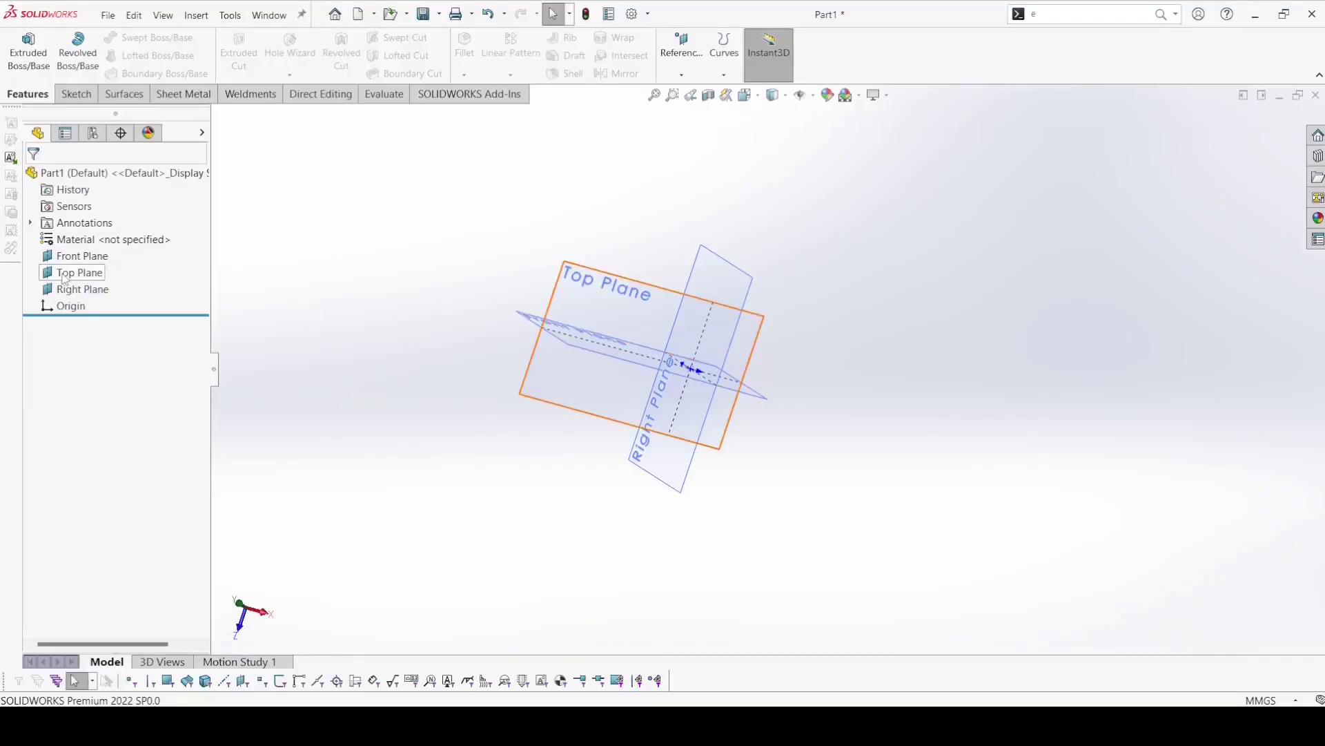
- Start a Top Plane sketch with one circle at the origin and one to its left
left_click(97, 276)
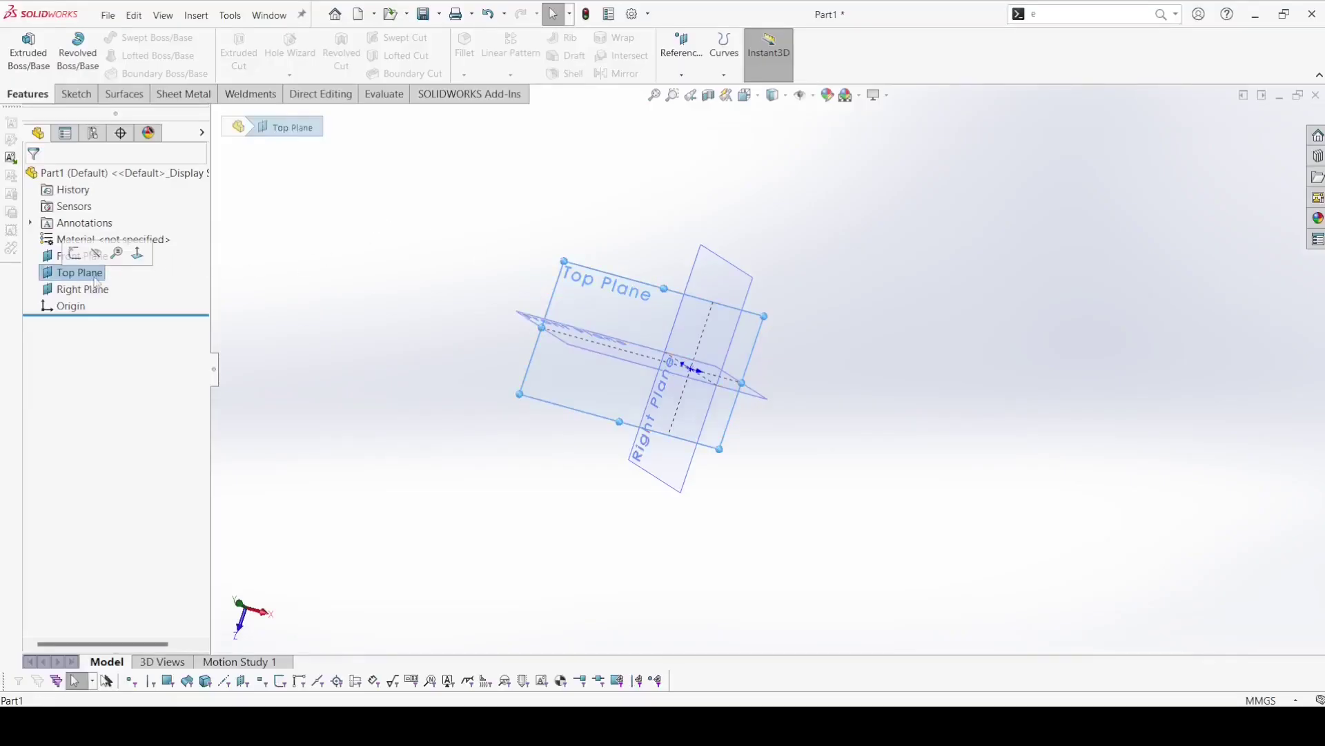
left_click(74, 253)
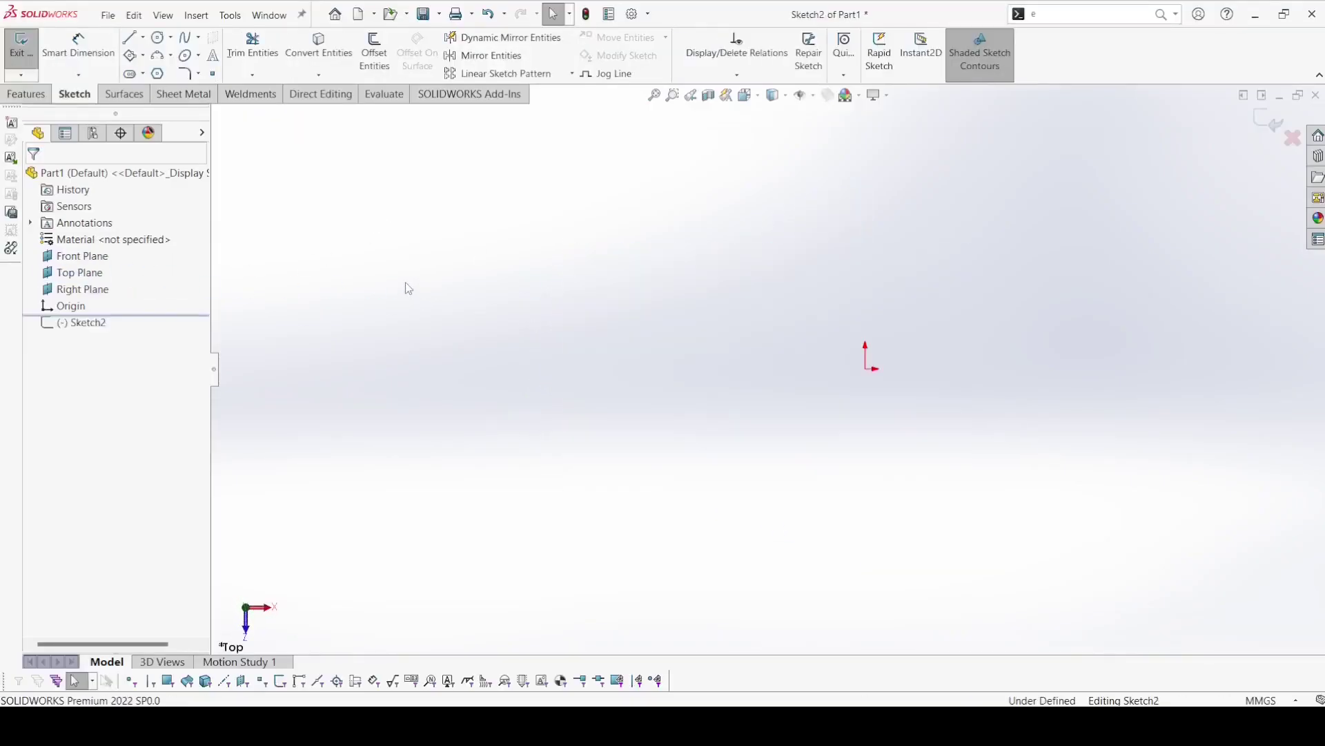
left_click(159, 38)
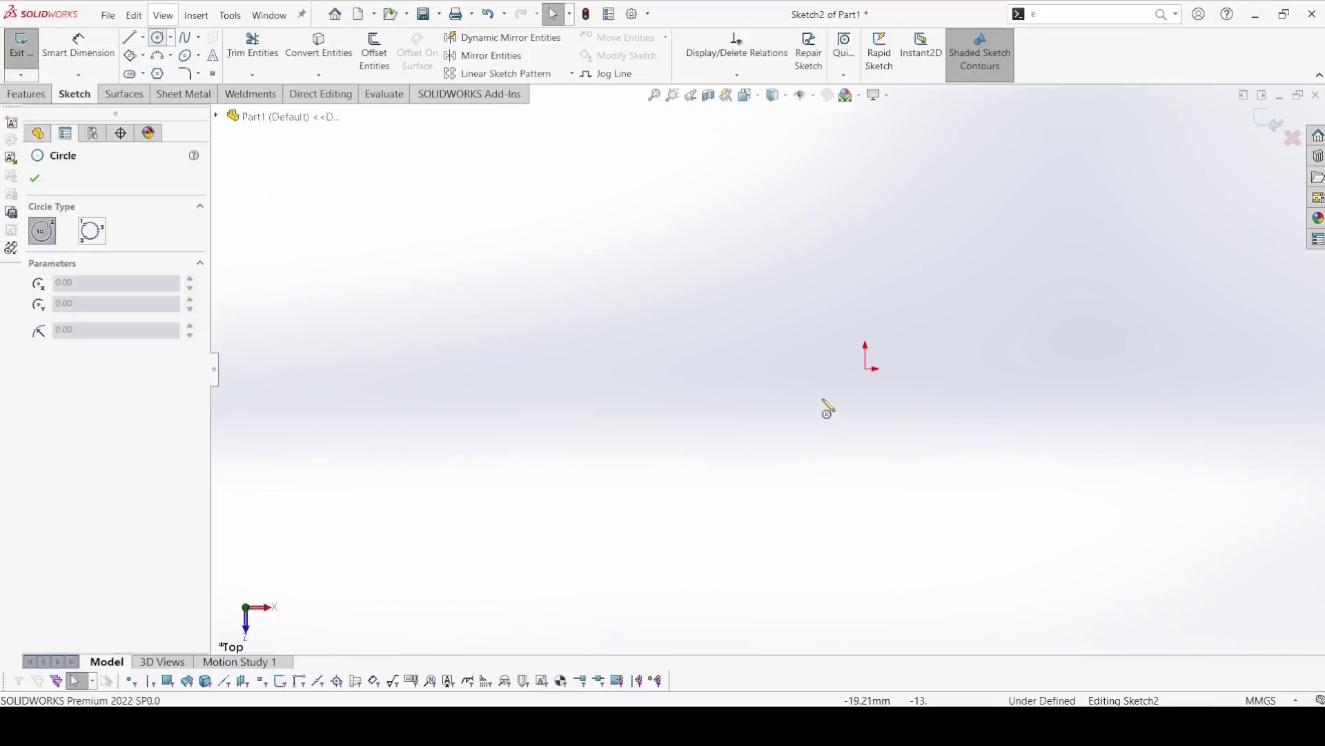
left_click(866, 369)
left_click(951, 429)
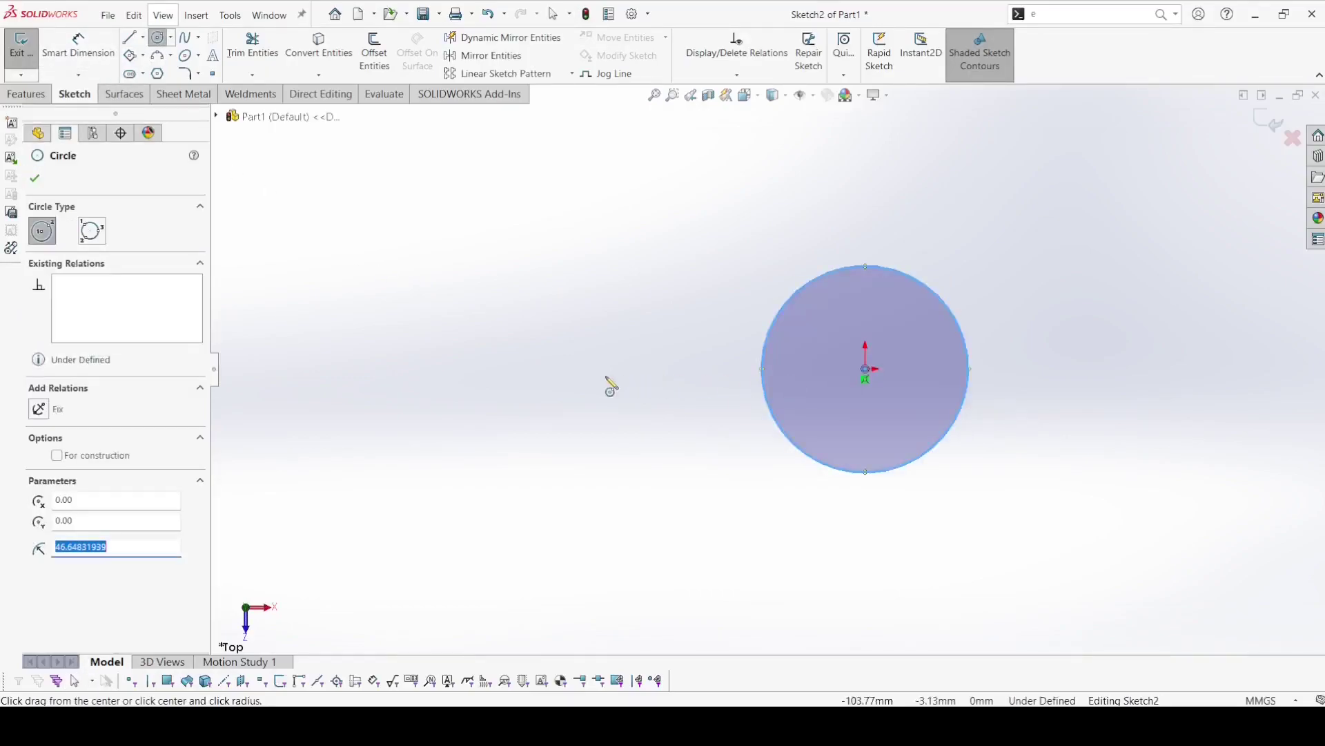
left_click(482, 369)
left_click(545, 414)
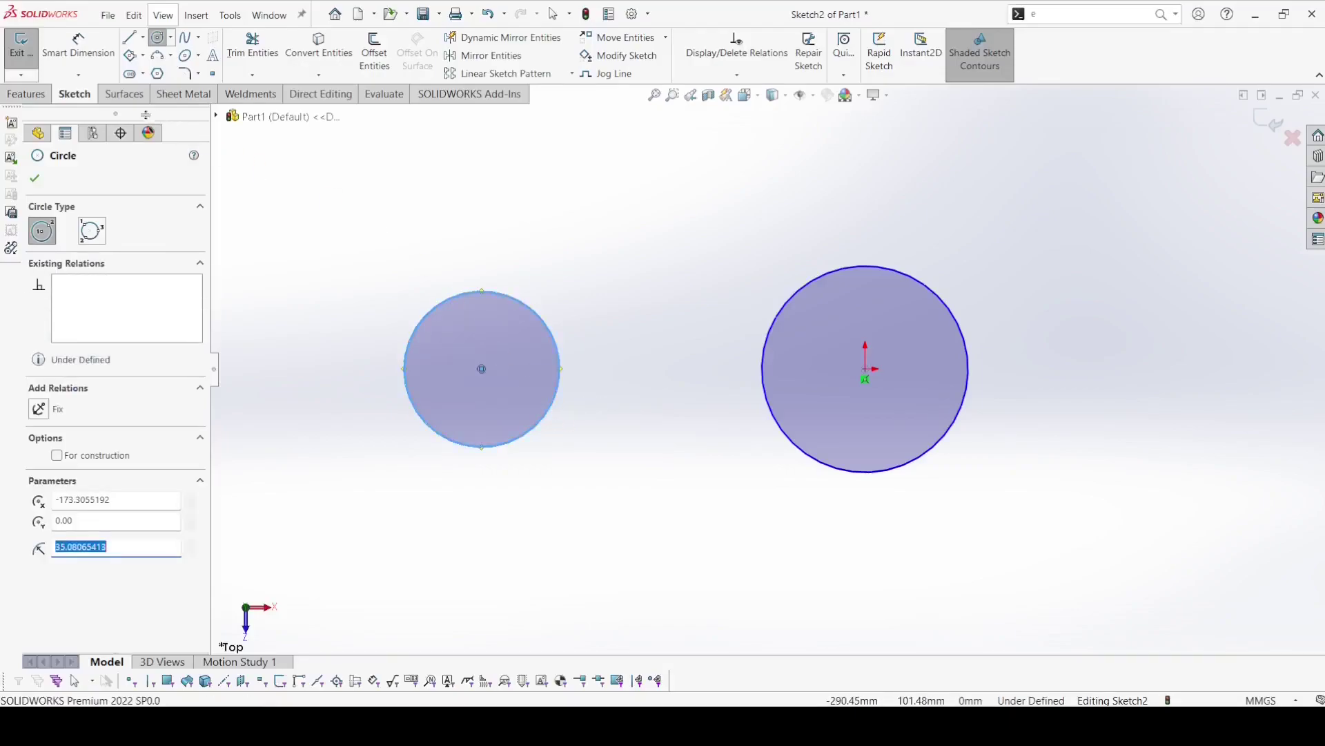
key("Escape")
- Dimension the right circle Ø65 and the left circle 16.5*2 (Ø33)
left_click(96, 64)
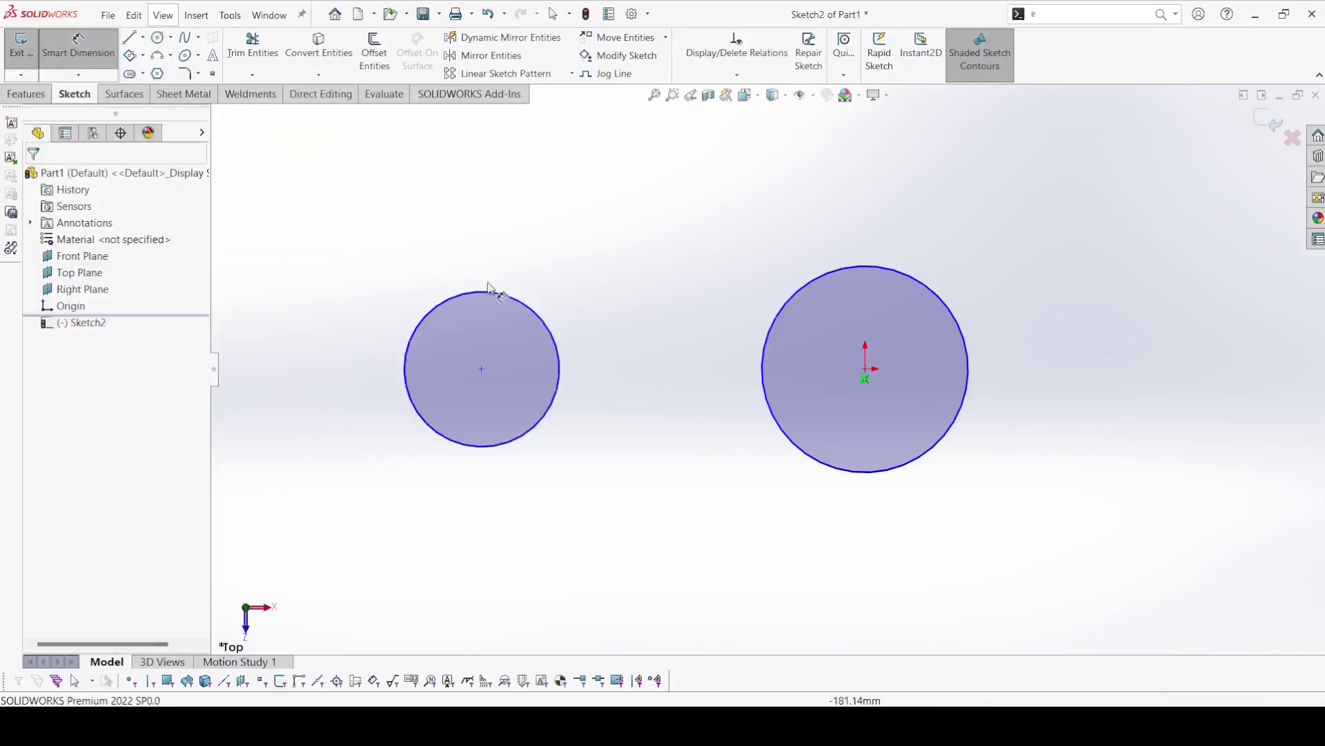
left_click(858, 269)
left_click(992, 206)
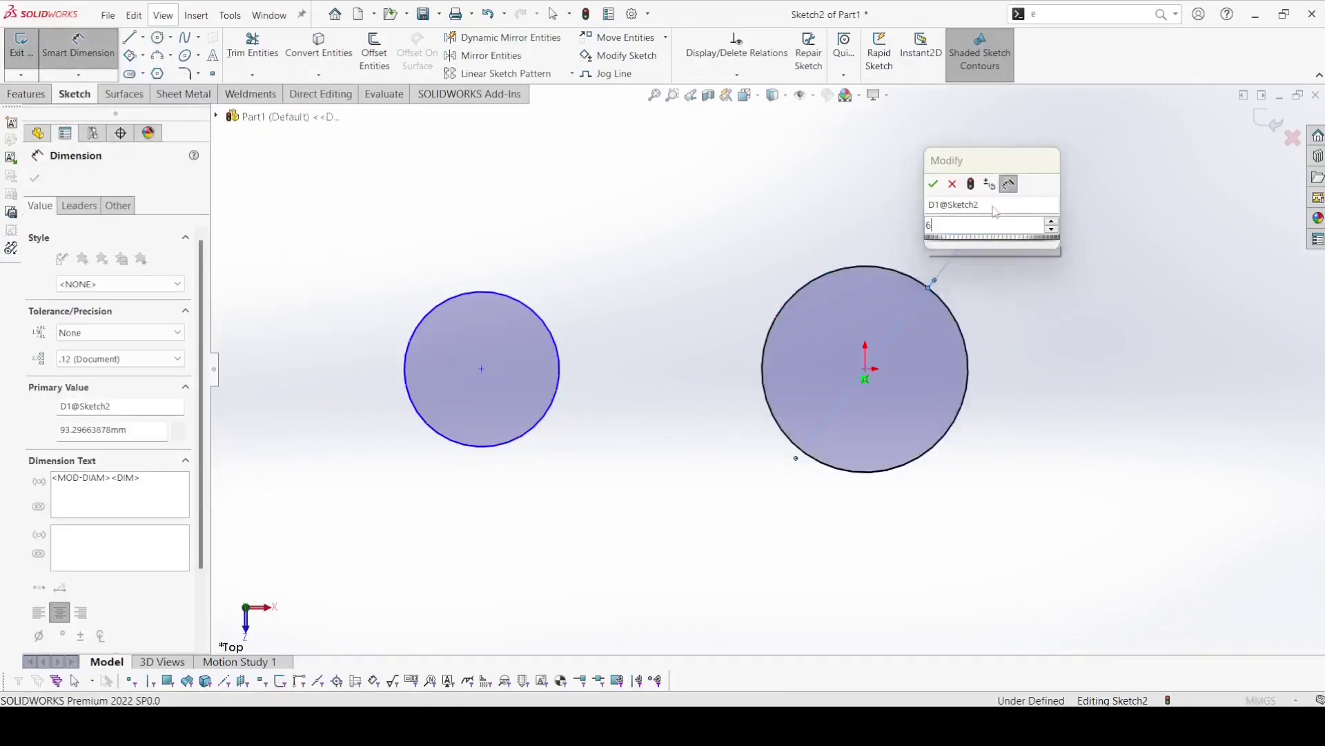
type("65")
key("Return")
left_click(511, 297)
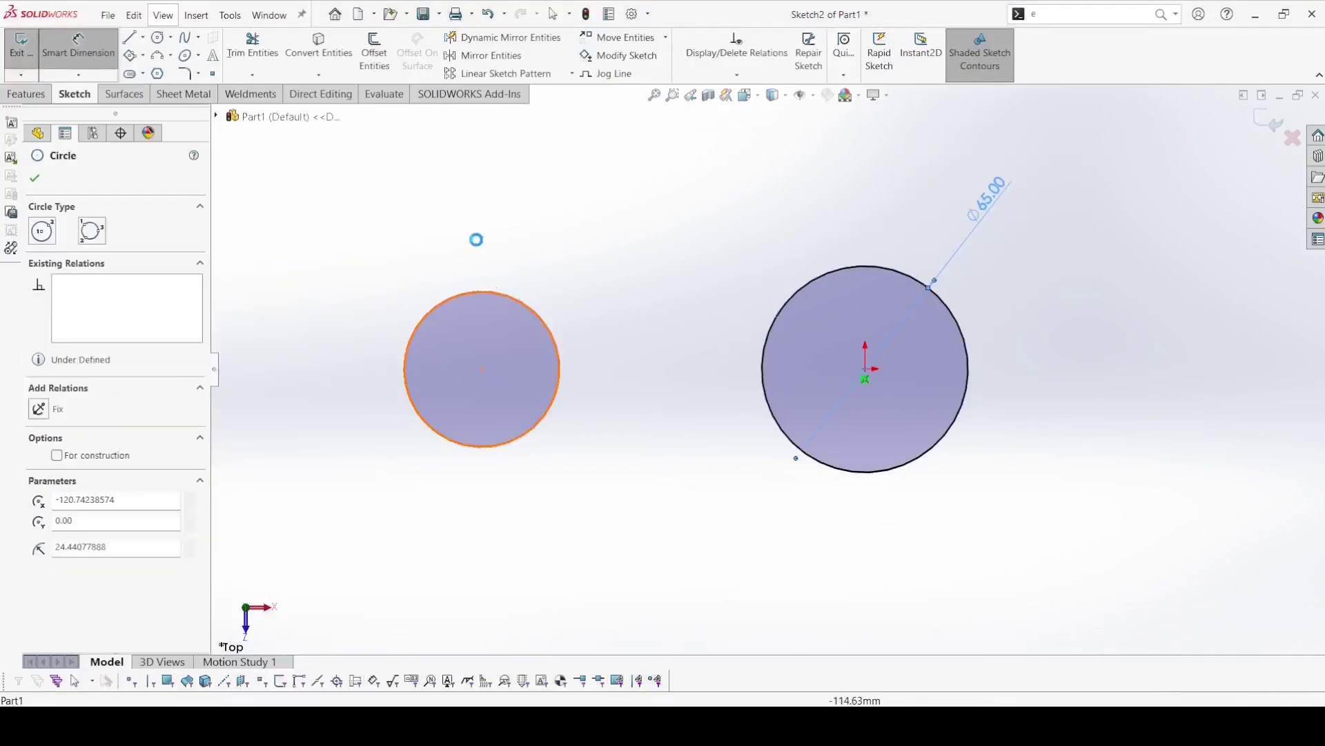
left_click(454, 221)
type("16.5")
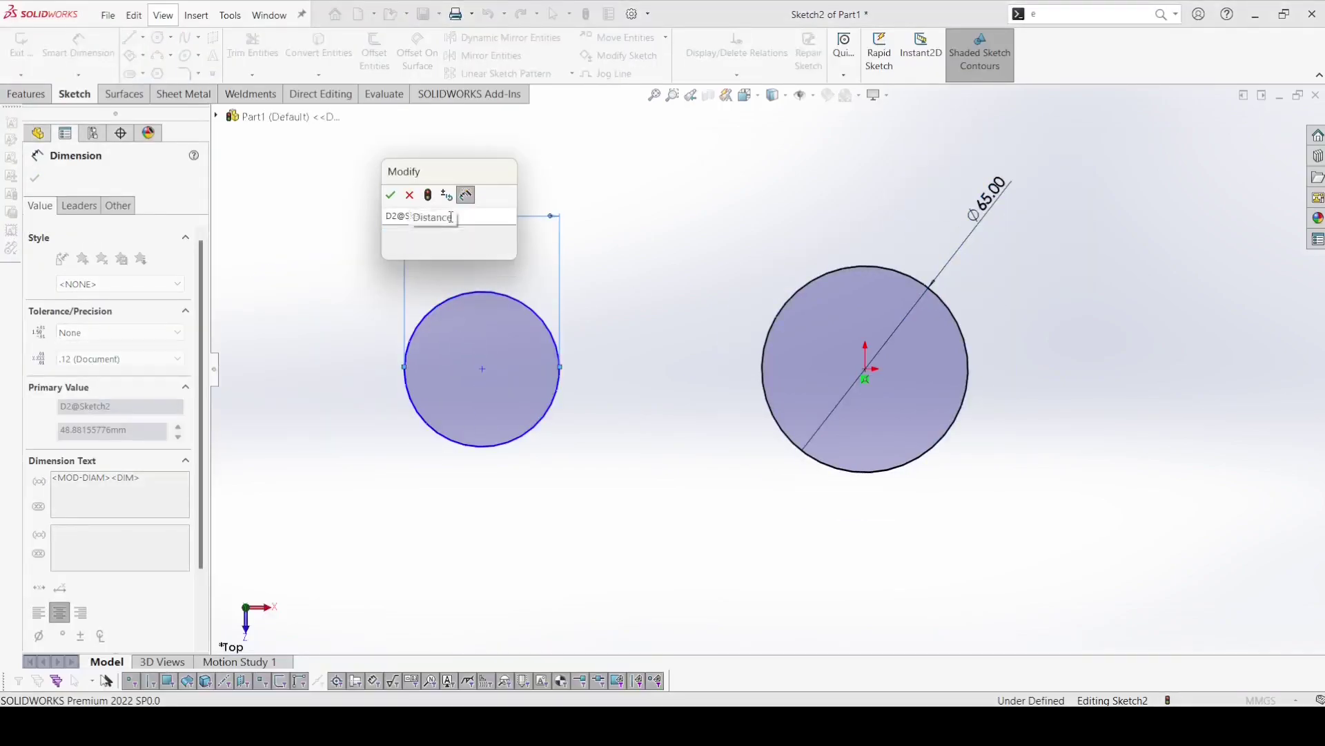
type("*2")
key("Return")
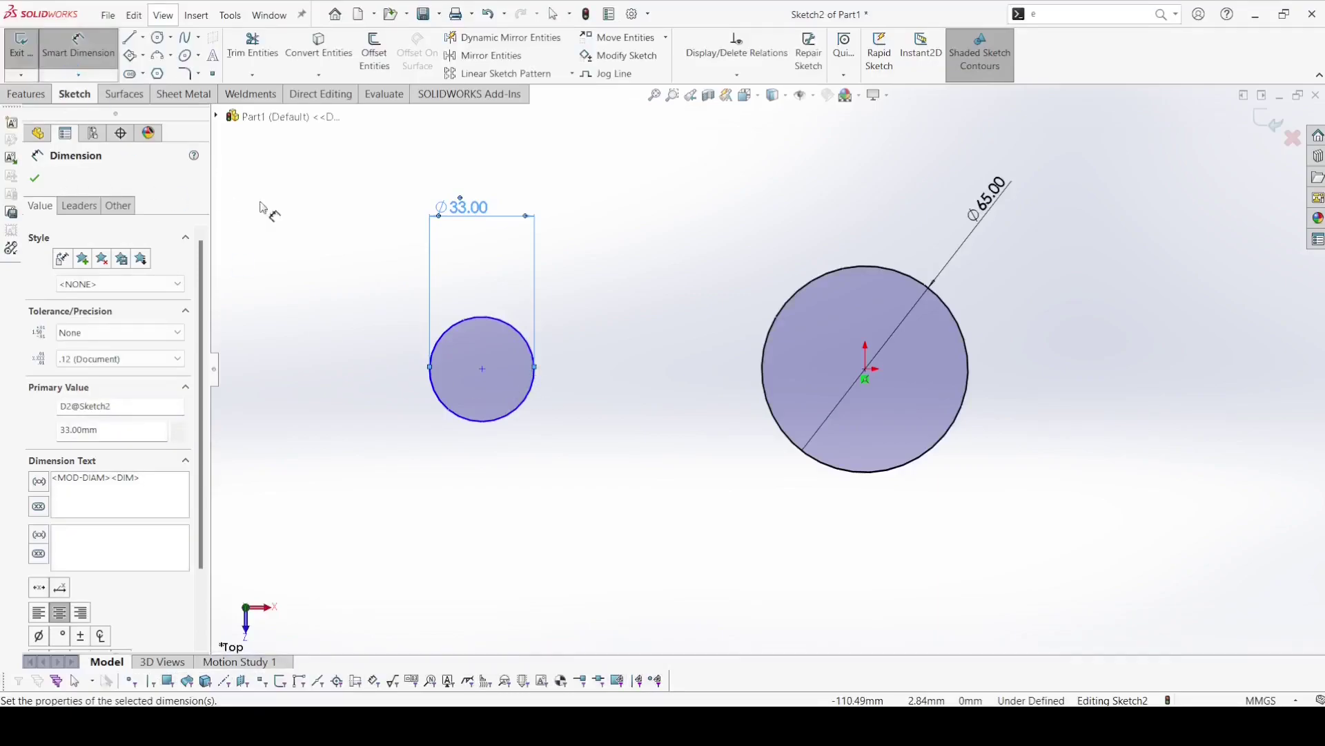
- Set the circle centres 35+61.6+57.4 (154) apart and make them horizontal
left_click(483, 370)
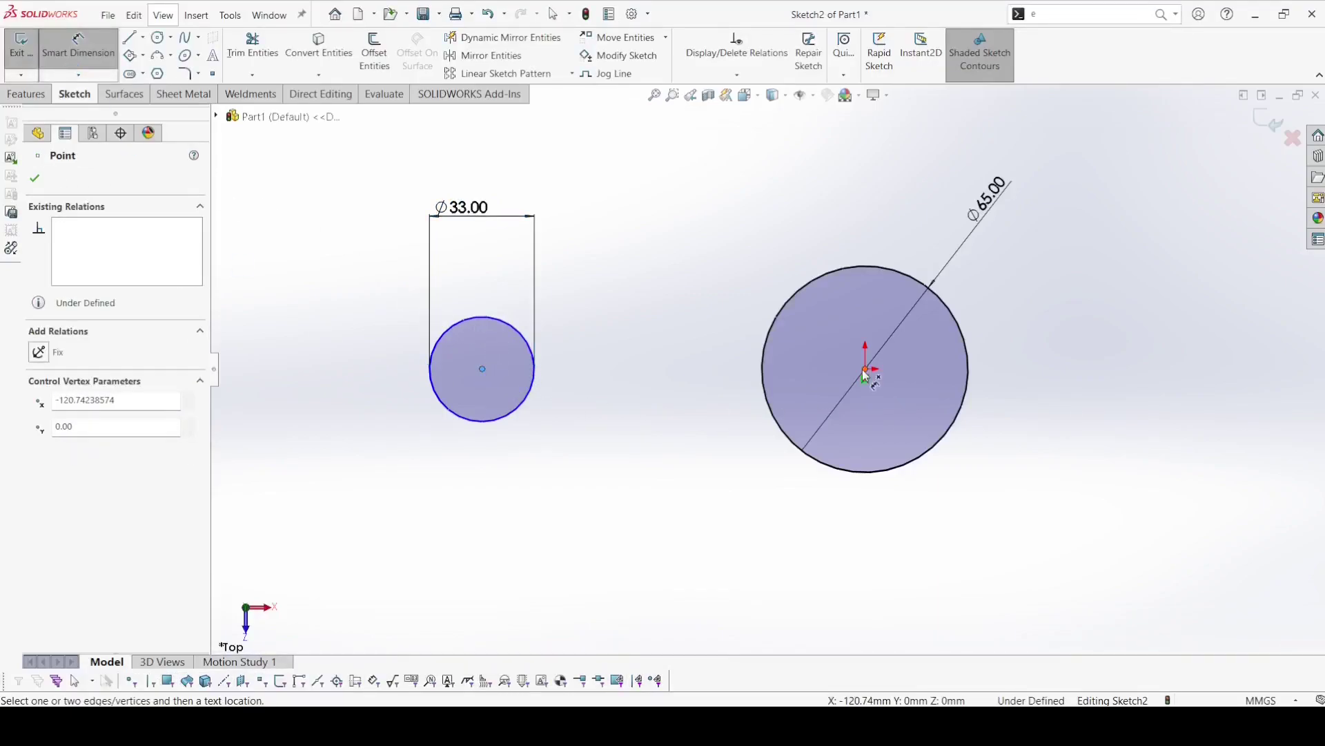
left_click(865, 376)
left_click(675, 535)
type("3")
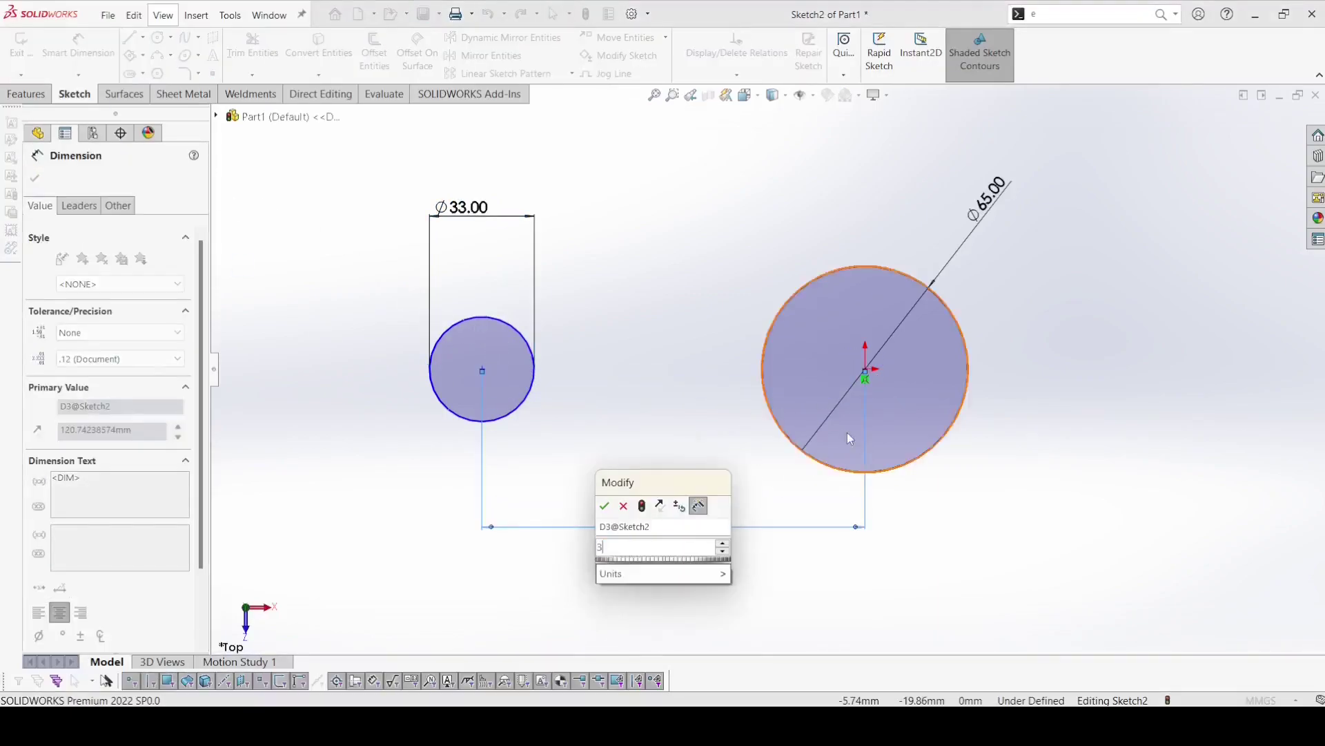
type("5+61.")
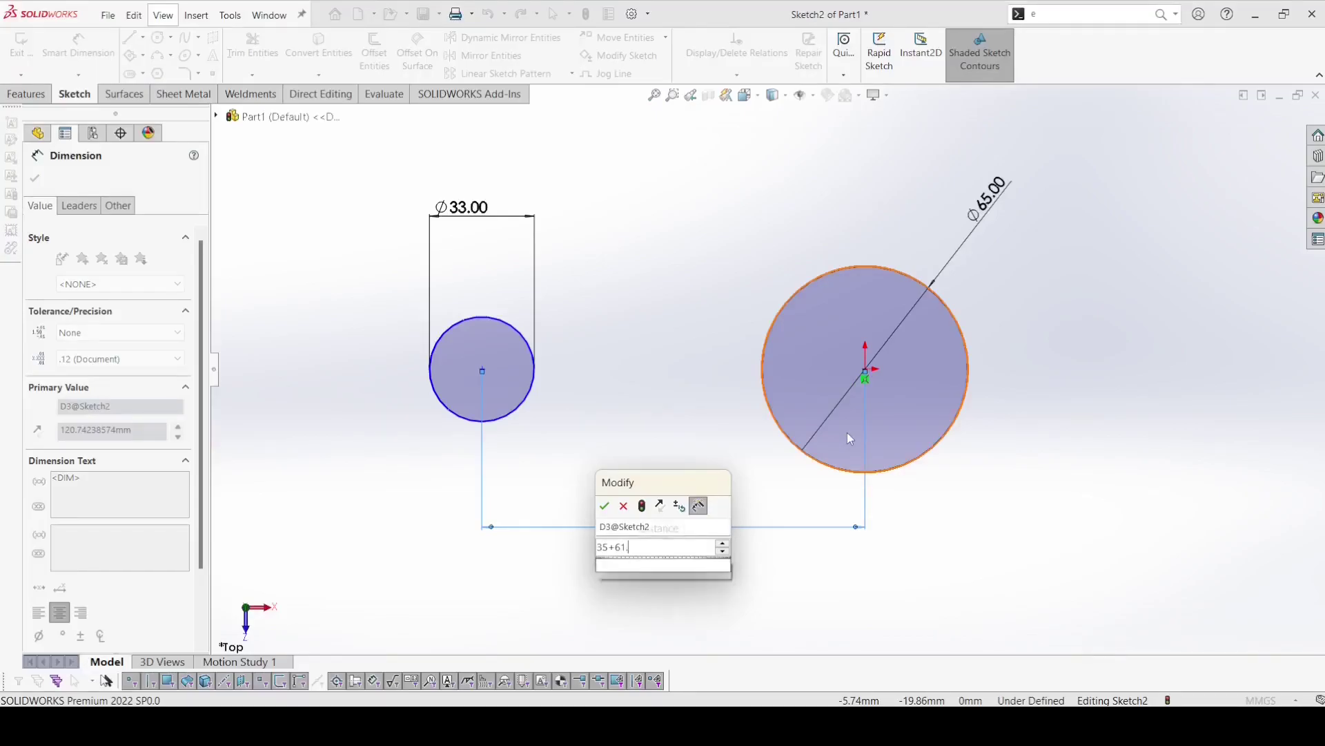
type("6+57.4")
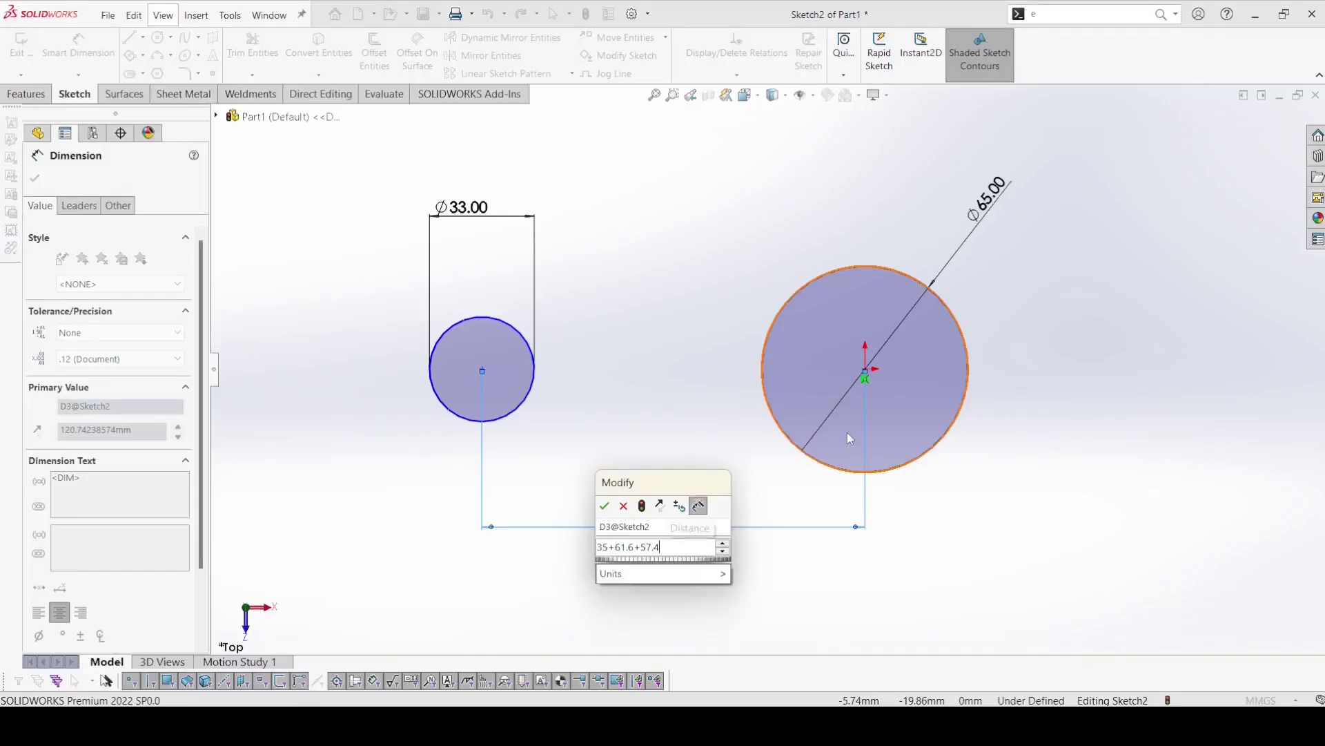
key("Return")
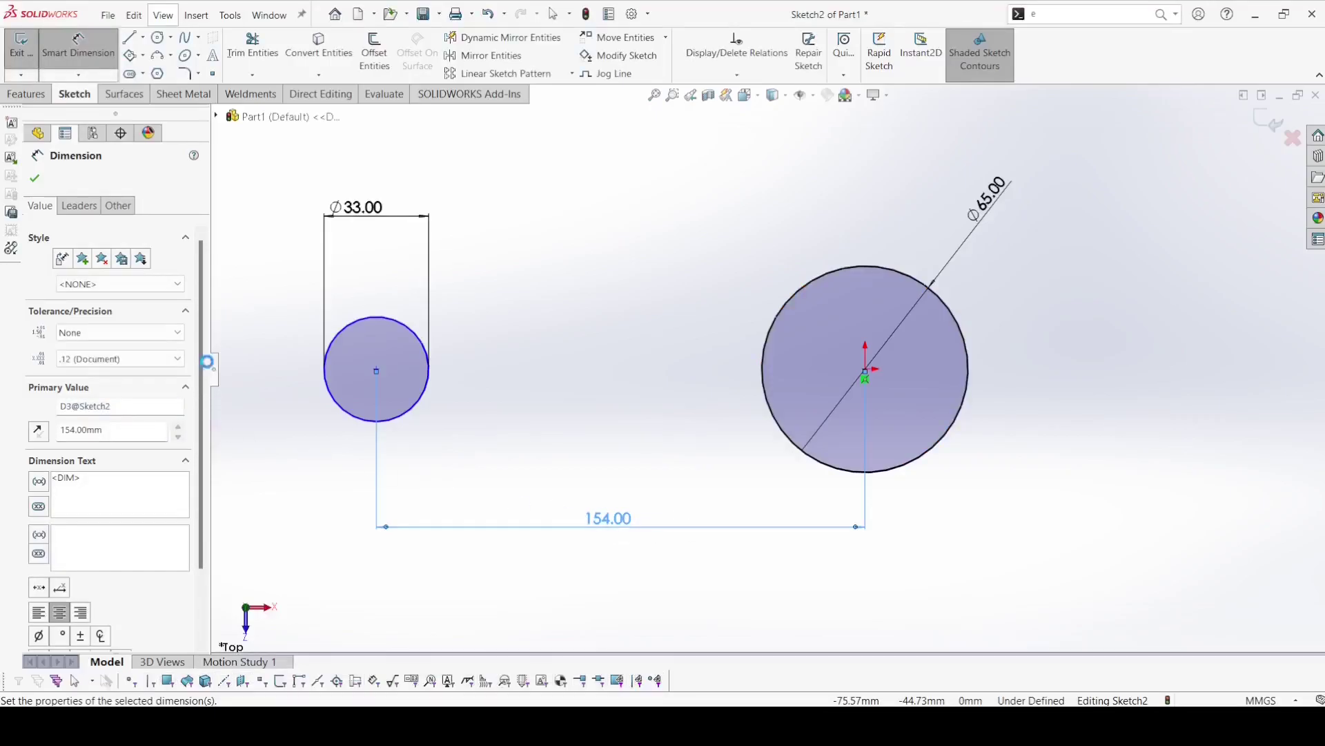
key("Escape")
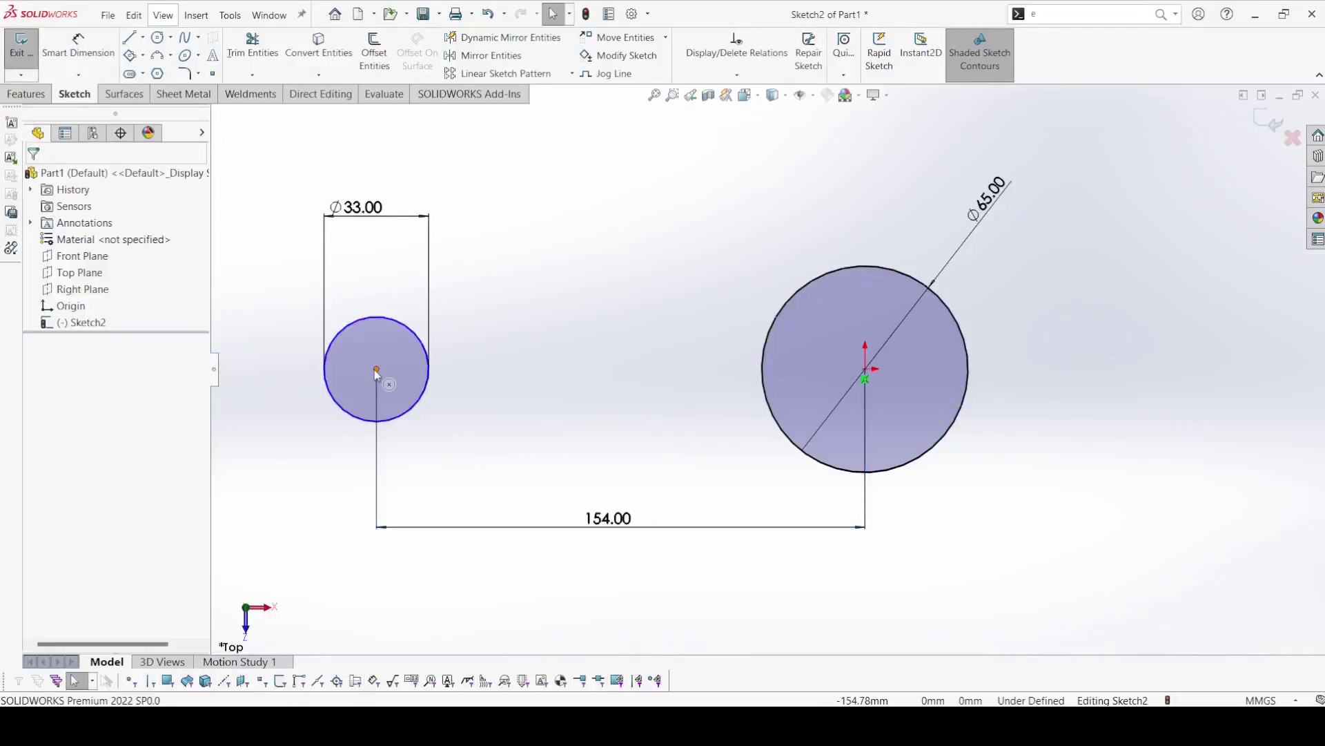
left_click(376, 370)
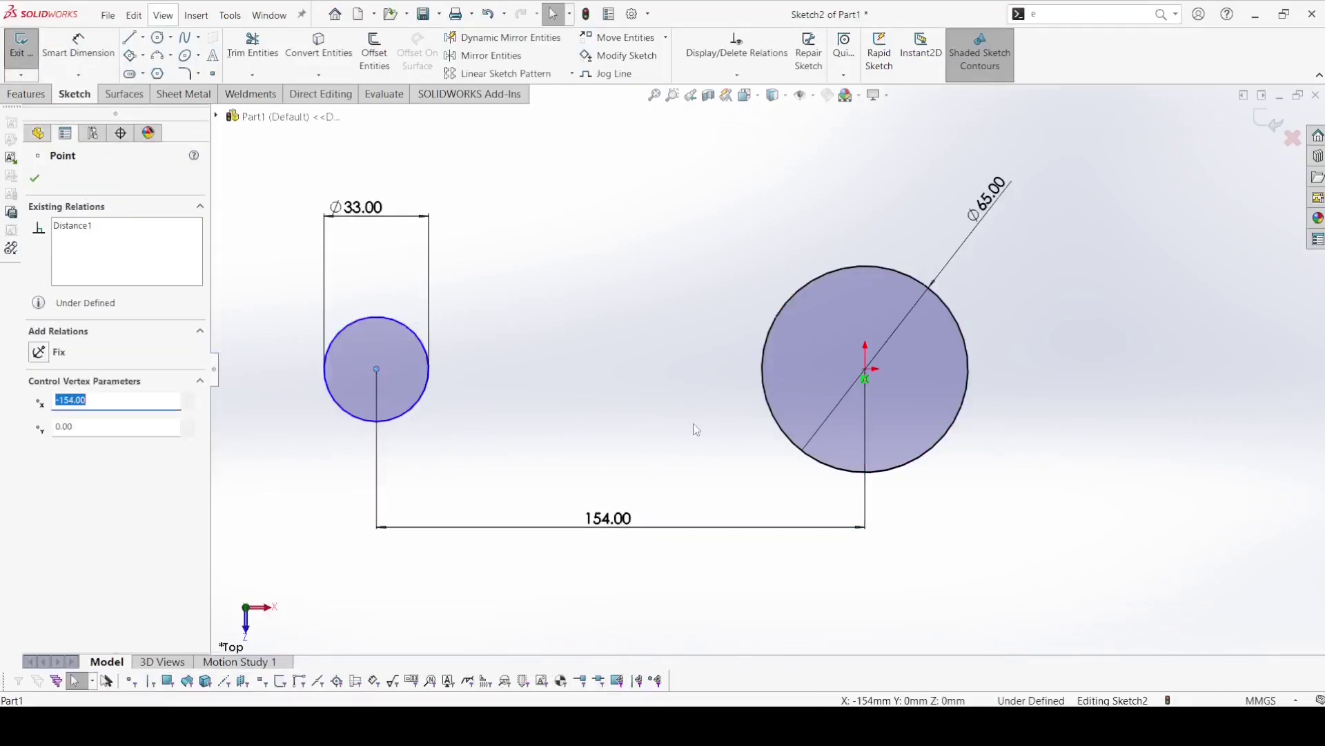
left_click(868, 371, "ctrl")
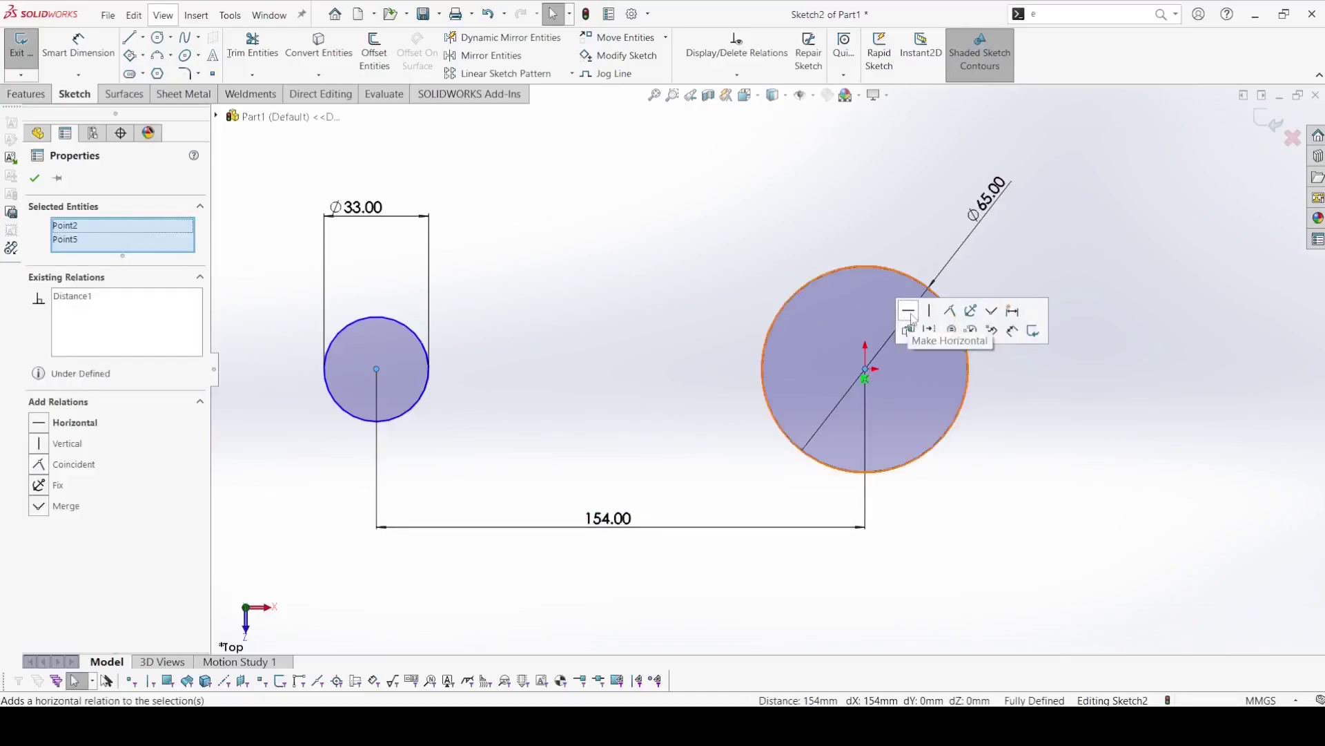
left_click(910, 312)
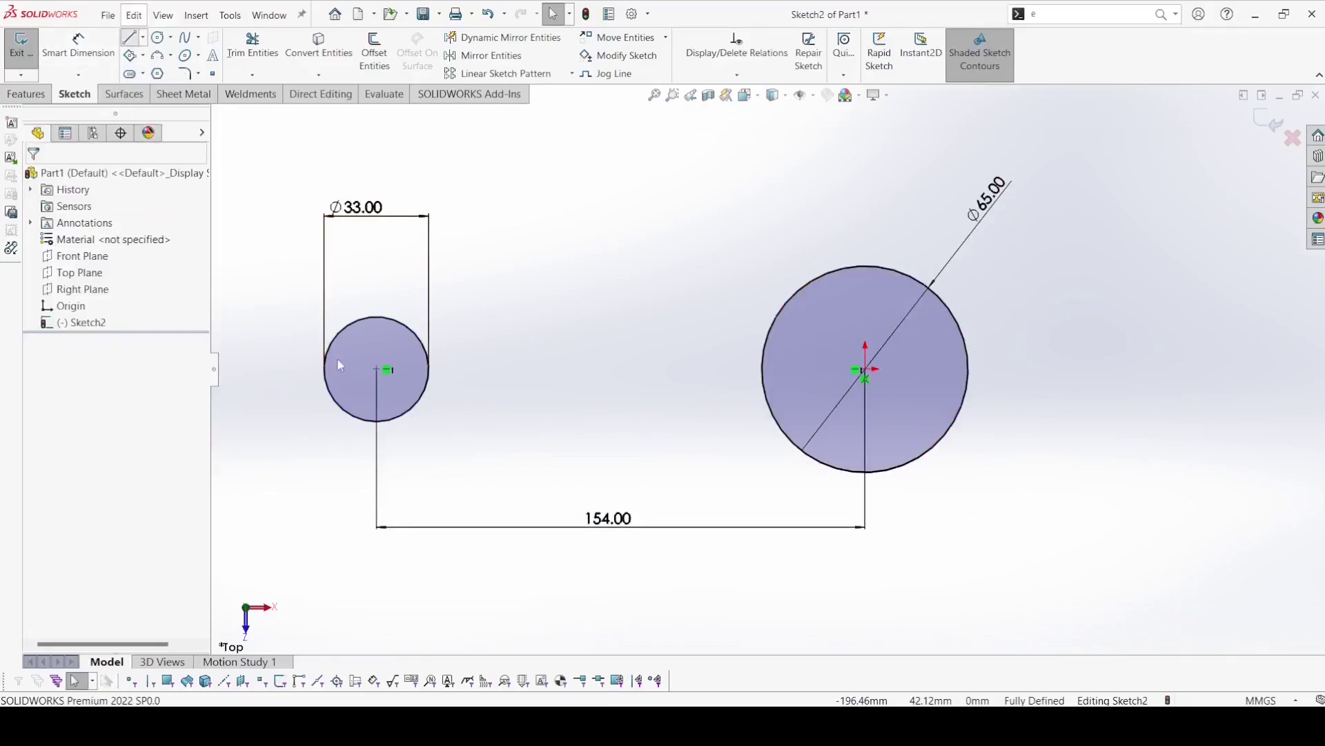
- Add a concentric Ø77 circle around the Ø65 circle
key("l")
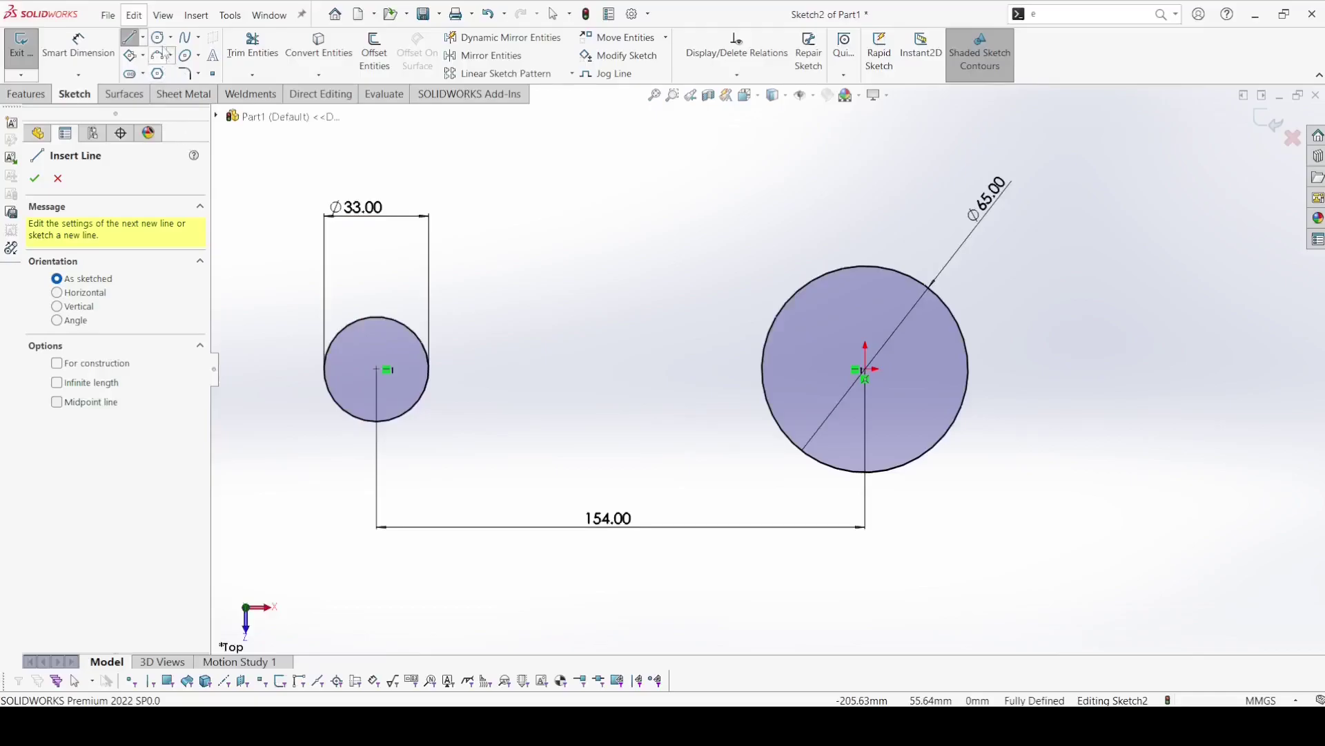
key("c")
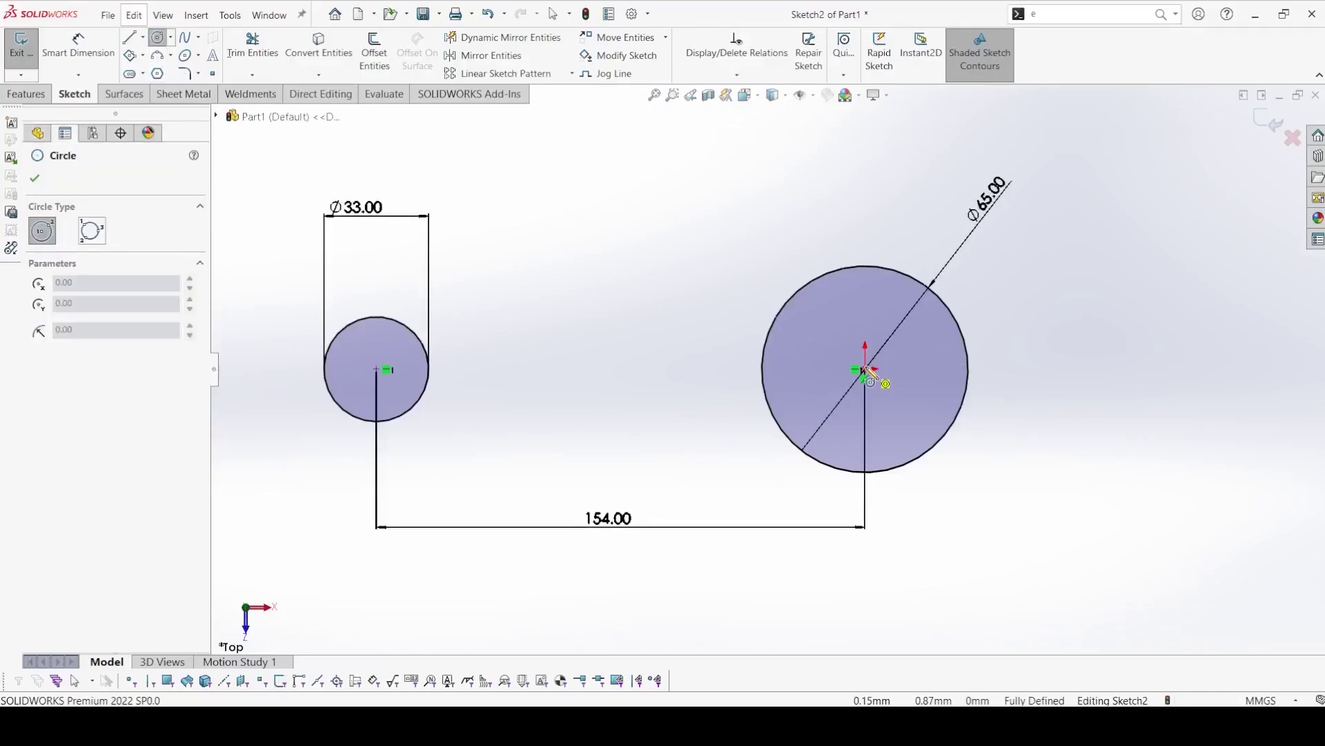
left_click(865, 370)
left_click(1033, 441)
left_click(75, 55)
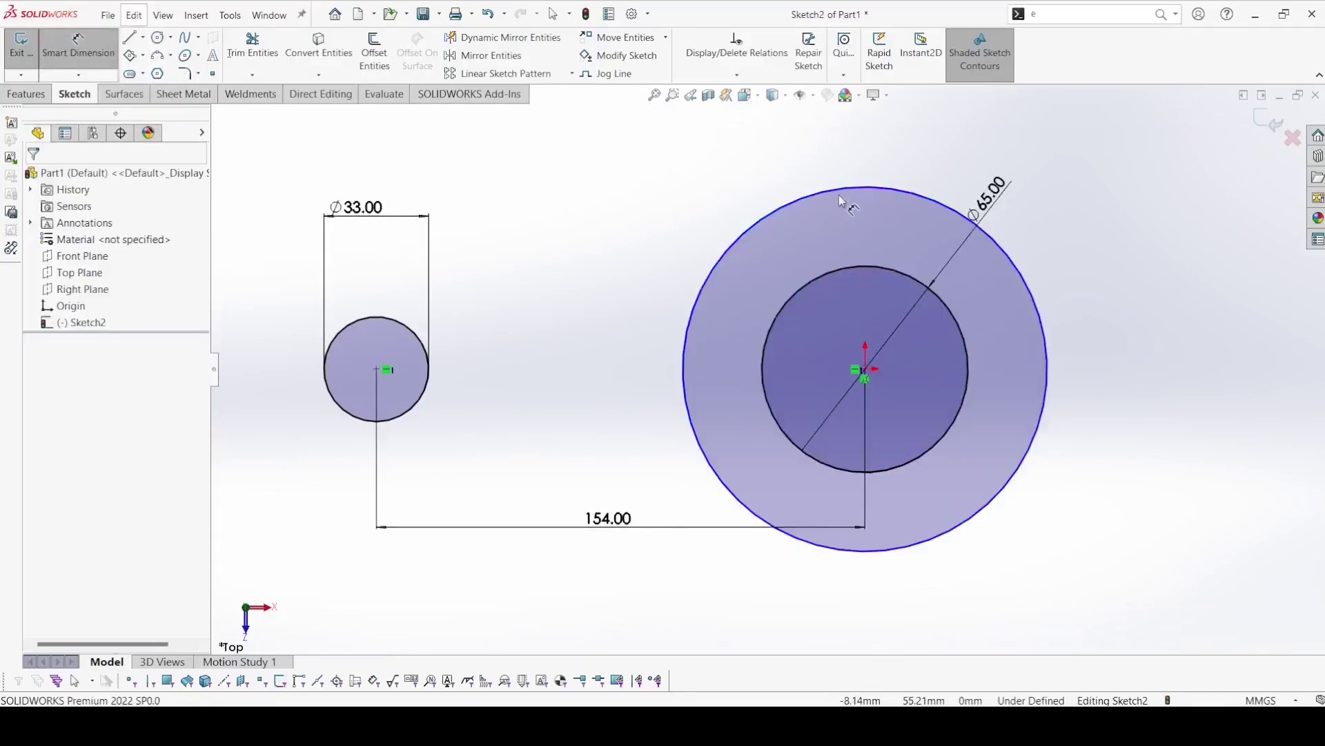
left_click(848, 189)
left_click(1108, 324)
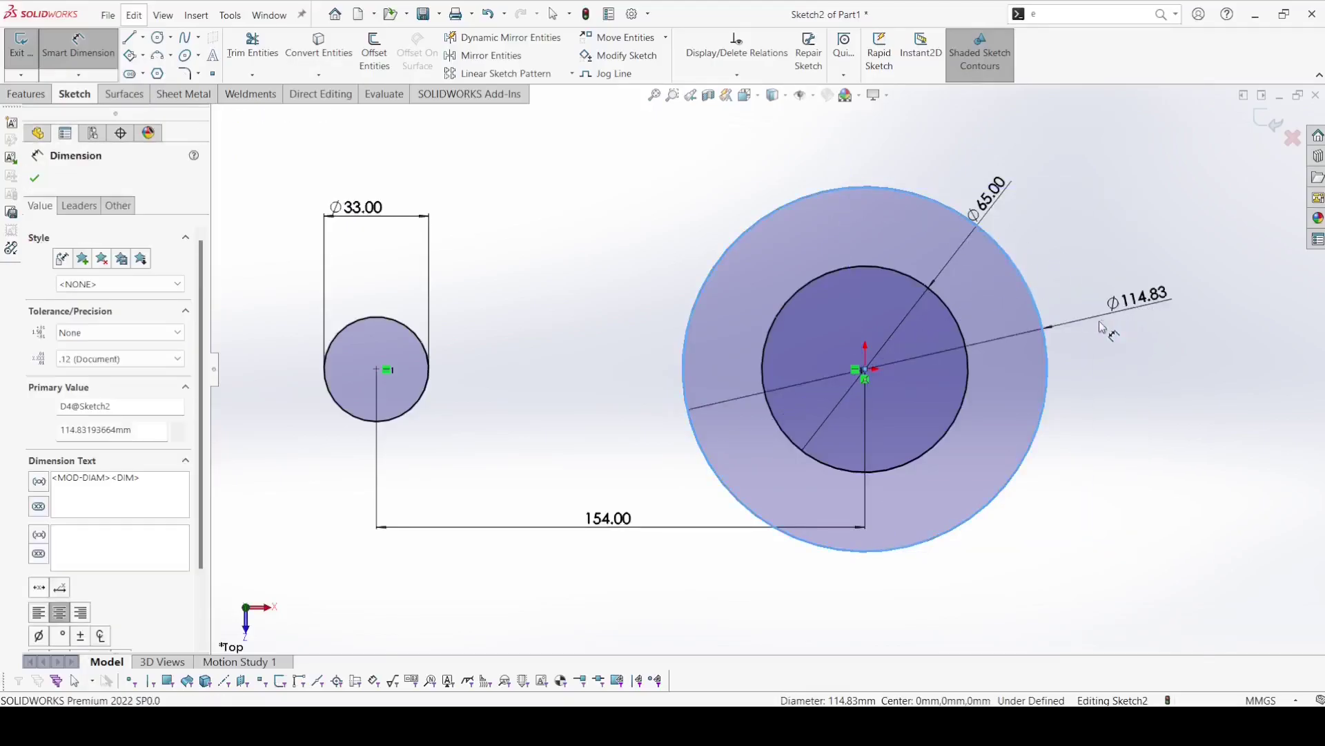
type("77")
key("Return")
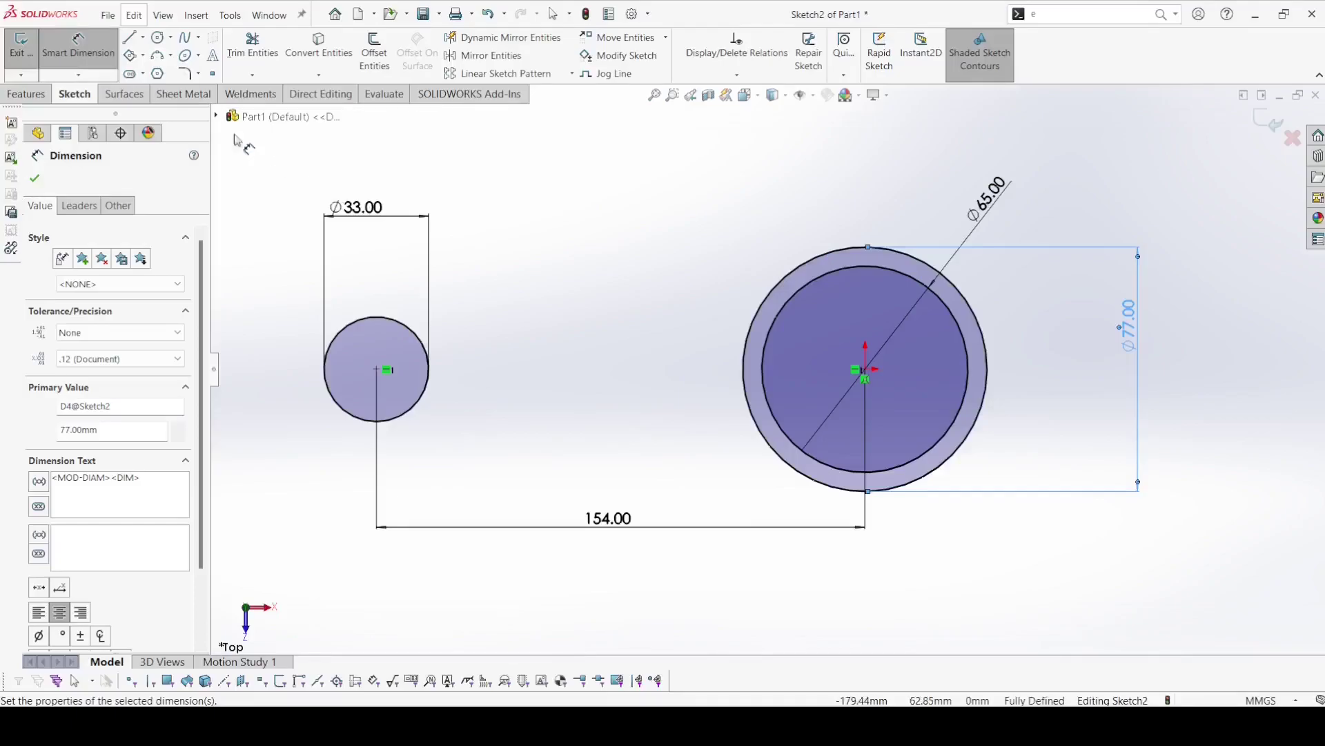
left_click(129, 37)
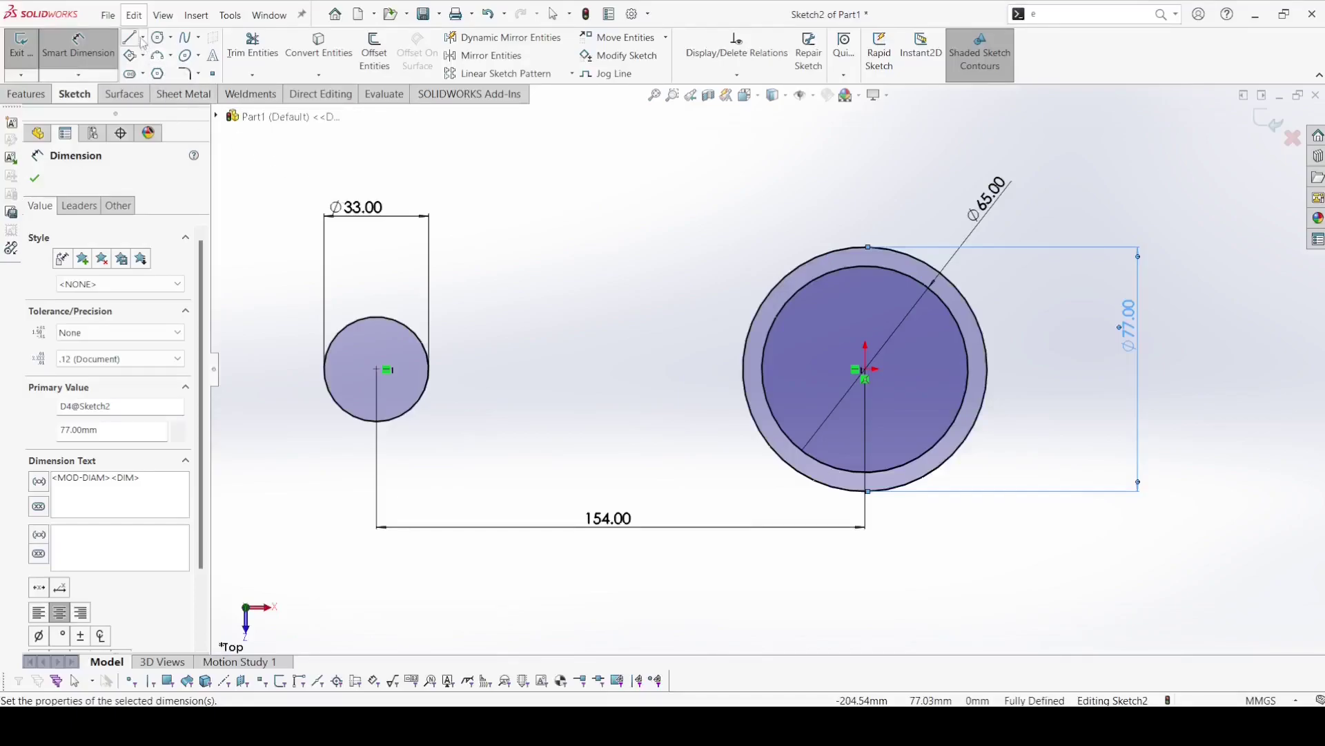
- Draw a horizontal shank line off the small circle's top and a line joining both centres
left_click(376, 317)
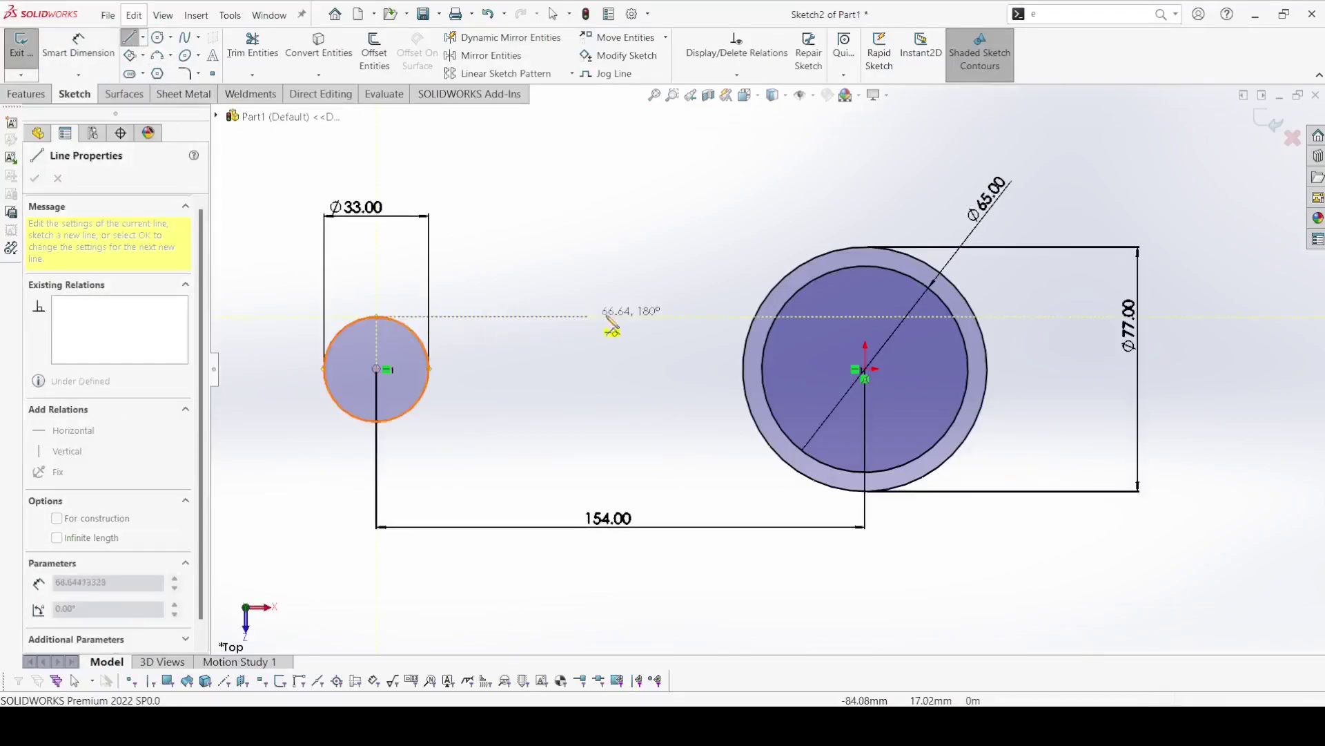
left_click(680, 317)
right_click(680, 316)
left_click(667, 346)
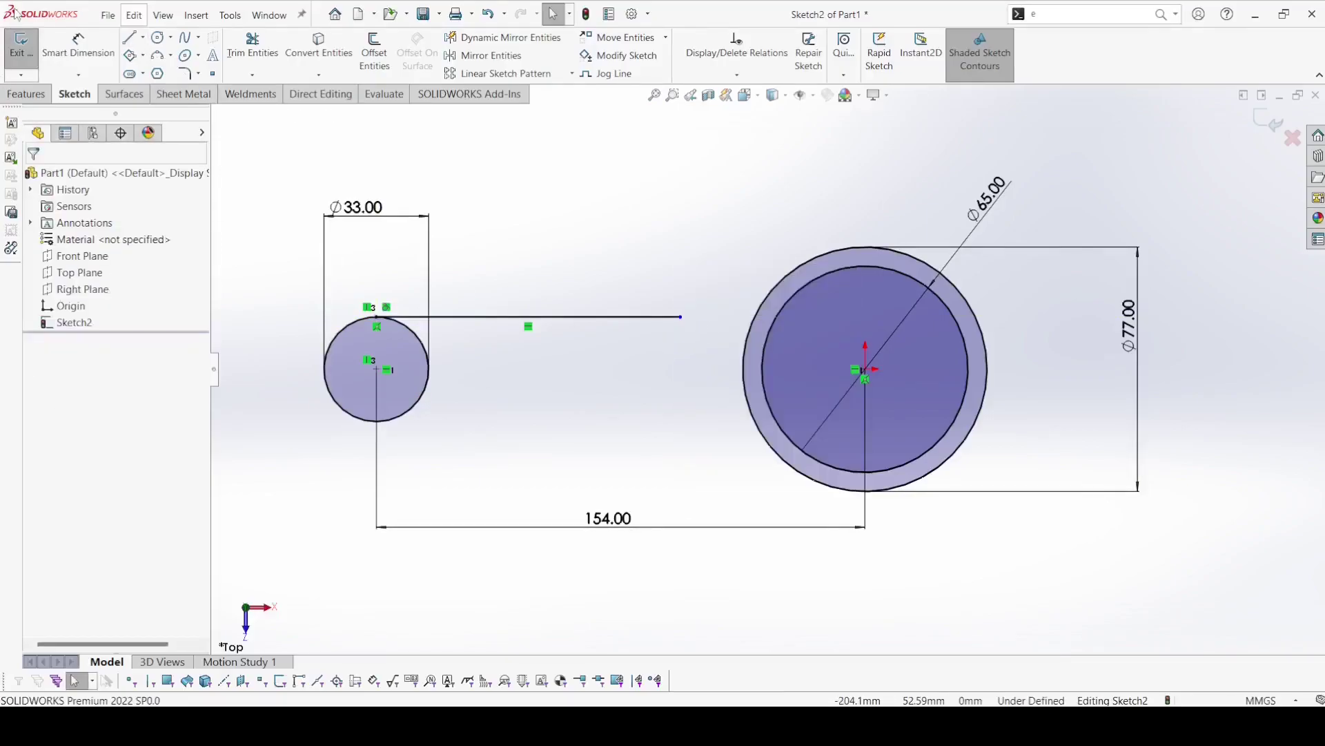
left_click(143, 37)
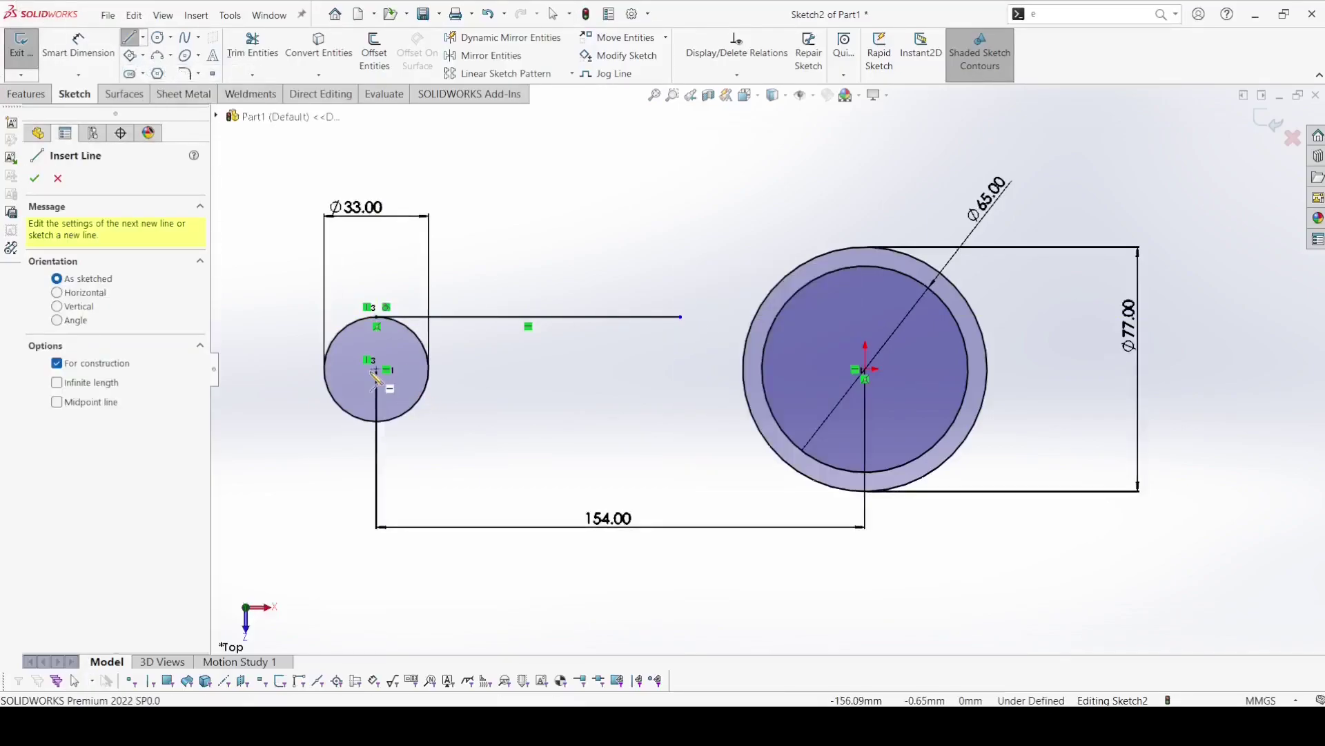
left_click(376, 369)
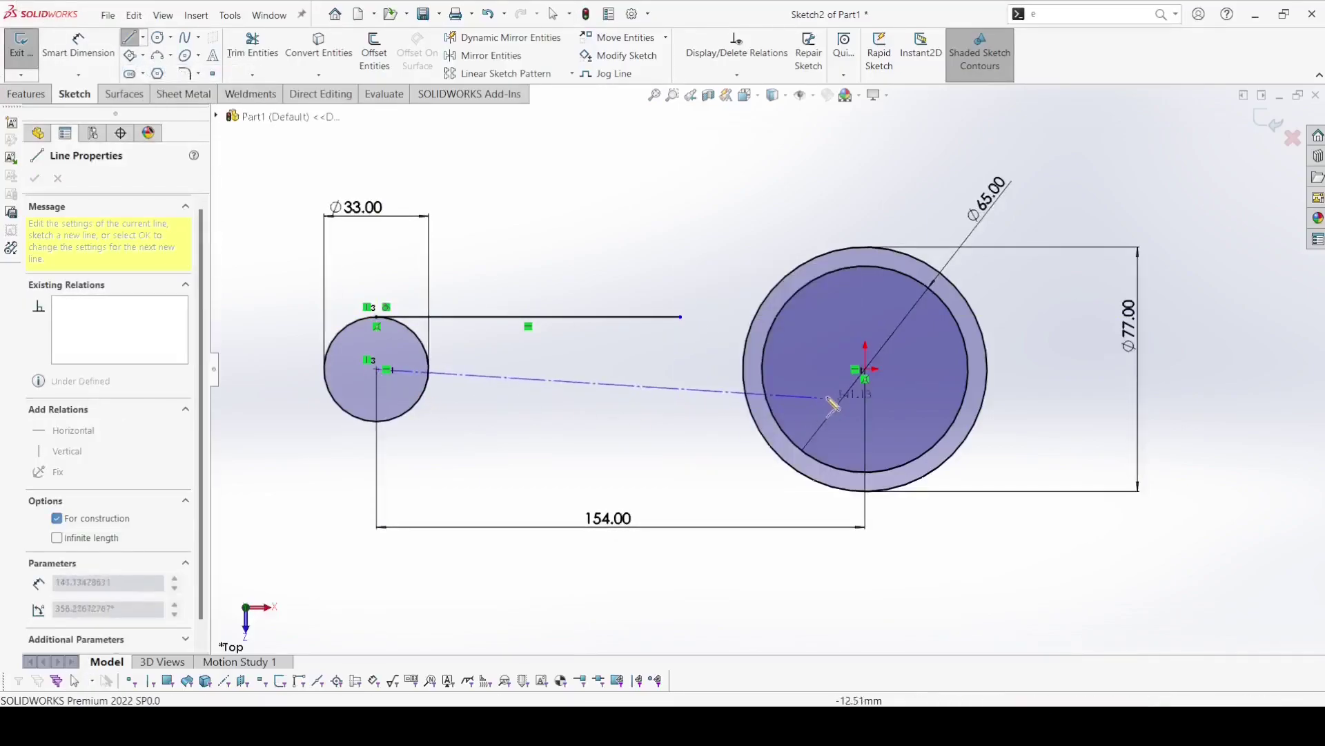
left_click(865, 370)
right_click(867, 374)
left_click(897, 379)
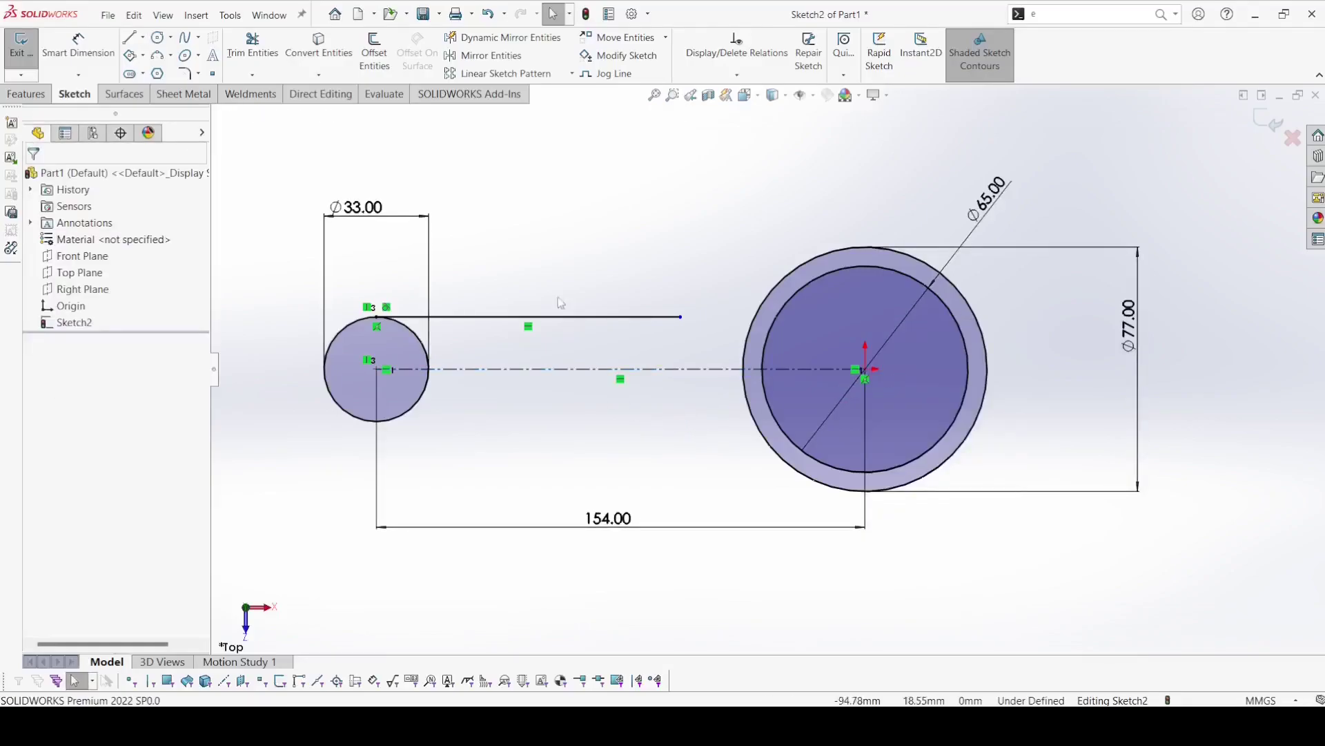
- Mirror the upper shank line about the centreline
left_click(464, 61)
left_click(566, 317)
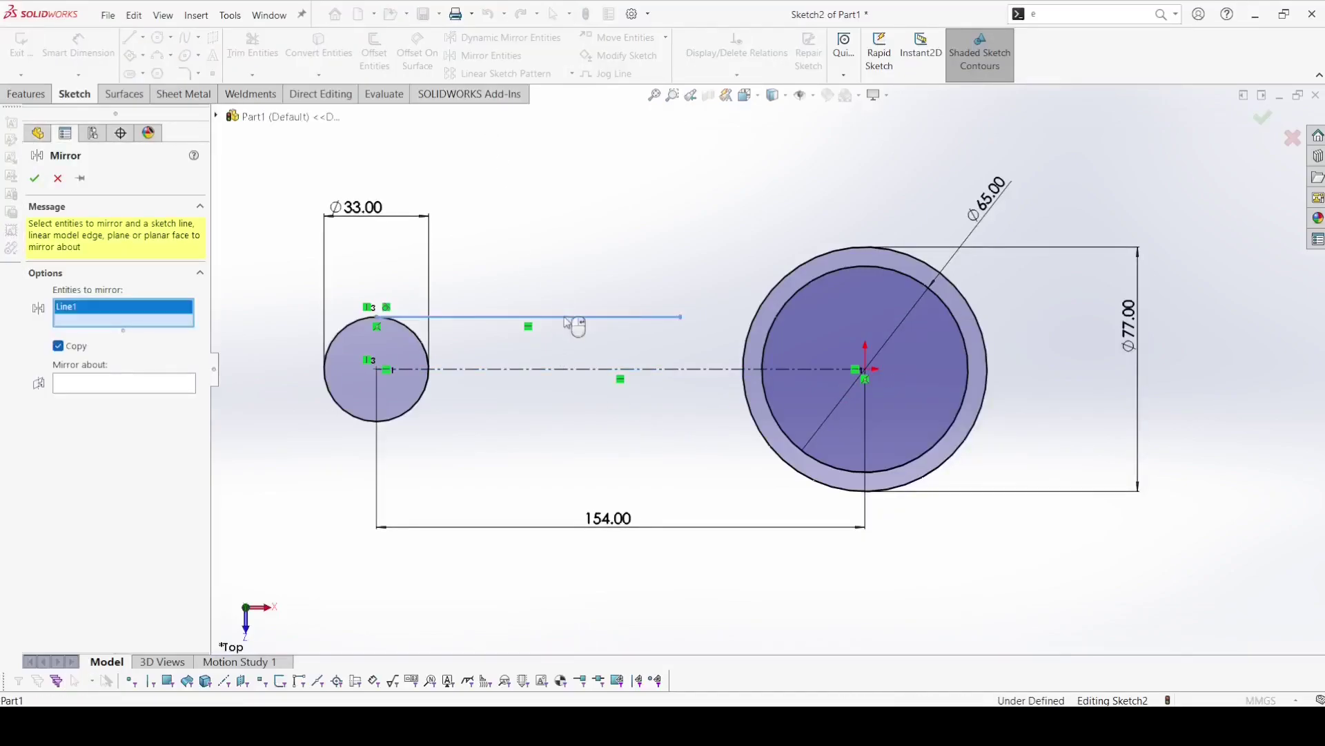
left_click(160, 383)
left_click(487, 373)
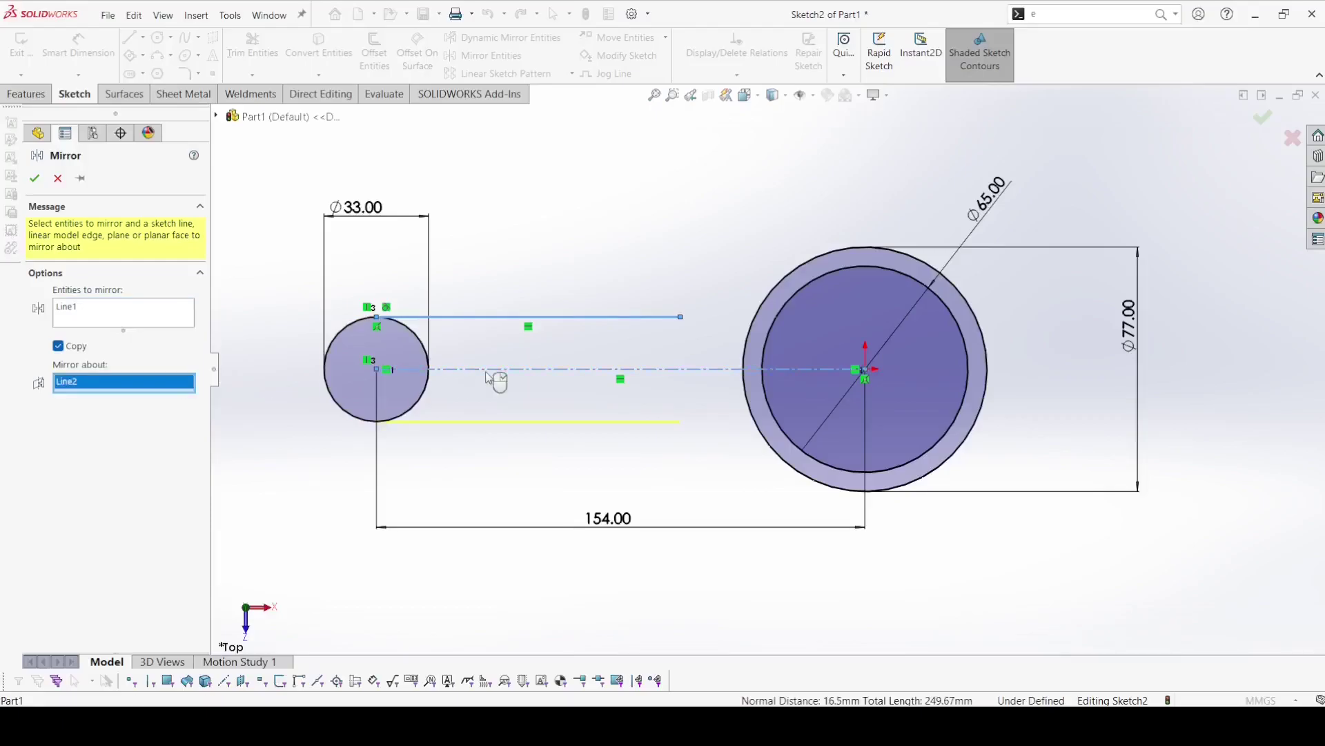
left_click(36, 179)
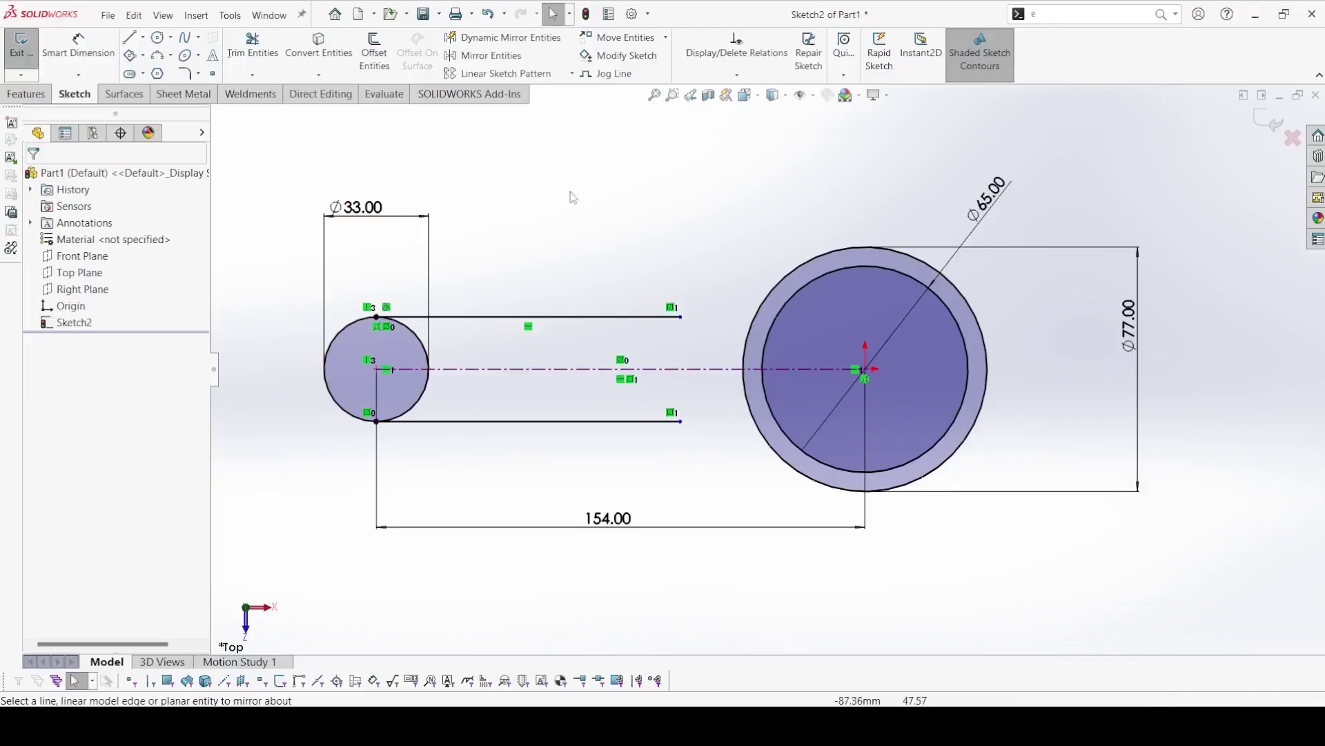
- Draw an R30 arc from the upper shank line's end to the outer circle
left_click(166, 59)
left_click(681, 317)
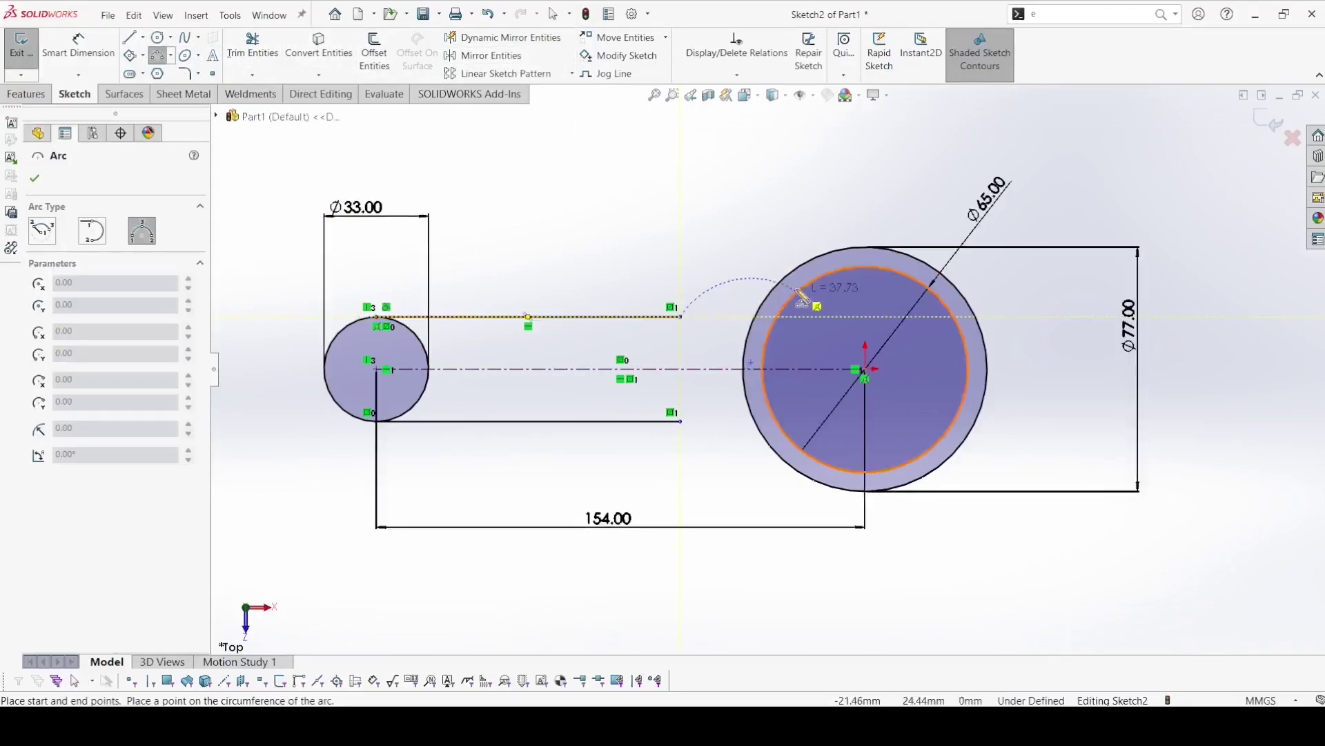
left_click(778, 283)
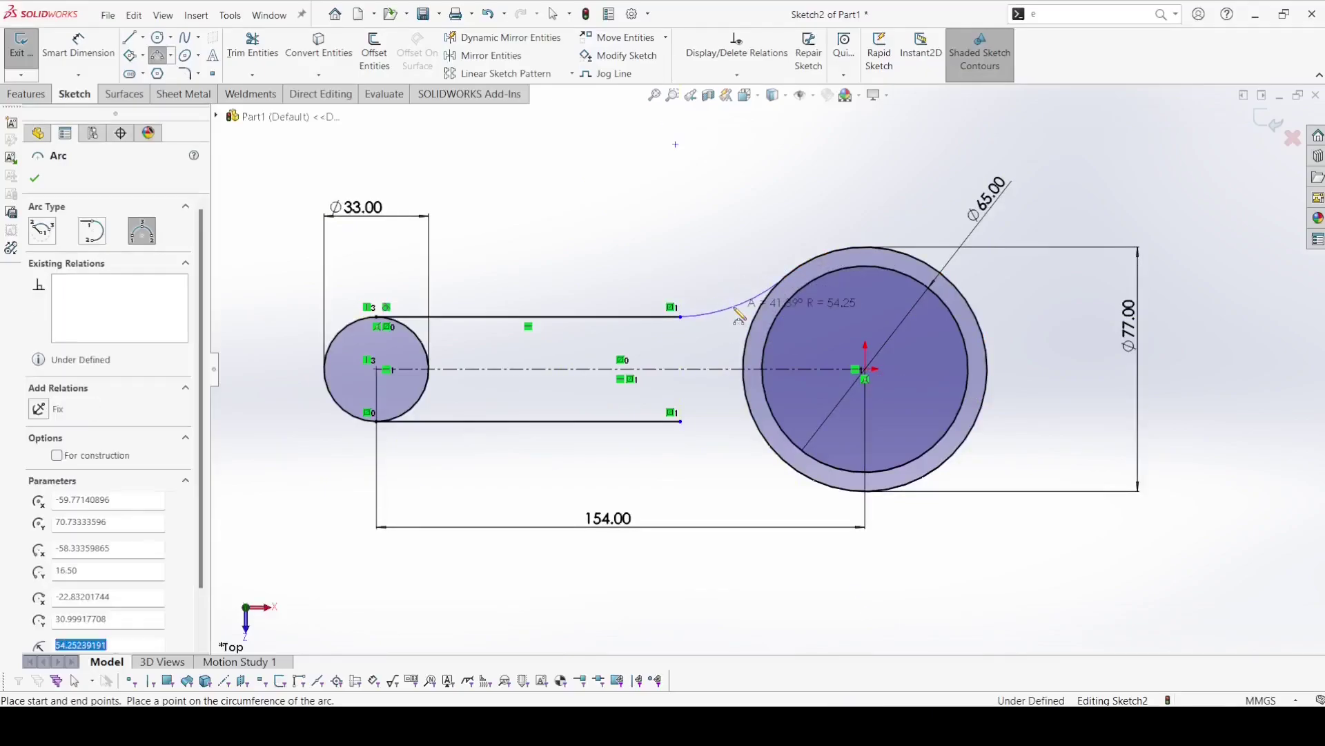
left_click(739, 315)
right_click(739, 316)
left_click(760, 314)
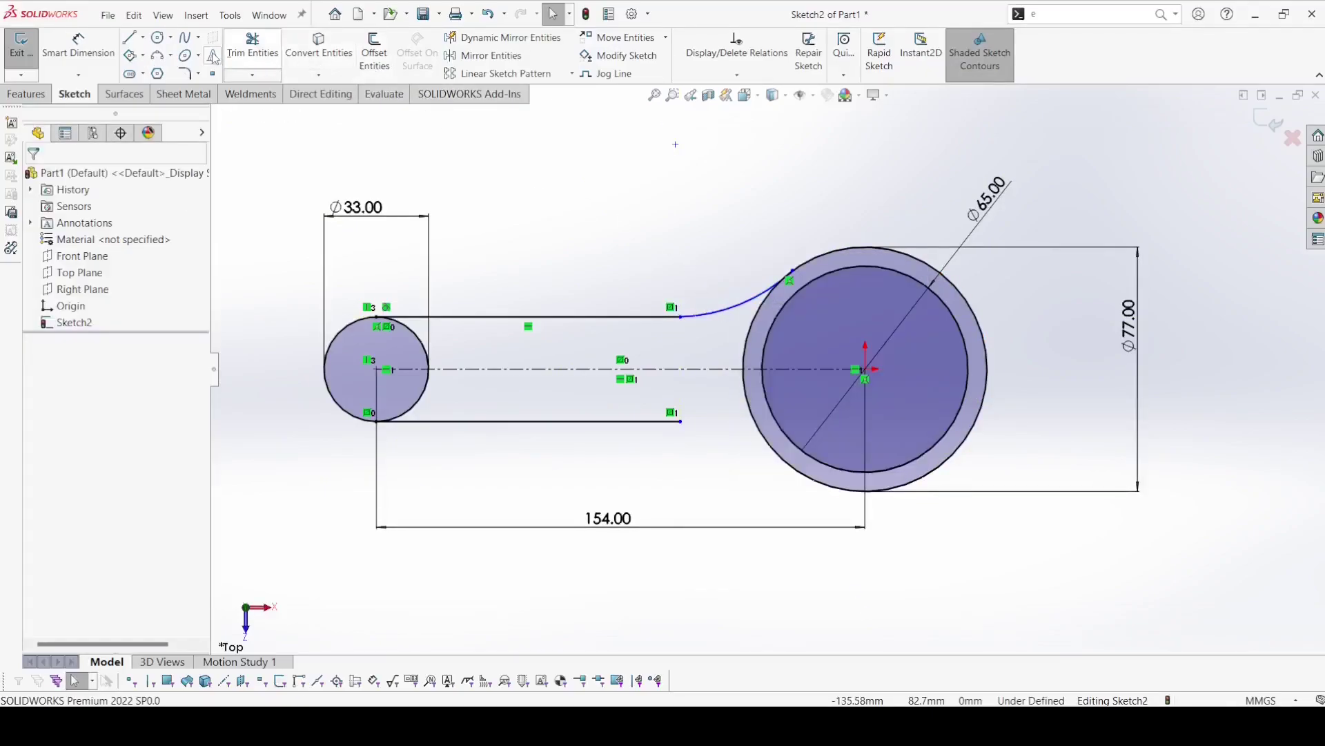
key("d")
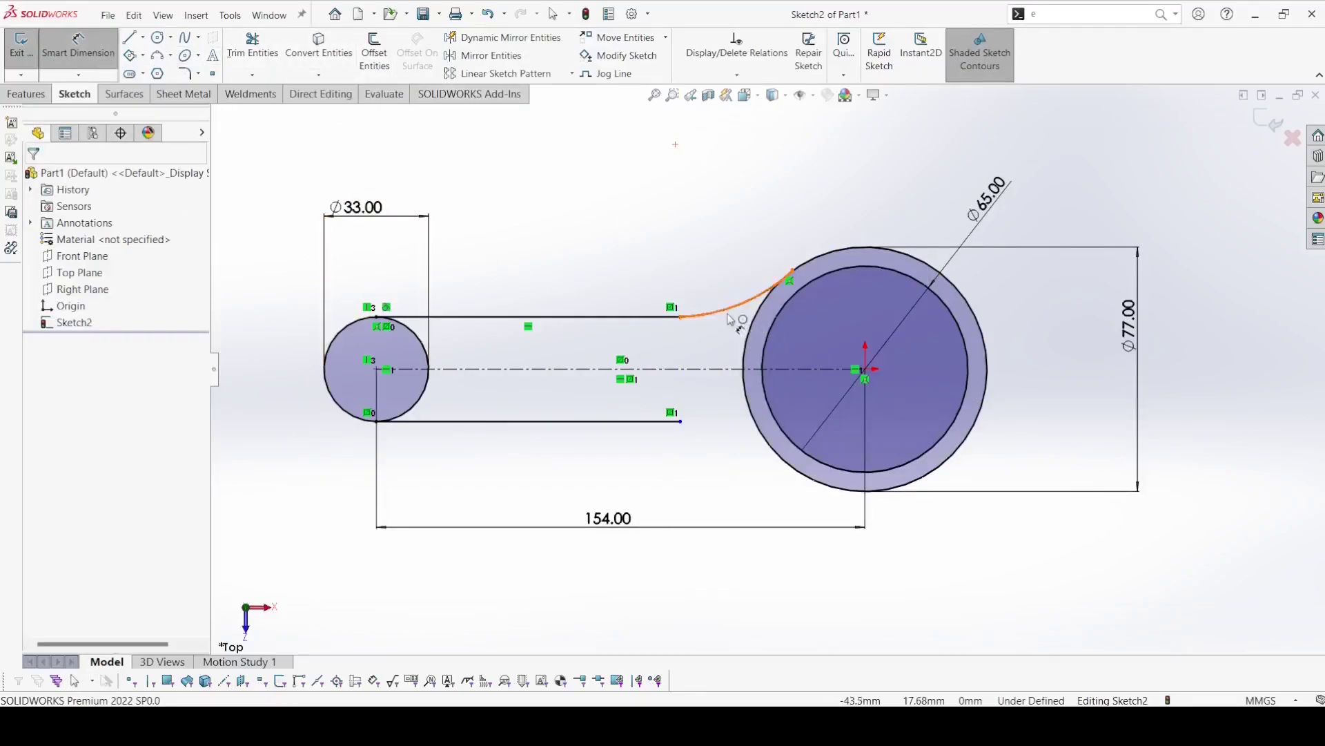
left_click(728, 317)
left_click(719, 261)
type("30")
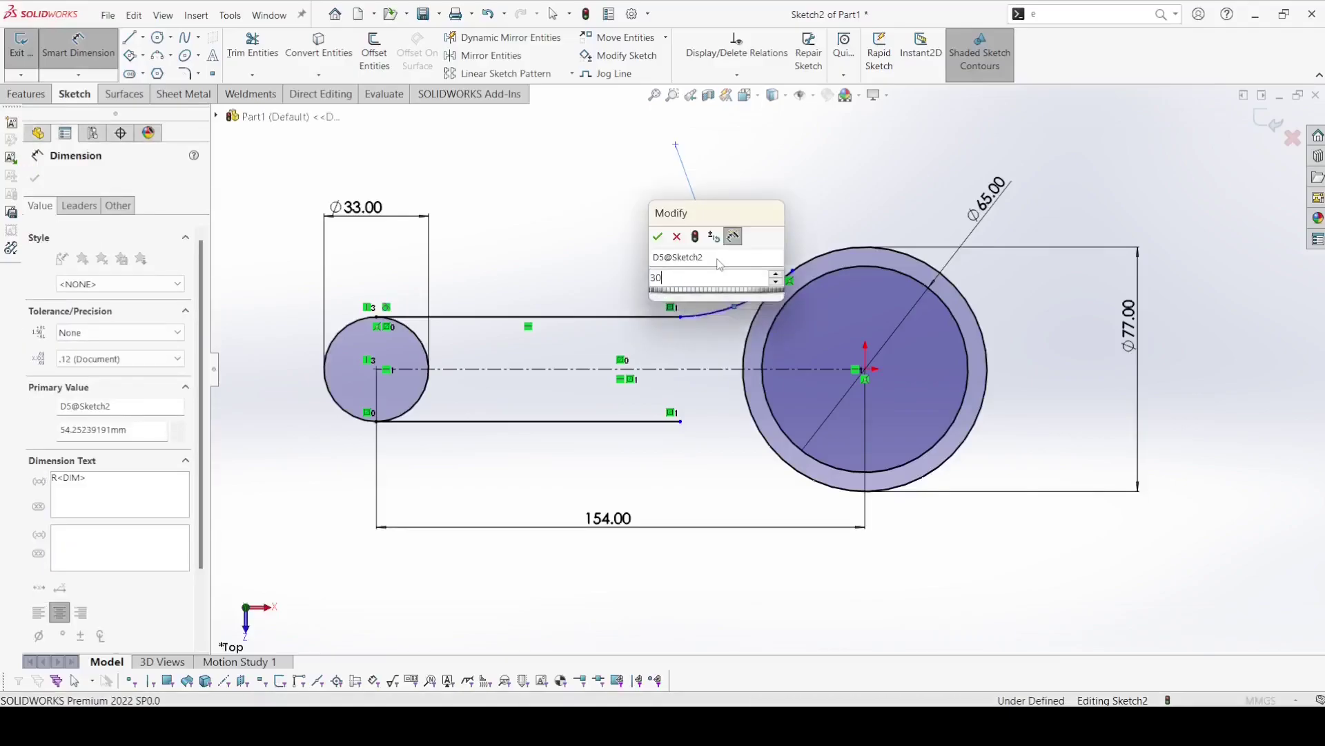
key("Return")
key("Escape")
key("Escape")
- Make the R30 arc tangent to the upper line and coradial with the outer circle
left_click(714, 319)
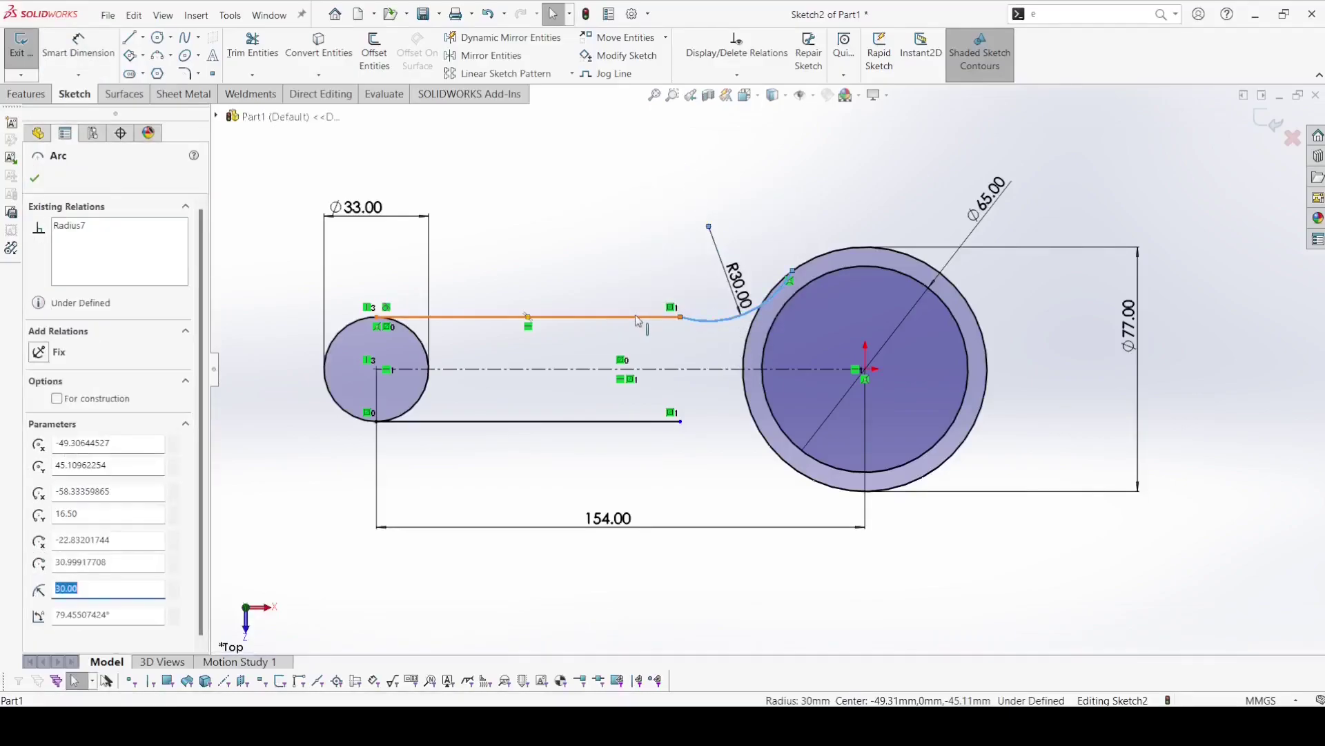
left_click(637, 320)
left_click(742, 312, "ctrl")
left_click(677, 253)
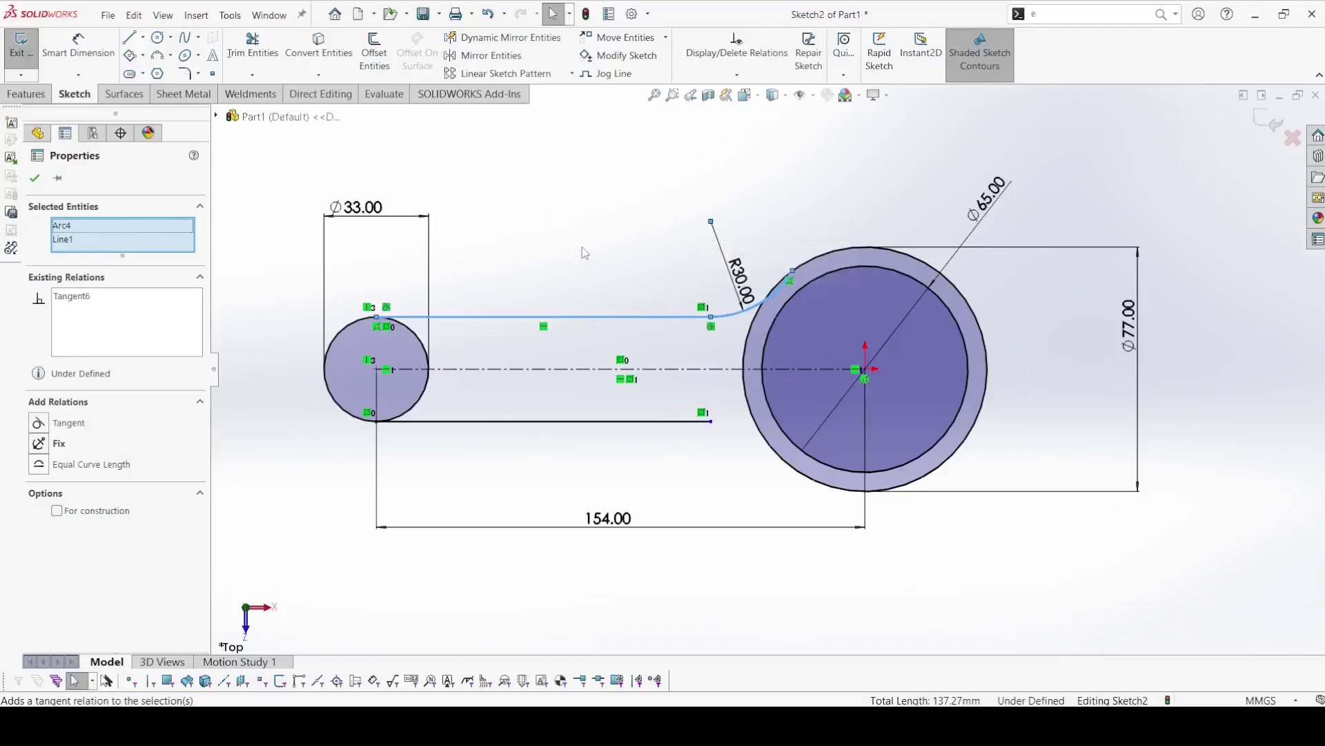
left_click(584, 253)
left_click(842, 247)
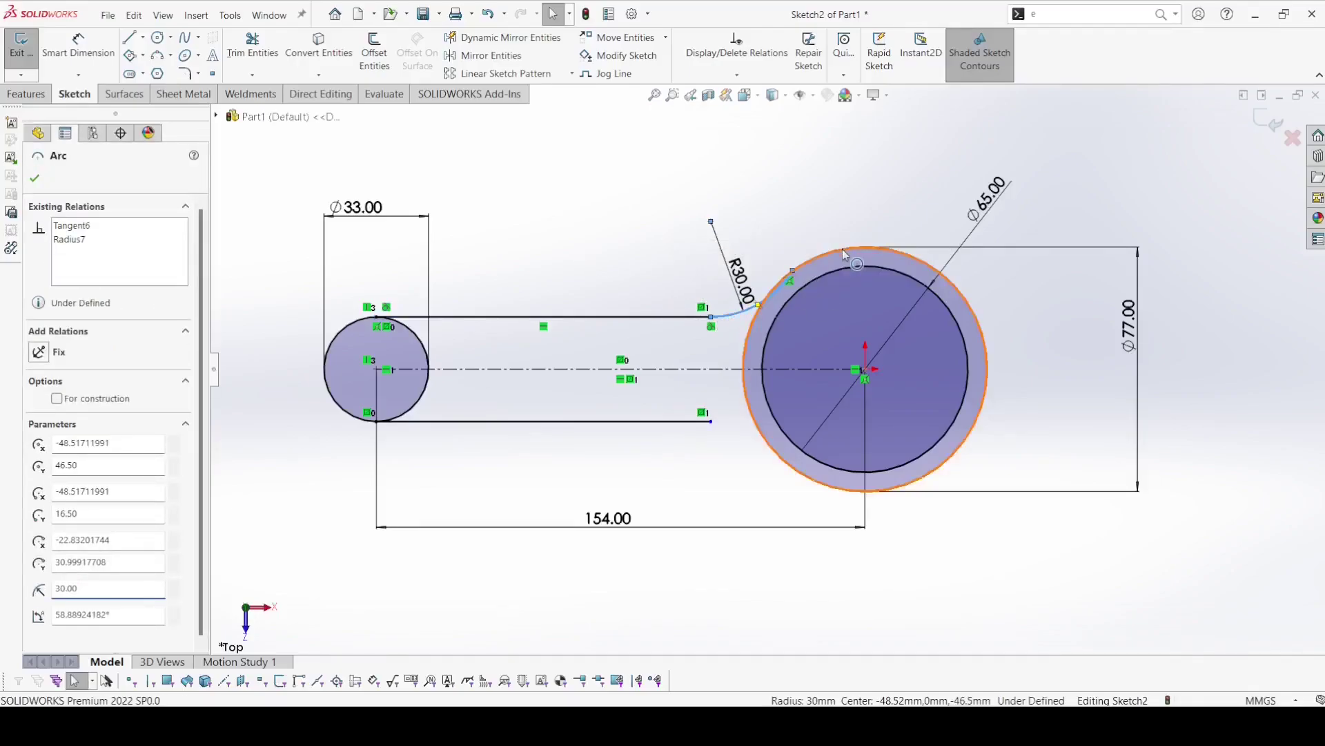
left_click(766, 293, "ctrl")
left_click(884, 188)
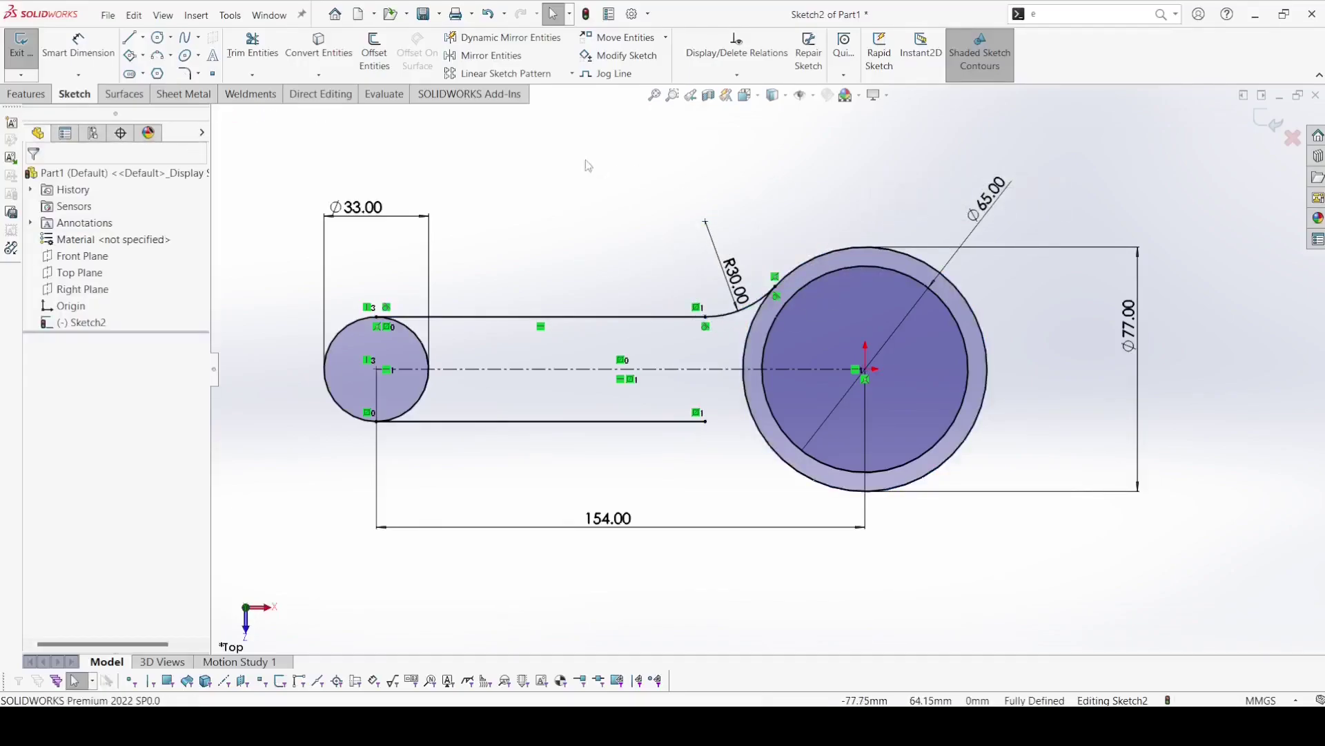
- Mirror the R30 arc about the centreline
left_click(705, 317)
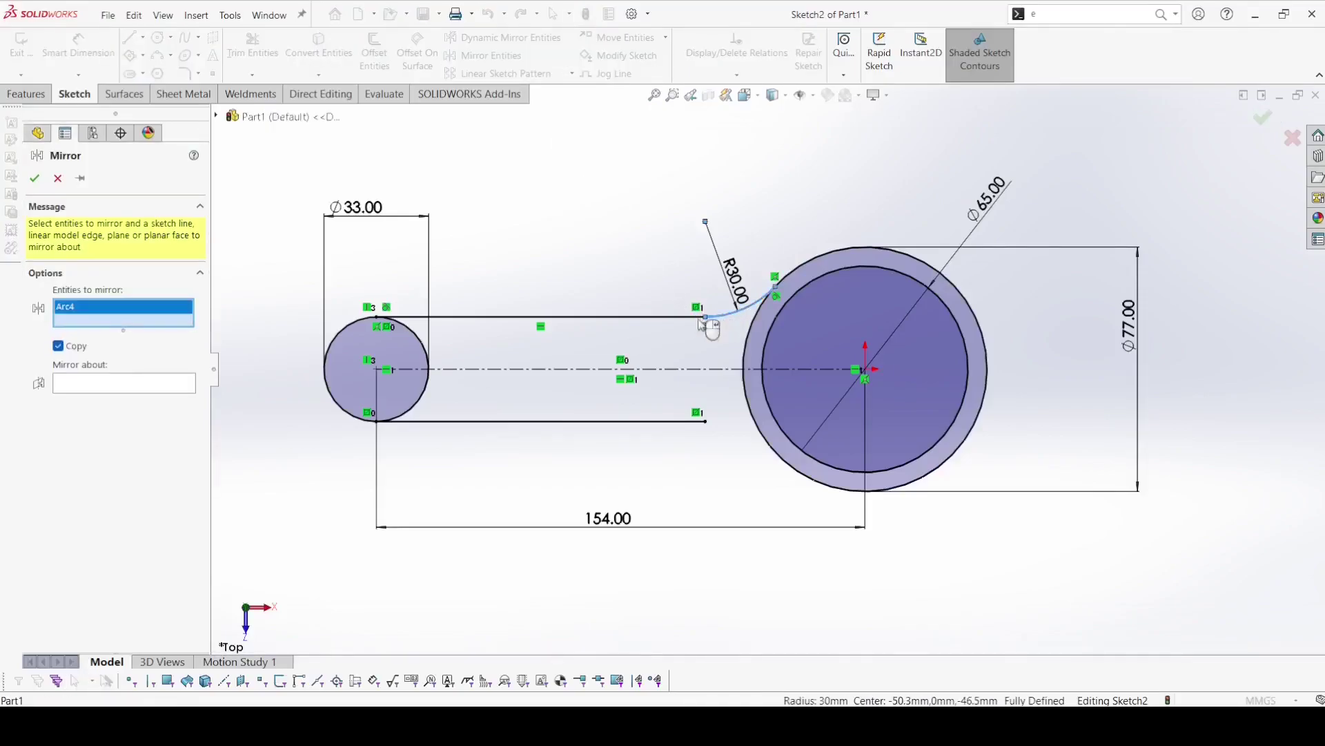
left_click(83, 385)
left_click(499, 370)
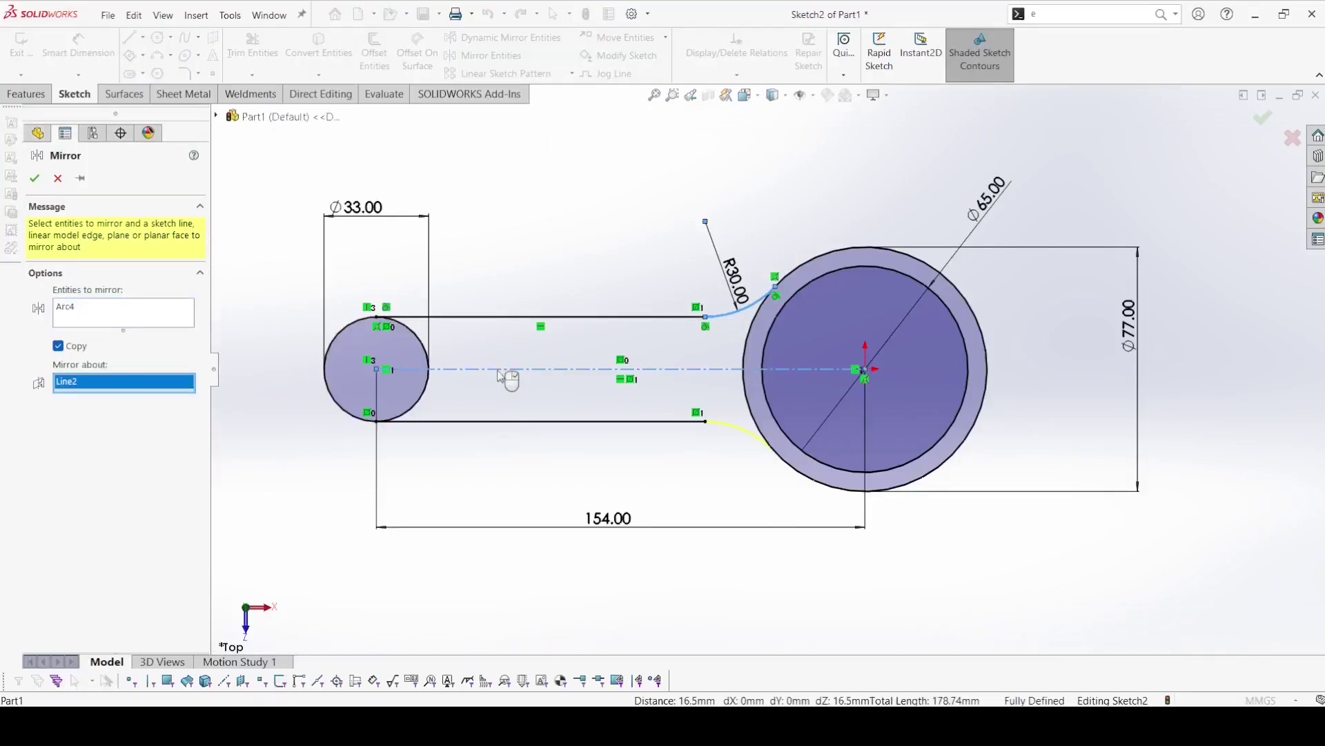
left_click(34, 180)
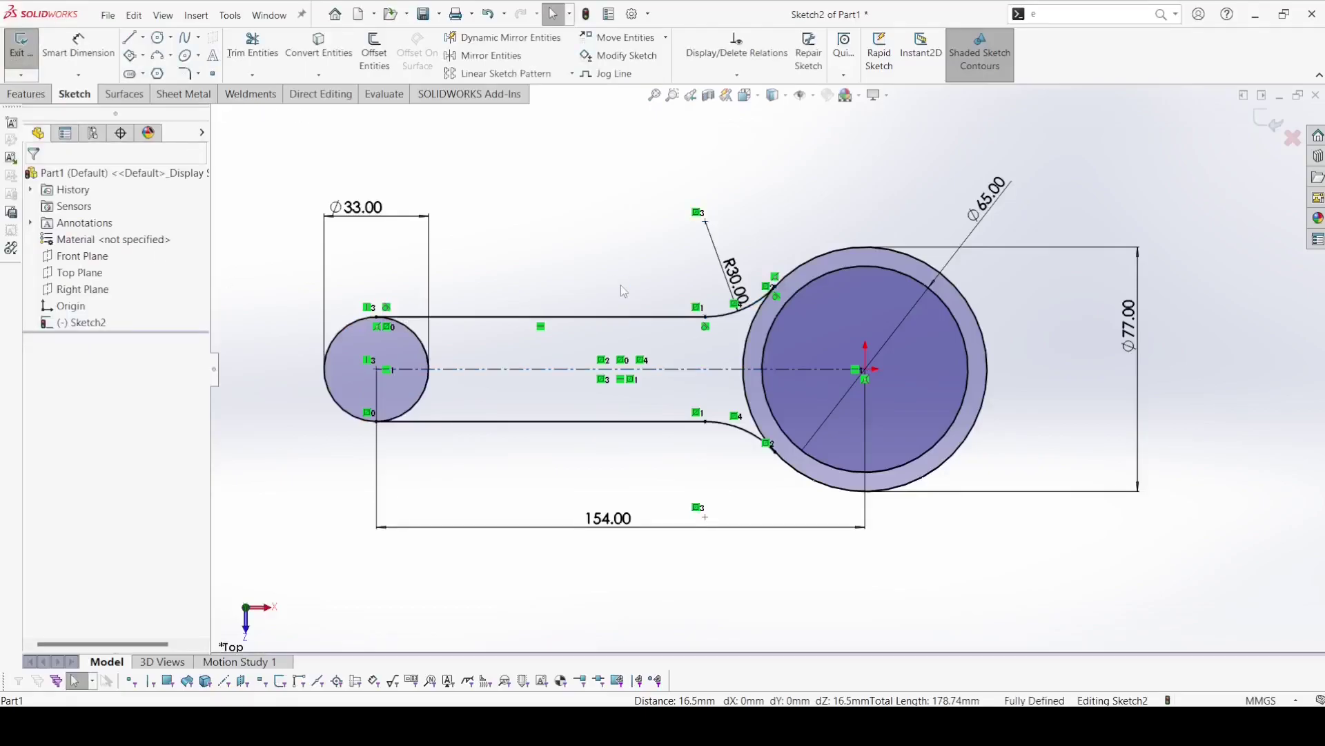
- Add a Ø18 circle at the small end's centre
left_click(158, 38)
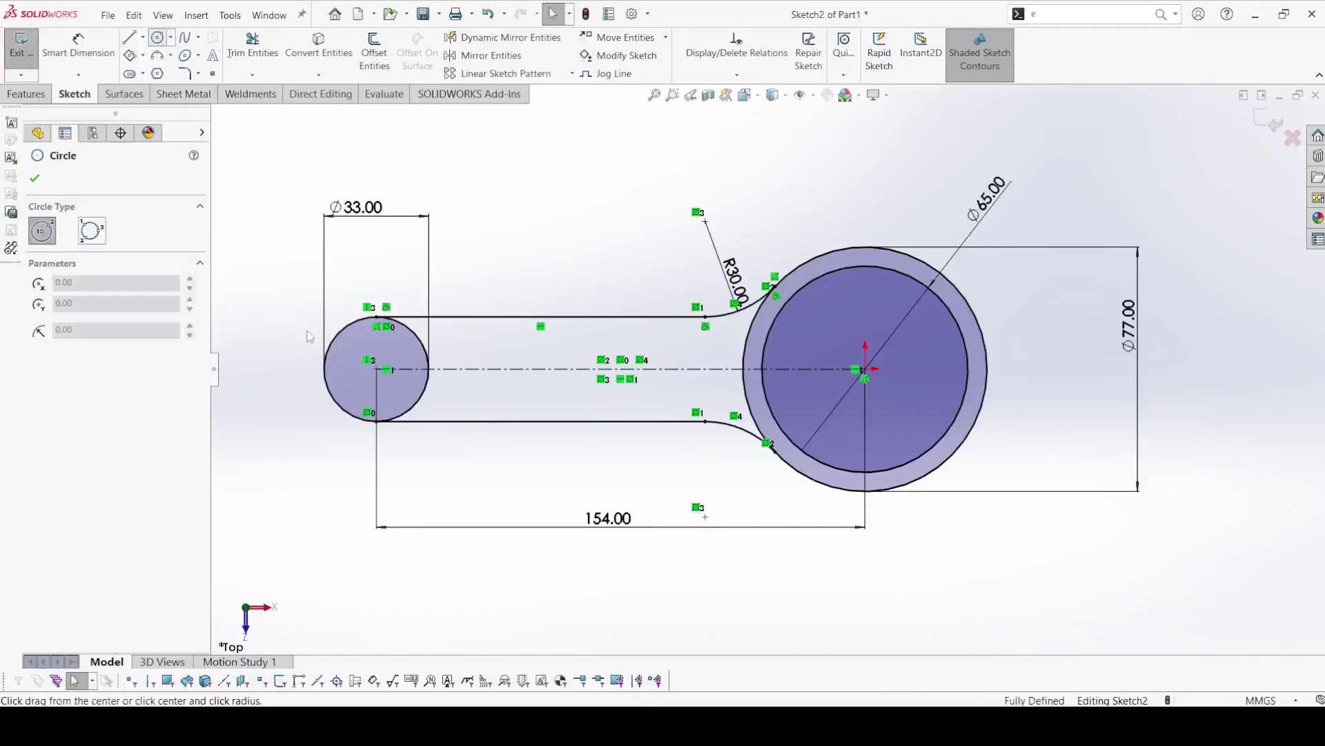
left_click(387, 370)
left_click(407, 393)
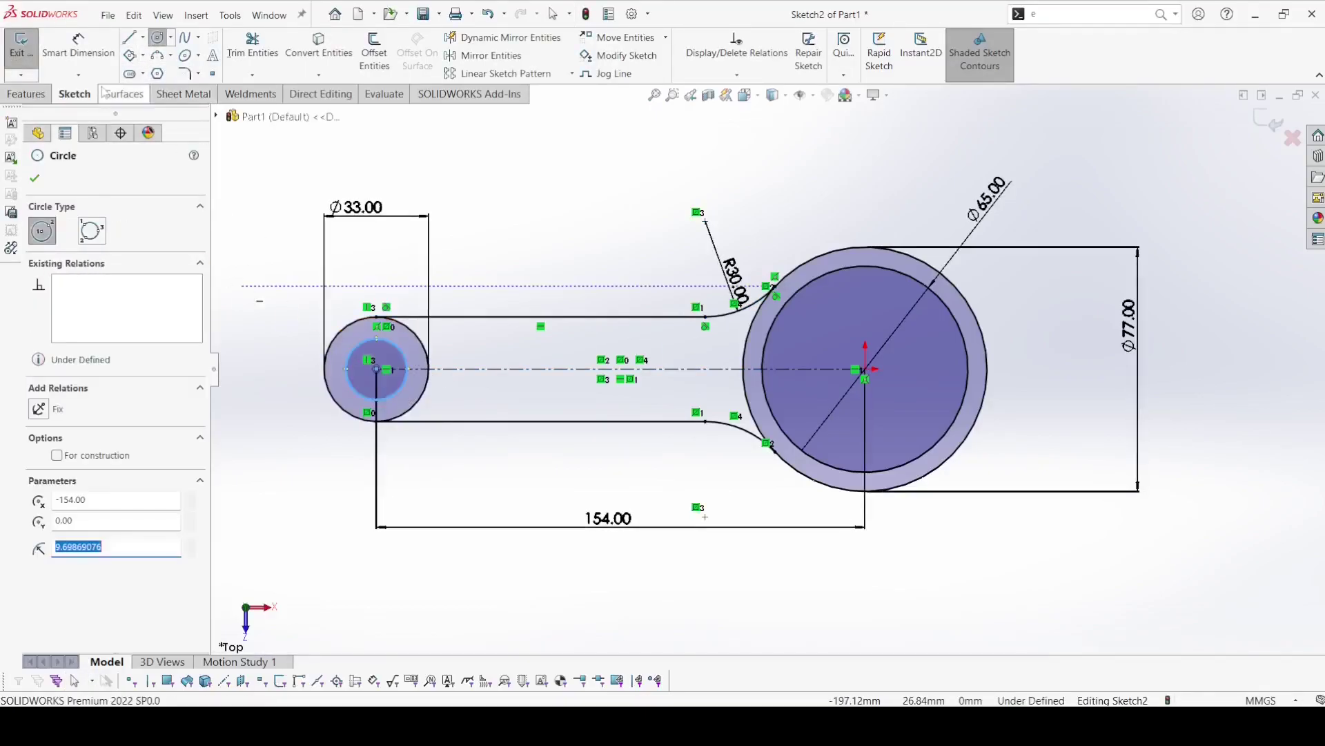
key("d")
left_click(350, 354)
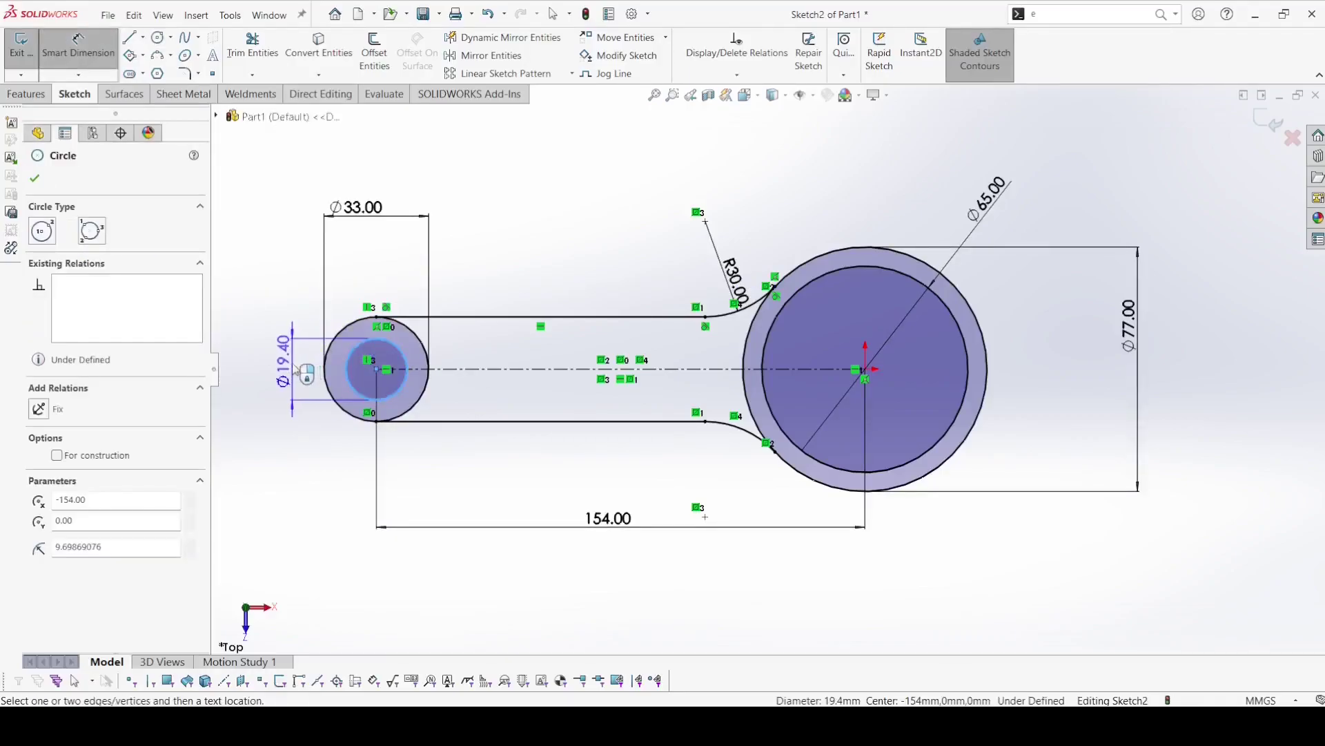
left_click(293, 369)
key("Return")
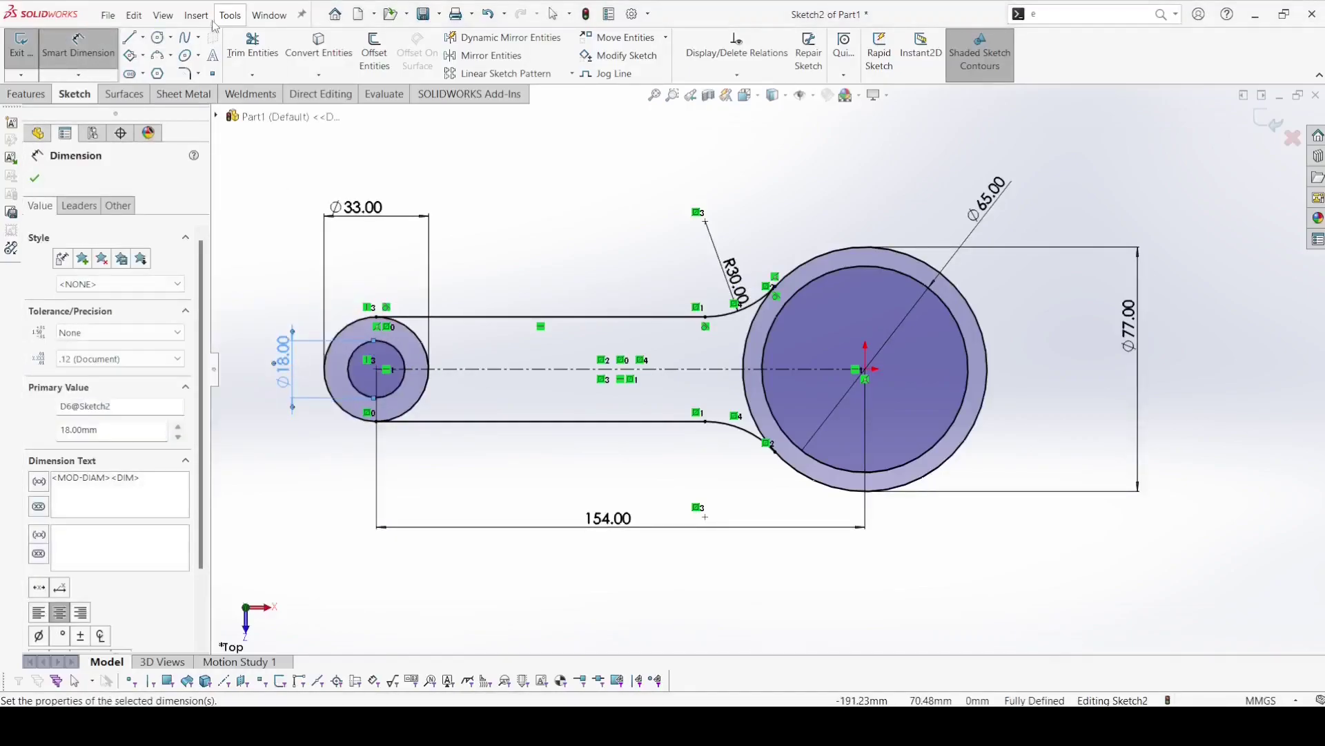
- Add a Ø48 circle at the big end's centre
left_click(157, 37)
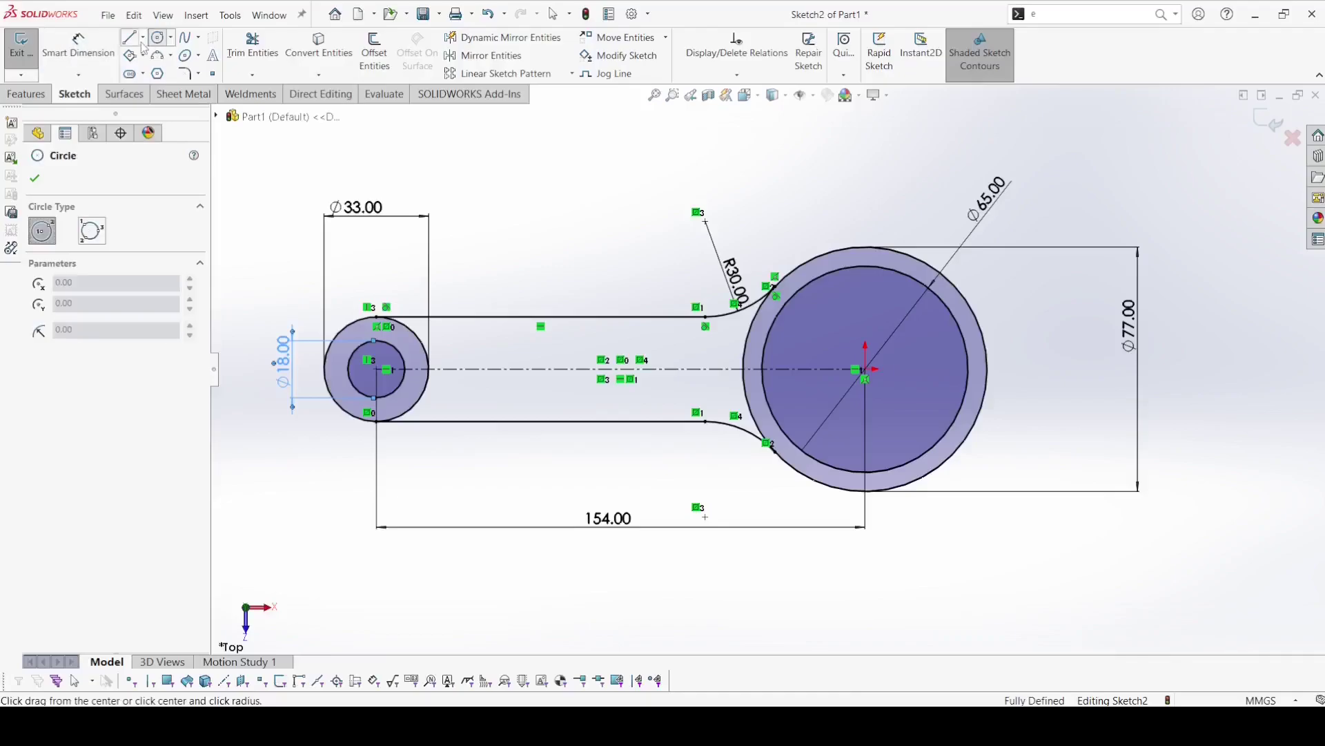
left_click(865, 370)
left_click(916, 413)
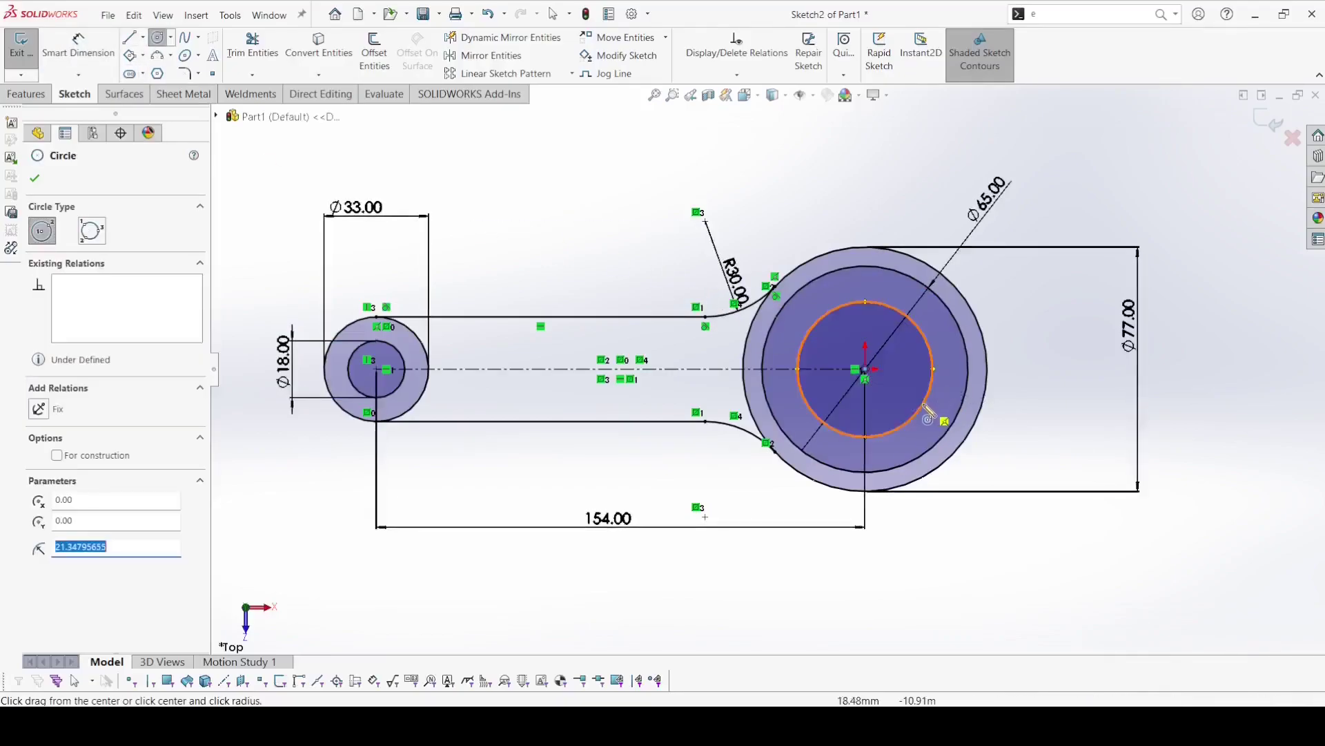
left_click(78, 45)
left_click(830, 306)
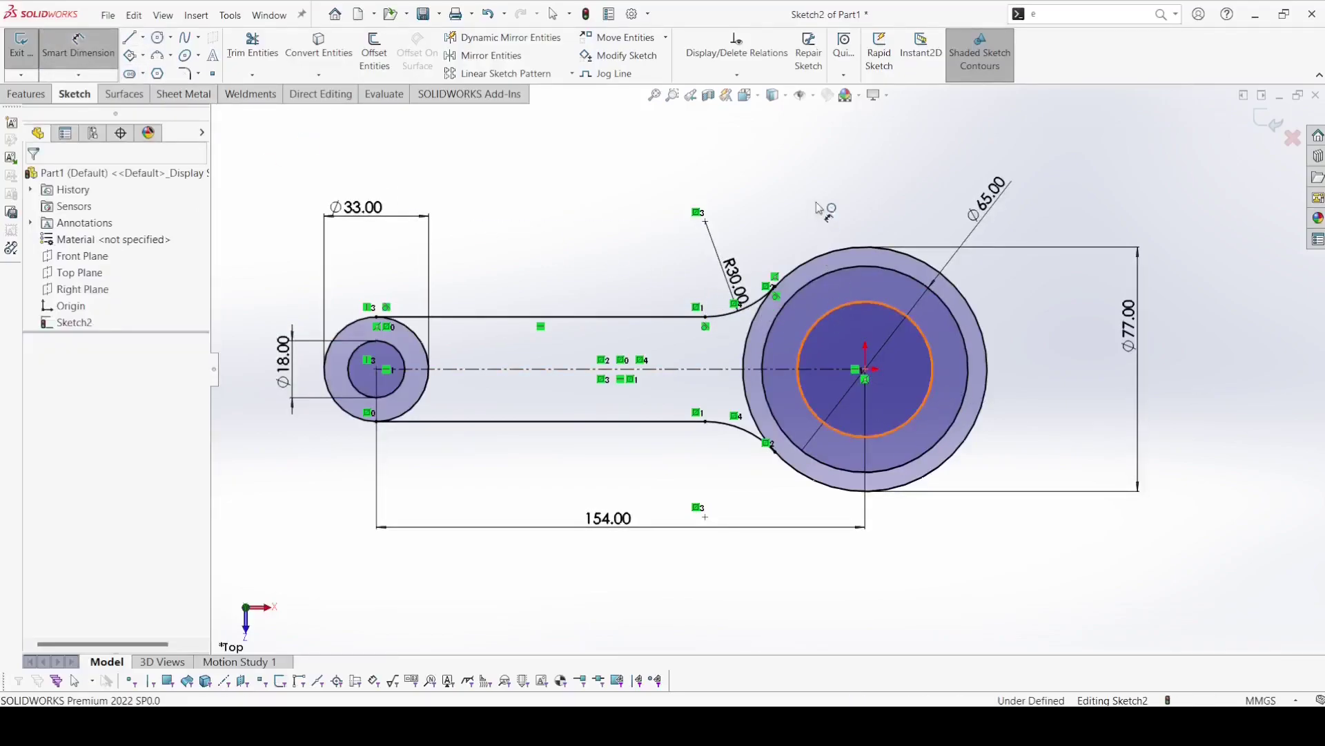
left_click(819, 222)
type("48")
key("Return")
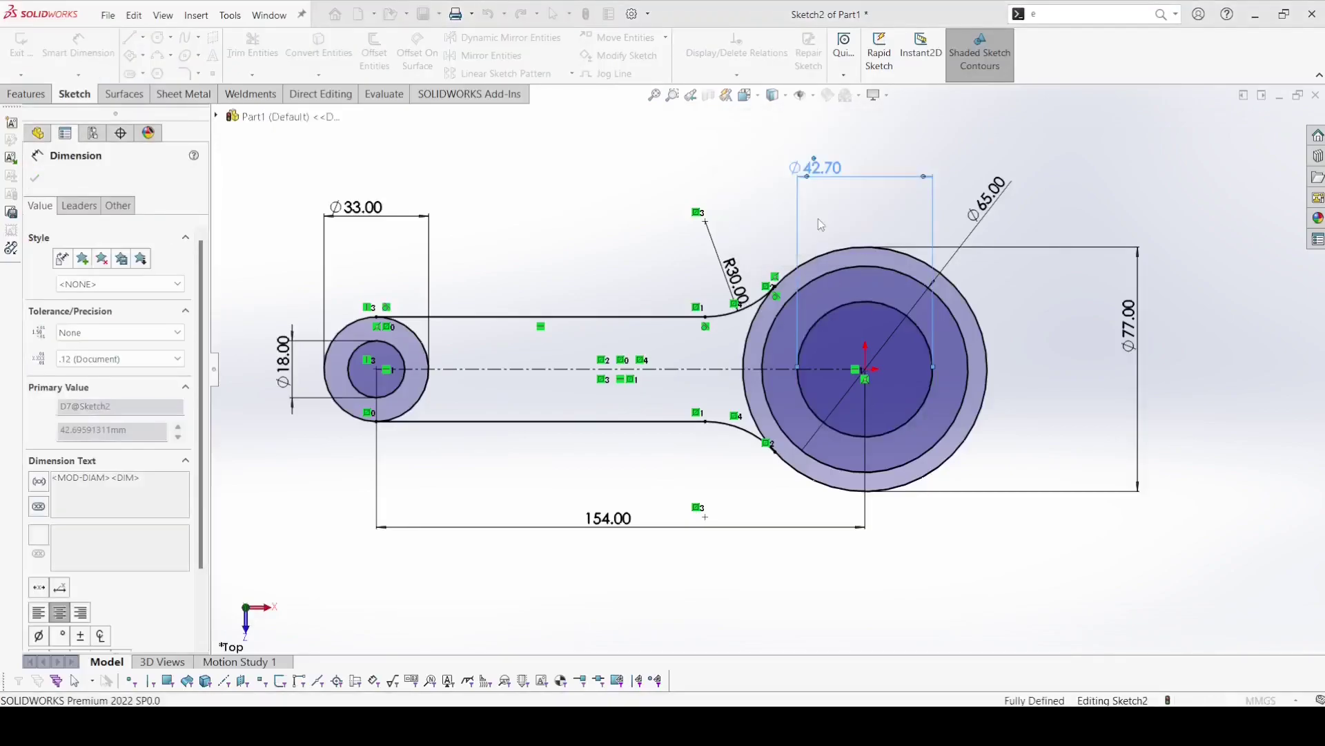
- Draw a horizontal line rightward from the outer circle's top and mirror it below
left_click(35, 178)
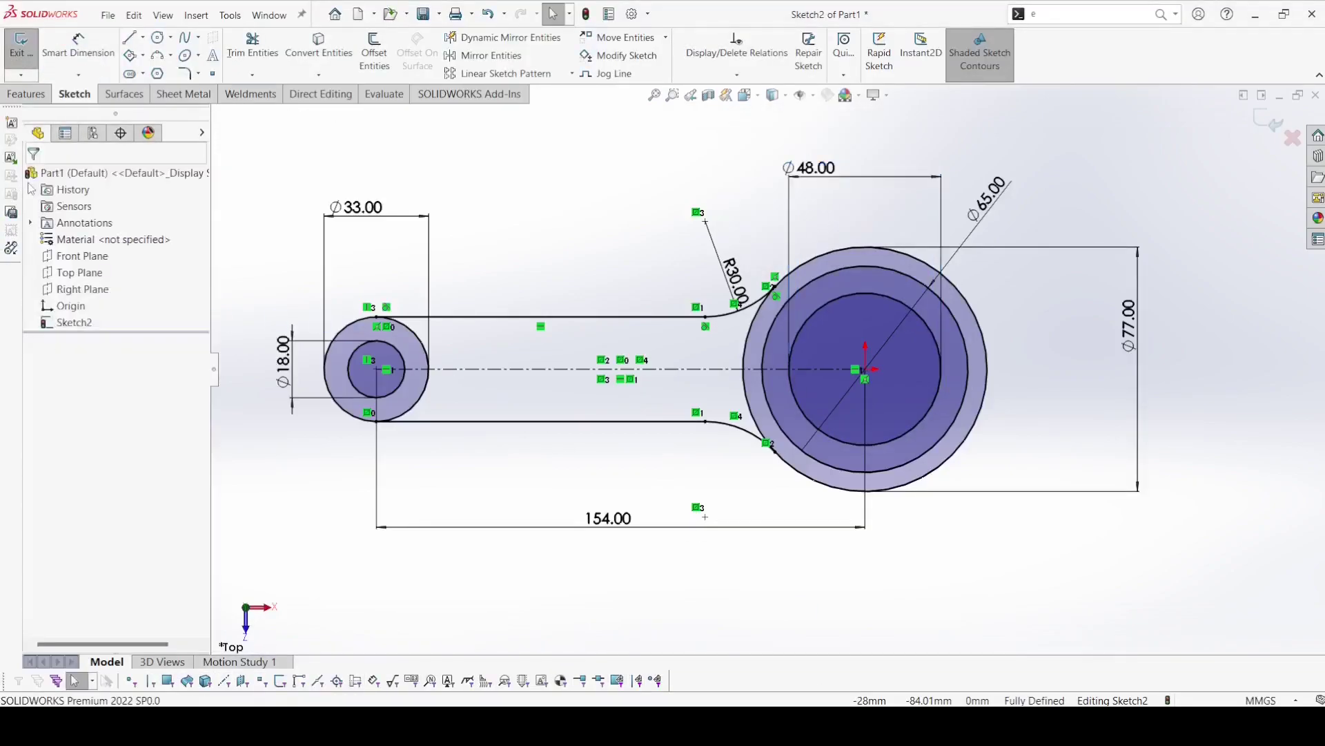
left_click(131, 38)
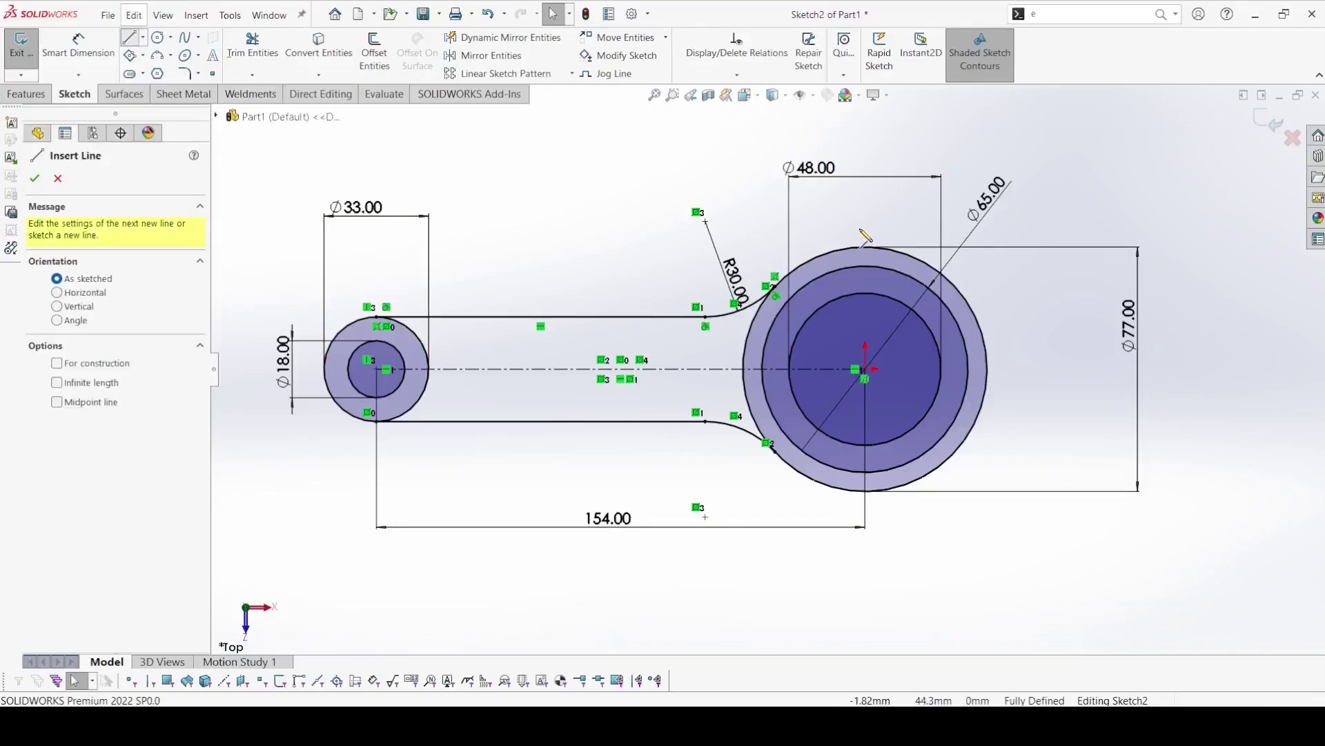
left_click(865, 247)
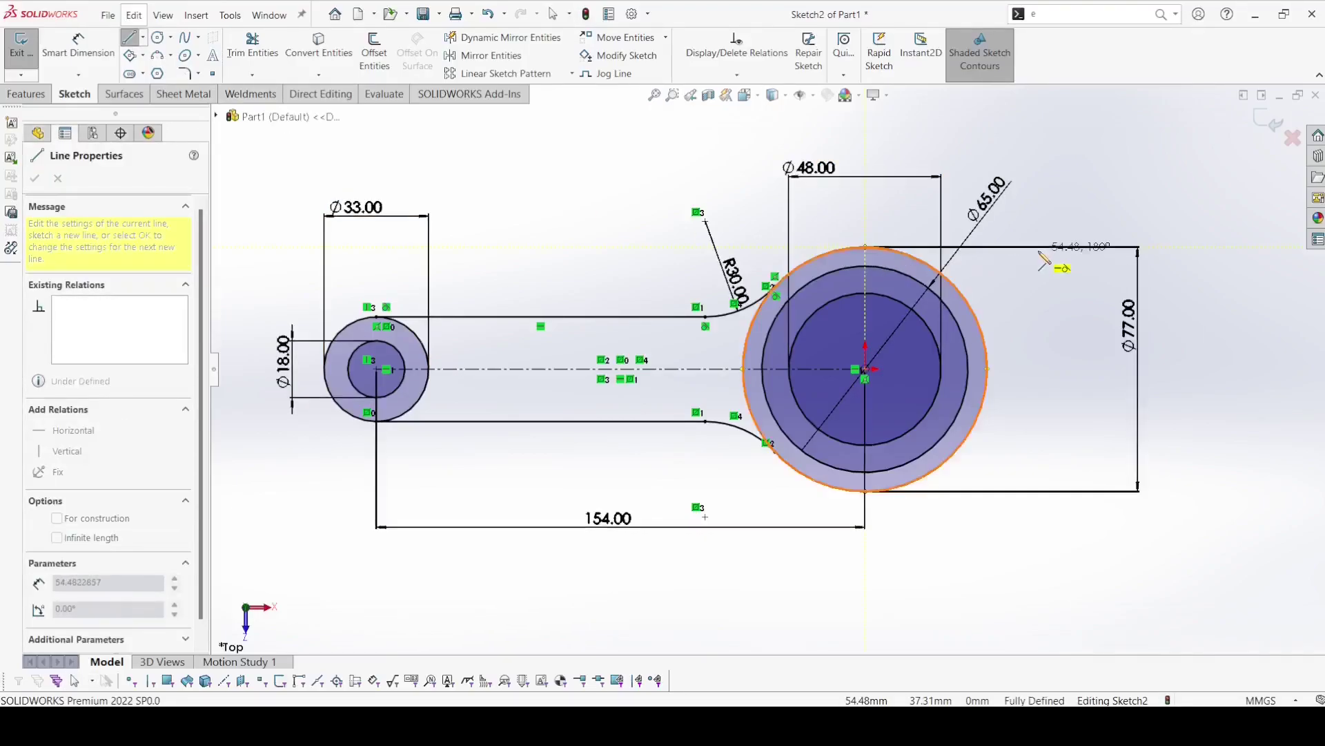
left_click(1039, 247)
right_click(1048, 261)
left_click(1049, 262)
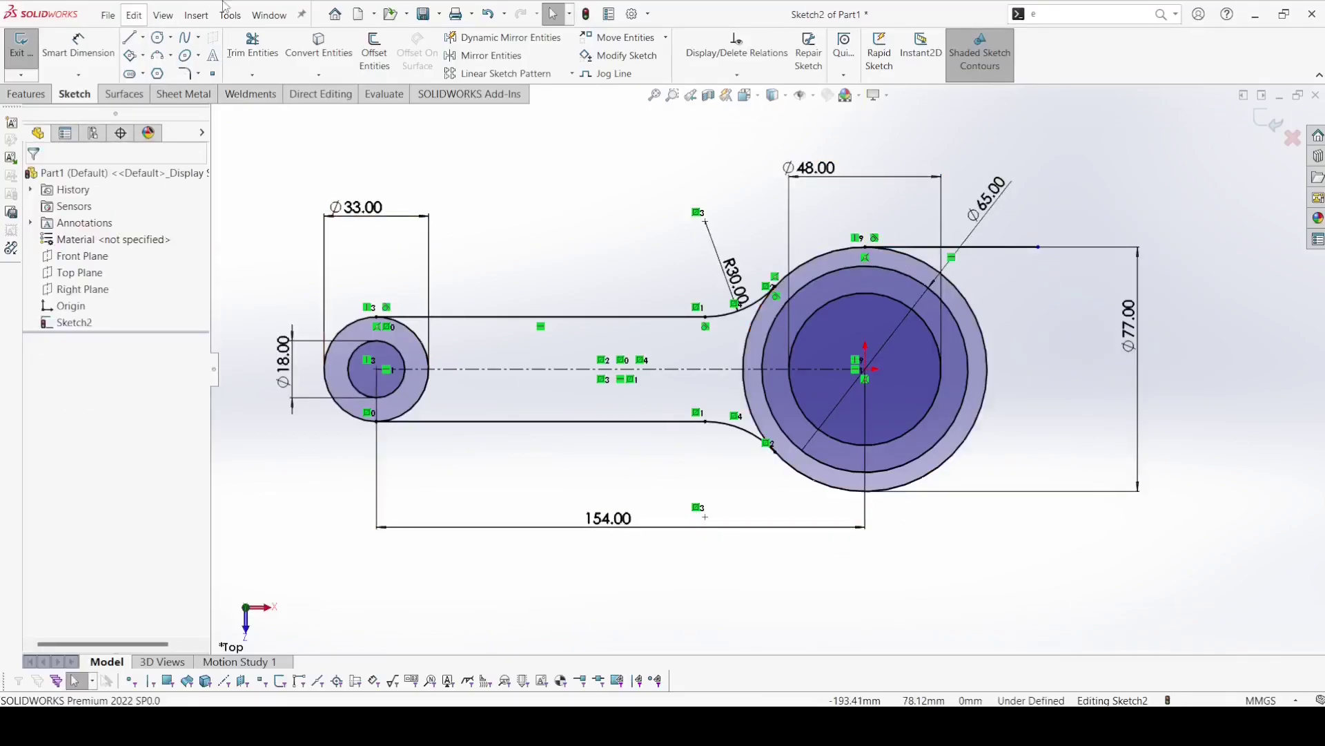
left_click(483, 55)
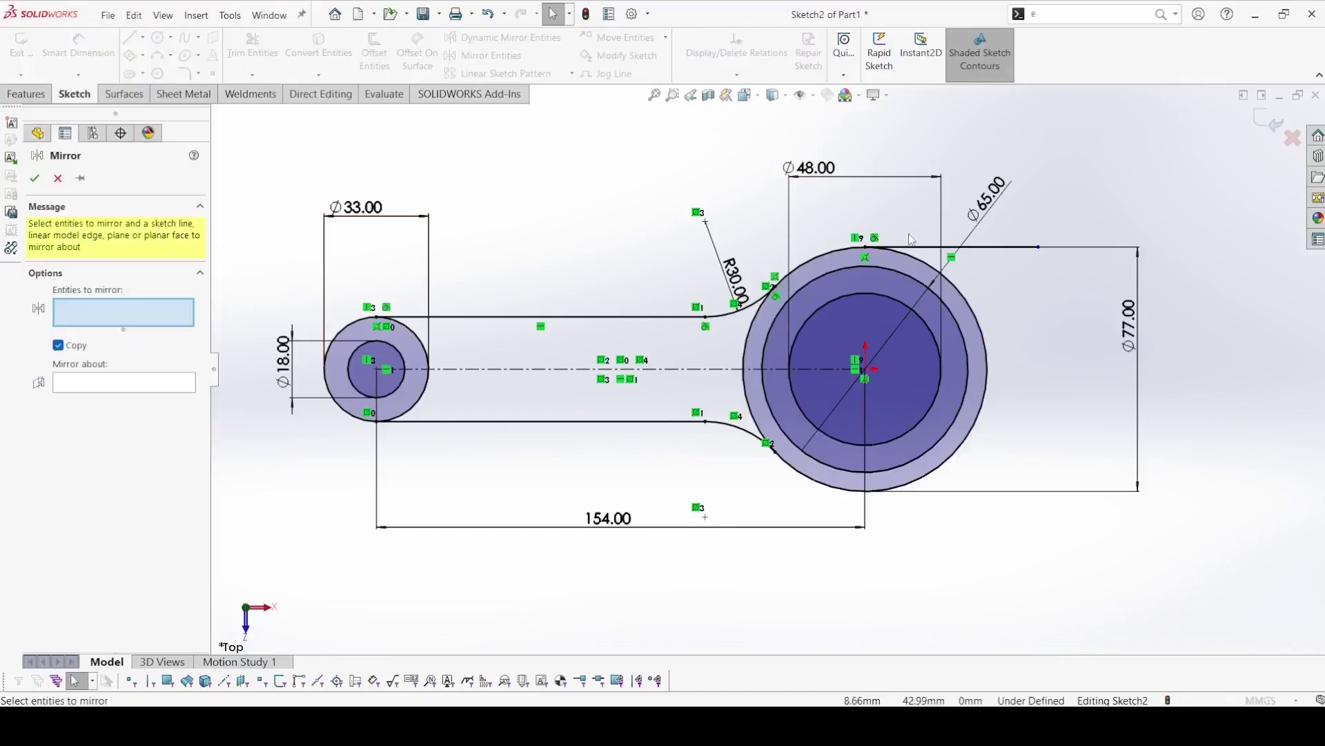
left_click(987, 247)
left_click(121, 387)
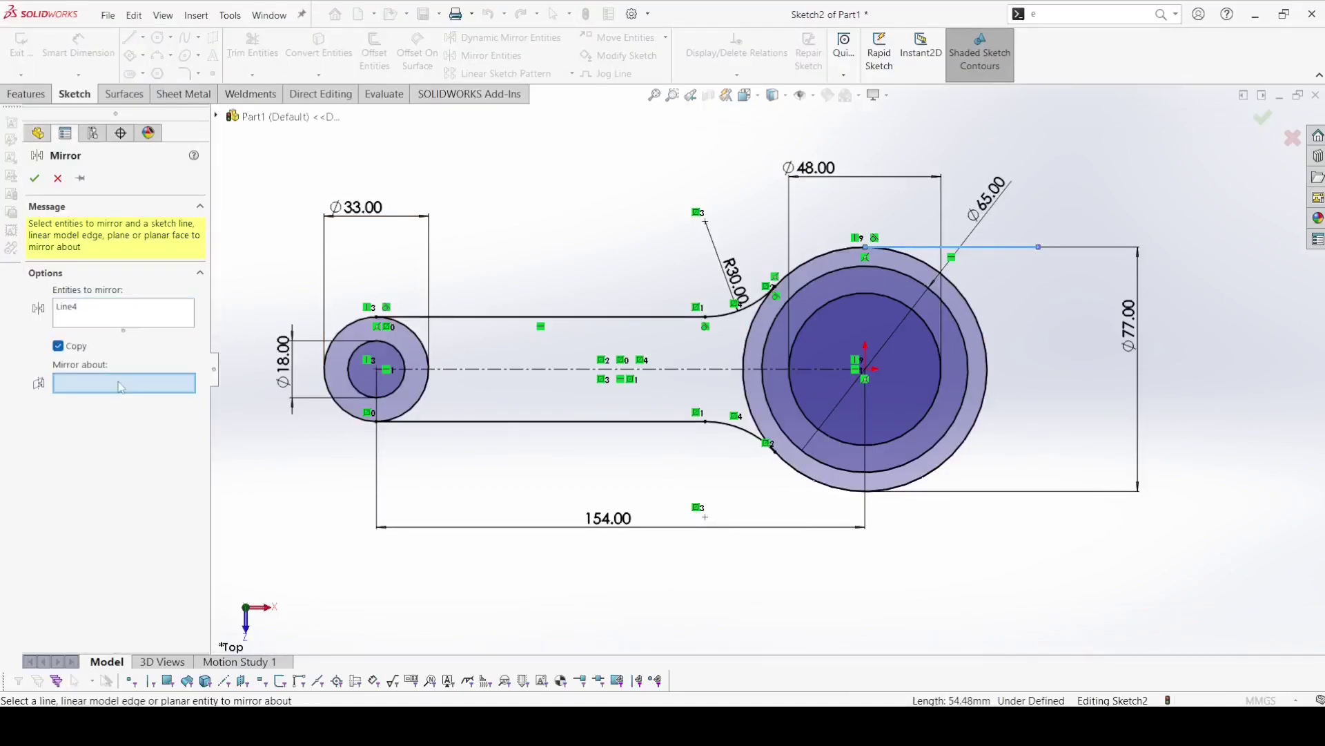
left_click(570, 370)
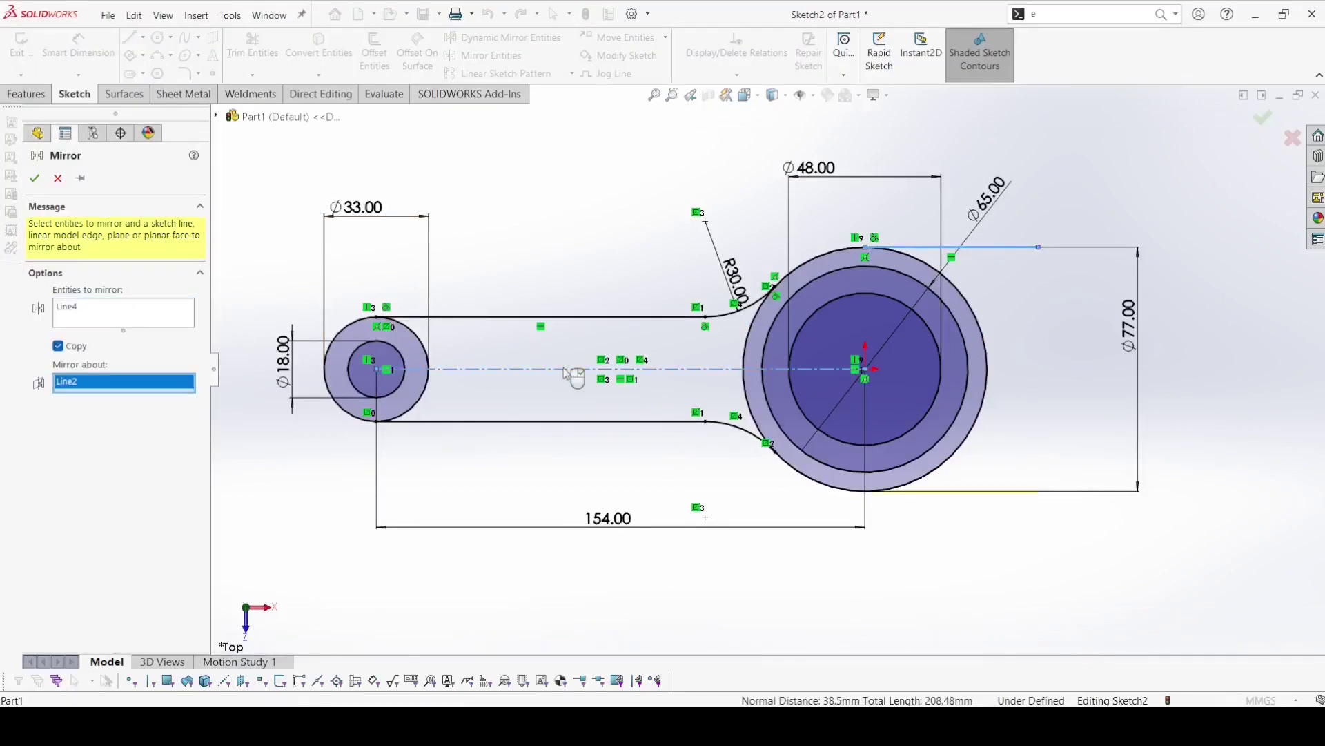
left_click(35, 178)
- Draw a three-point arc joining the two right line endpoints
left_click(158, 55)
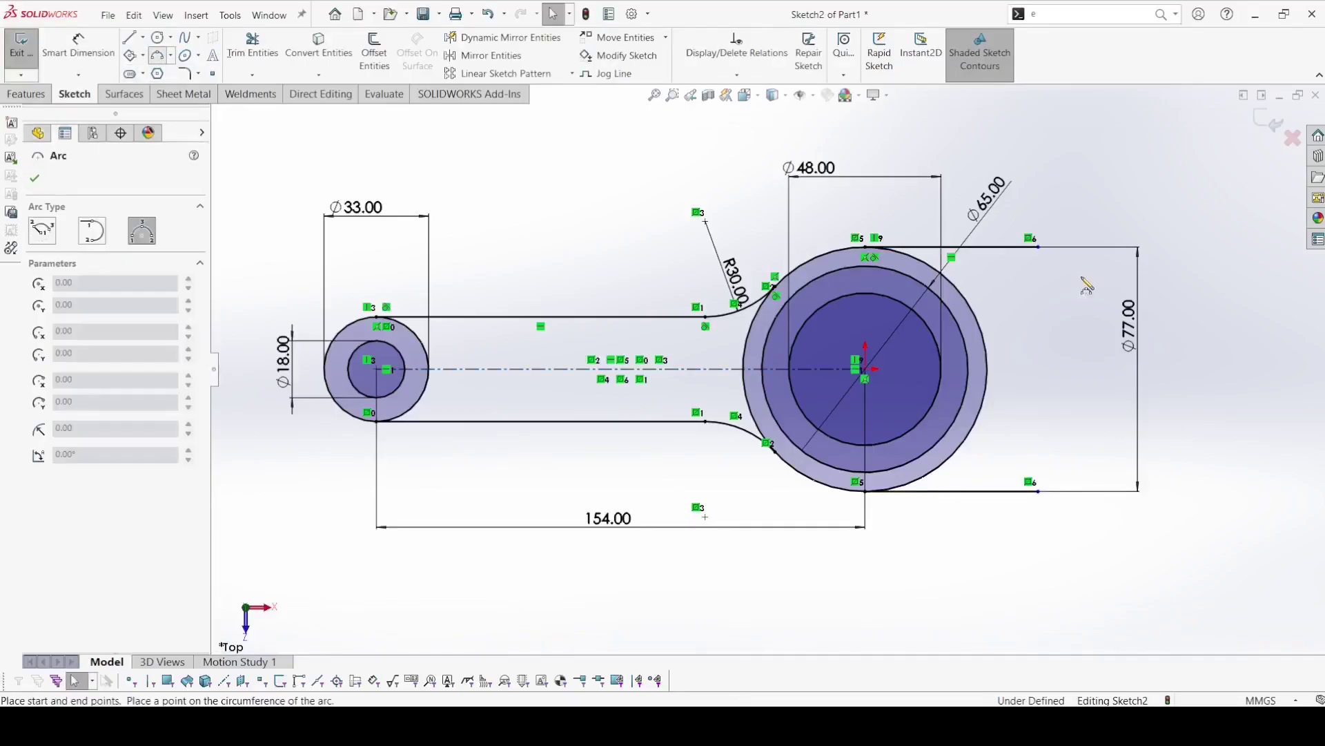
left_click(1040, 248)
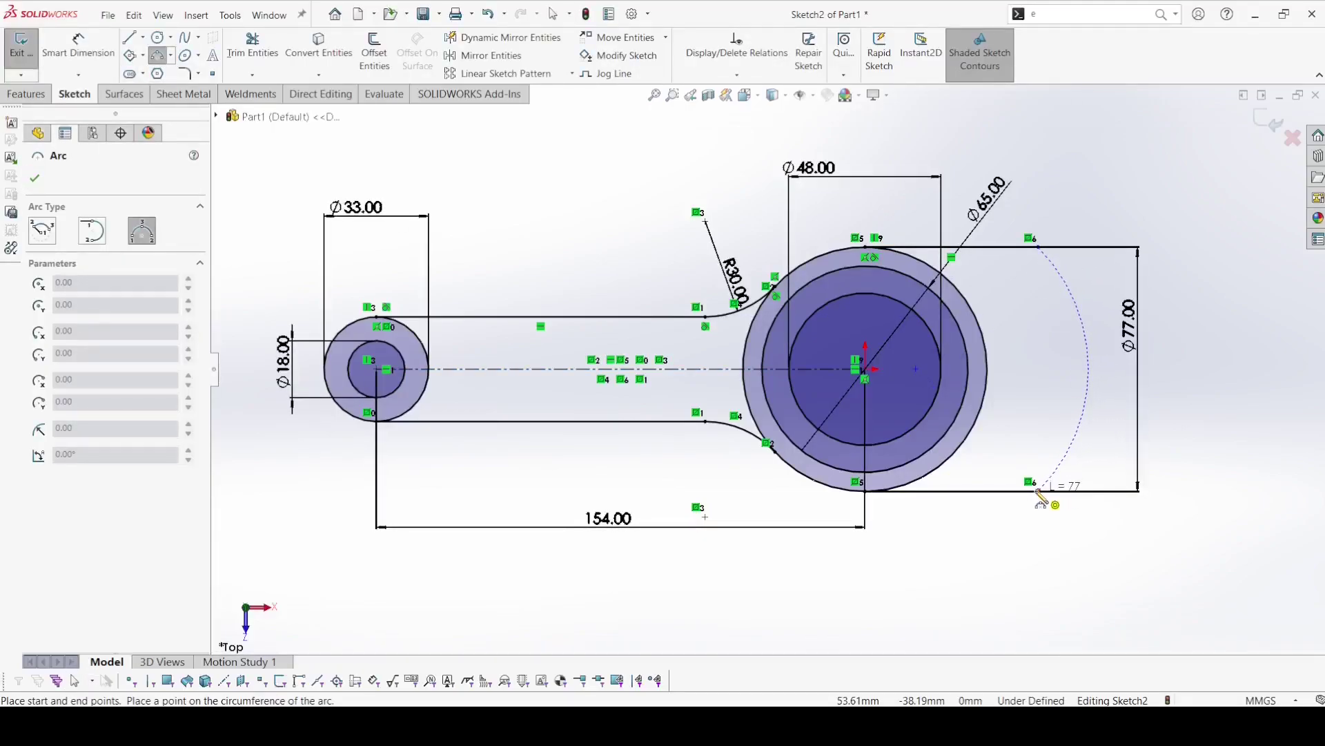
left_click(1039, 491)
left_click(1080, 369)
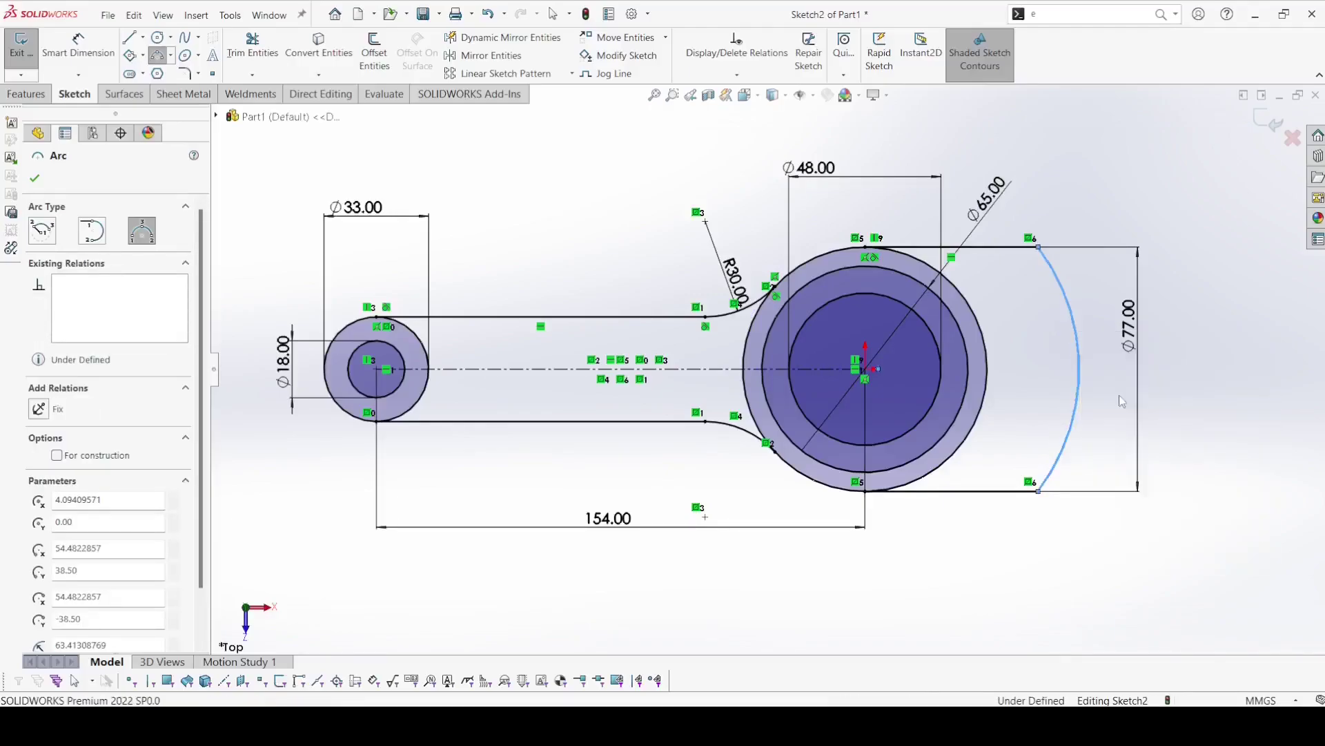
key("Escape")
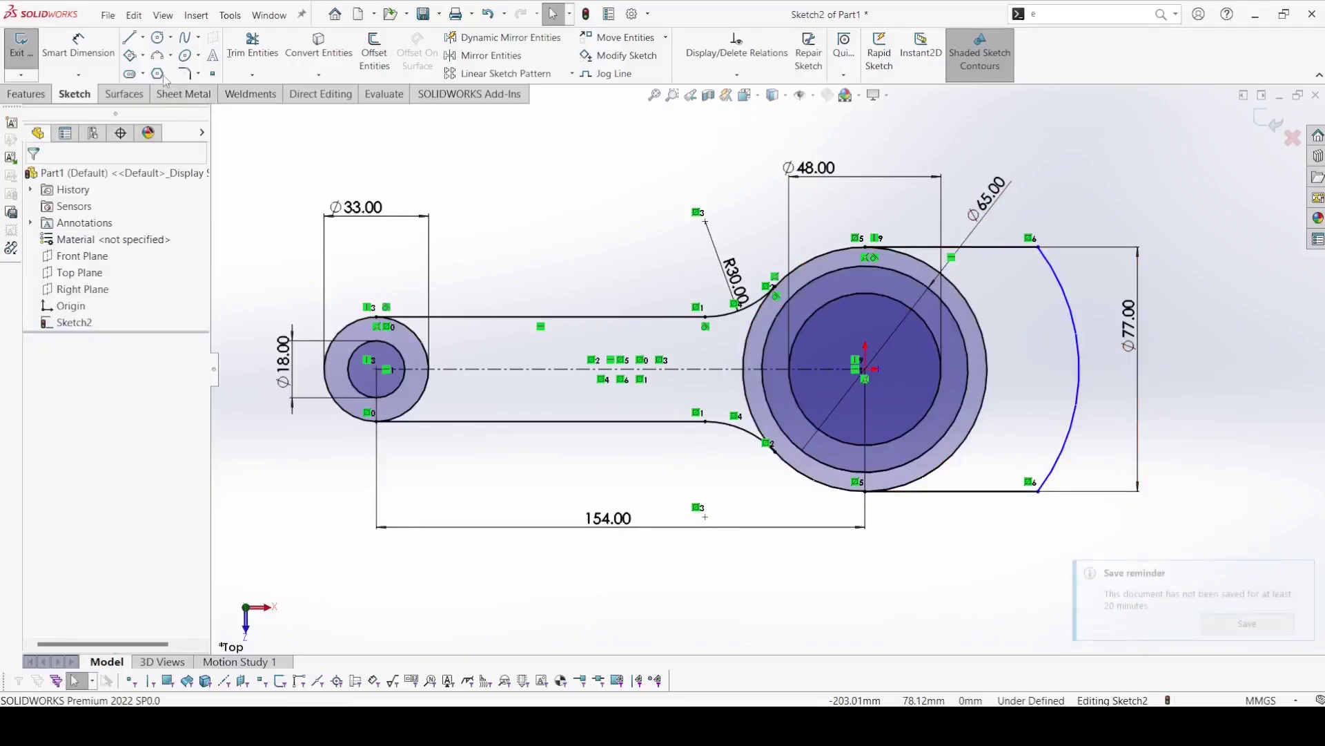
- Dimension the arc's distance from the big circle's centre to 70, dismissing the warning
left_click(78, 46)
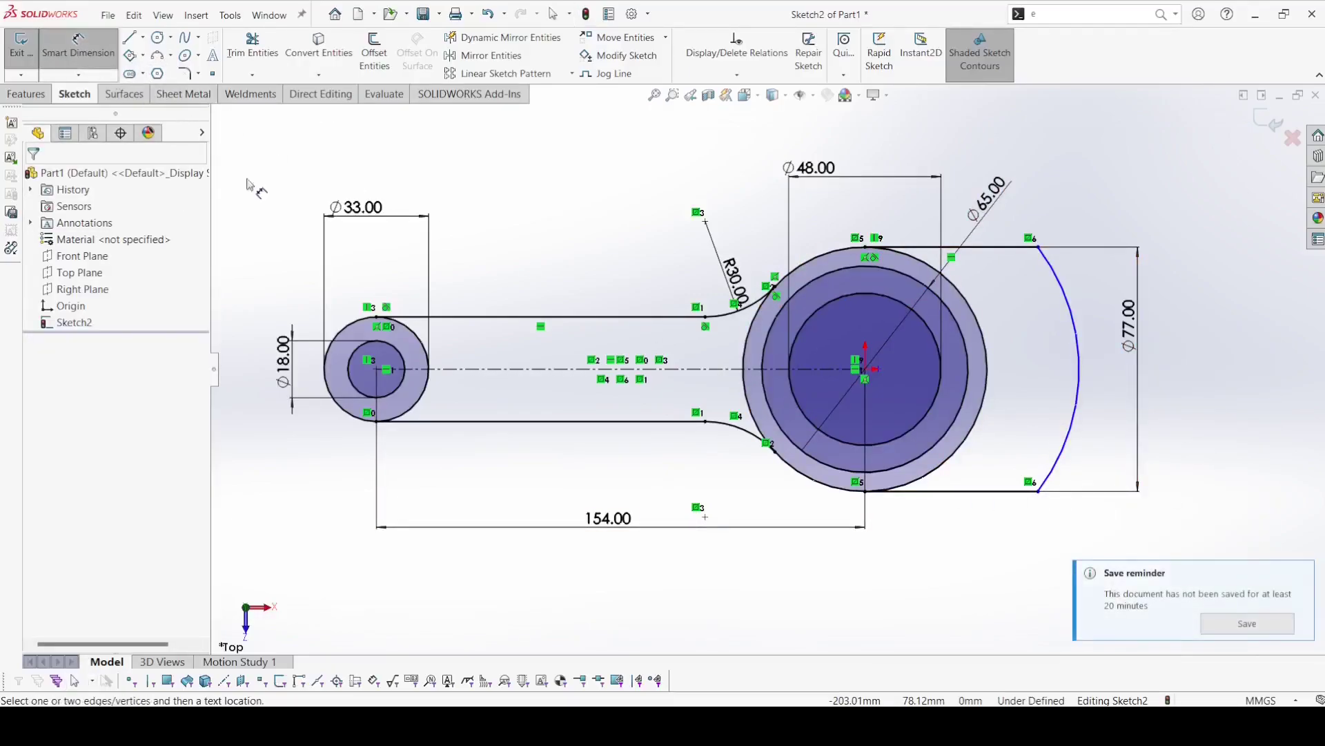
left_click(1080, 348)
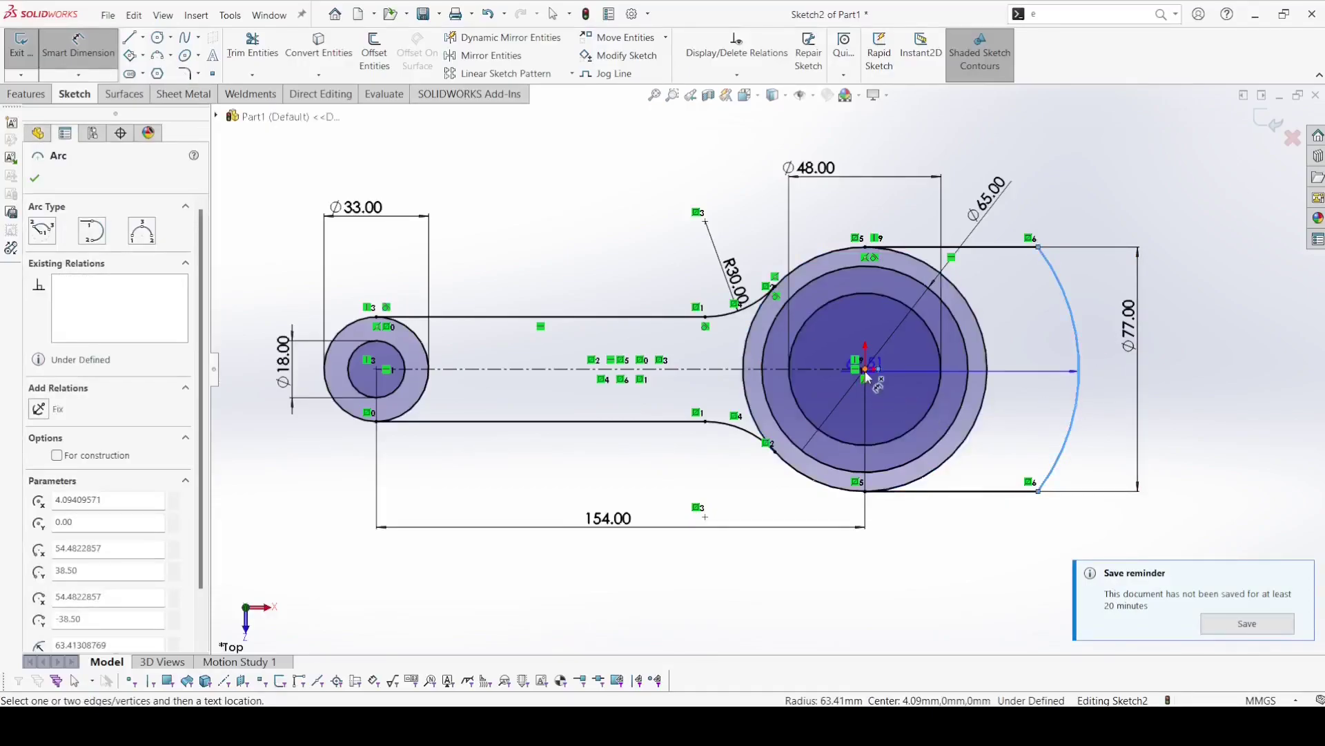
left_click(866, 371)
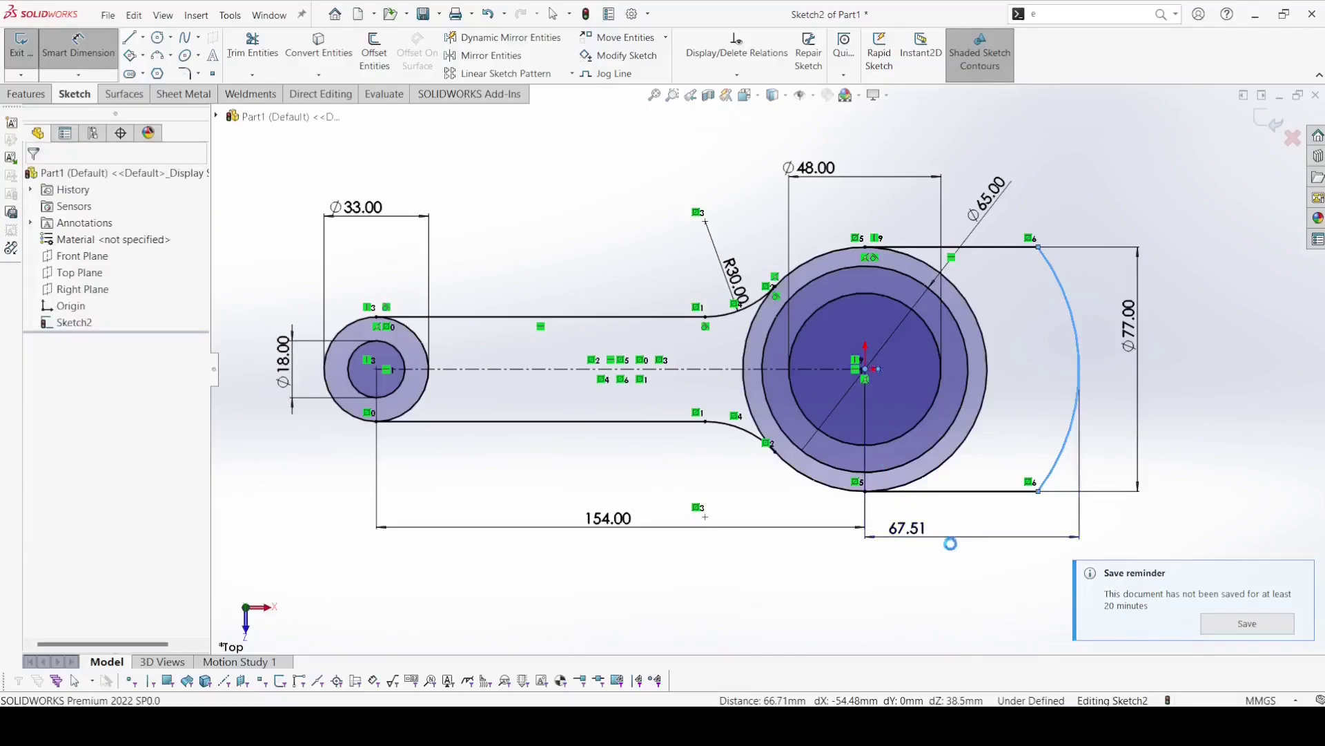
left_click(911, 535)
type("70")
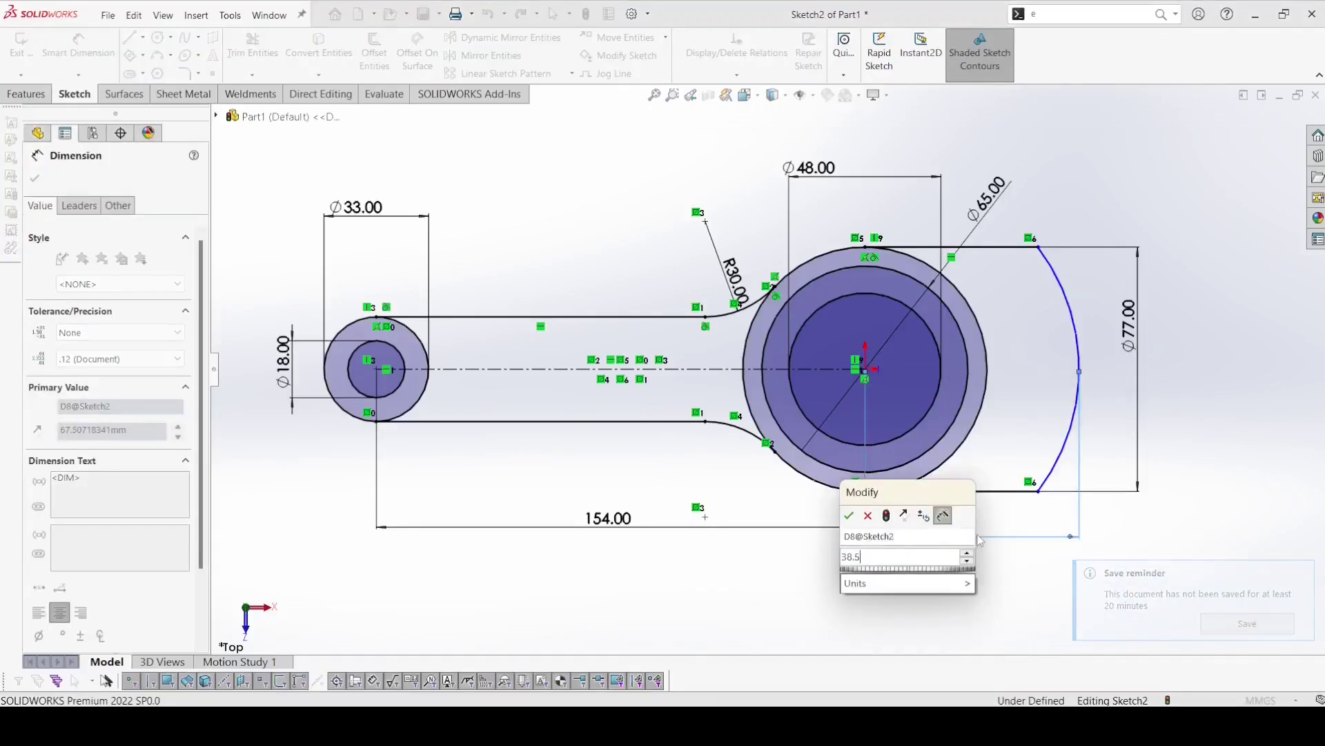
key("Return")
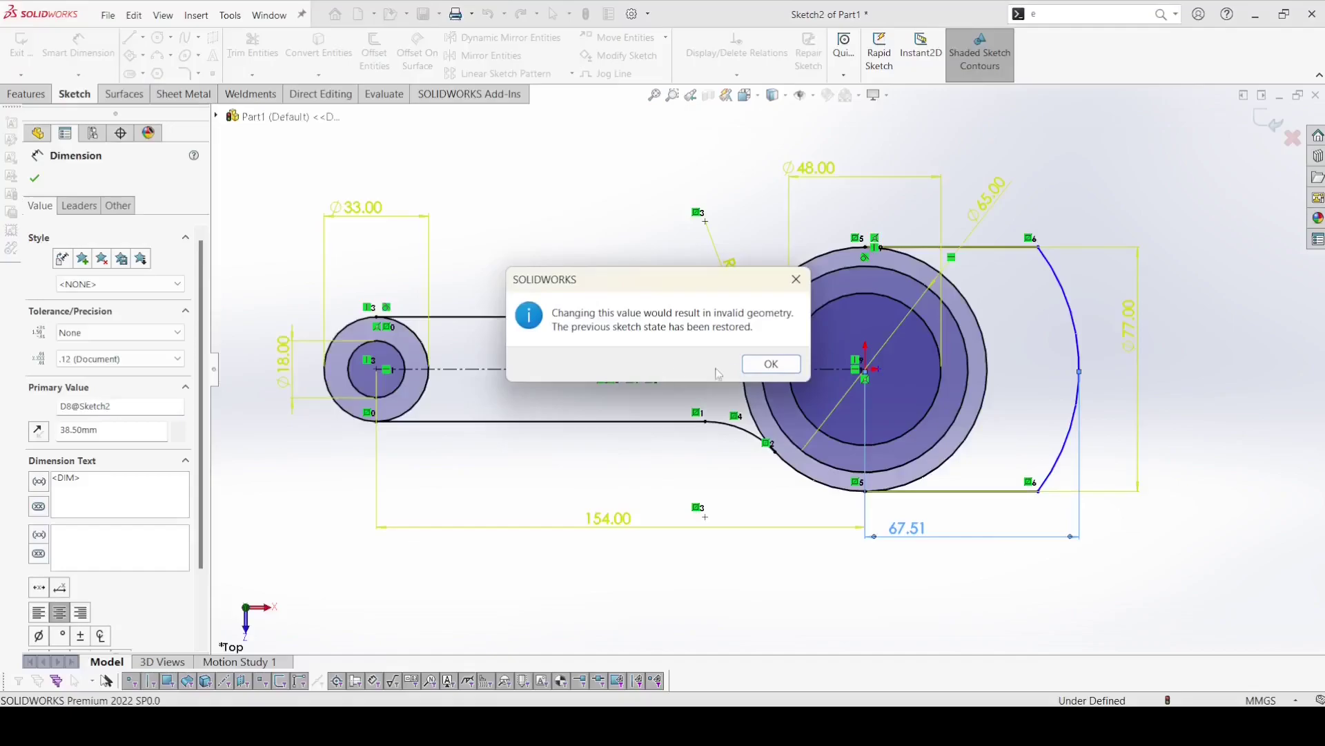
left_click(761, 366)
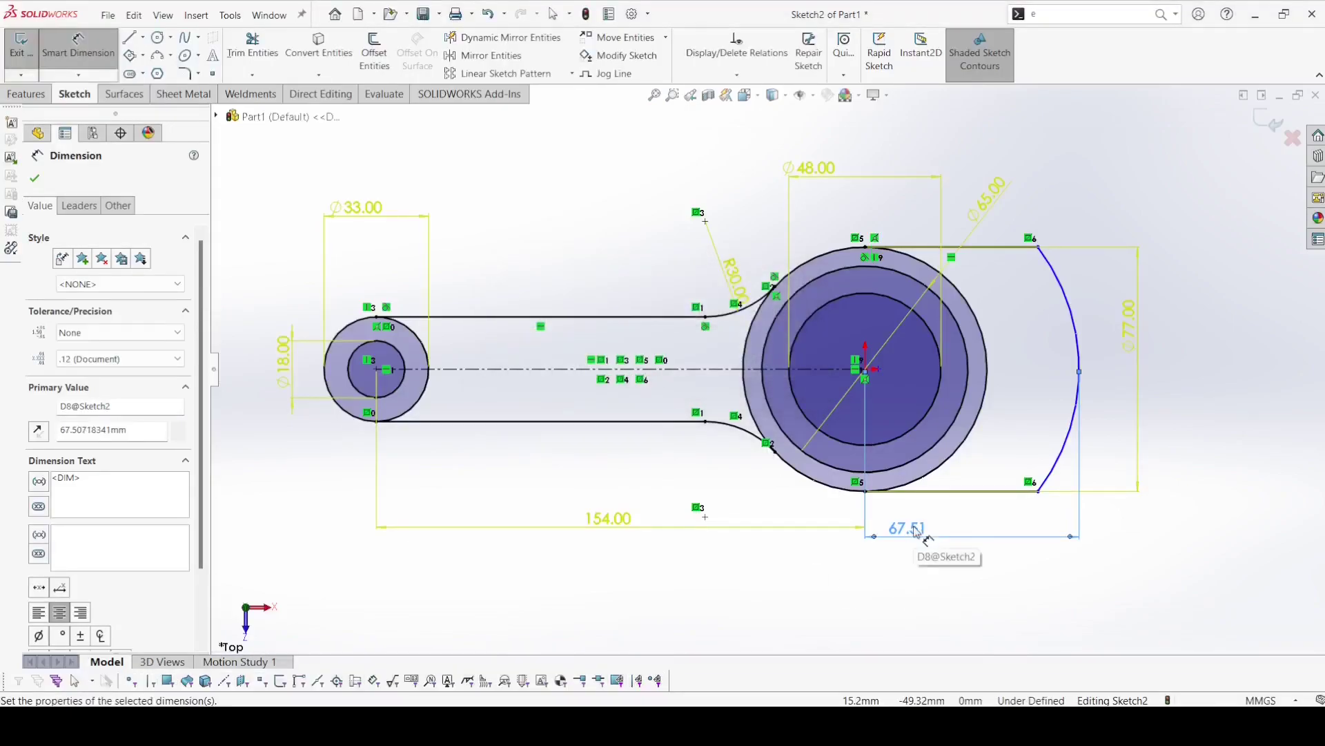
- Set the arc radius to R77 and the centre-to-arc distance to 38.50
left_click(1082, 341)
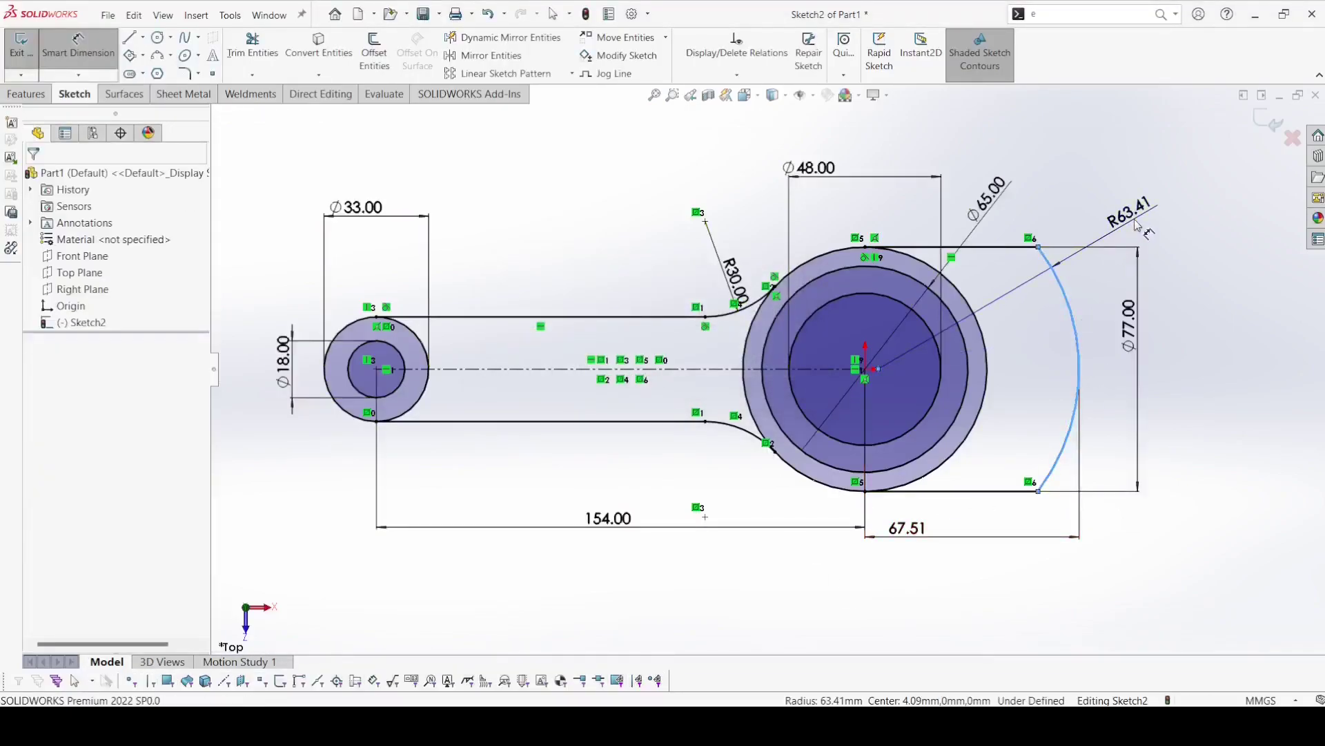
left_click(1135, 225)
type("77")
key("Return")
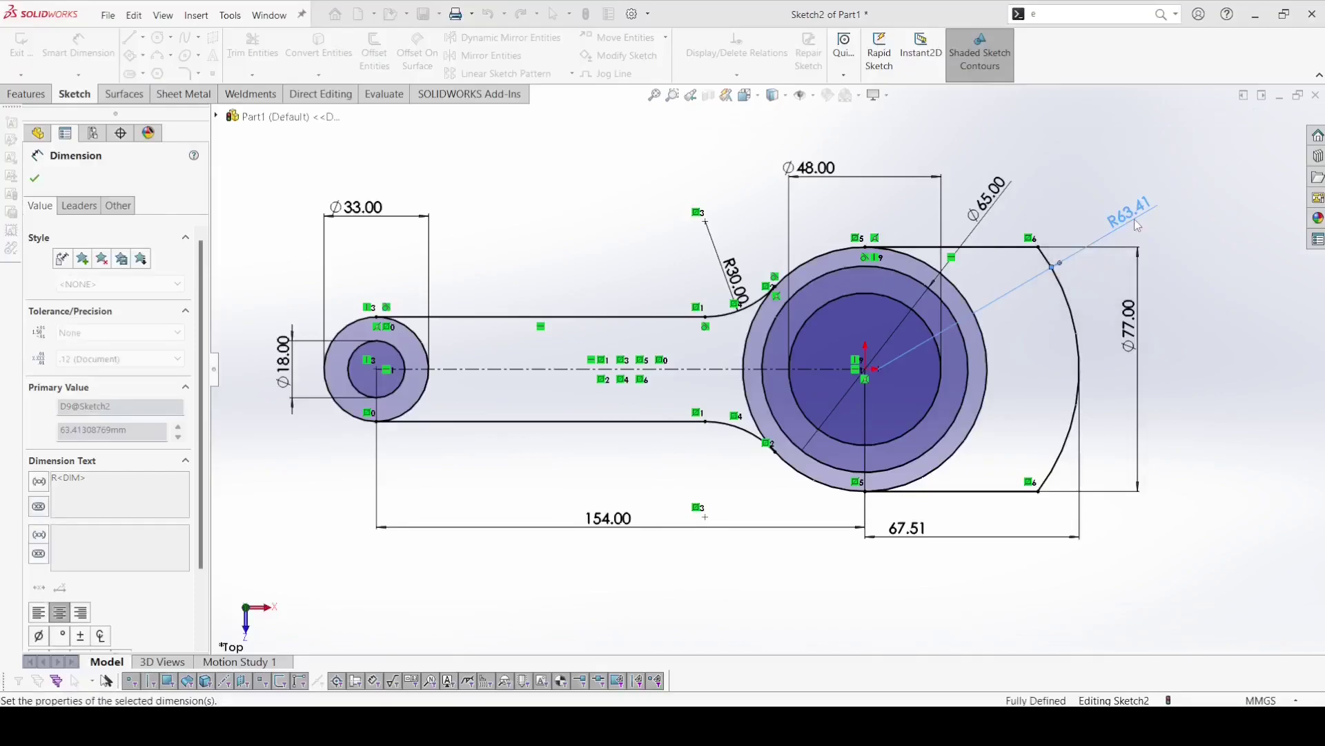
double_click(1074, 532)
type("38.5")
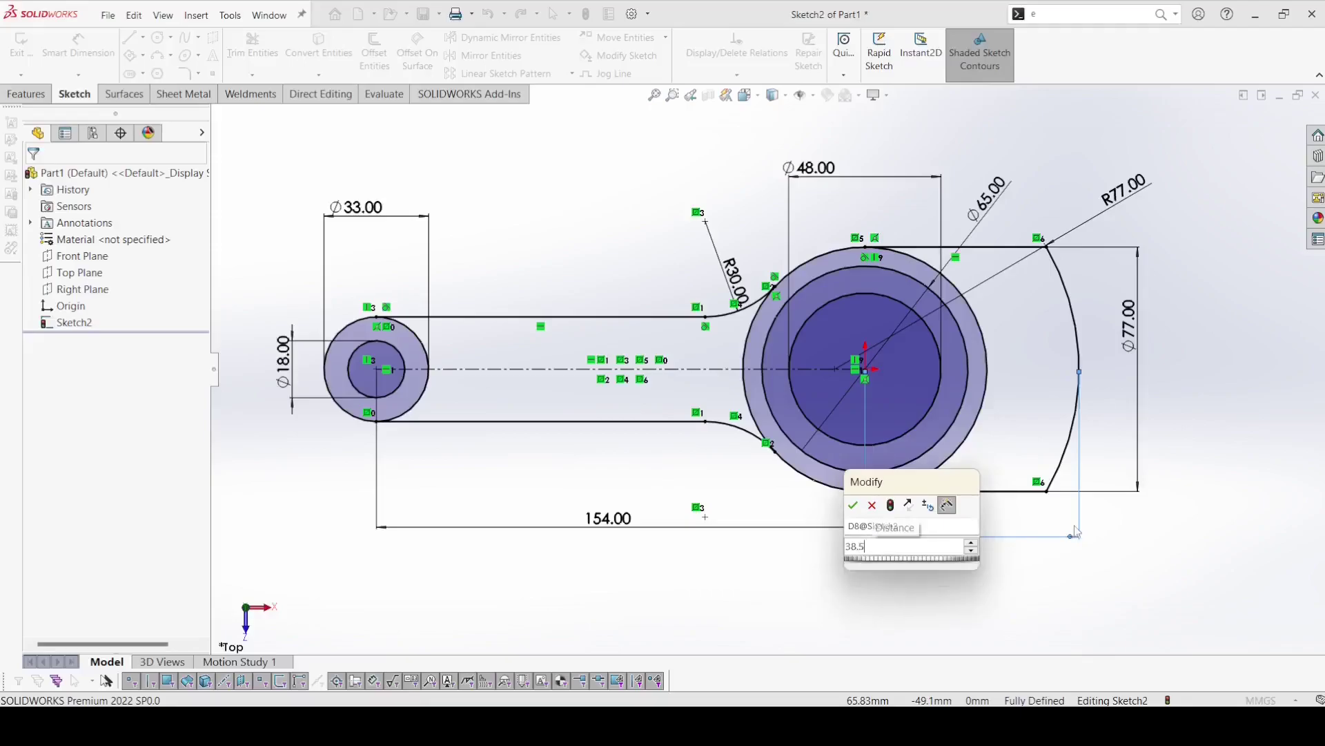
key("Return")
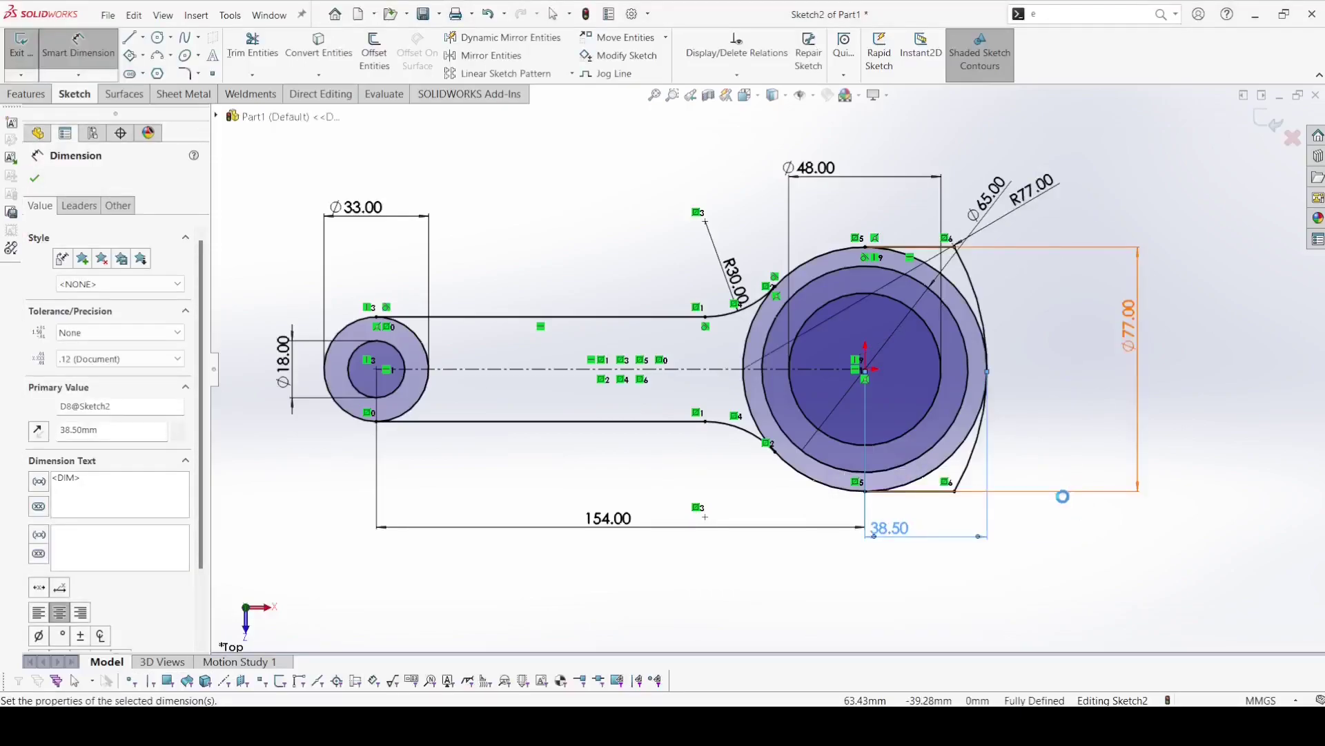
left_click(35, 178)
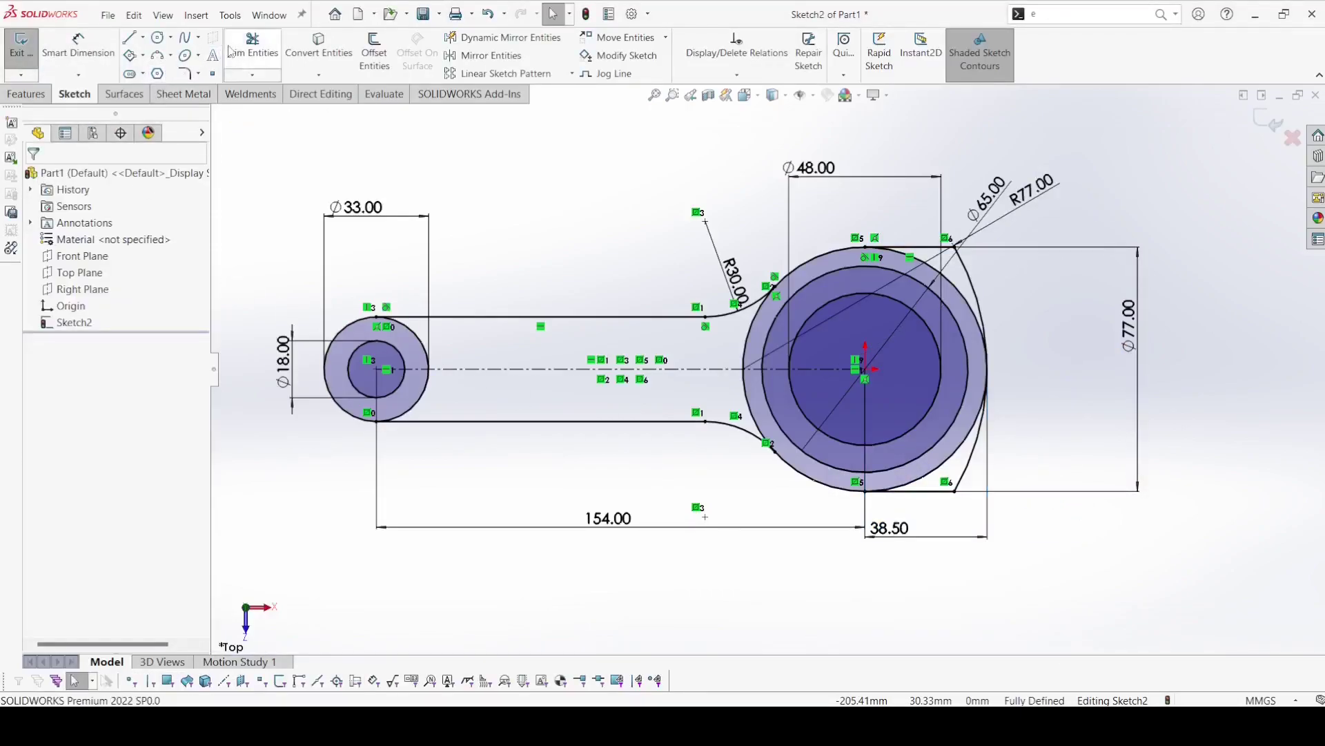
- Trim away the Ø77 circle's portion beyond the R77 arc
left_click(253, 48)
scroll(984, 291, "down", 3)
scroll(985, 291, "down", 2)
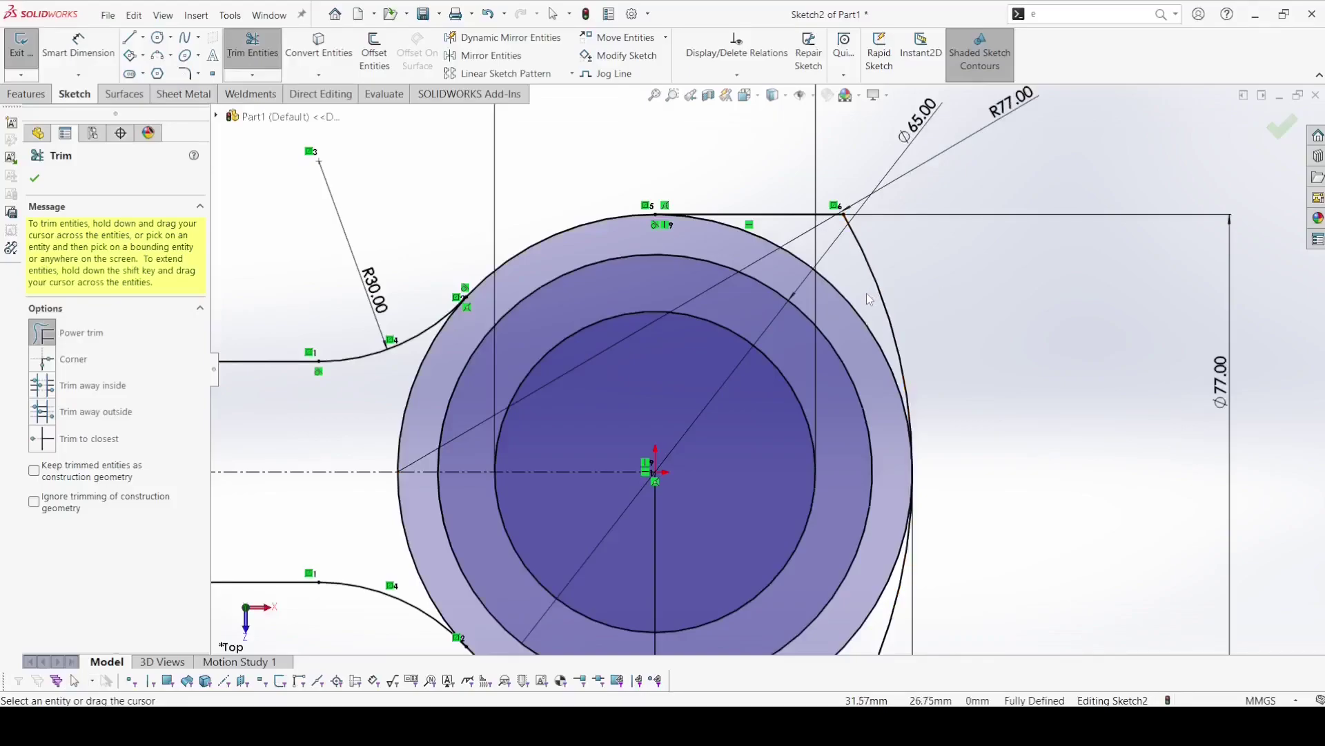
scroll(860, 325, "up", 5)
scroll(797, 459, "up", 2)
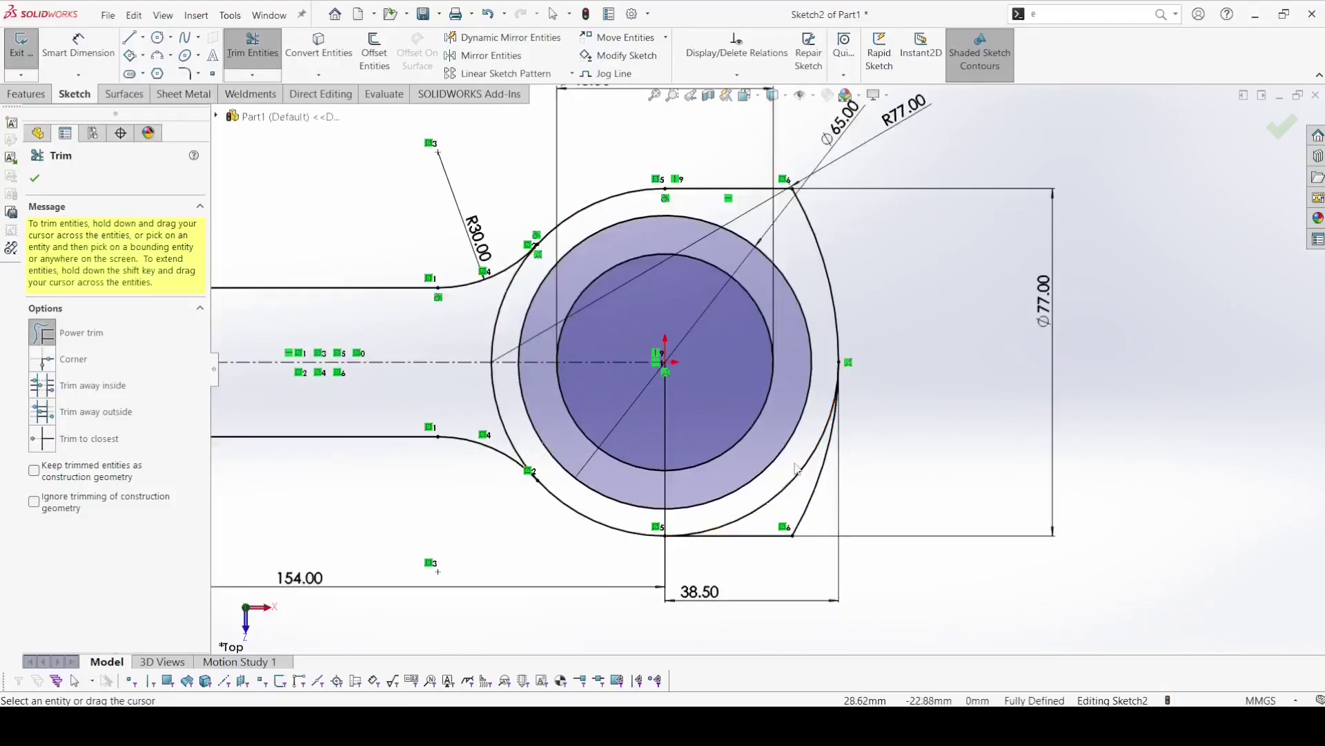
left_click_drag(808, 386, 850, 414)
scroll(916, 445, "down", 1)
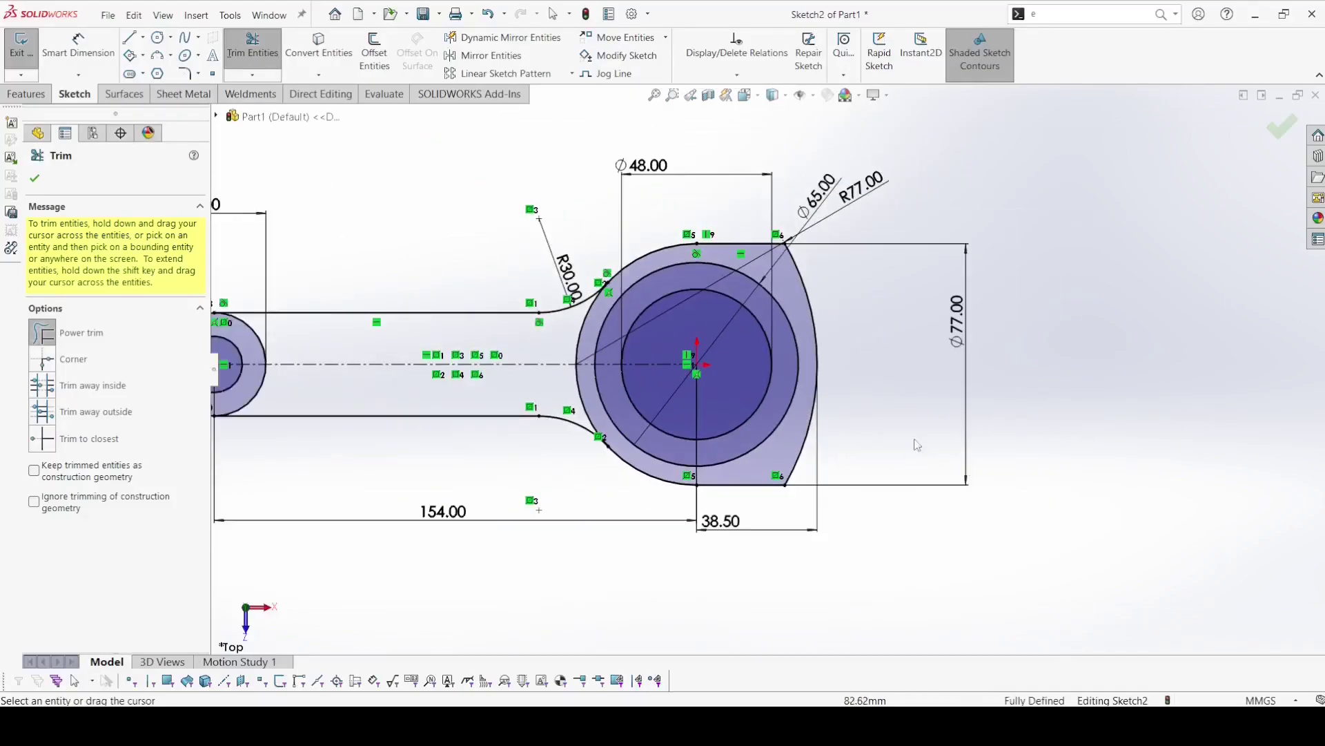
- Draw a vertical split line through the big-end centre from top to bottom
left_click(131, 39)
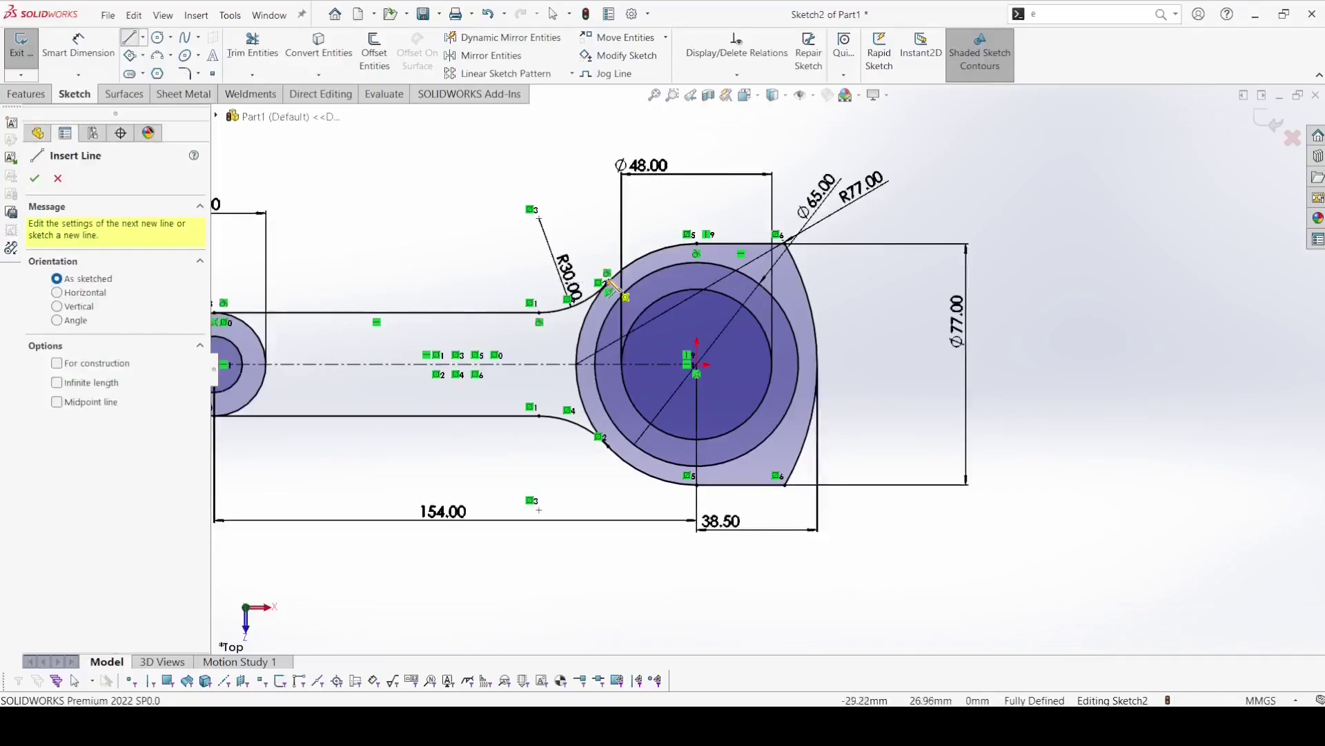
left_click(697, 244)
left_click(701, 486)
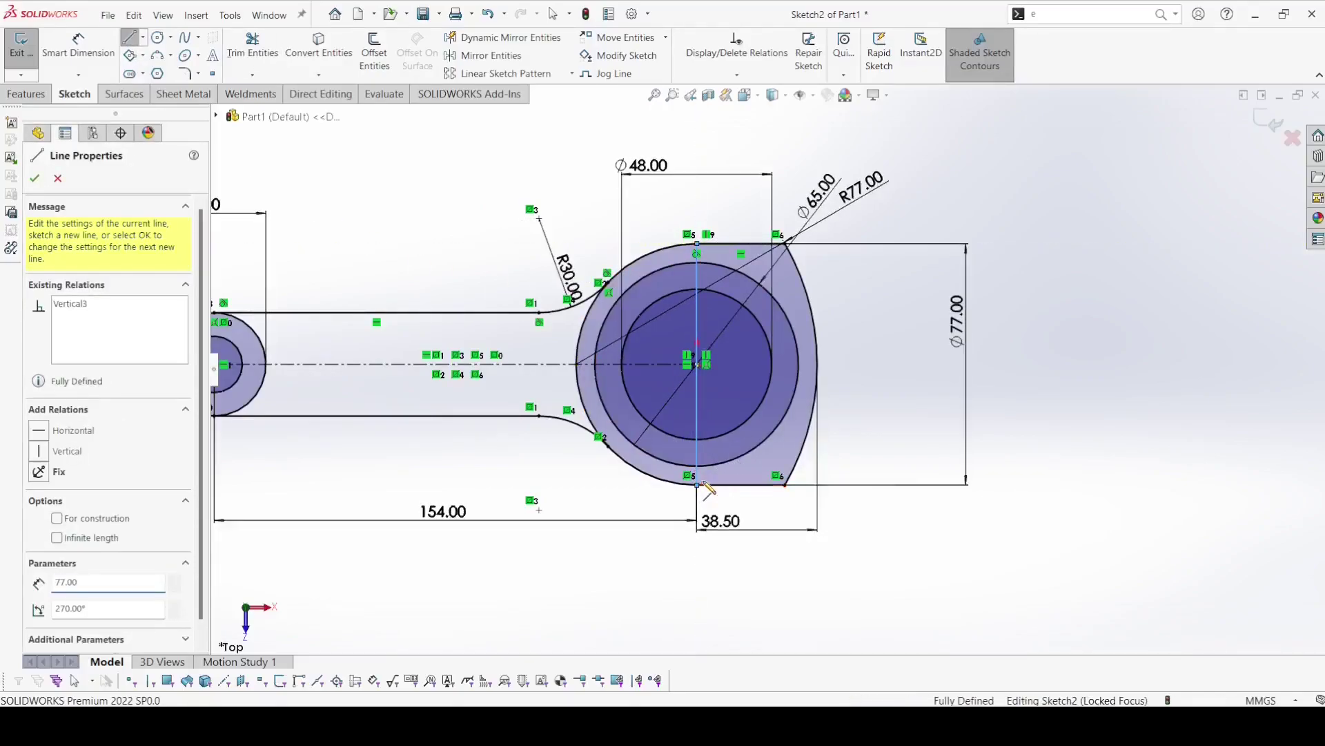
right_click(702, 487)
left_click(737, 494)
scroll(767, 364, "down", 1)
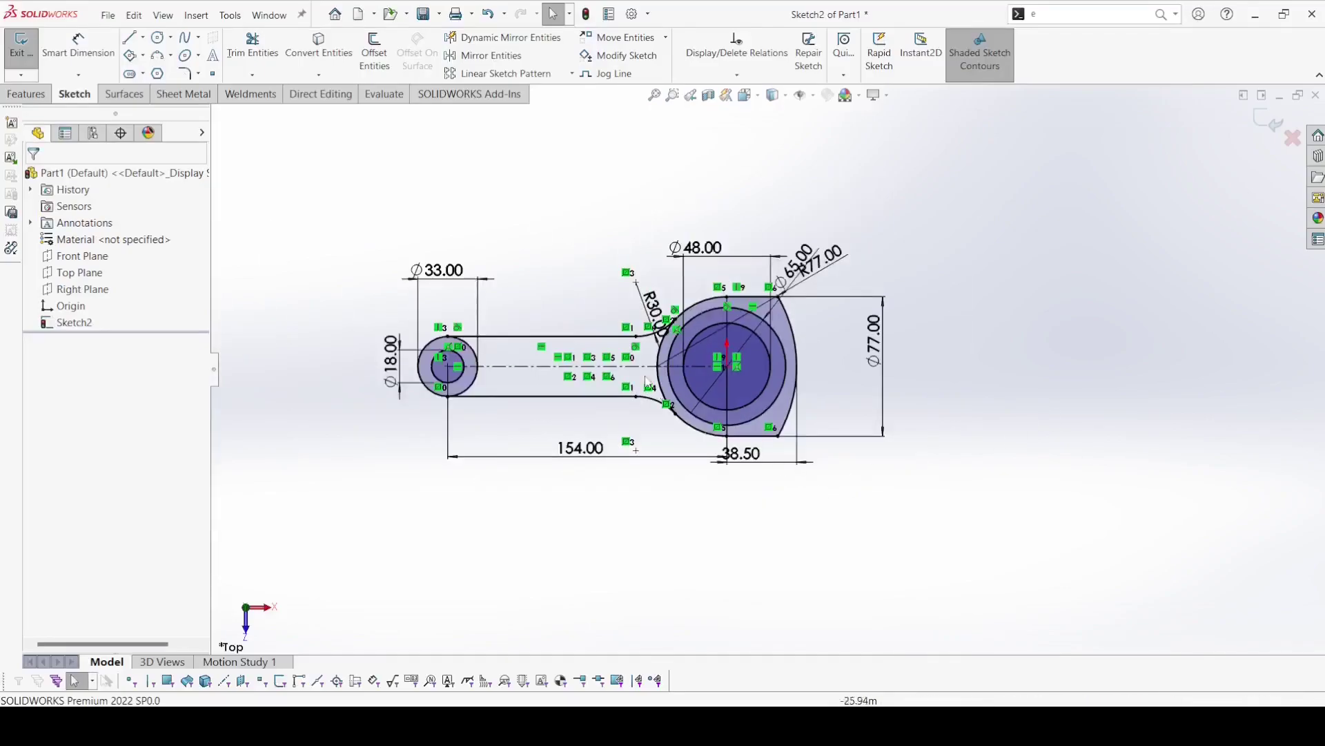
- Move the R30, R77, Ø65 and Ø77 dimensions clear of the rod profile
left_click_drag(645, 303, 618, 148)
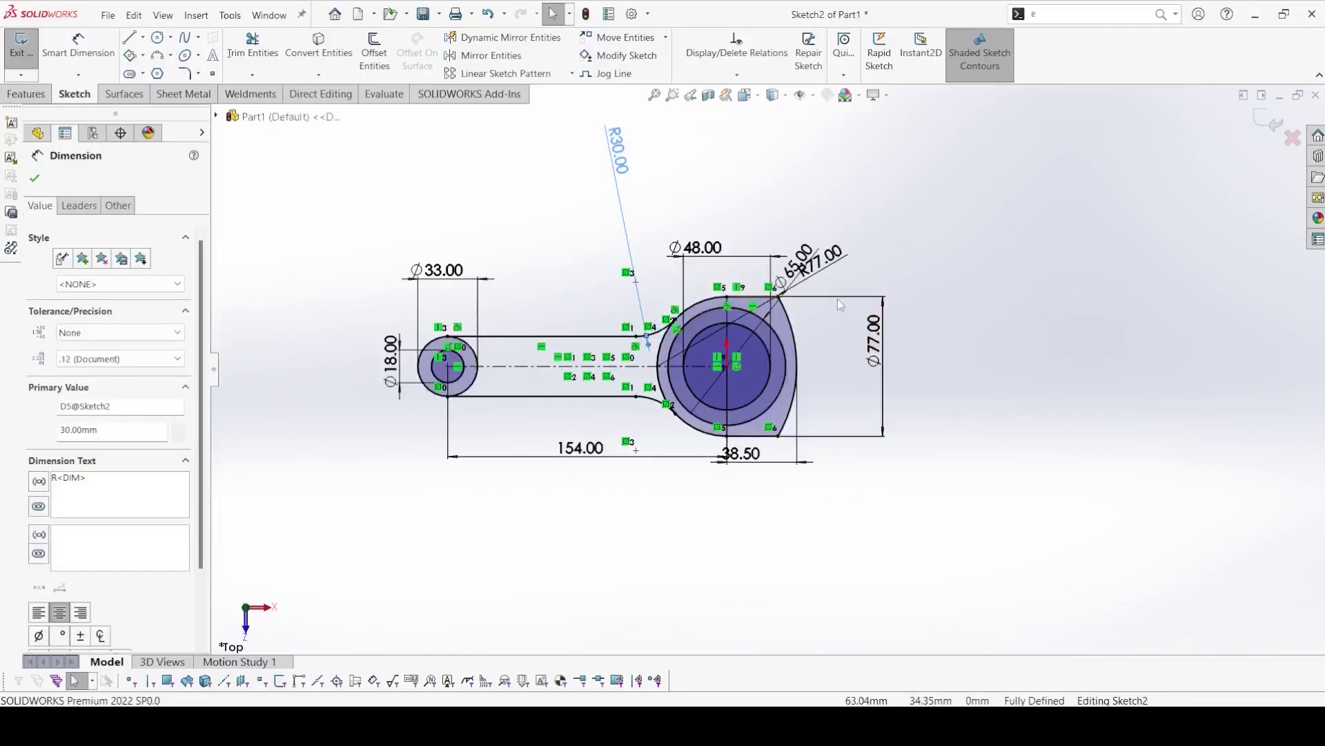
mouse_move(823, 259)
left_mouse_down()
mouse_move(971, 399)
mouse_move(942, 235)
left_mouse_up()
left_click_drag(797, 265, 998, 502)
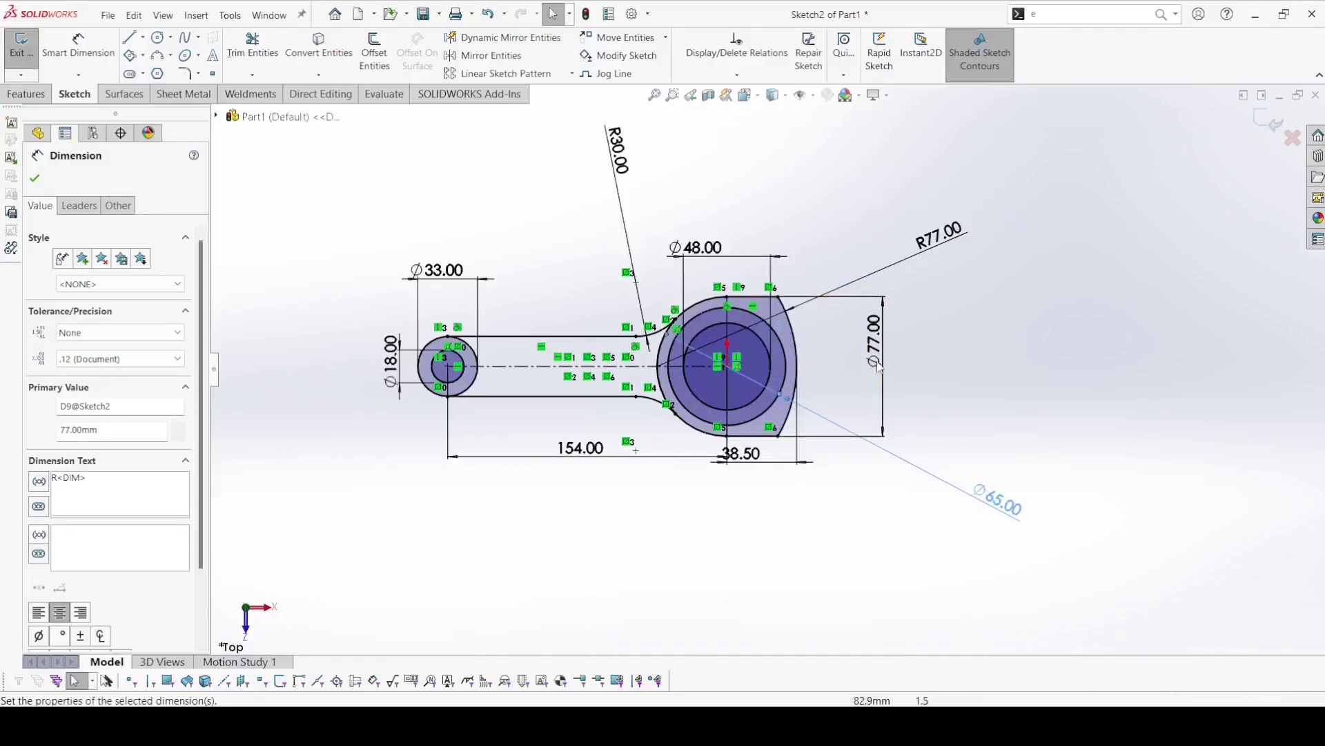
left_click_drag(873, 342, 1098, 397)
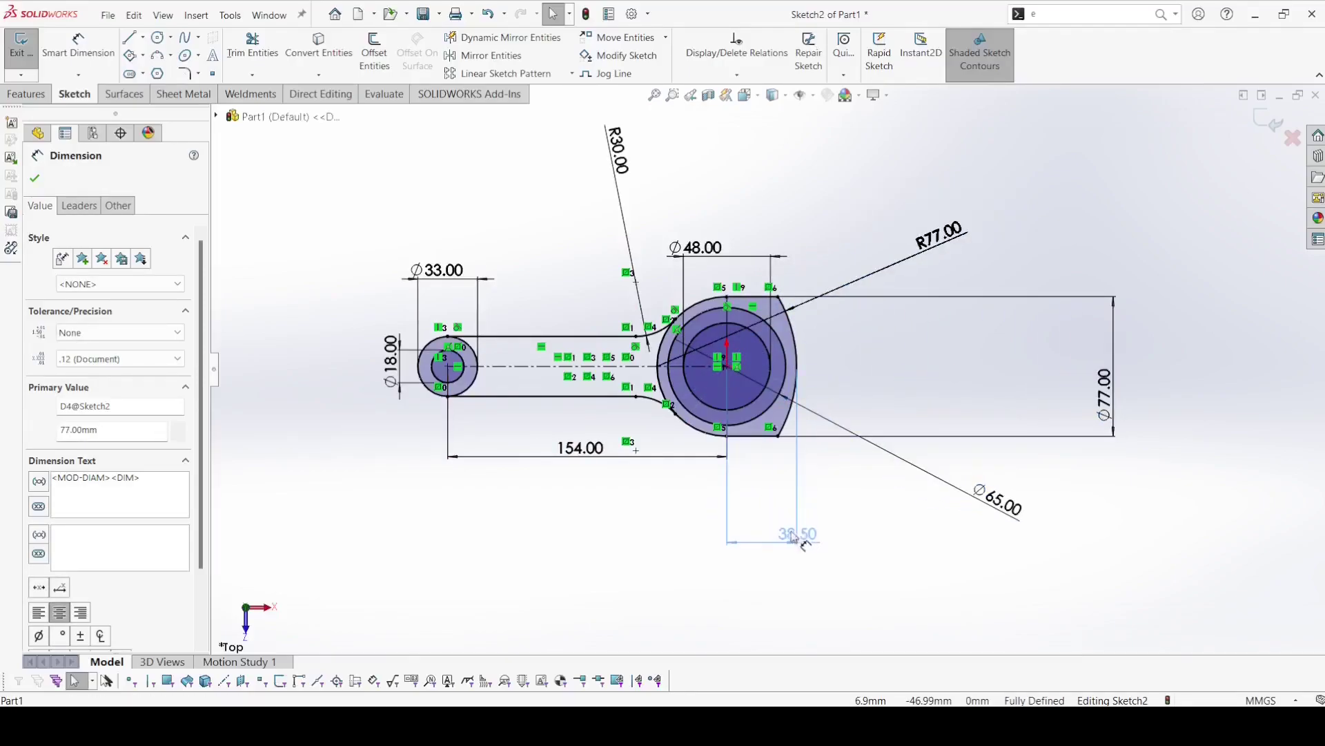
- Move the 38.50, 154, Ø18 and Ø33 dimensions clear of the sketch
left_click_drag(744, 461, 772, 537)
left_click_drag(582, 452, 563, 535)
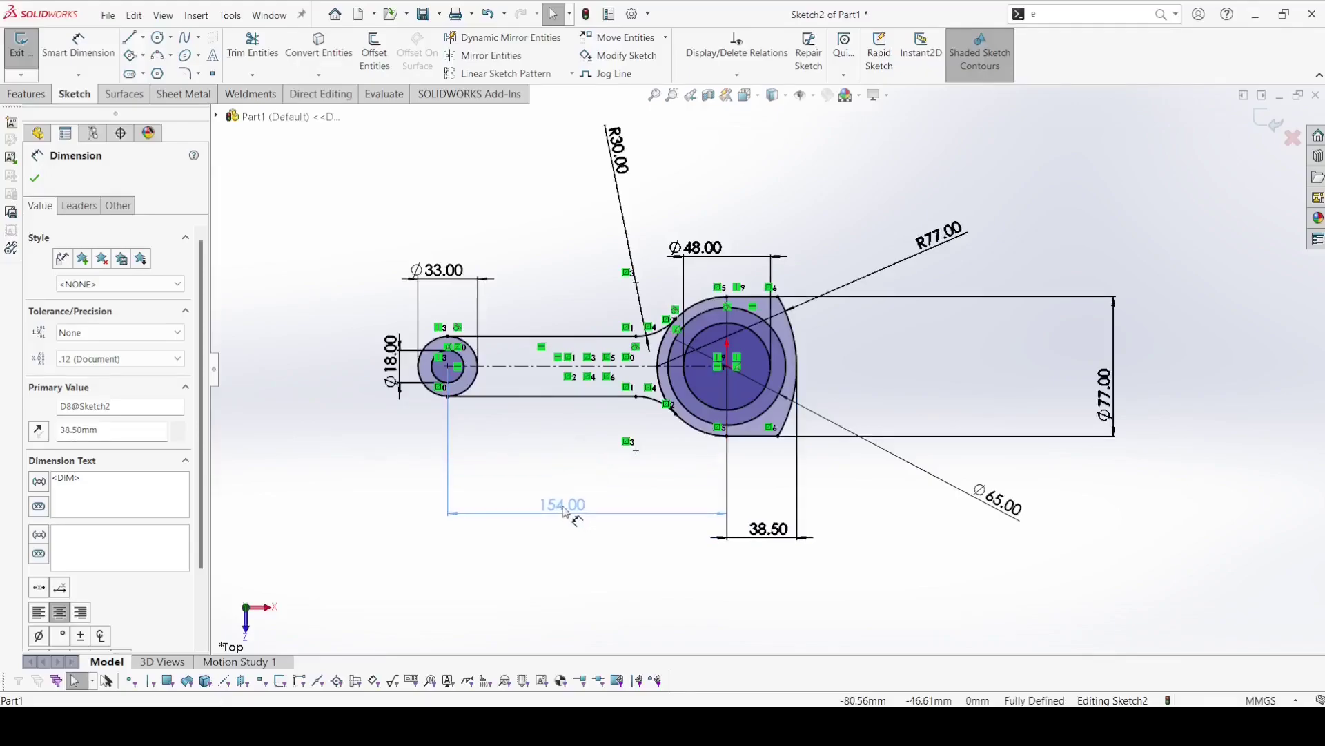
mouse_move(387, 373)
left_mouse_down()
mouse_move(321, 377)
mouse_move(312, 473)
left_mouse_up()
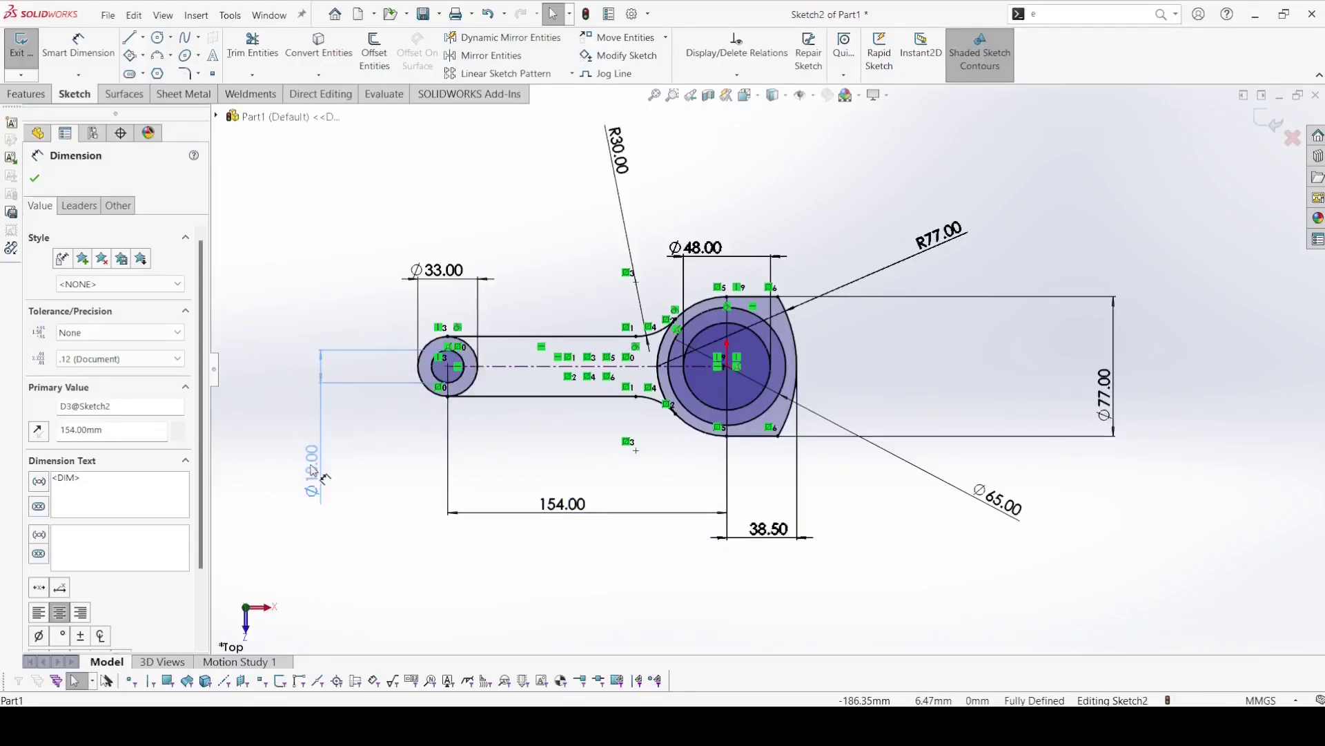
left_click(442, 270)
left_click_drag(442, 269, 350, 243)
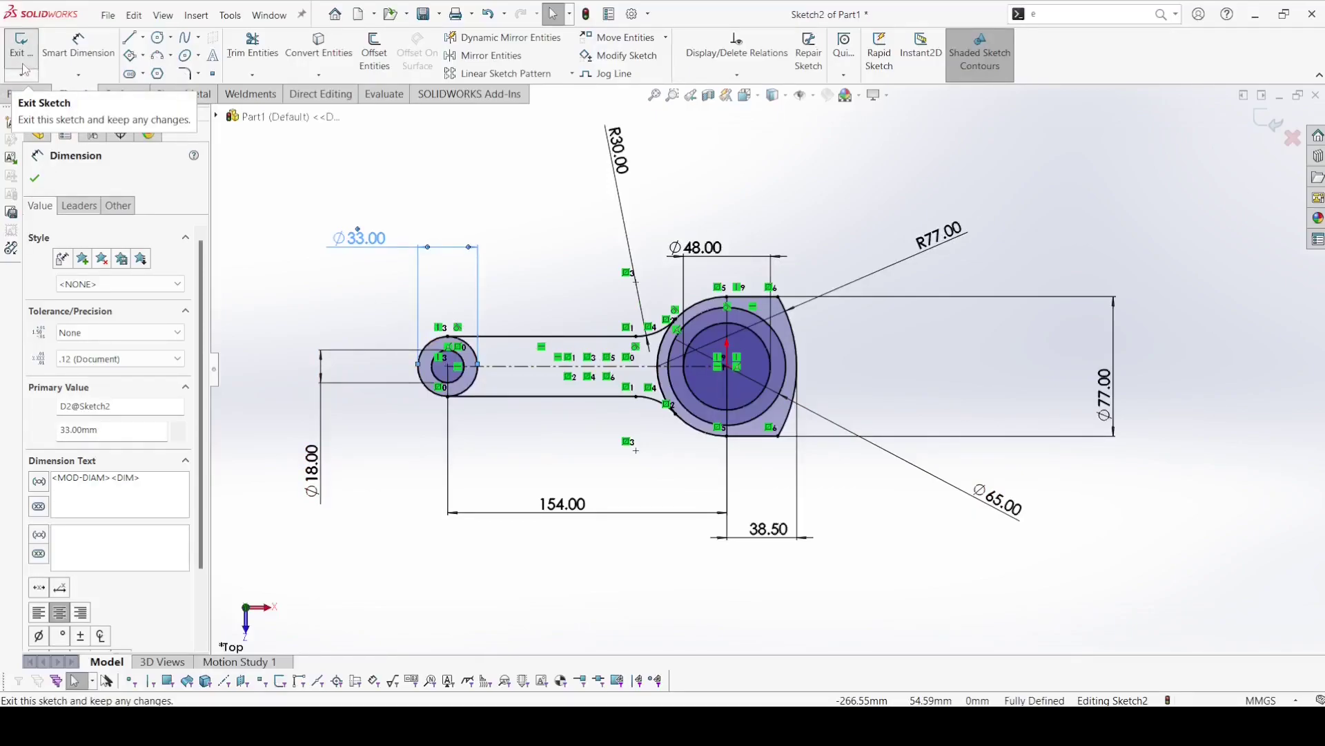
left_click(129, 74)
- Draw a straight slot along the centreline between the rod ends
scroll(579, 373, "down", 2)
scroll(580, 373, "down", 2)
scroll(566, 359, "down", 1)
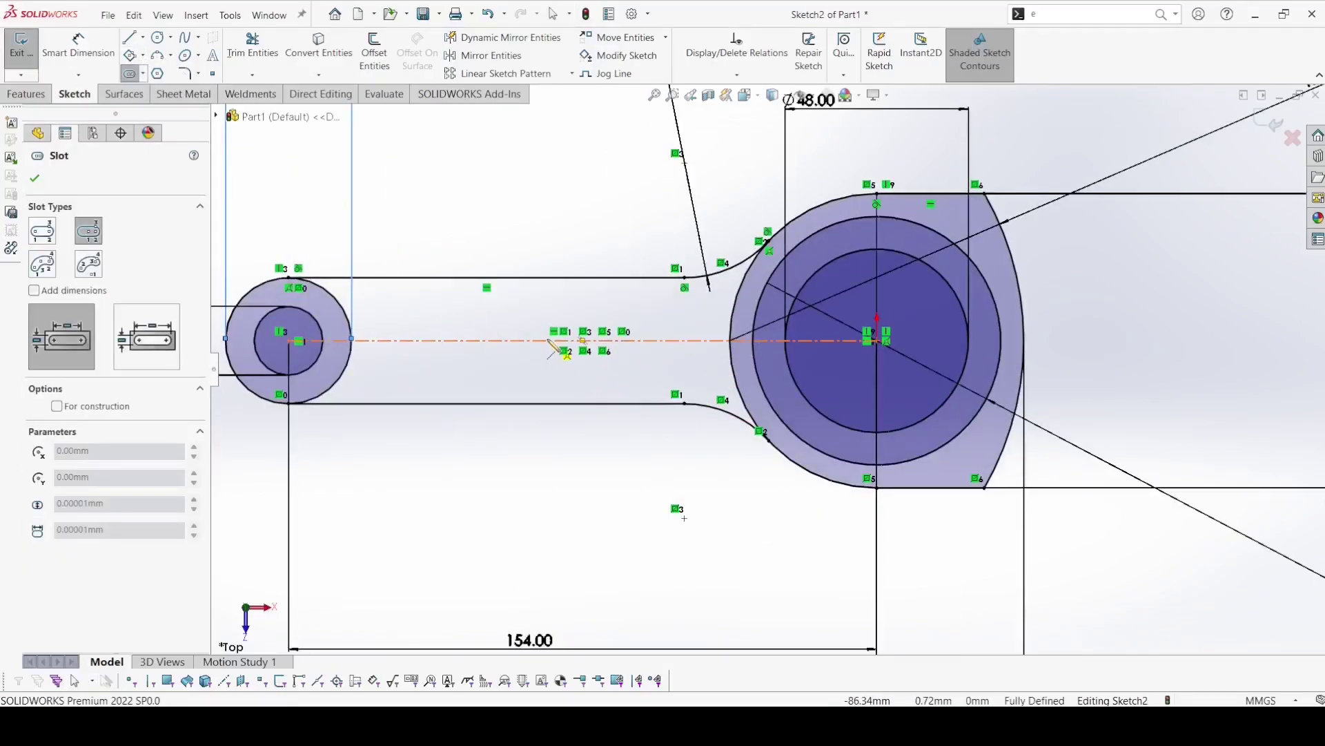
left_click(547, 341)
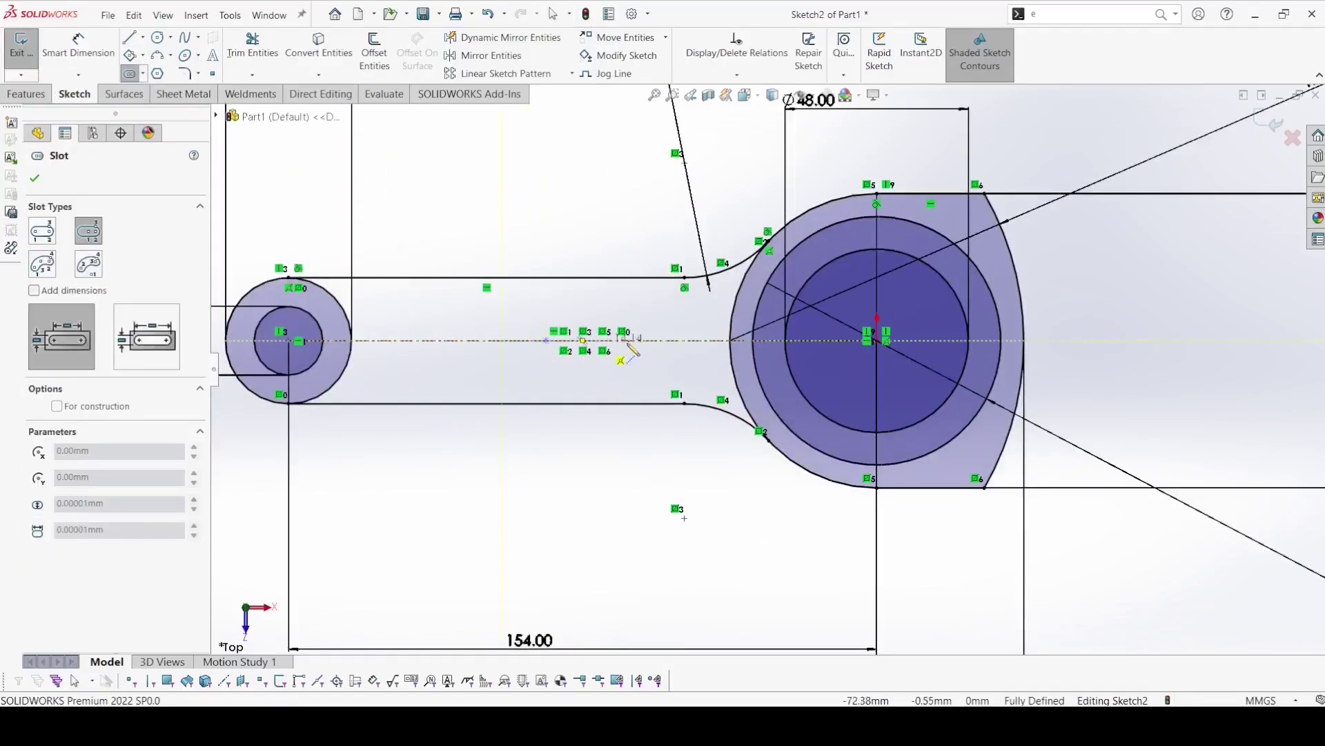
left_click(685, 341)
left_click(686, 308)
right_click(699, 255)
left_click(711, 269)
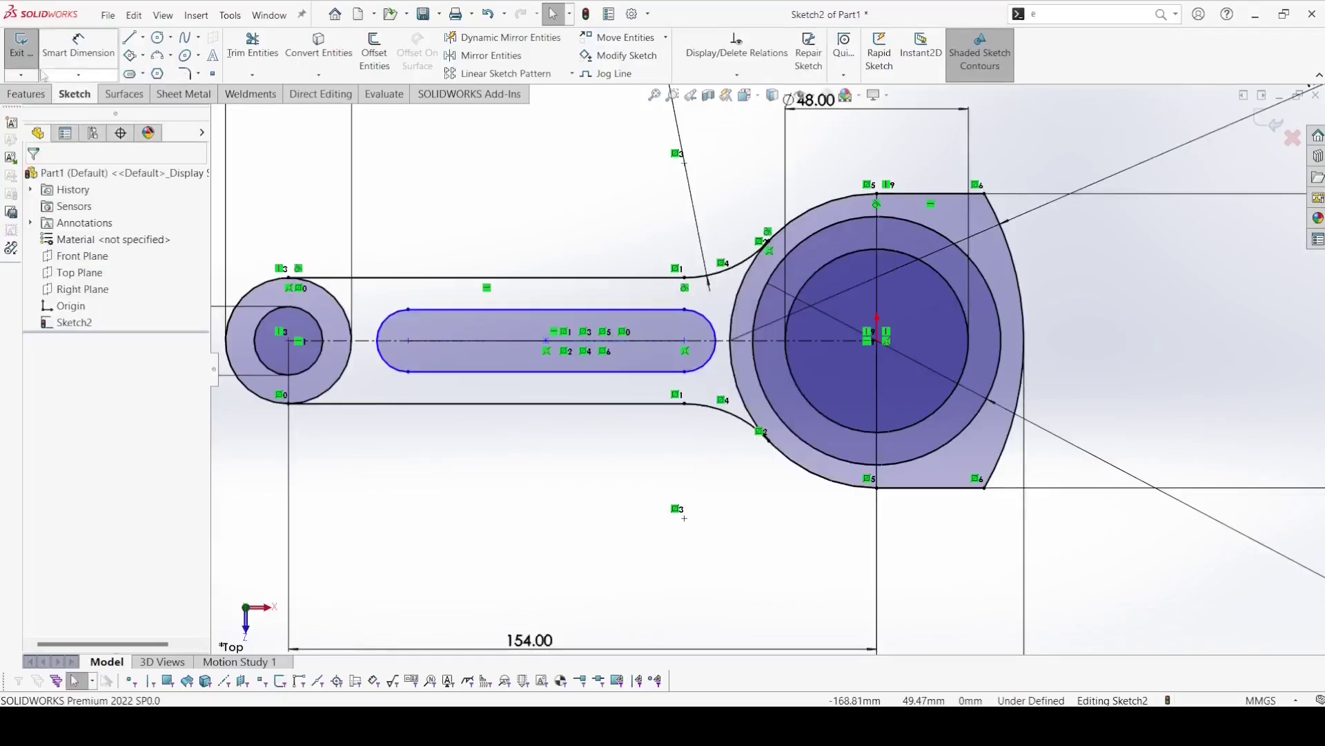
- Dimension the slot with R9.90 end radius and 61.60 length
left_click(73, 55)
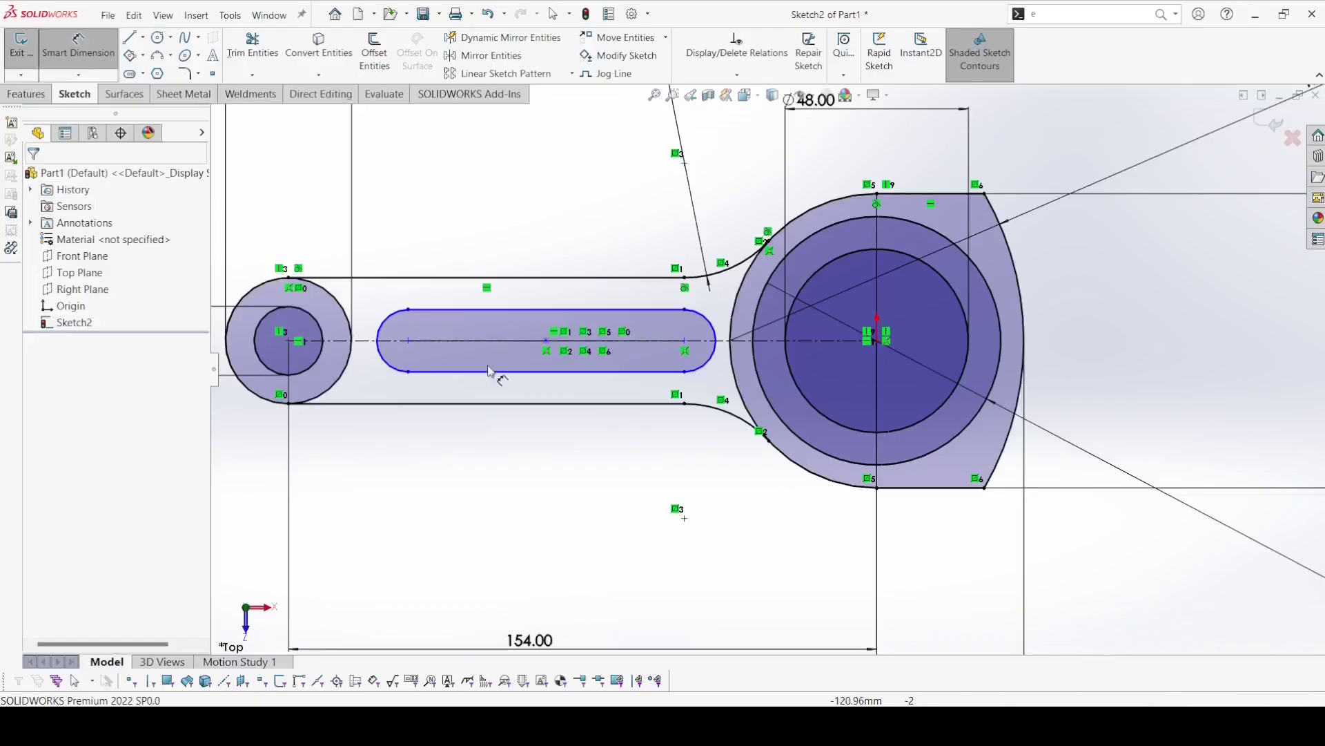
left_click(381, 323)
left_click(394, 235)
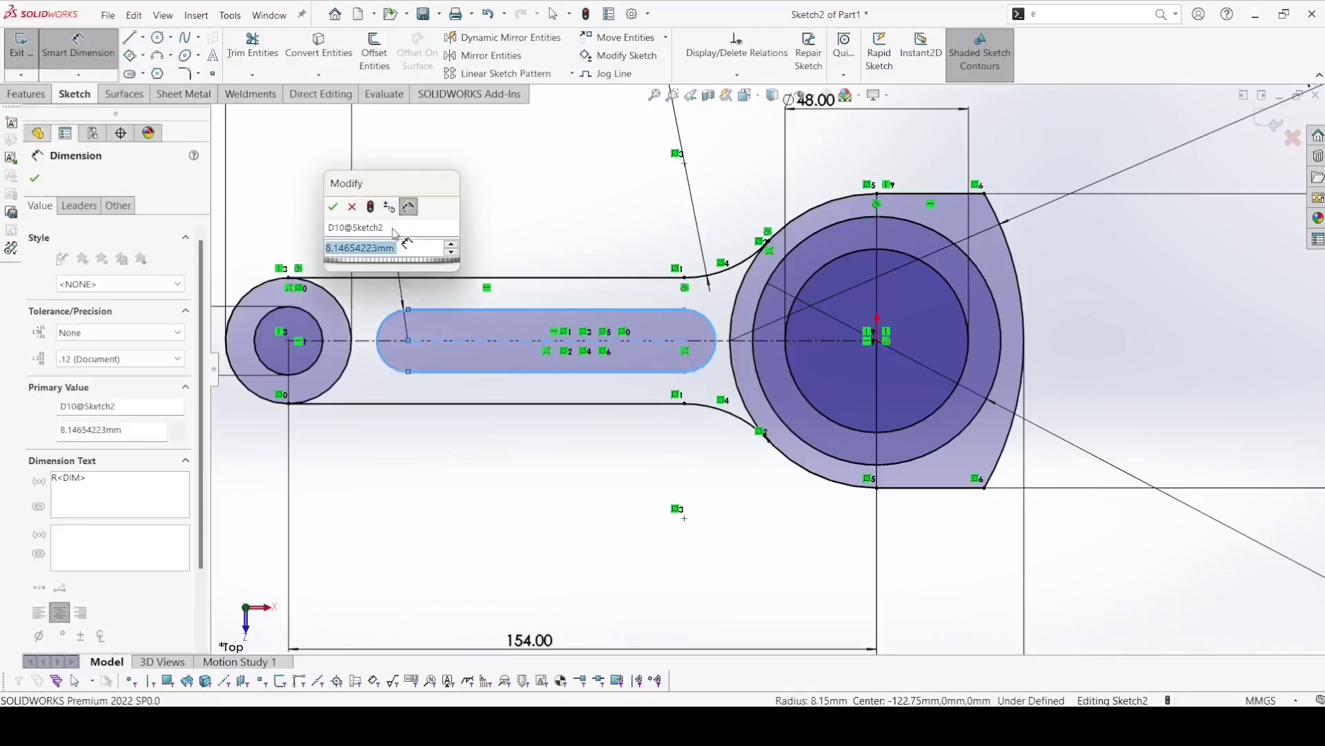
type("9.9")
key("Return")
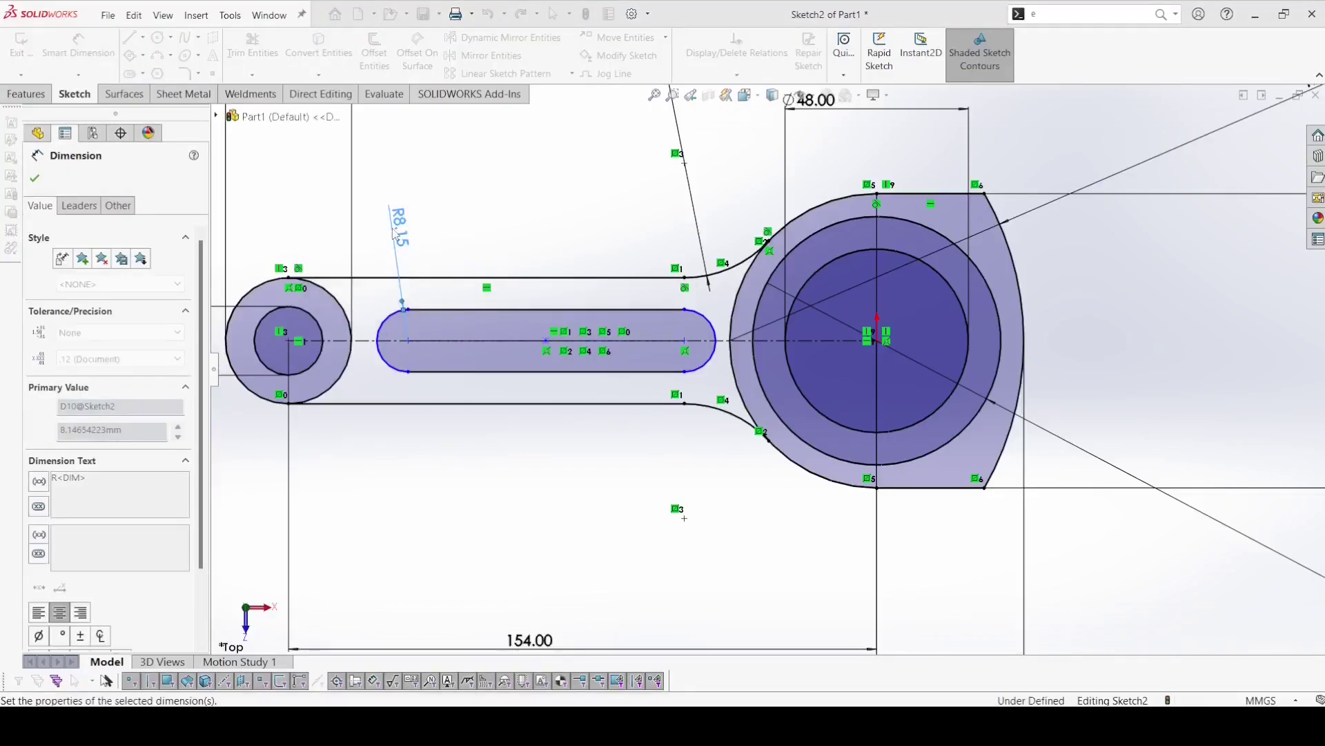
left_click(483, 342)
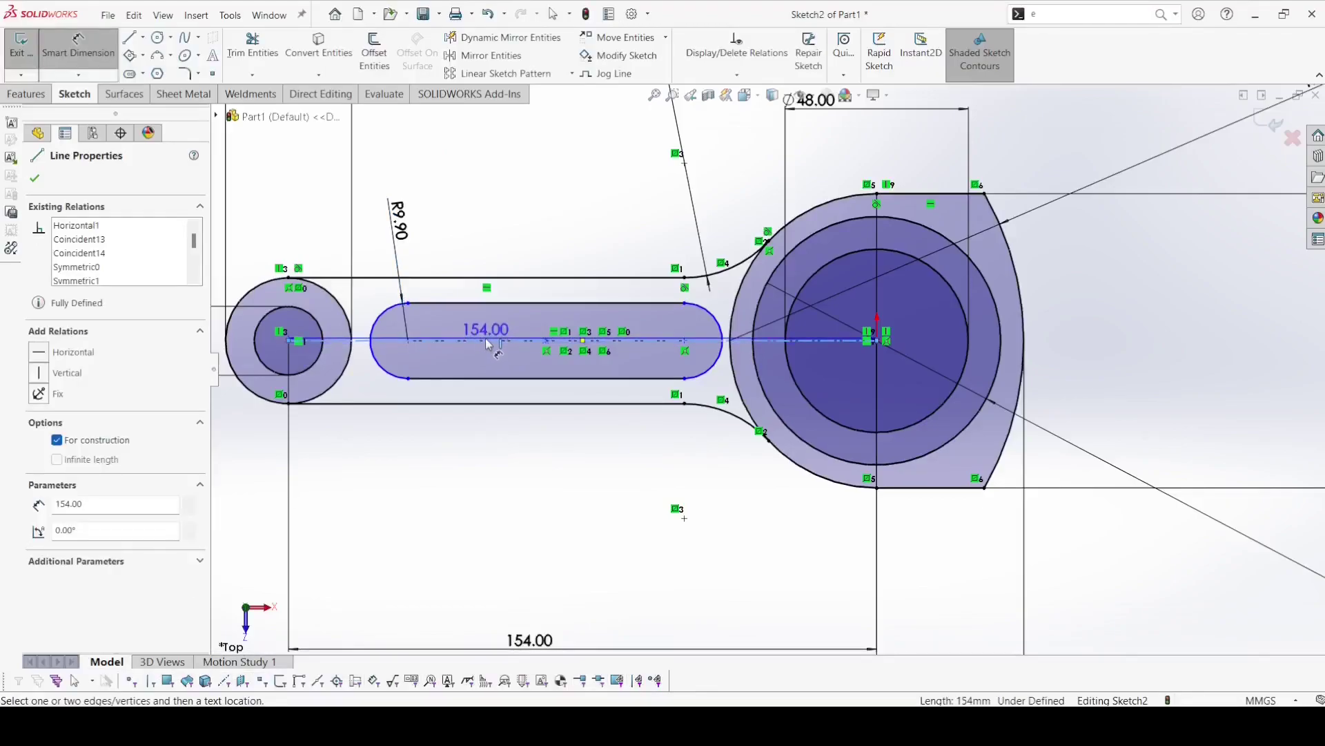
key("Escape")
left_click(447, 382)
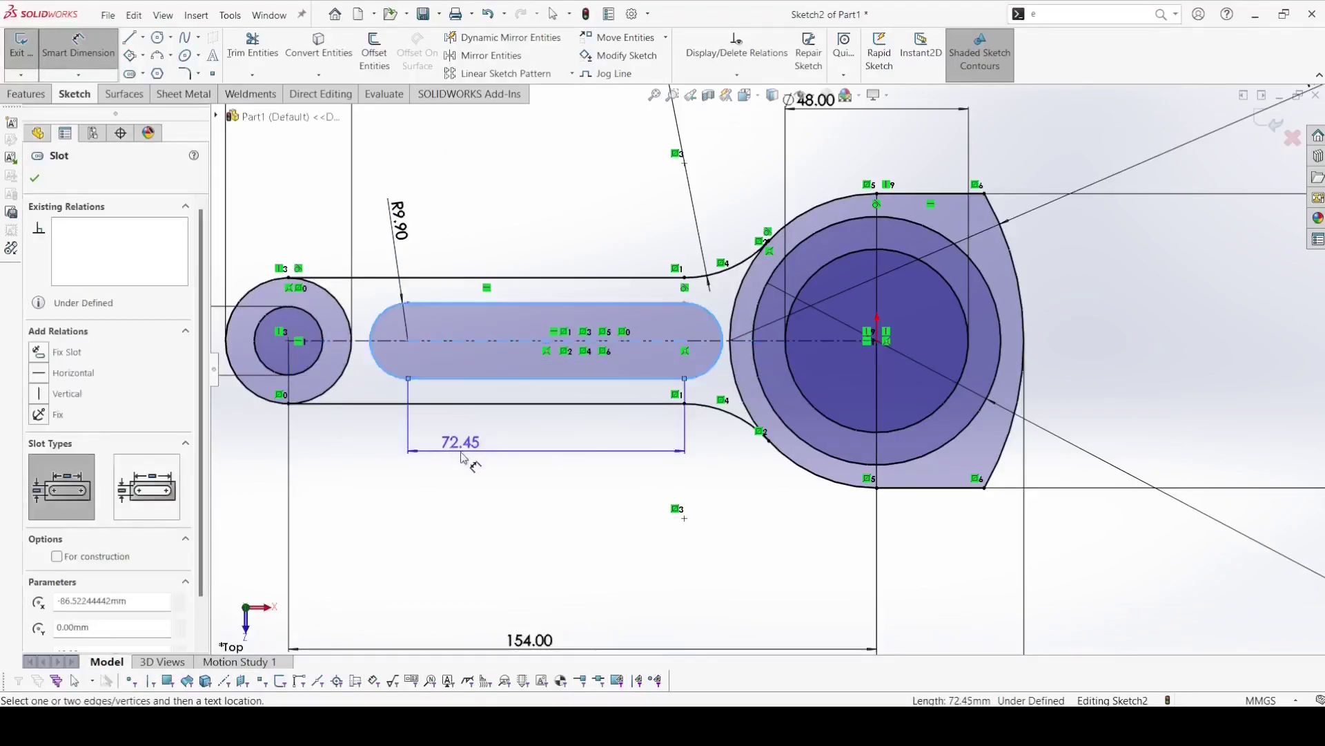
left_click(466, 450)
type("61.6")
key("Return")
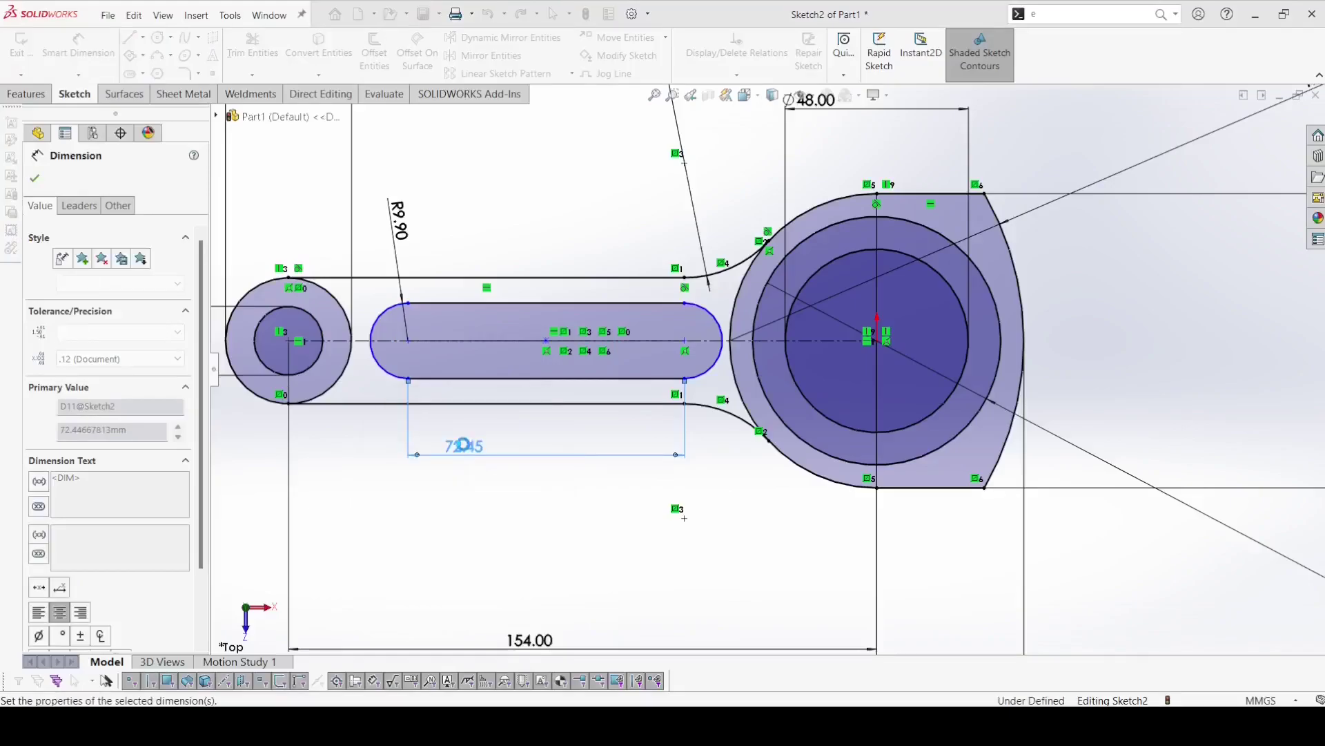
- Fix the slot 35.00 from the small-end circle centre
left_click(412, 347)
left_click(289, 345)
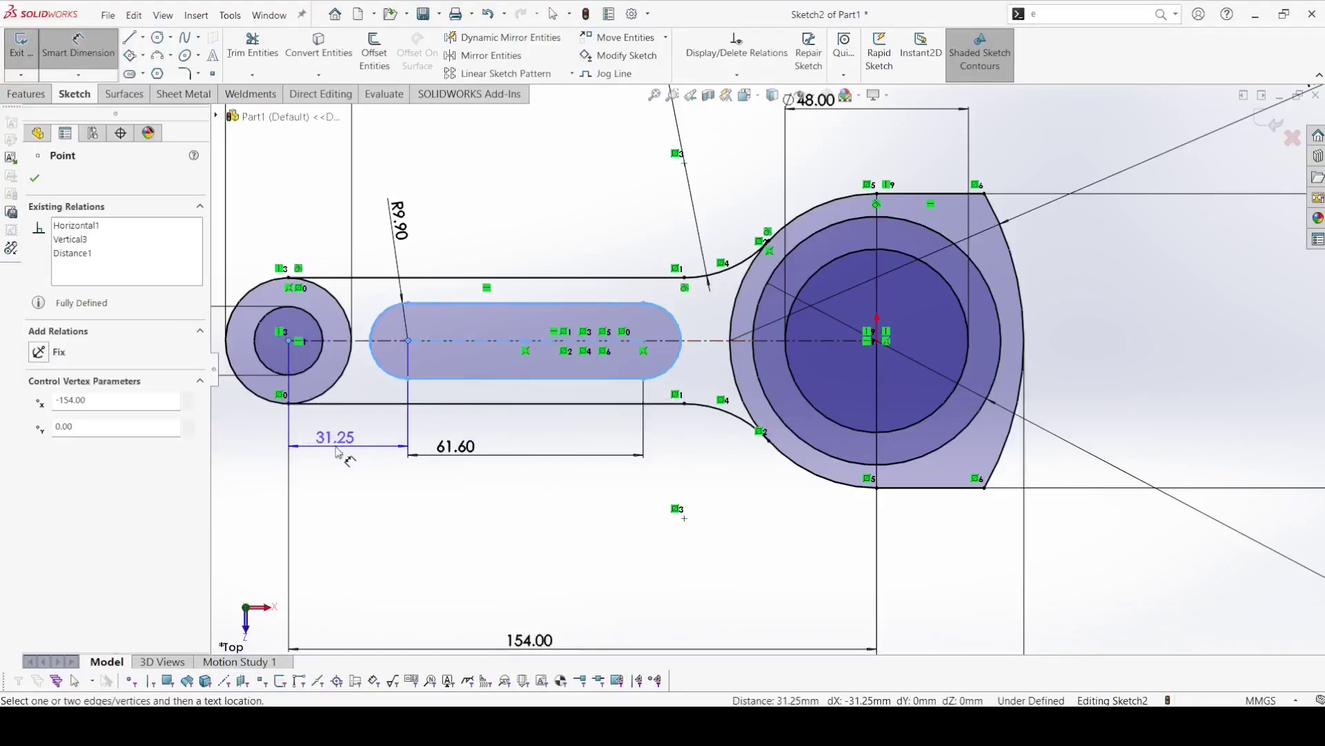
left_click(342, 448)
type("35")
key("Return")
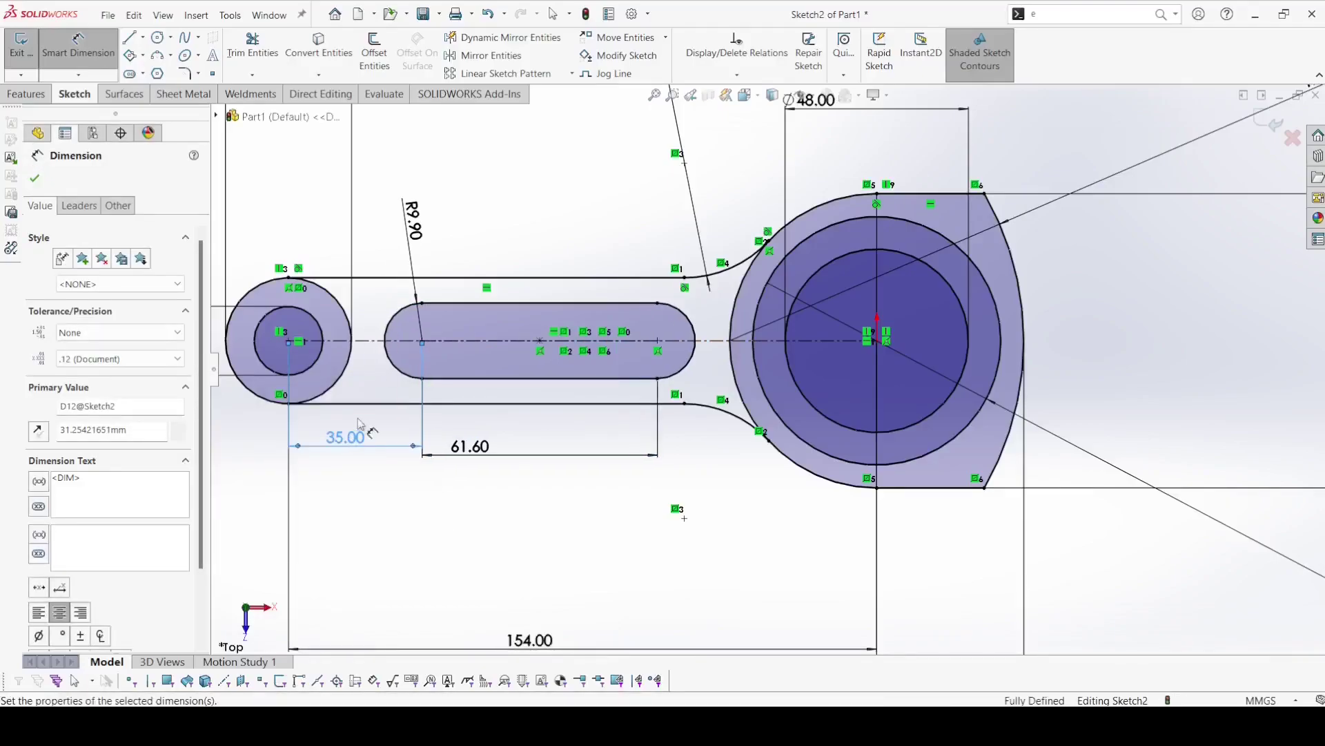
key("Escape")
- Exit the sketch and begin an extrusion, clearing the wrongly selected contour
left_click(29, 56)
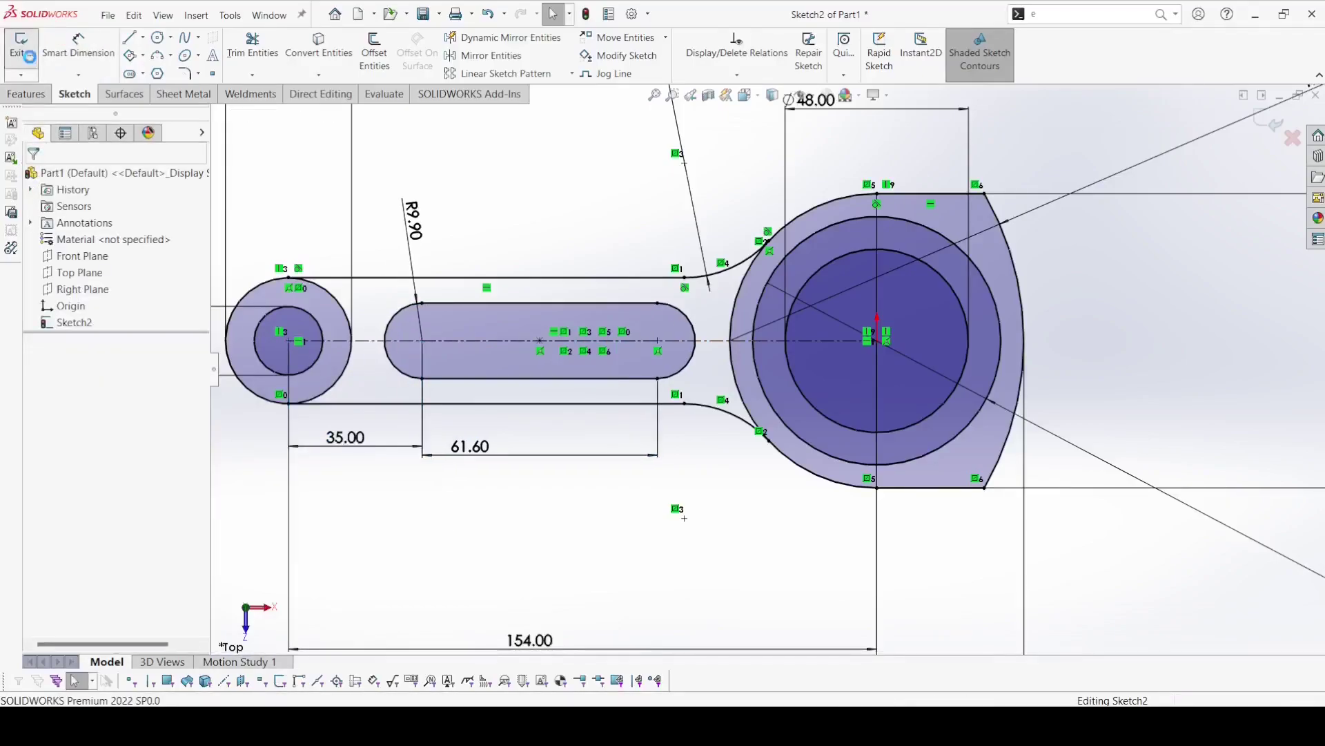
scroll(651, 532, "up", 3)
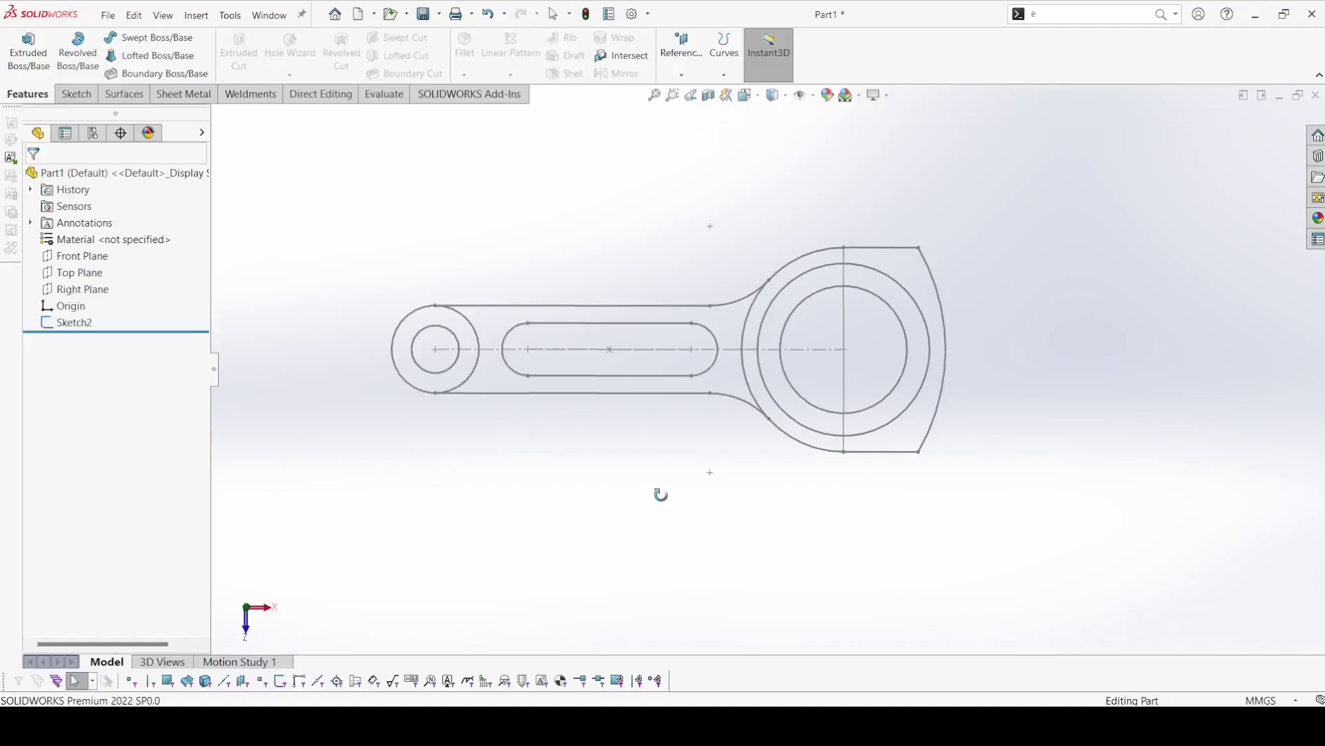
middle_click_drag(656, 491, 670, 423)
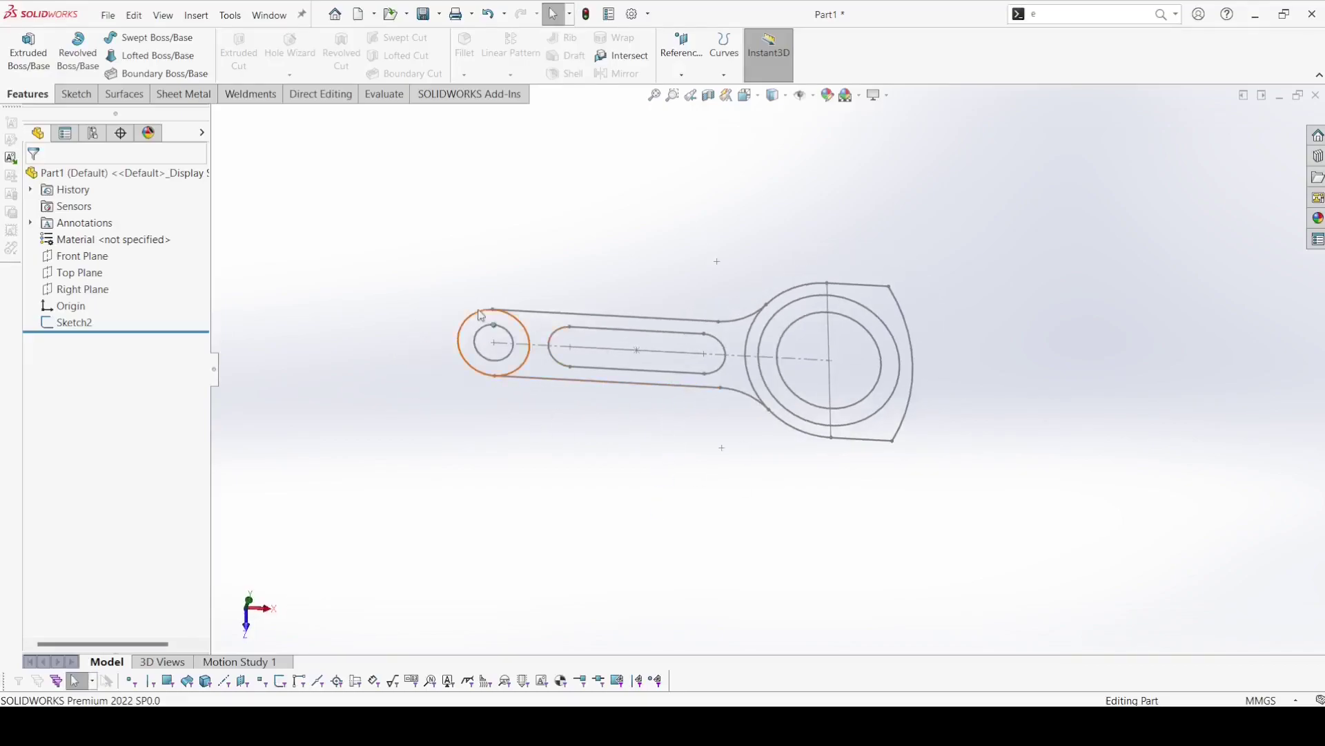
left_click(27, 72)
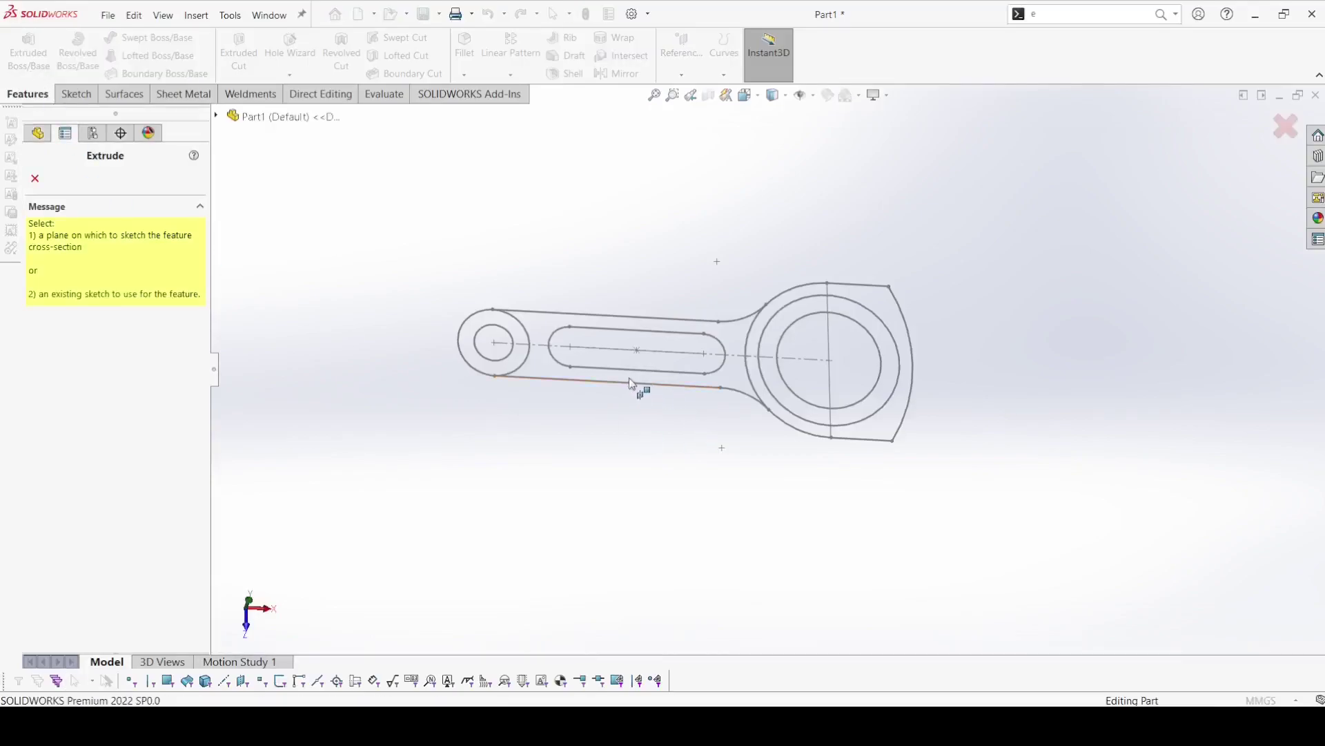
scroll(584, 373, "down", 3)
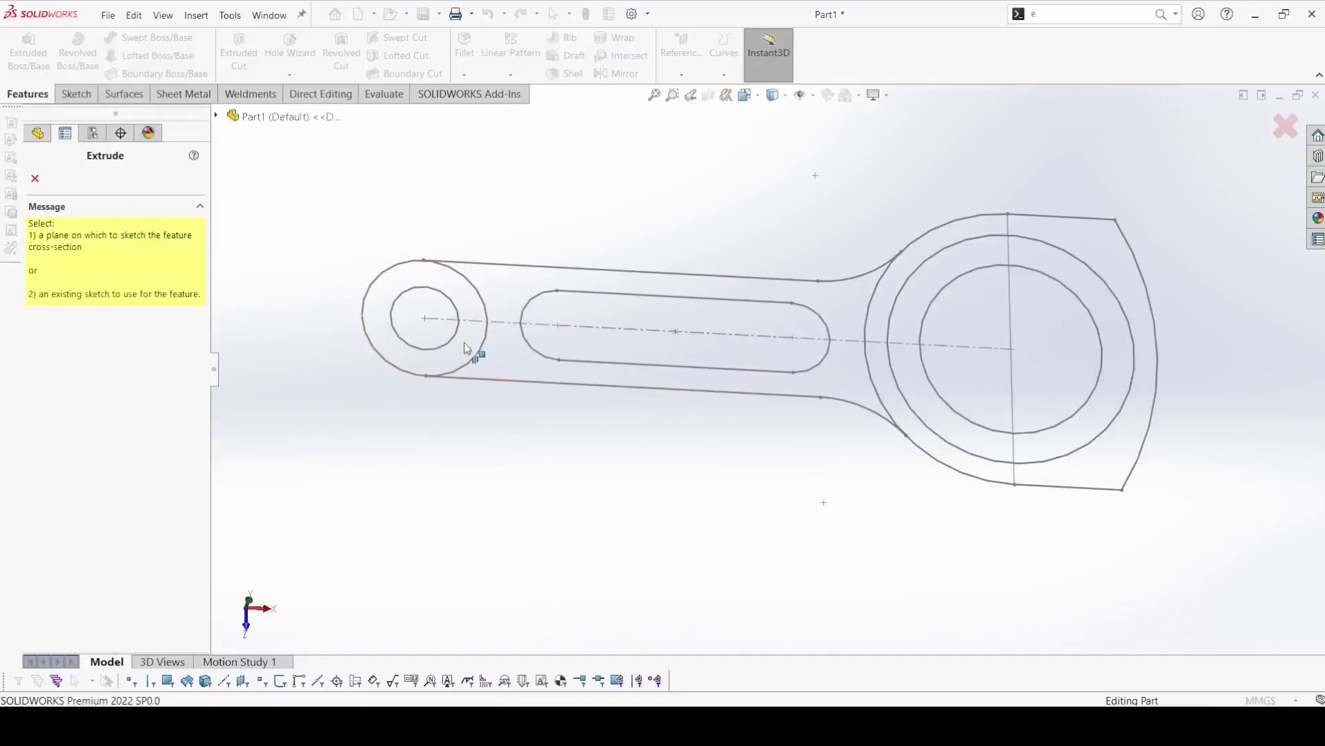
left_click(502, 381)
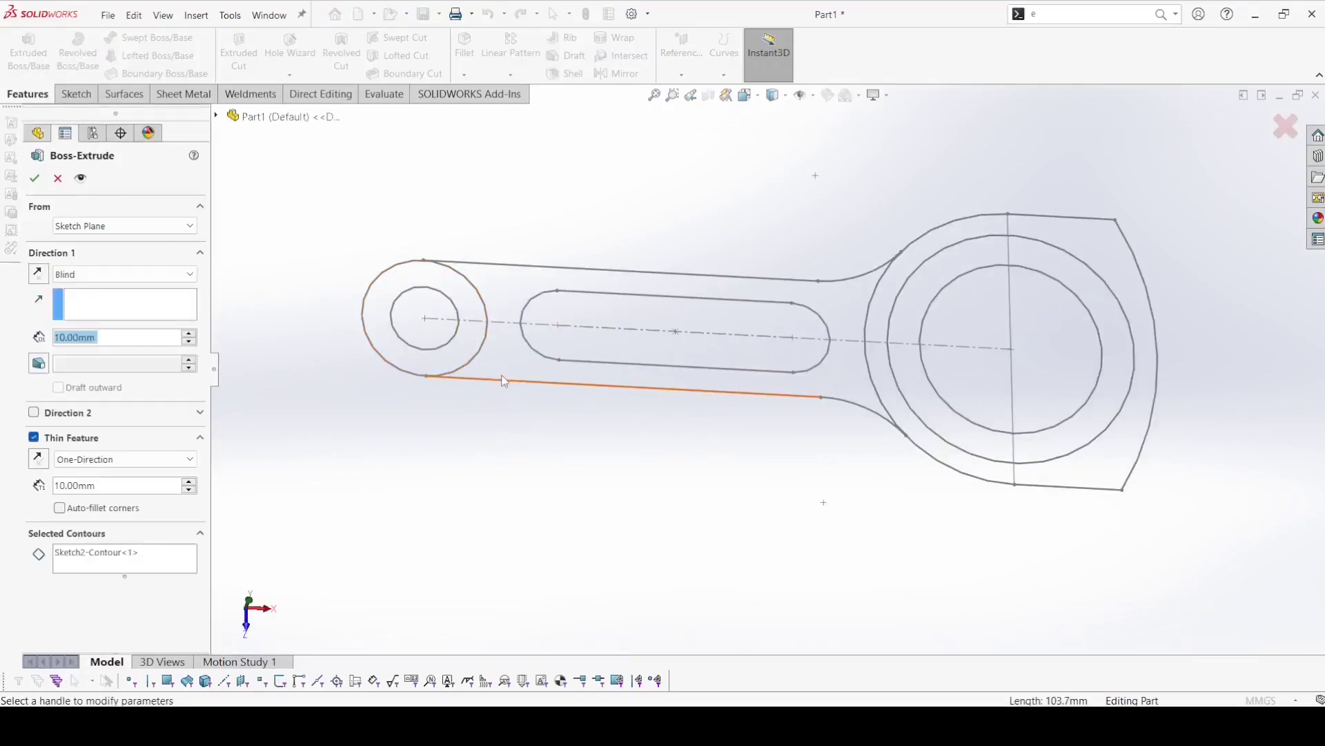
right_click(107, 566)
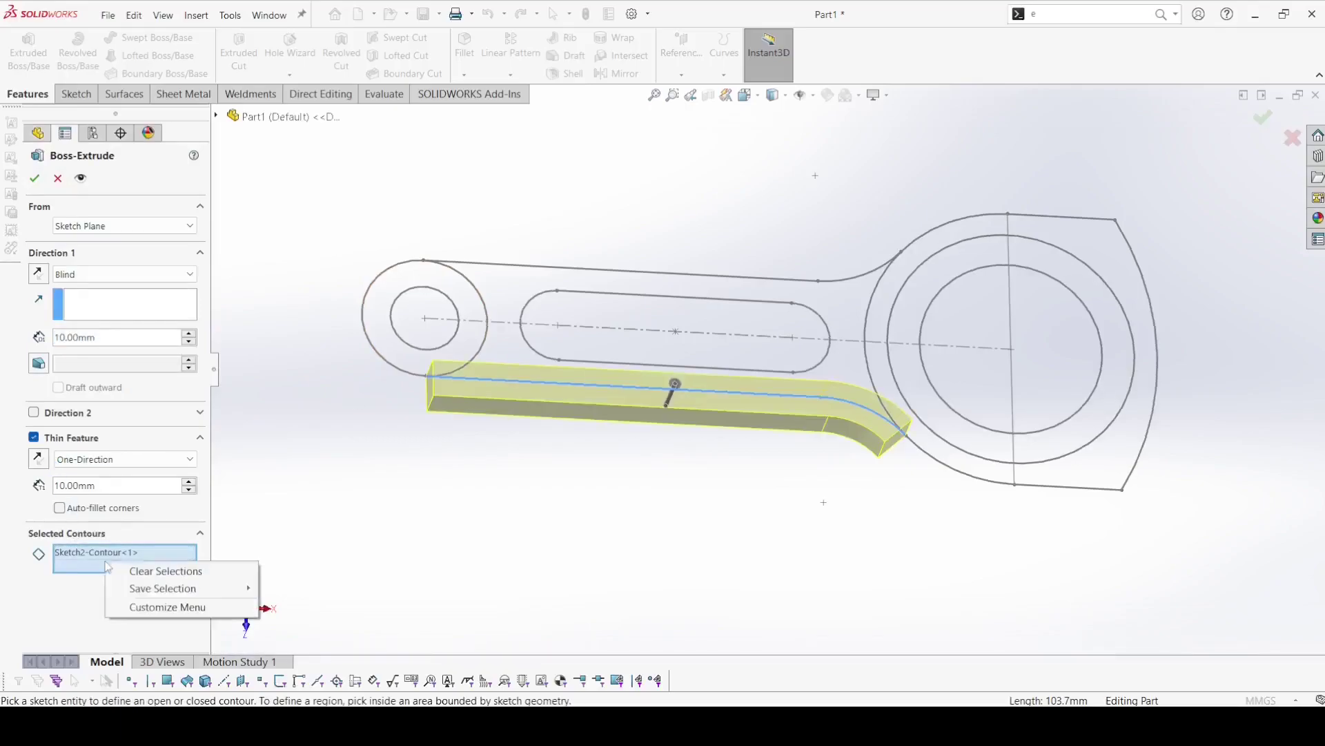
left_click(141, 572)
- Extrude the small-end ring as a solid 22 mm mid-plane boss
left_click(437, 368)
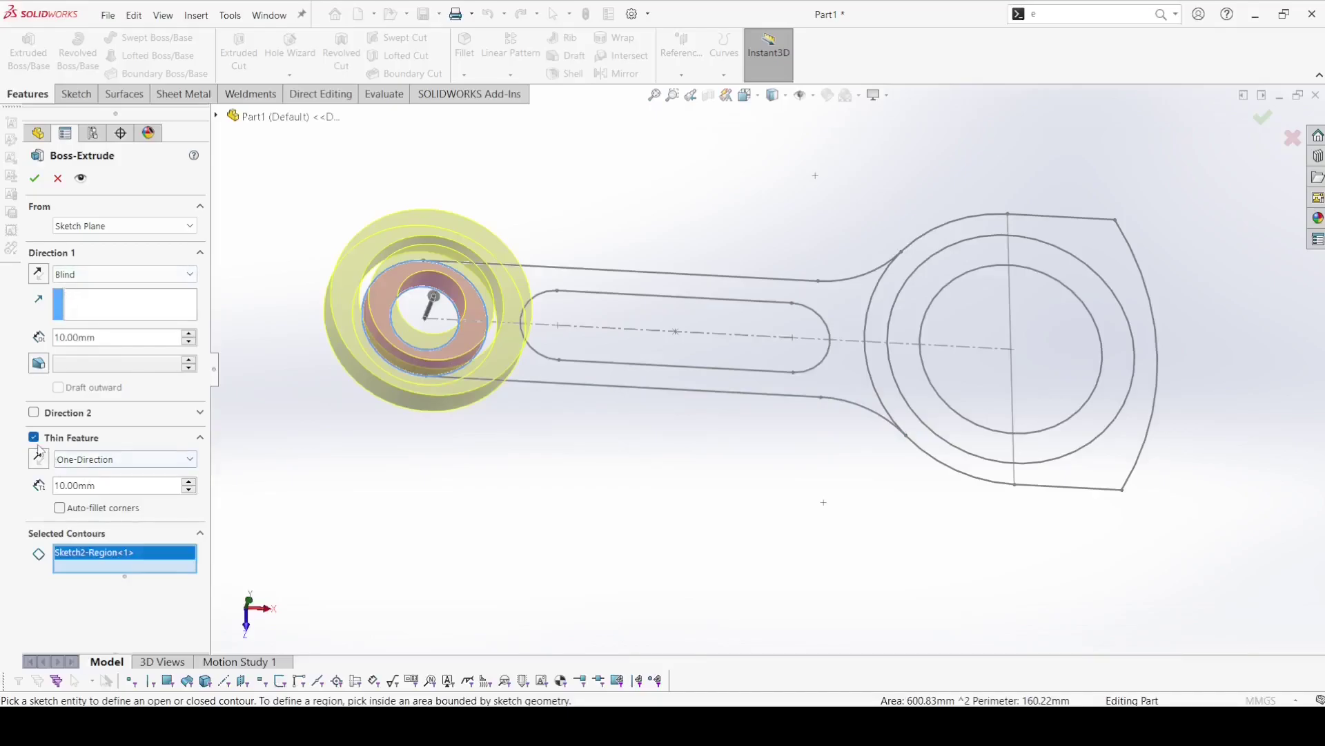
left_click(34, 438)
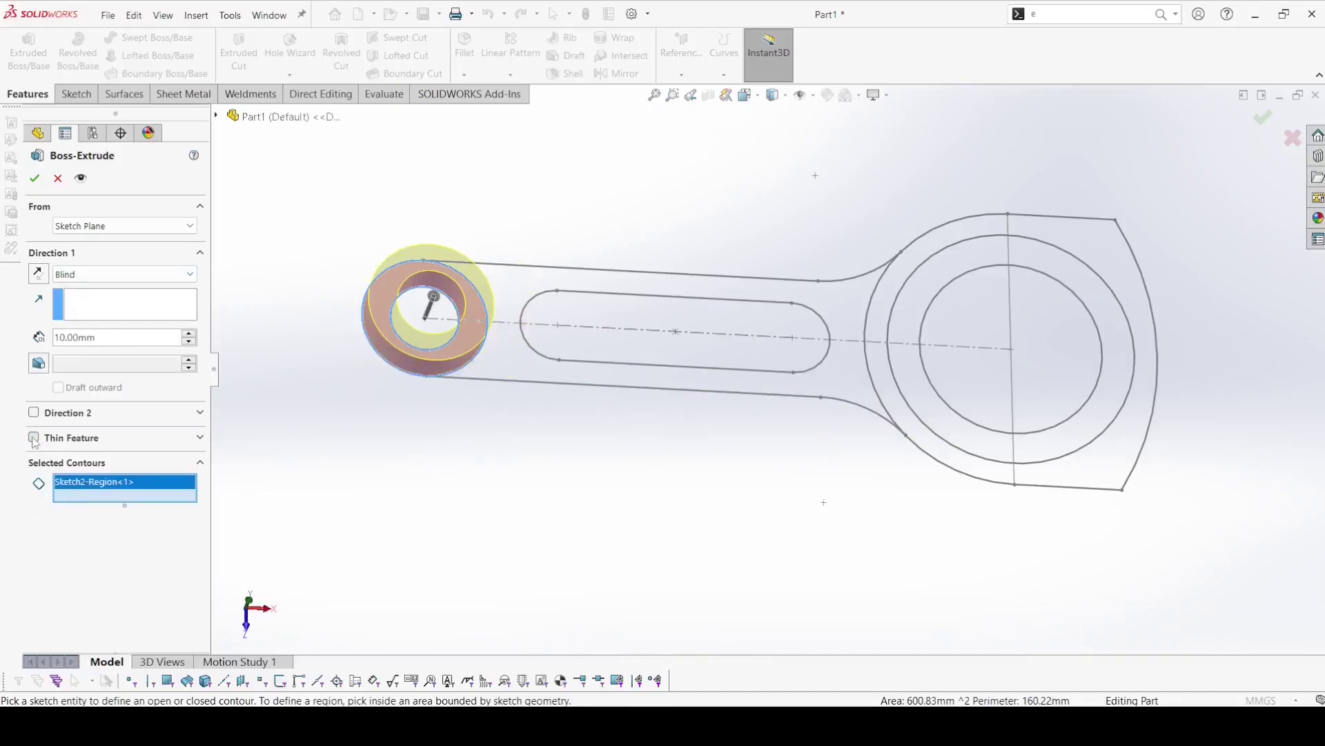
left_click(85, 275)
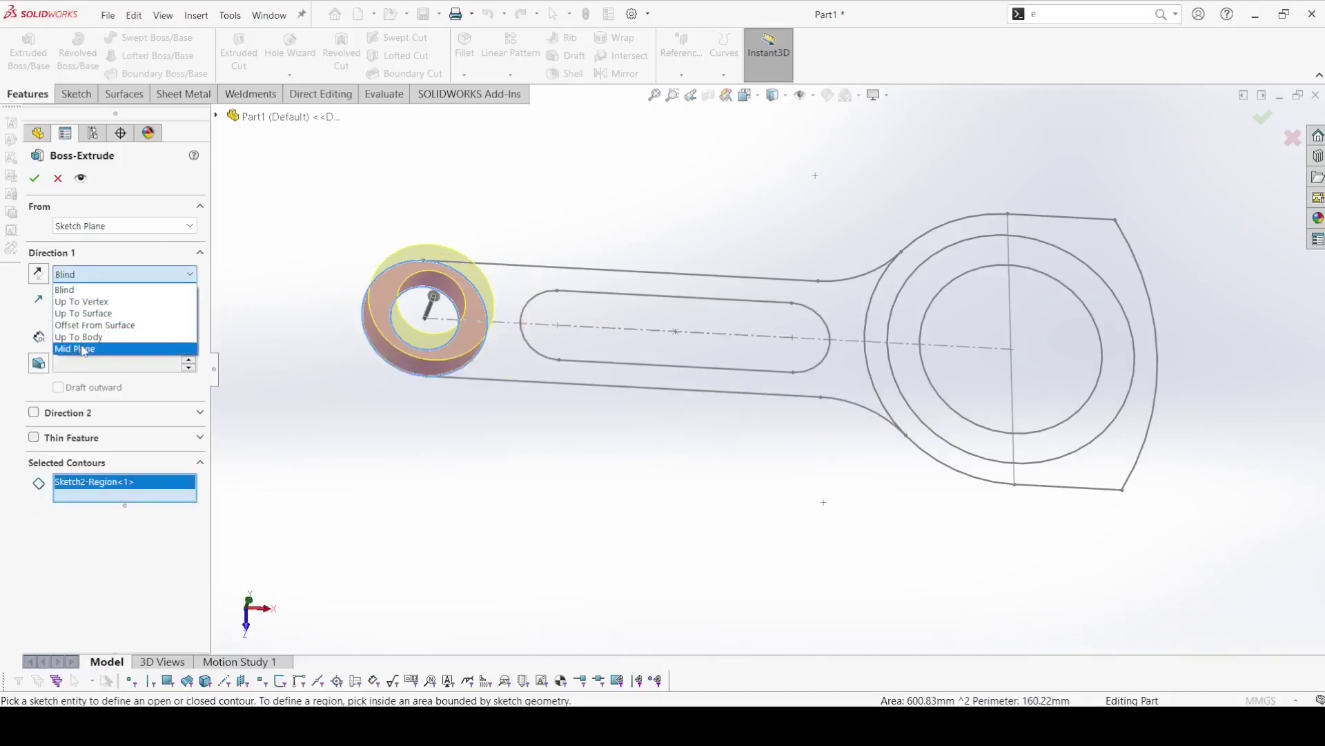
left_click(84, 350)
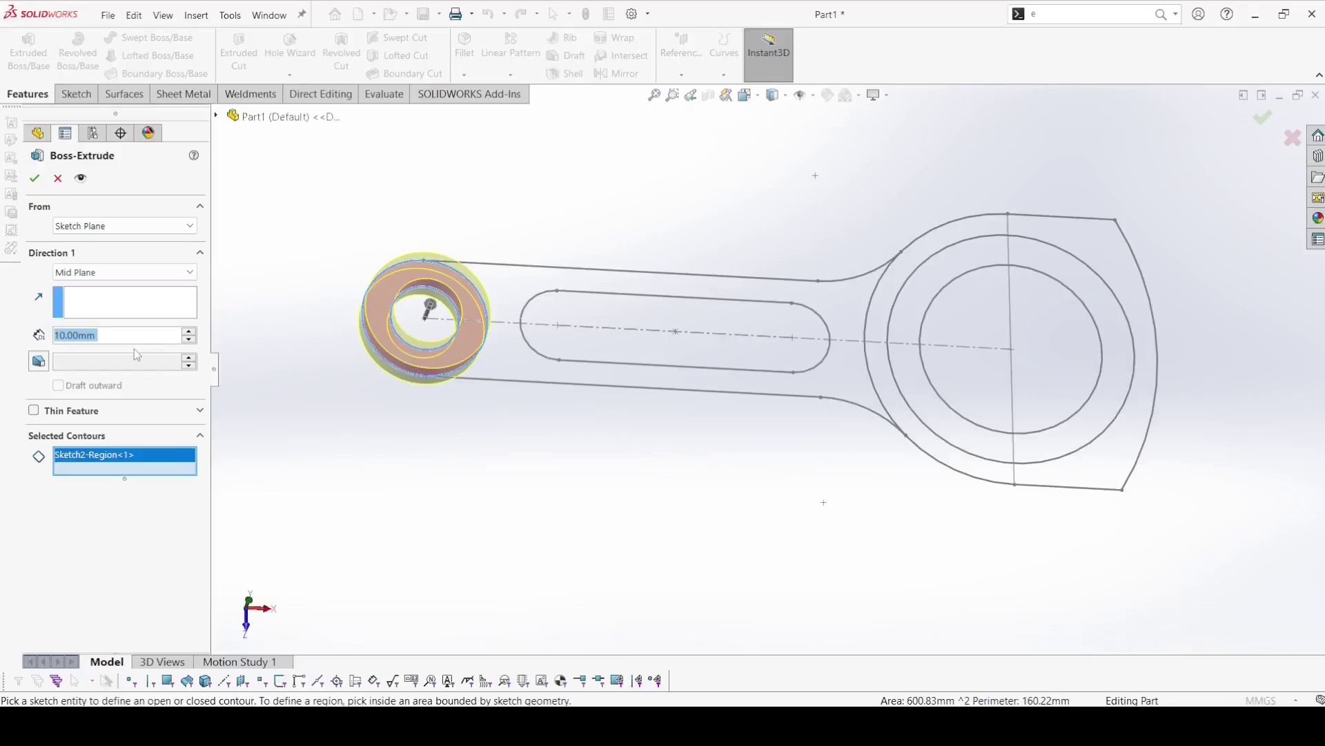
type("22")
key("Return")
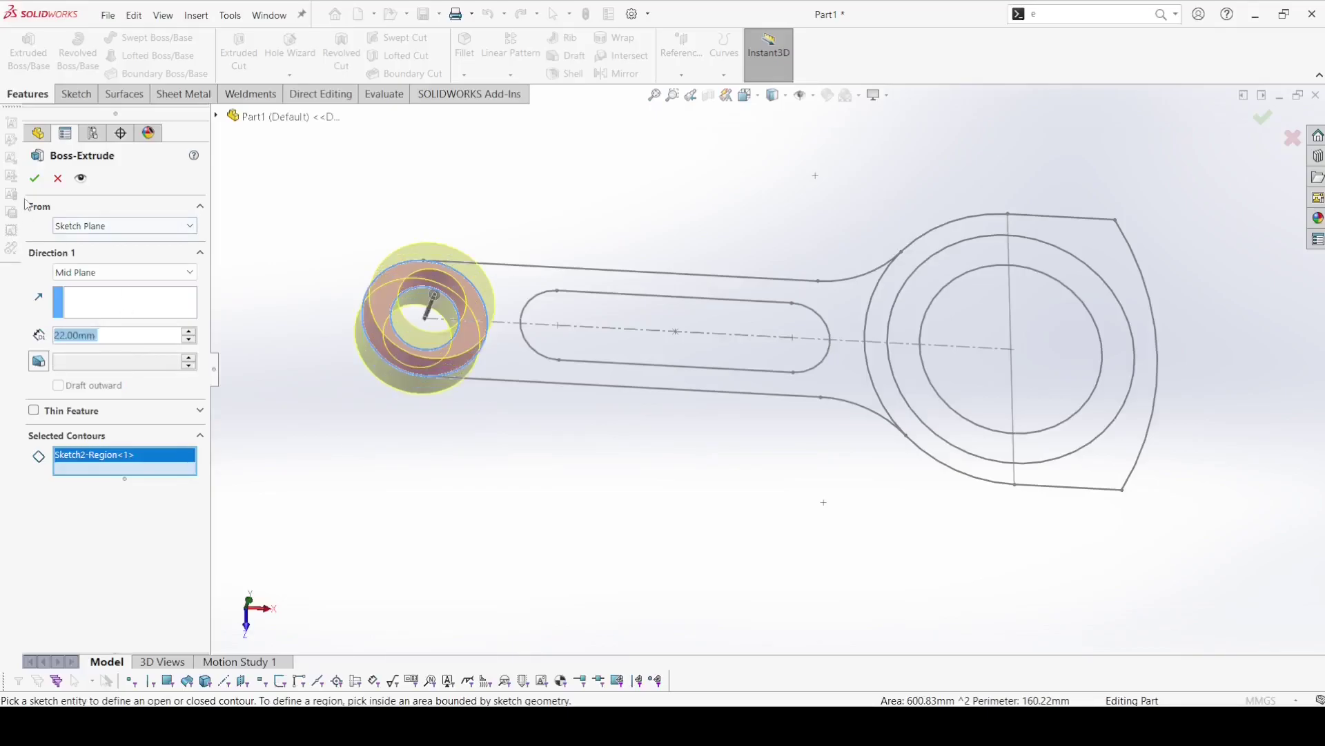
left_click(35, 180)
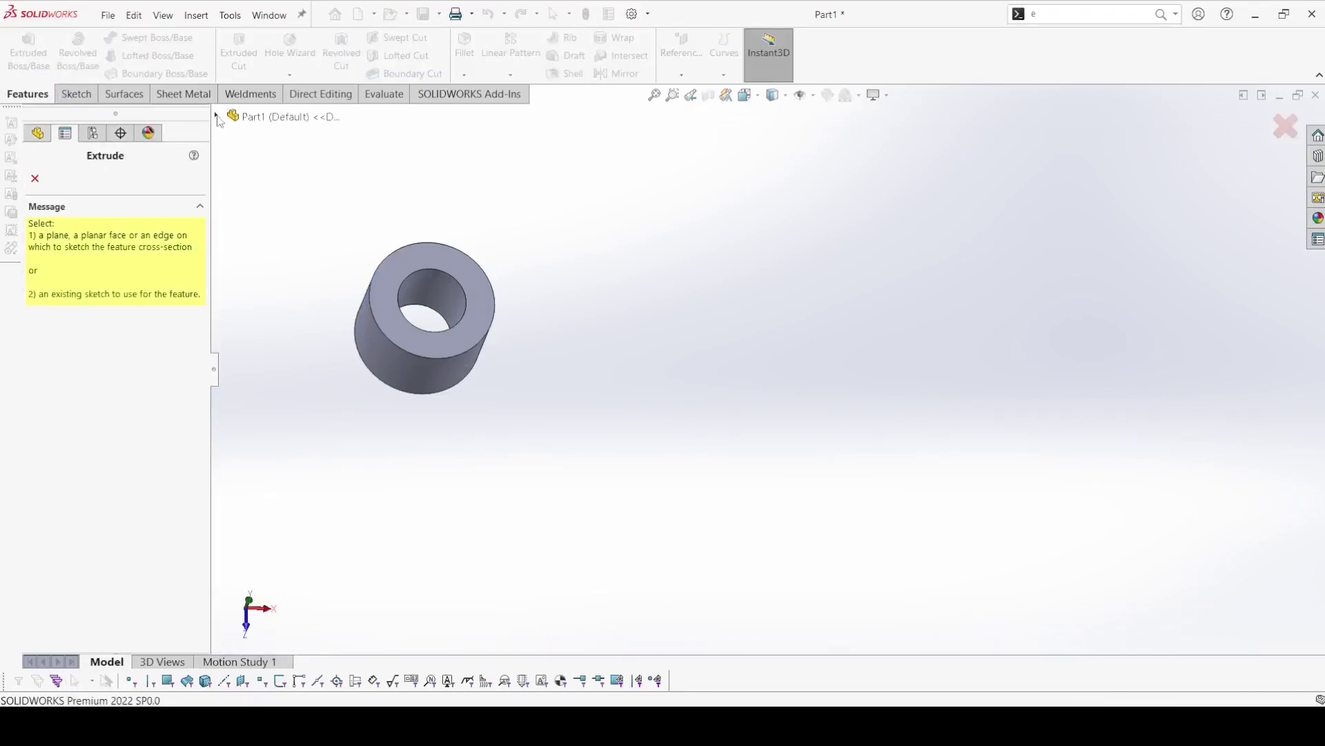
left_click(217, 117)
- Extrude the left half of the big-end ring from Sketch2, 22 mm mid-plane
left_click(232, 283)
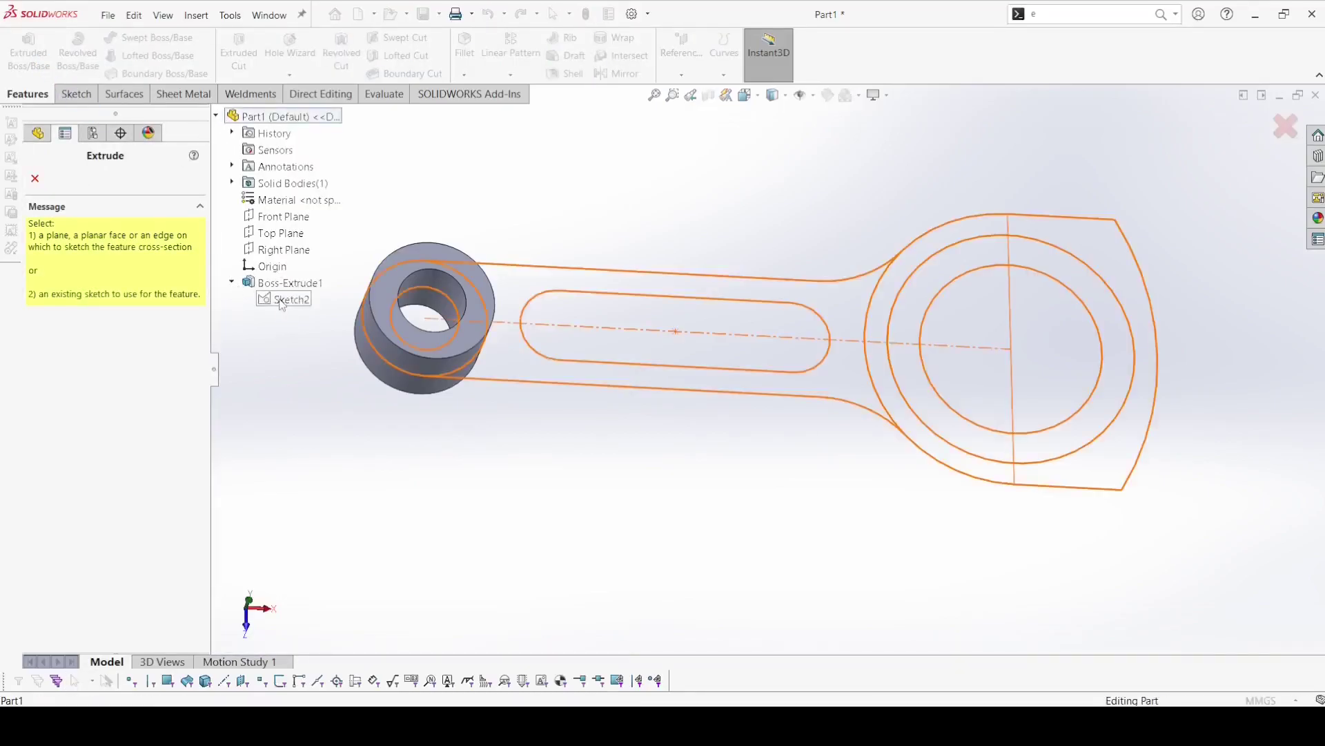
left_click(280, 299)
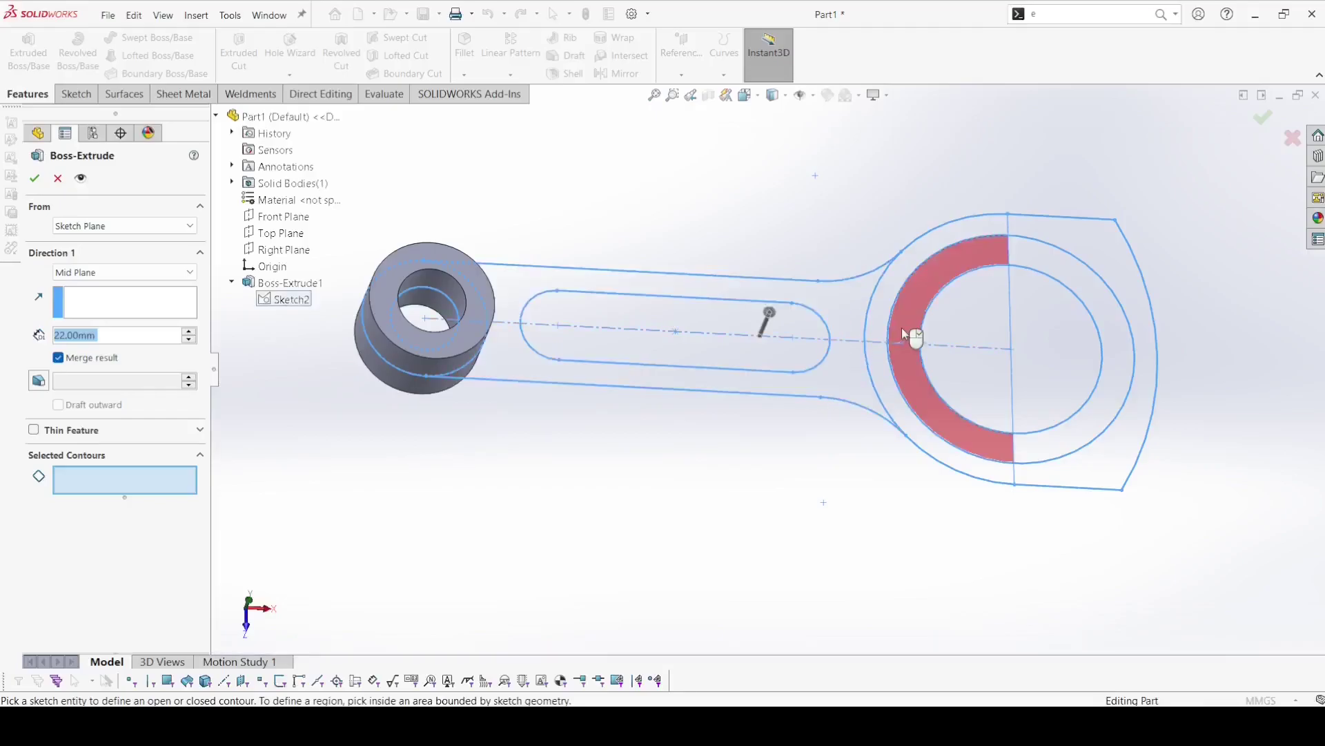
left_click(906, 384)
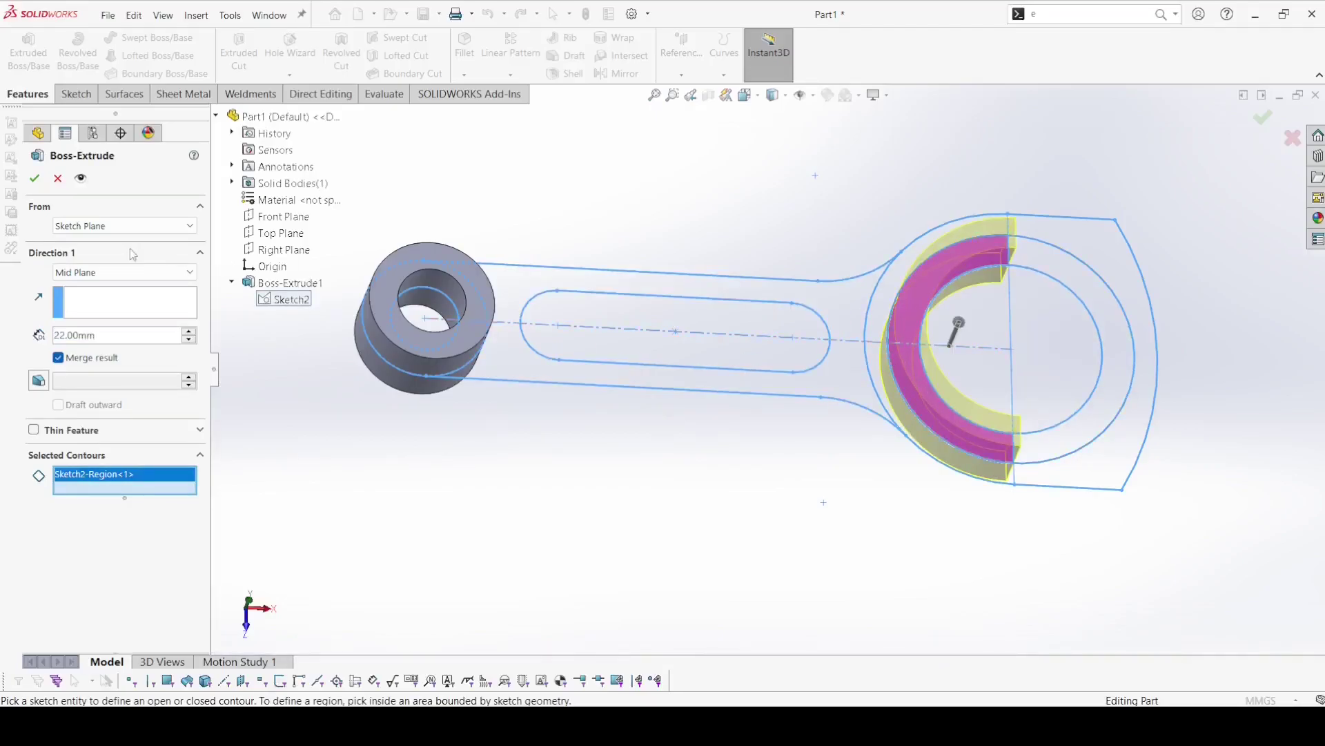
left_click(33, 180)
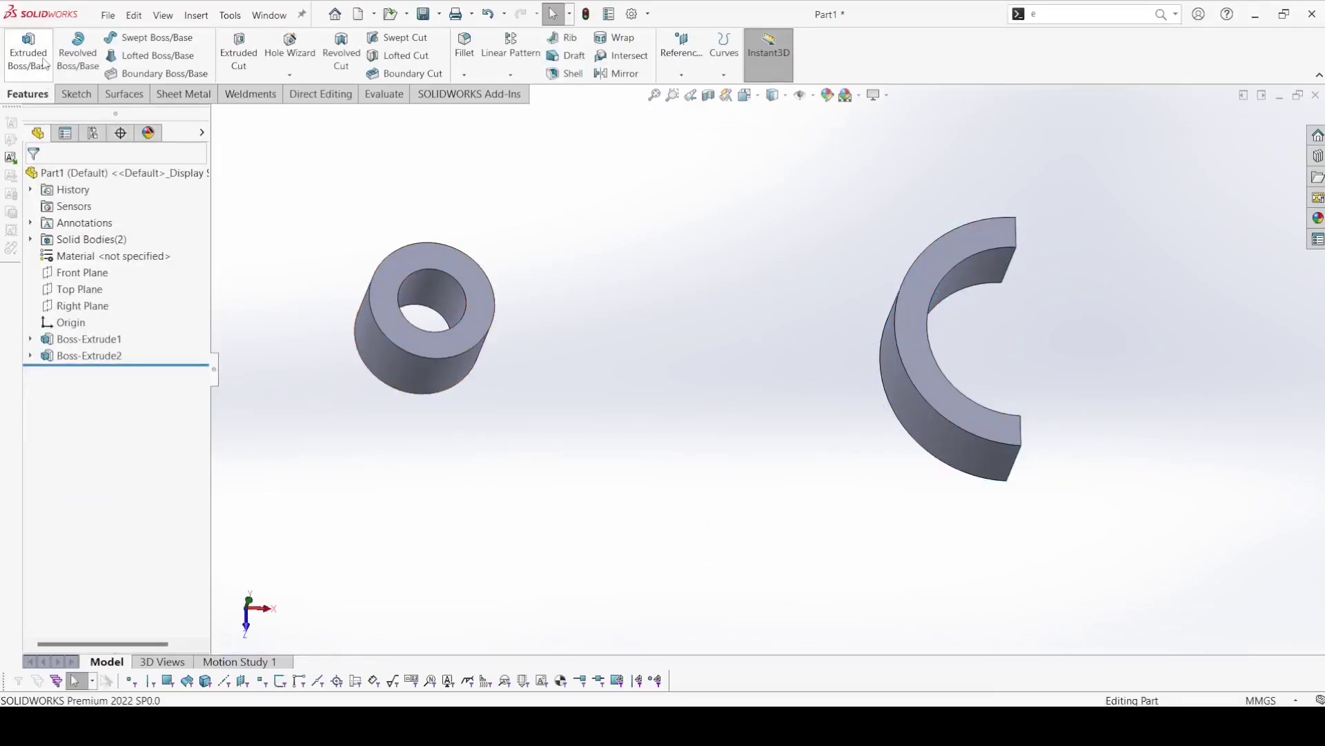
- Extrude the two shank regions from Sketch2 to 20 mm mid-plane
left_click(43, 63)
left_click(277, 297)
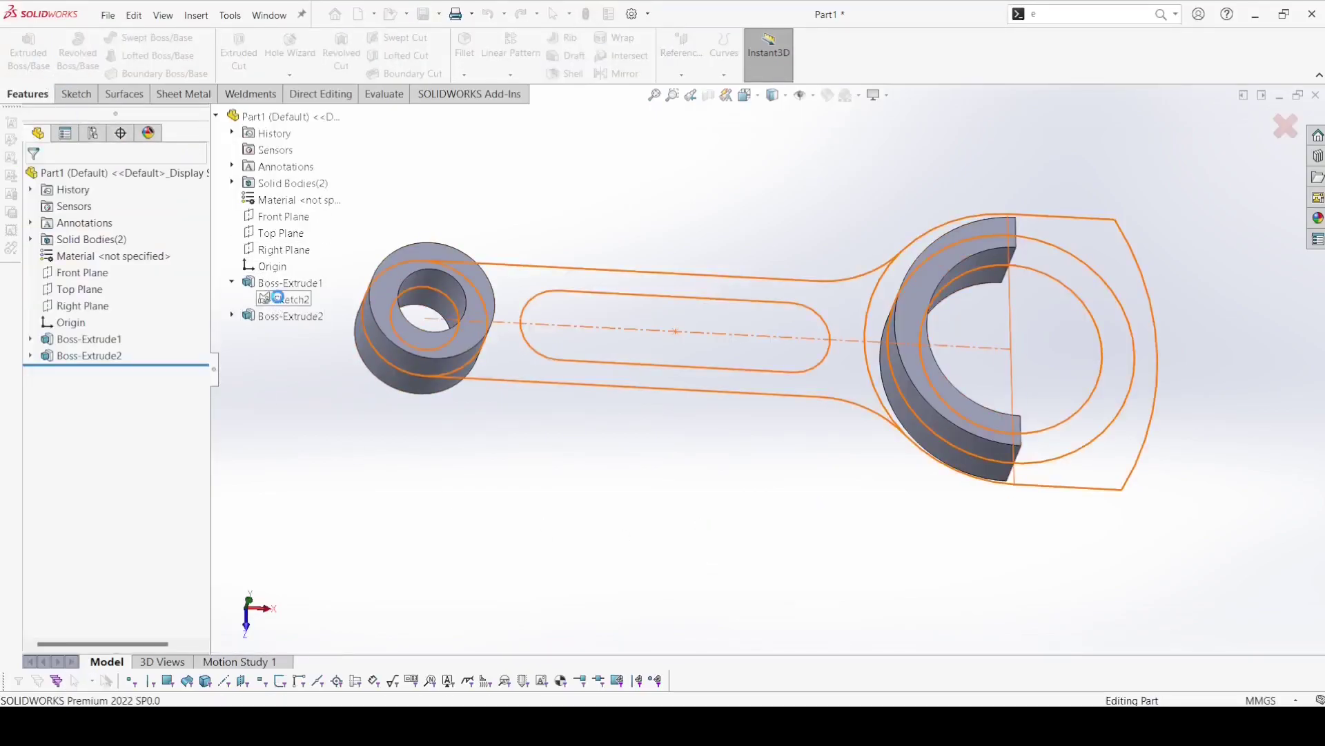
left_click(527, 376)
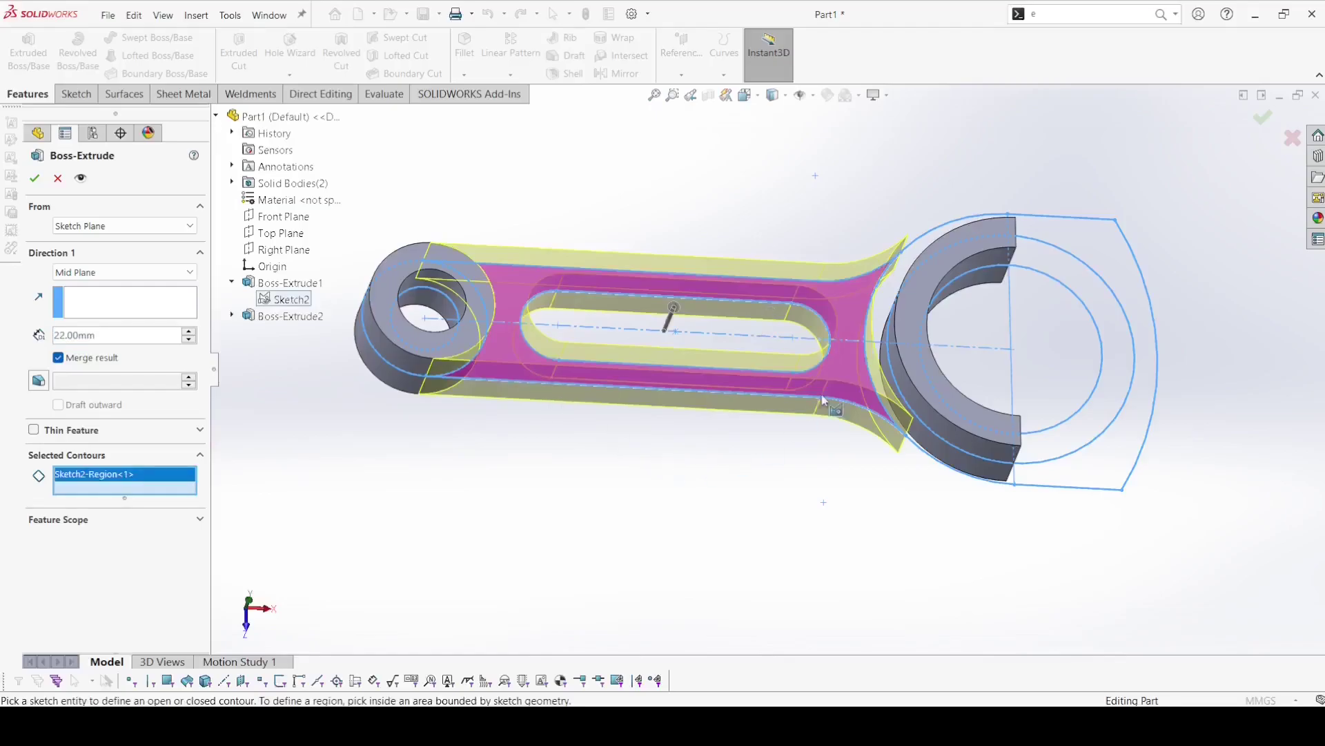
left_click(891, 301)
middle_click_drag(828, 437, 690, 387)
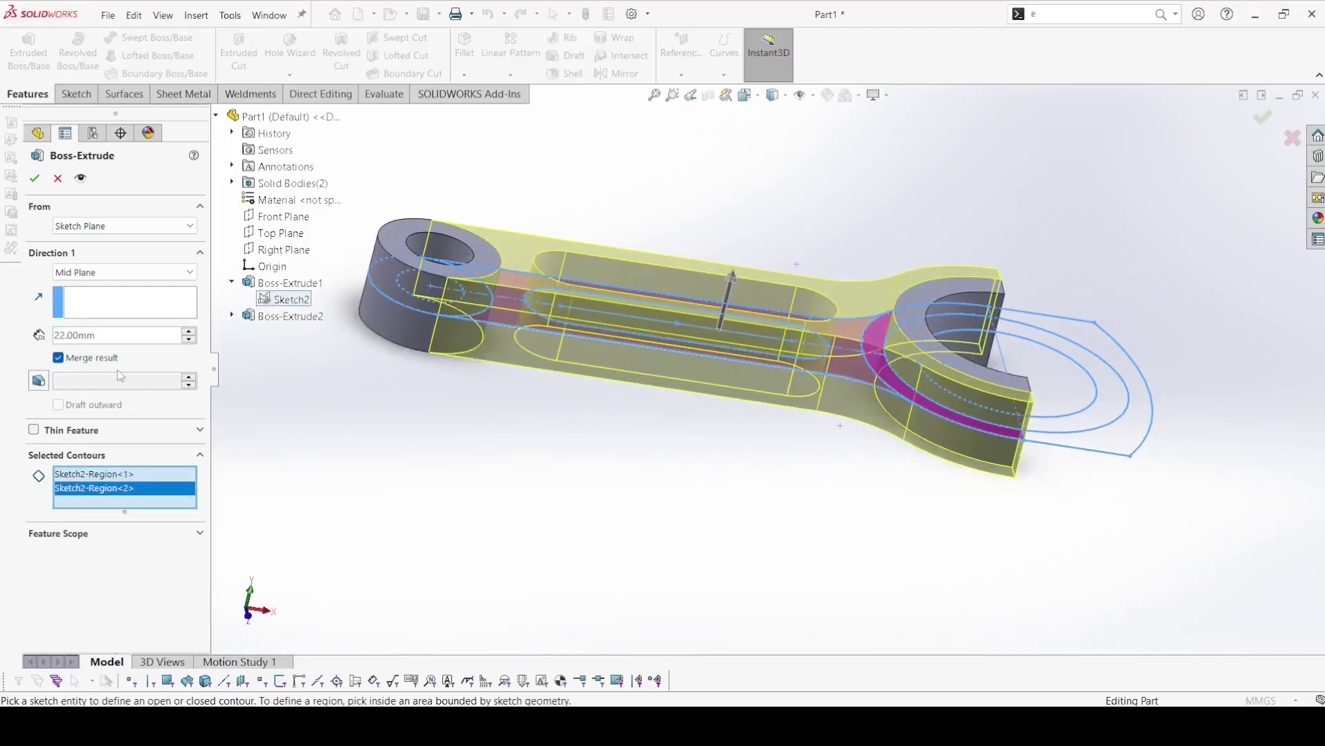
type("20")
key("Return")
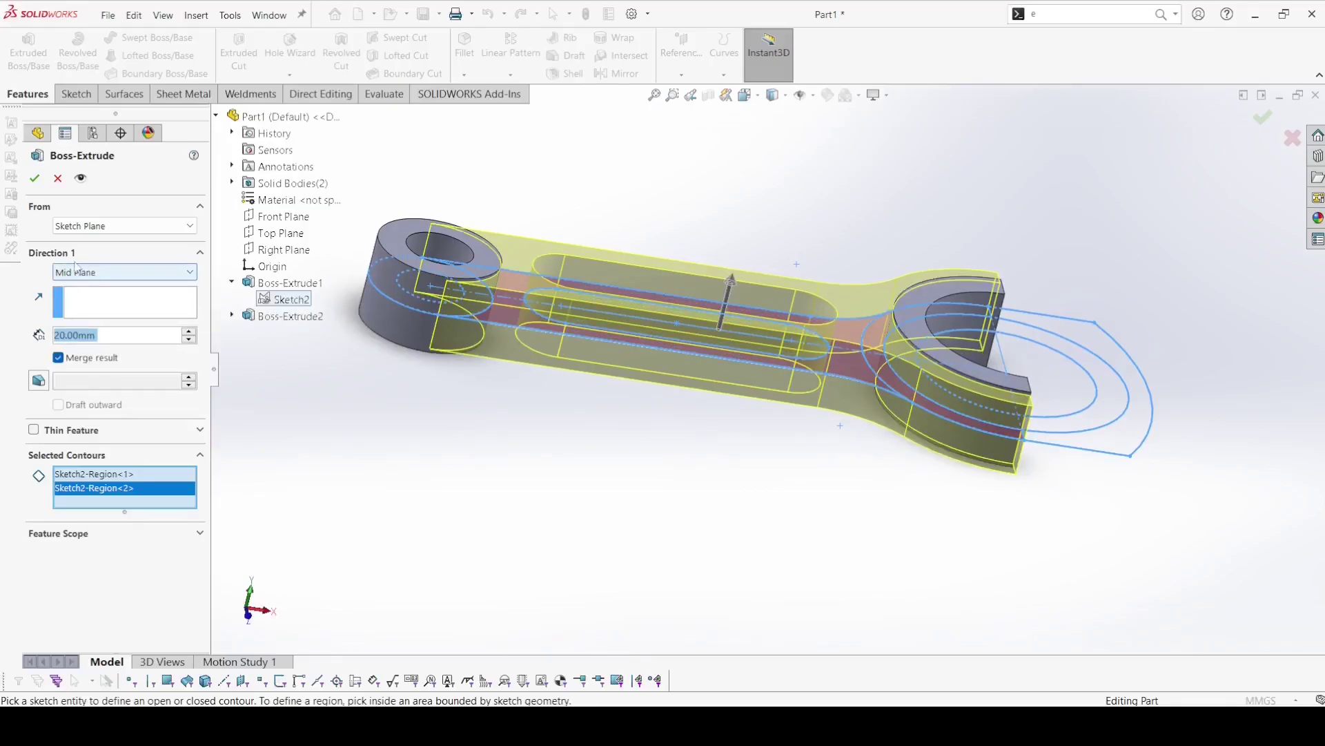
key("Return")
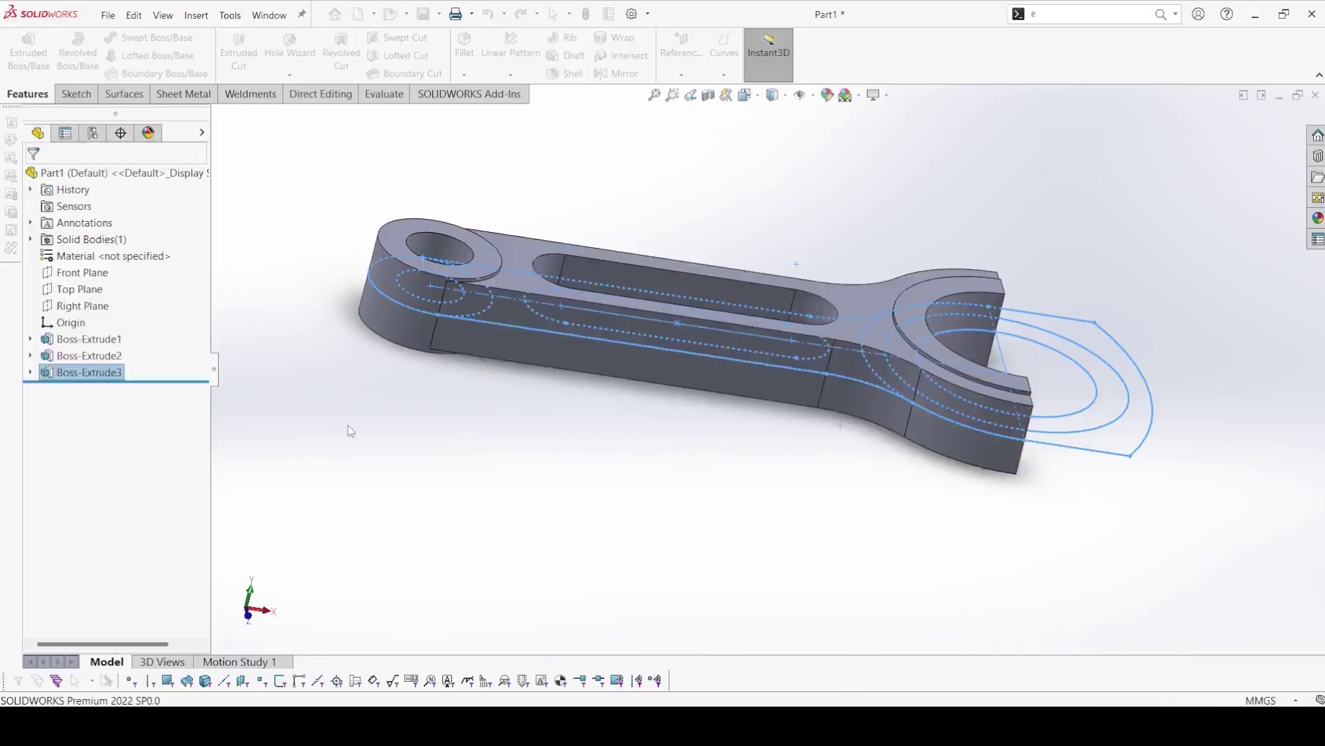
mouse_move(355, 435)
middle_mouse_down()
mouse_move(471, 541)
mouse_move(15, 131)
middle_mouse_up()
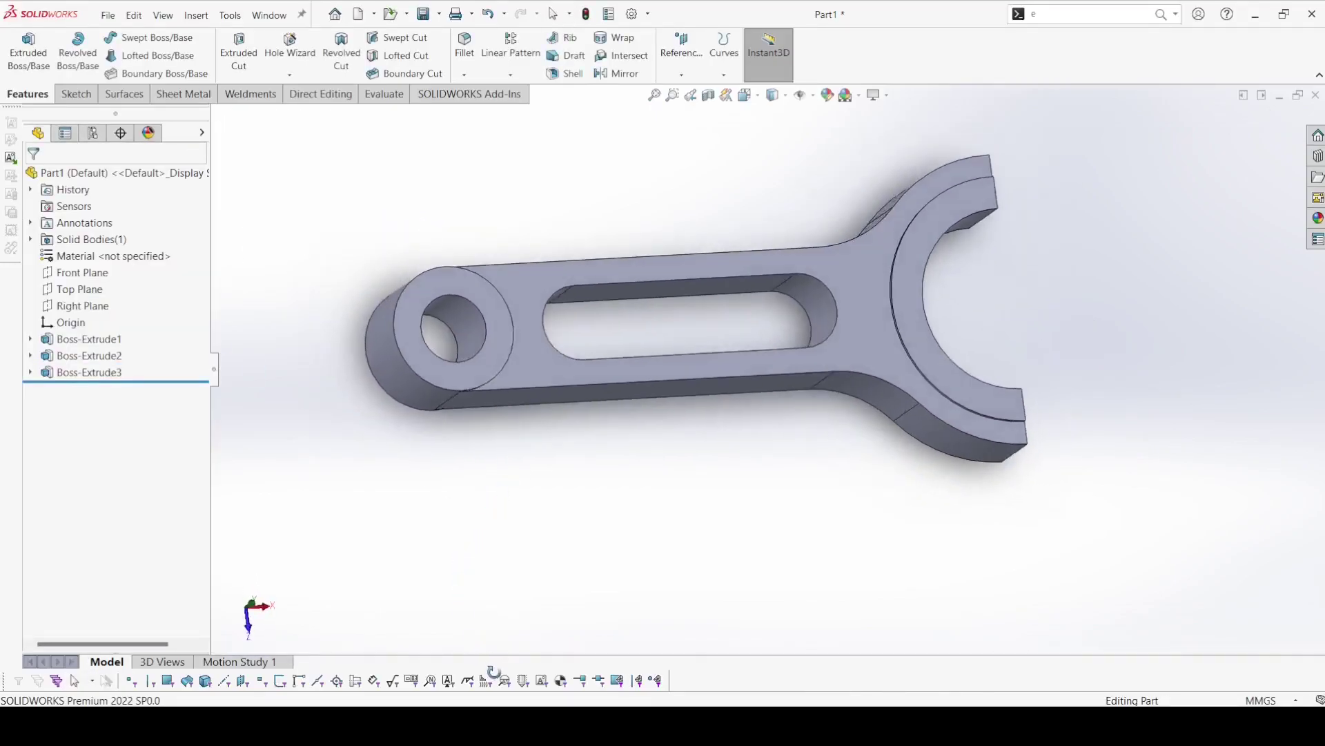
- Extrude the remaining big-end cap region 22 mm mid-plane as an unmerged body
left_click(29, 52)
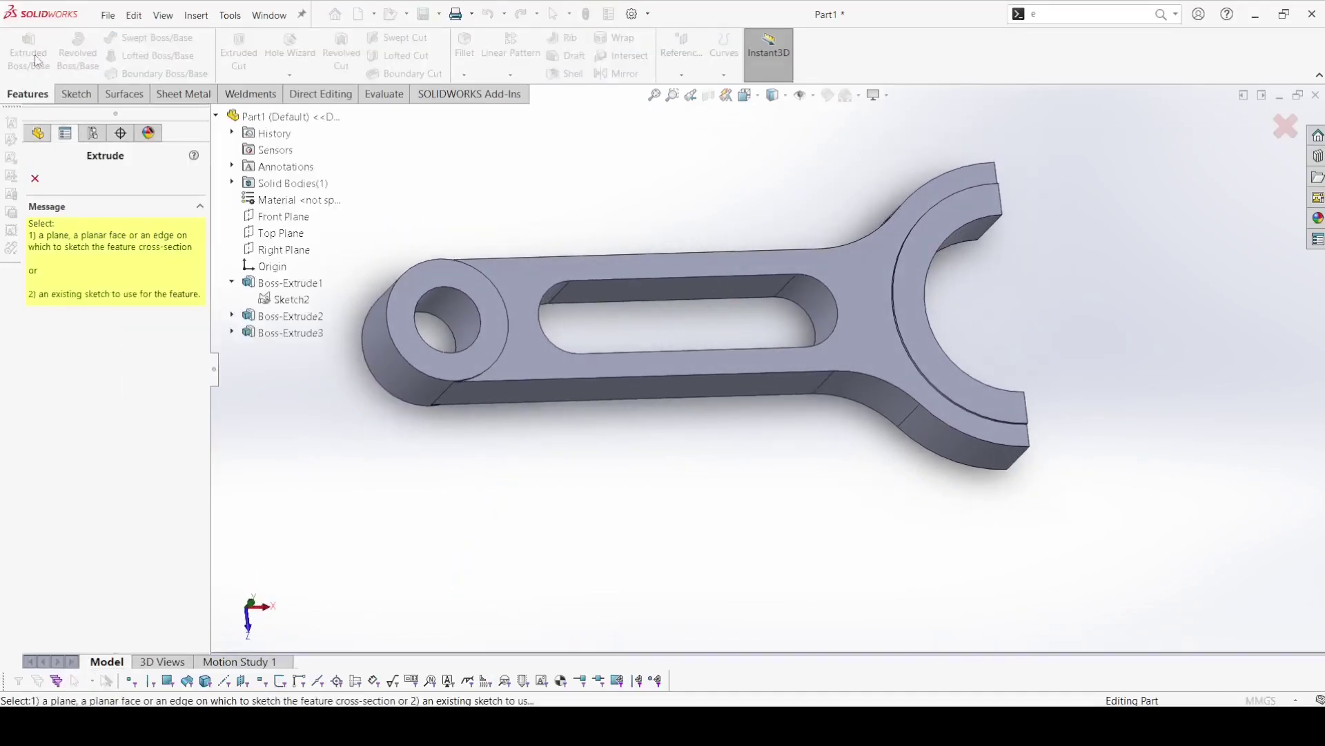
left_click(302, 297)
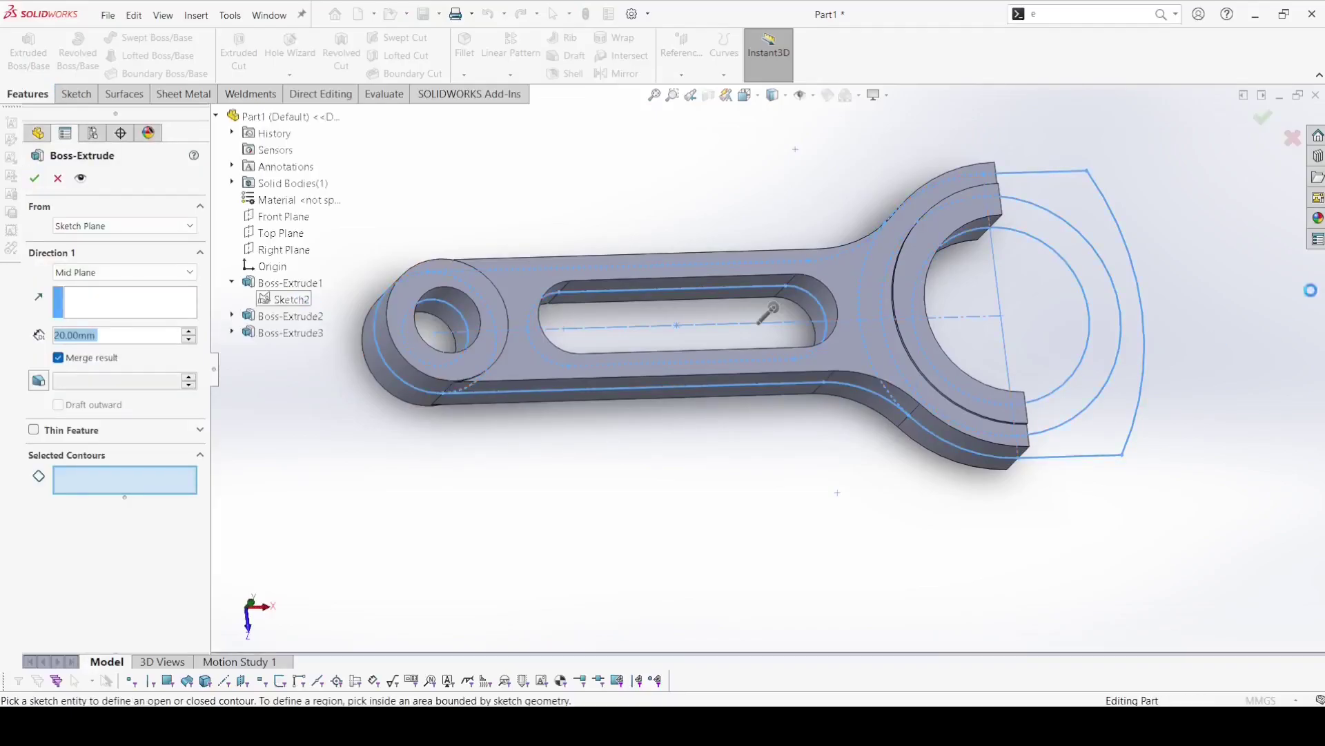
left_click(1032, 232)
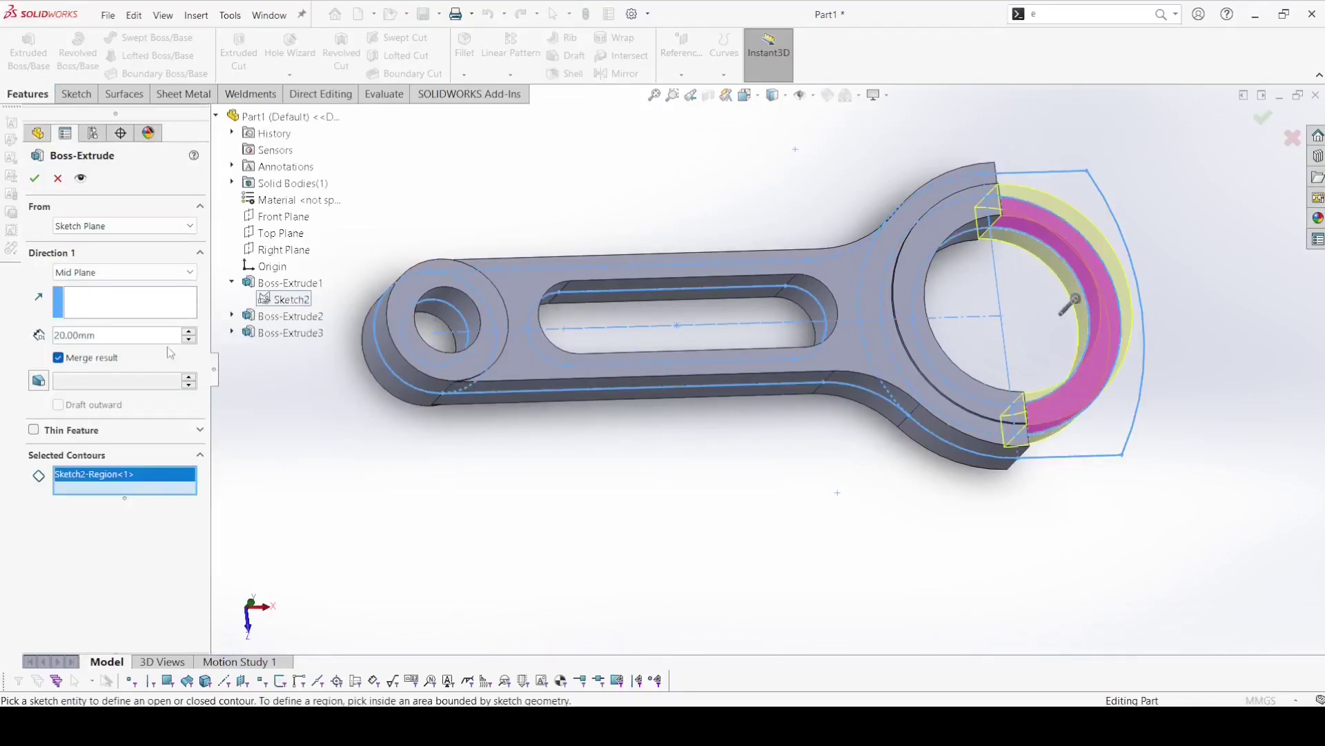
left_click(82, 359)
middle_click_drag(552, 545, 552, 449)
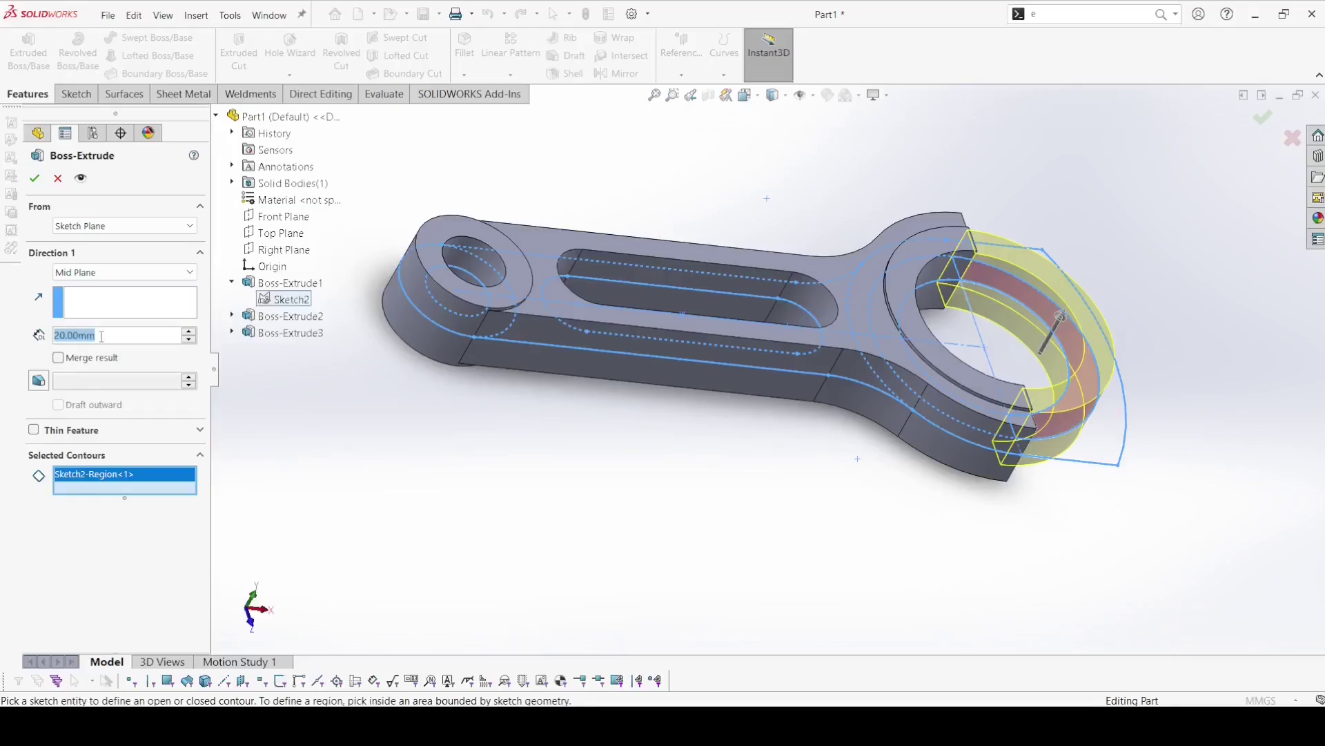
type("22")
key("Return")
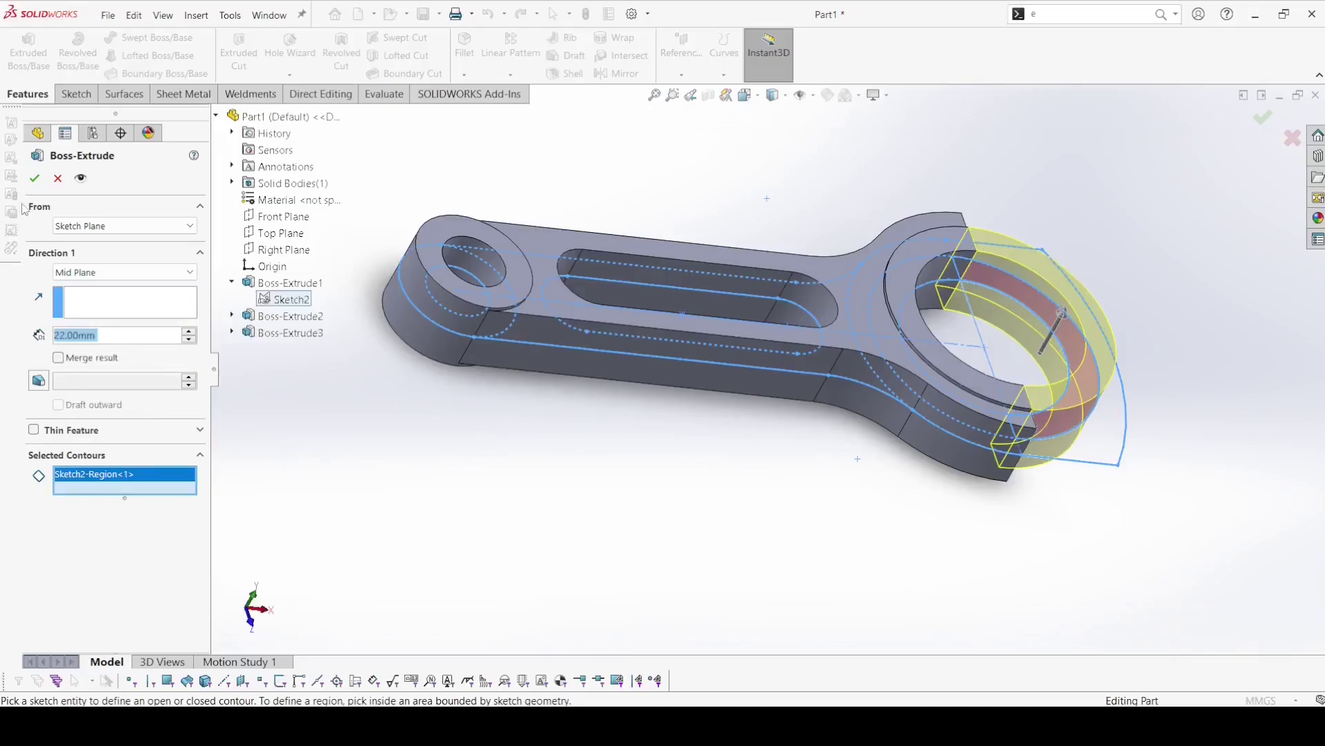
left_click(34, 178)
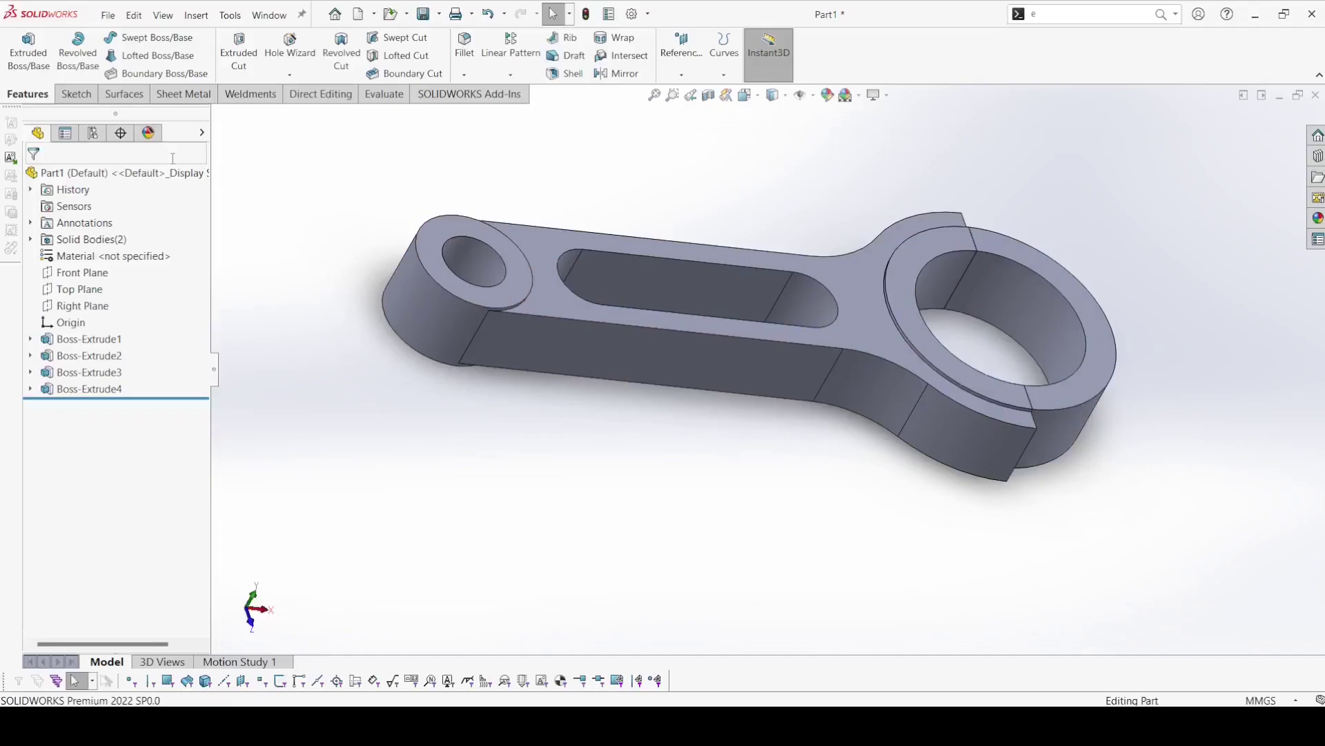
- Extrude the outer cap region of Sketch2 20 mm mid-plane
left_click(28, 48)
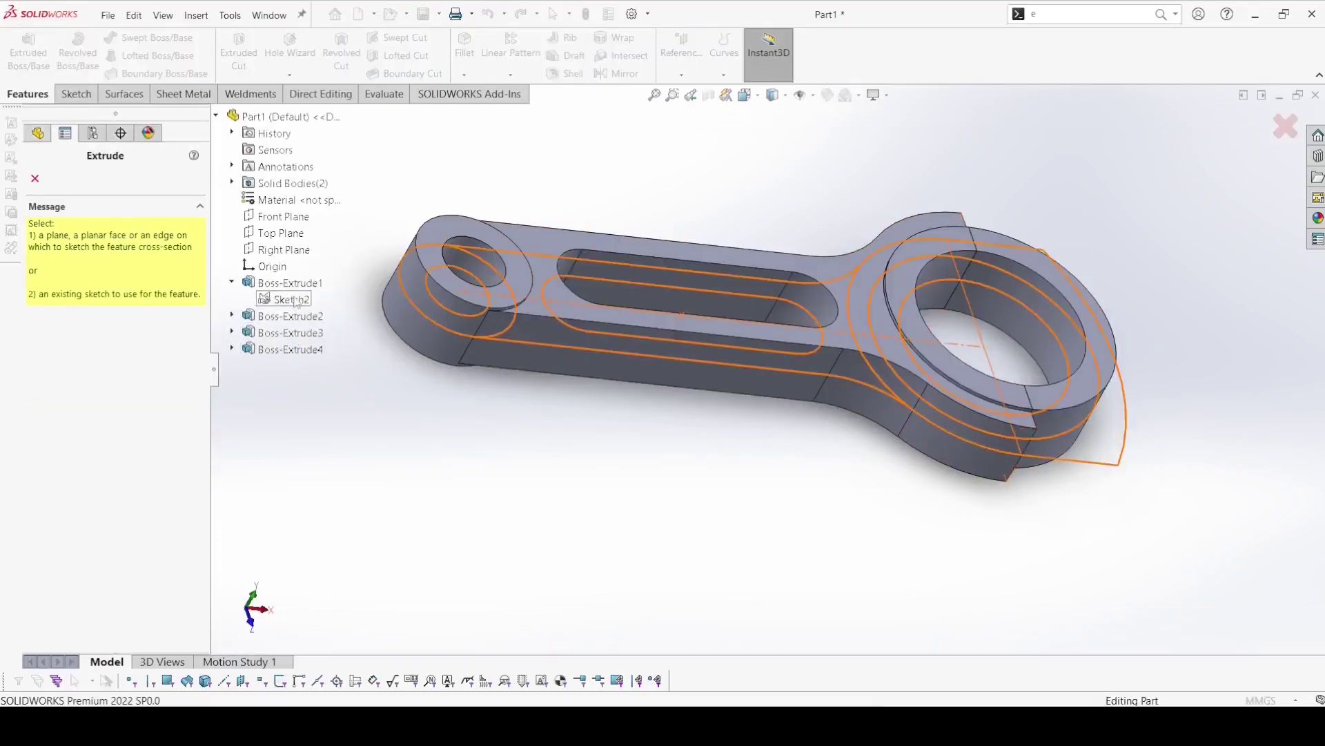
left_click(297, 302)
left_click(1100, 475)
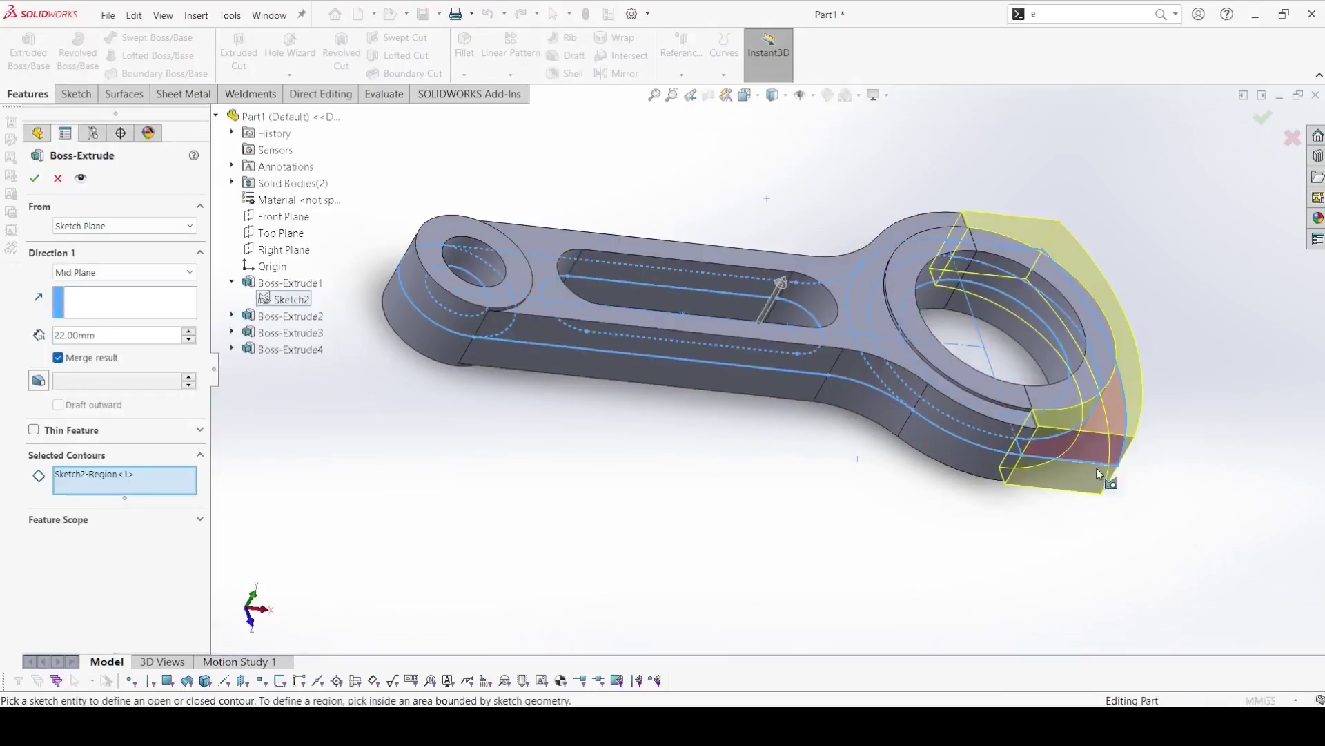
middle_click_drag(1099, 474, 1038, 548)
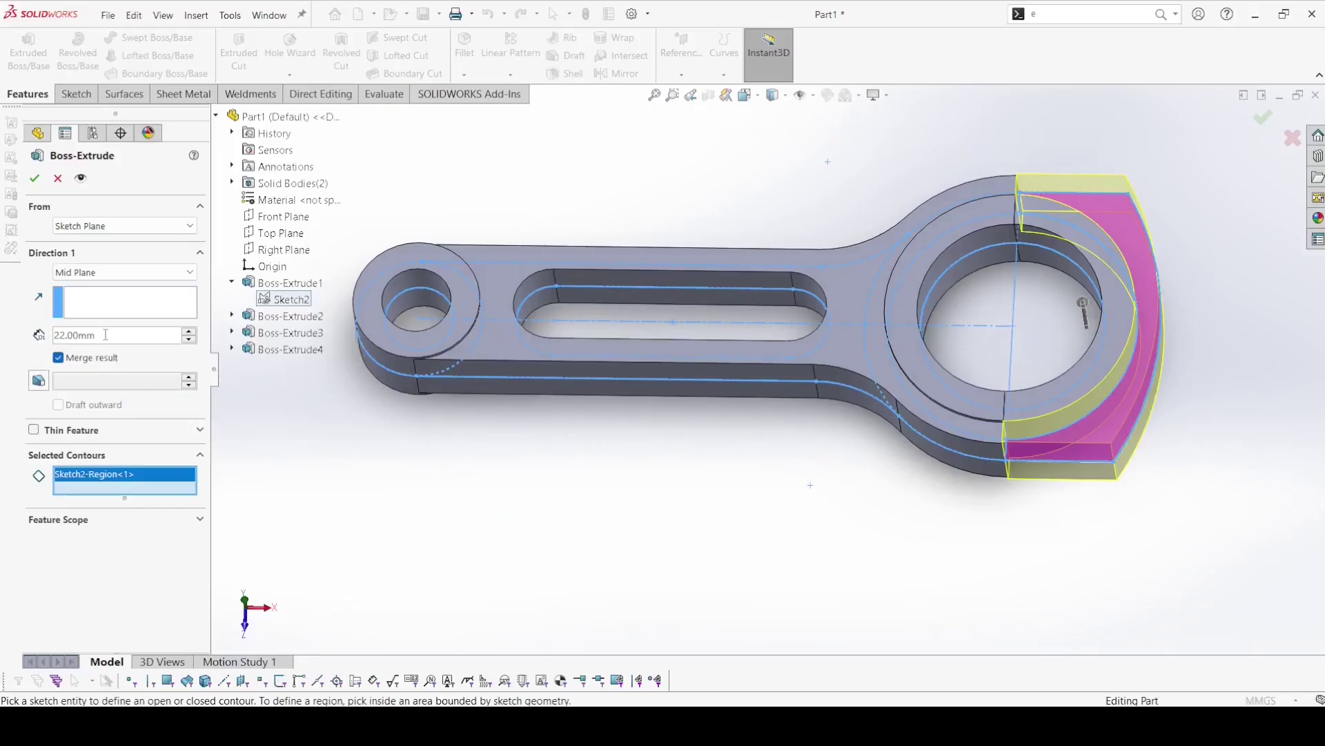
type("20")
key("Return")
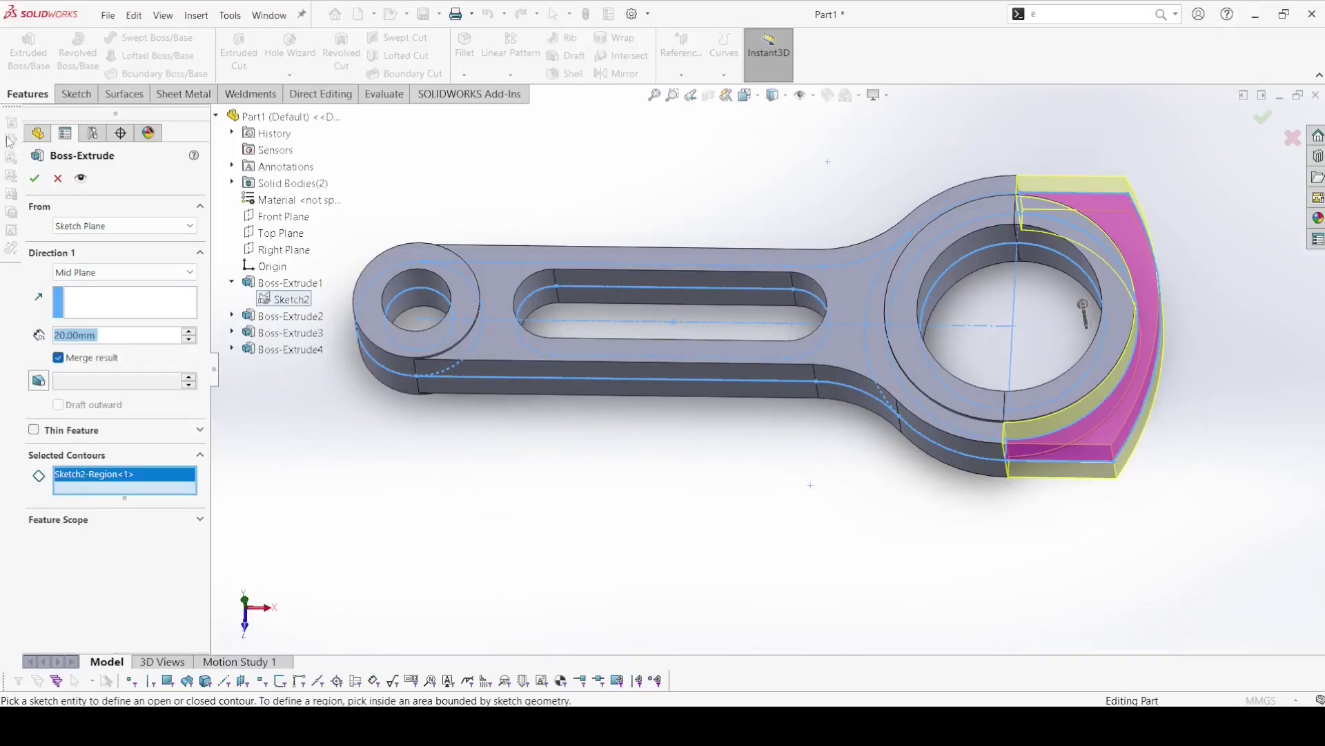
left_click(34, 178)
- Edit Boss-Extrude5 and uncheck Merge result so it stays a separate body
mouse_move(630, 482)
middle_mouse_down()
mouse_move(736, 417)
mouse_move(704, 448)
middle_mouse_up()
key("Escape")
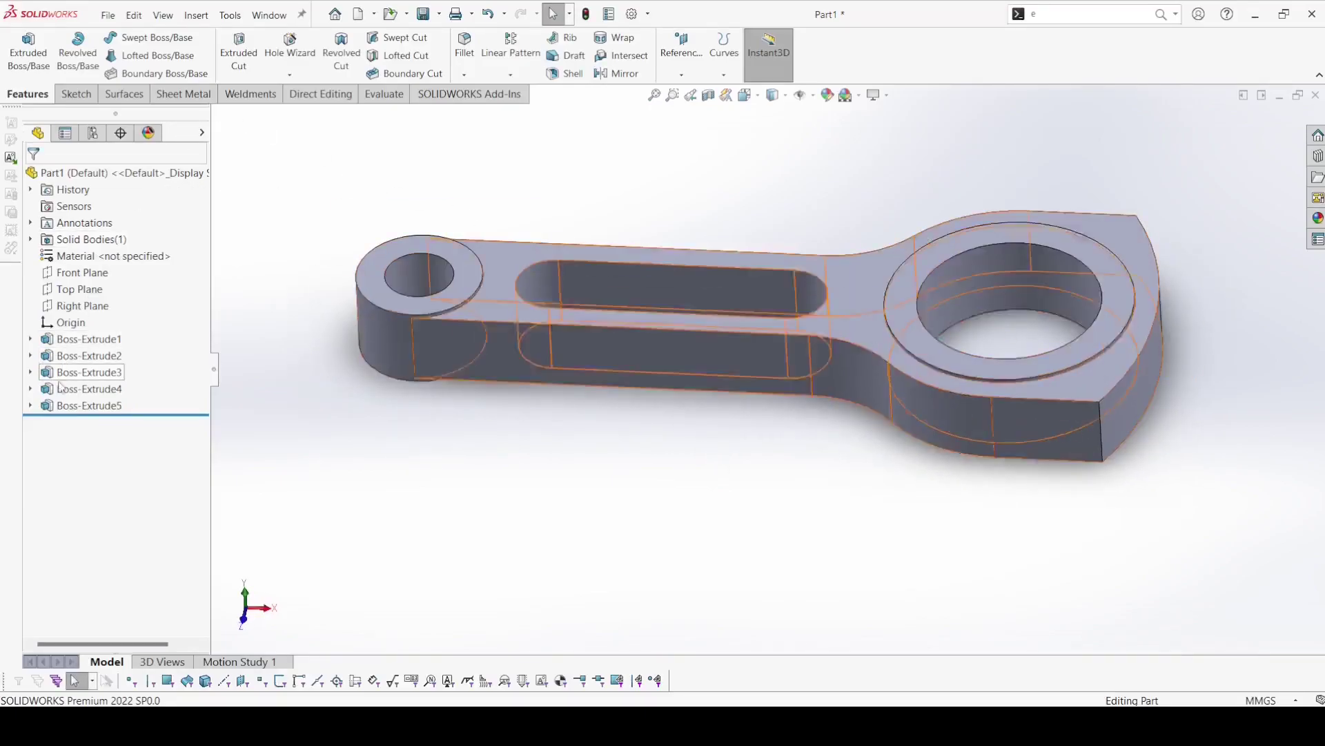
double_click(74, 406)
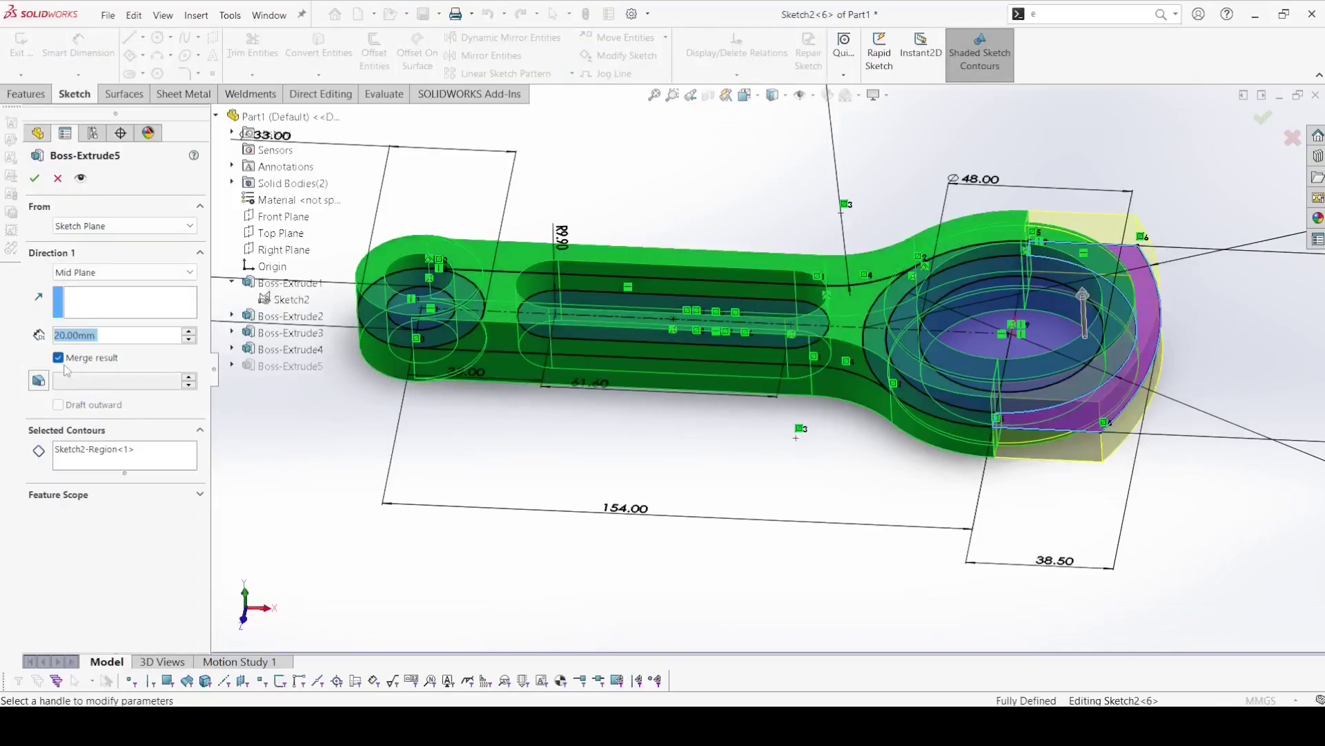
left_click(59, 358)
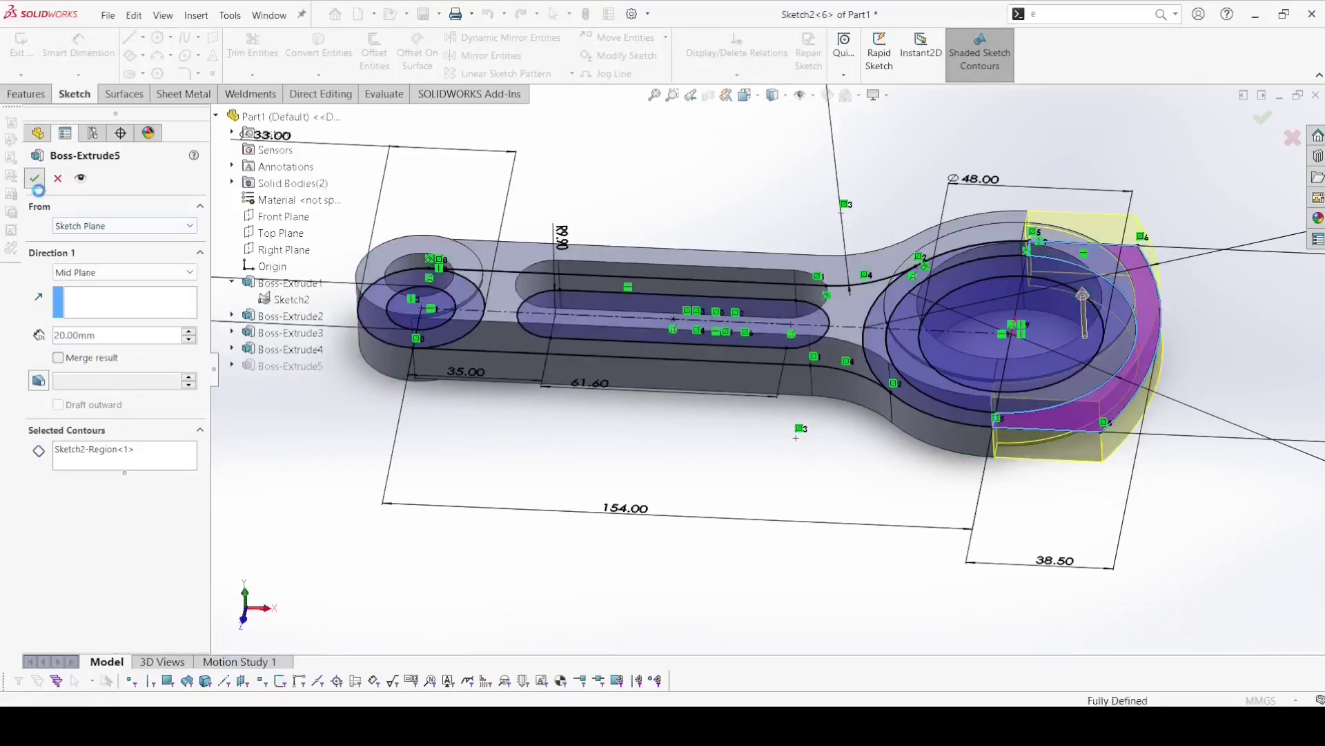
left_click(33, 178)
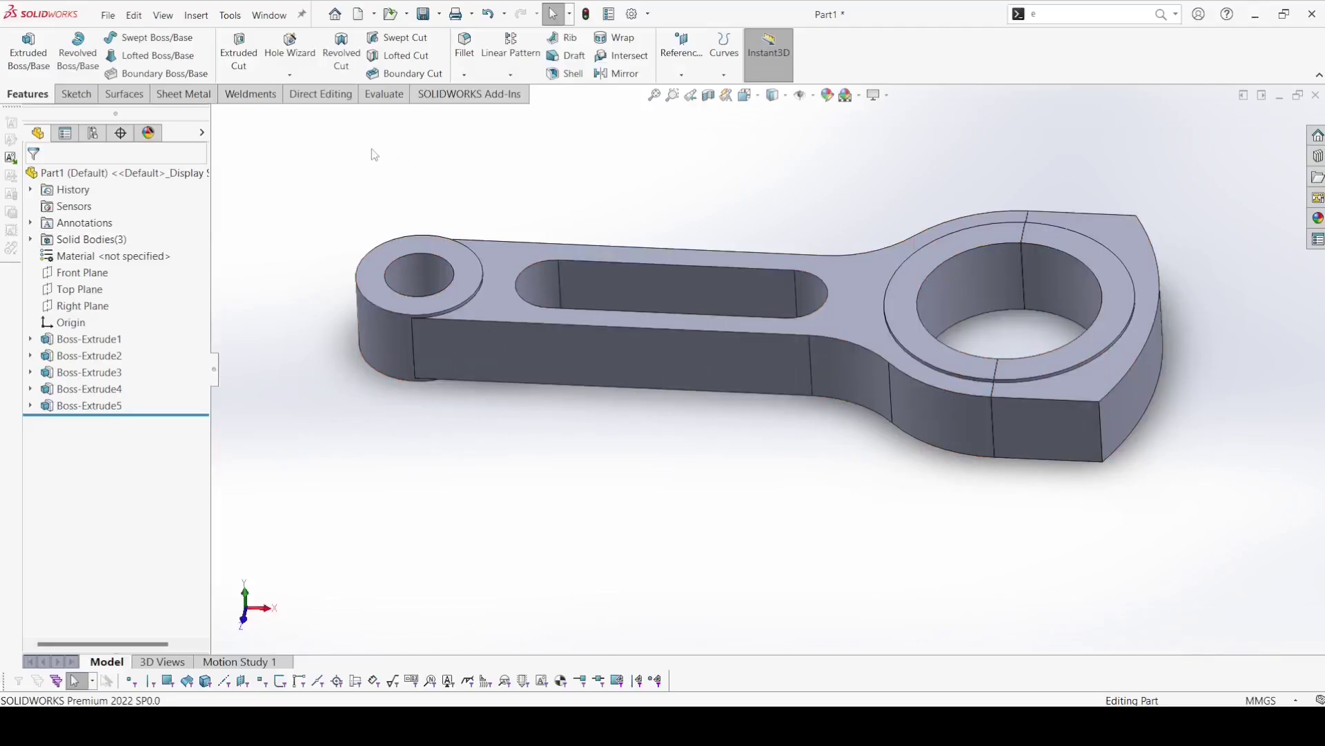
- Combine Boss-Extrude4 and Boss-Extrude5 with an Add operation into one cap body
left_click(321, 95)
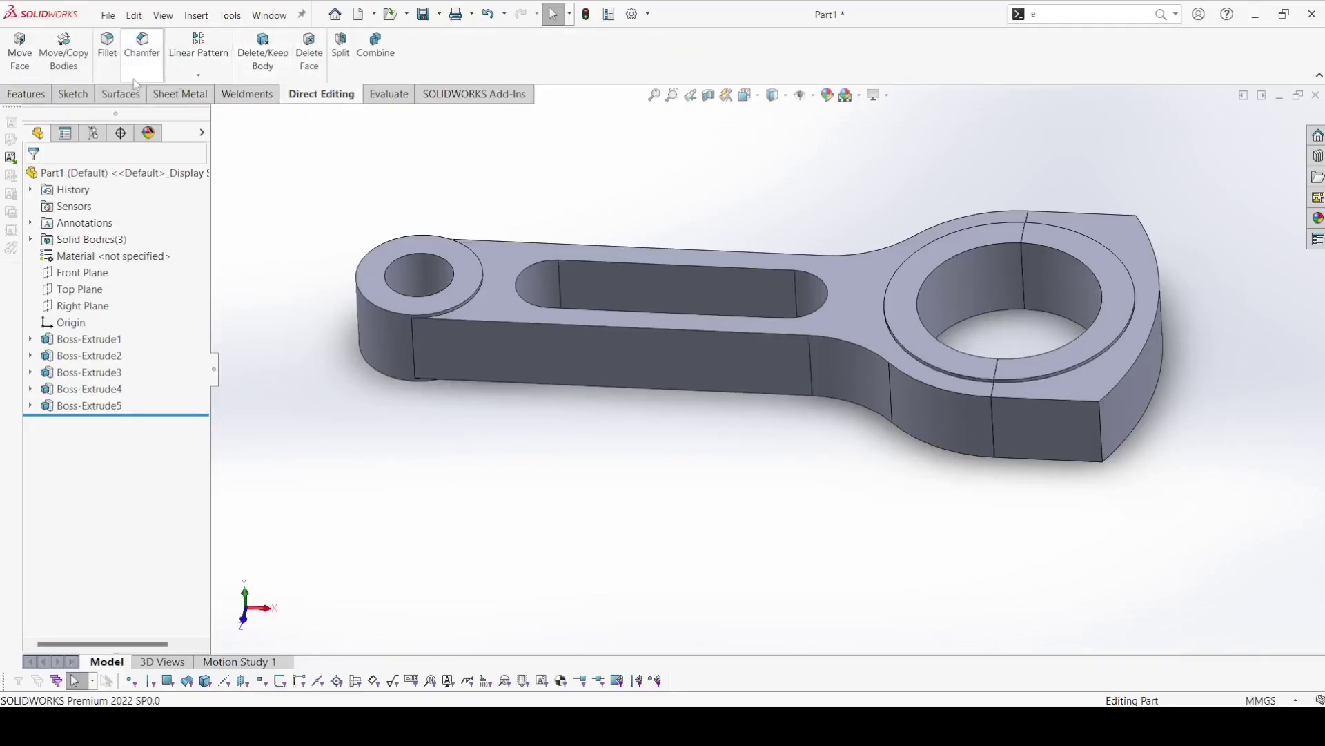
left_click(376, 47)
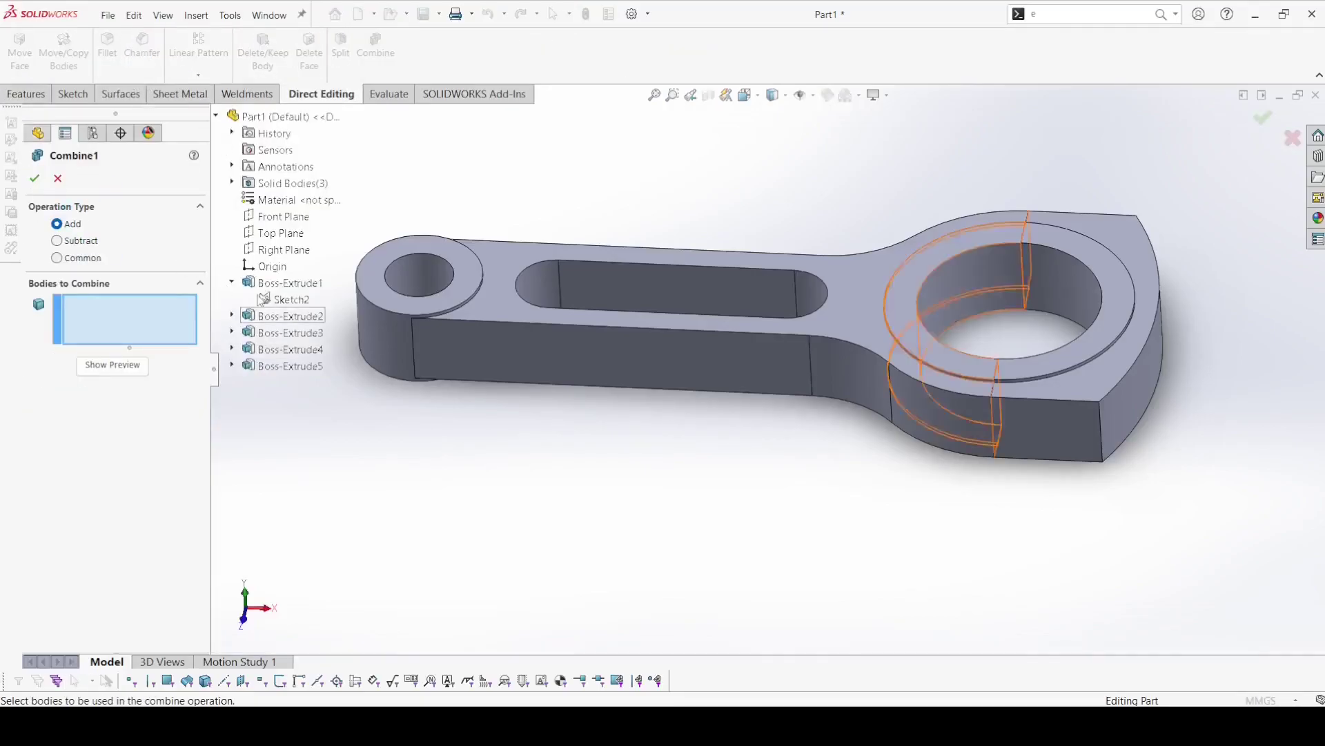
left_click(231, 183)
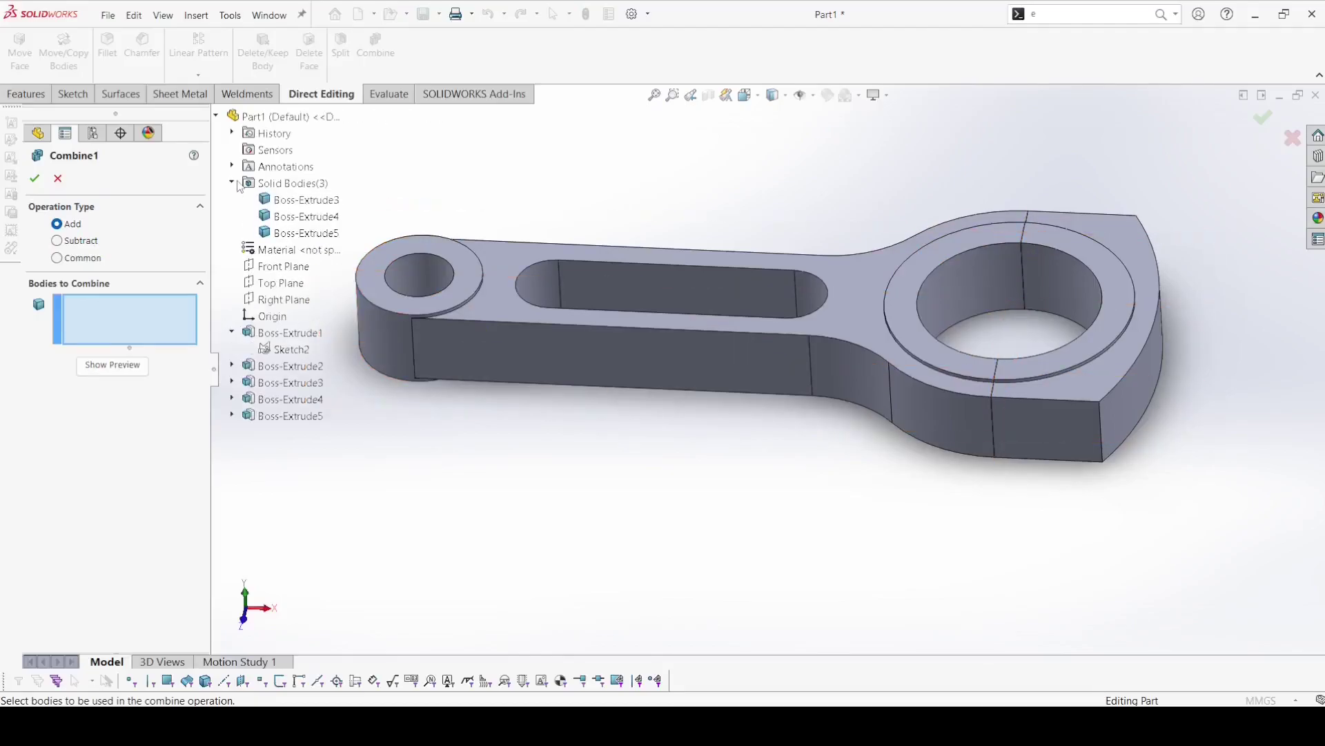
left_click(303, 216)
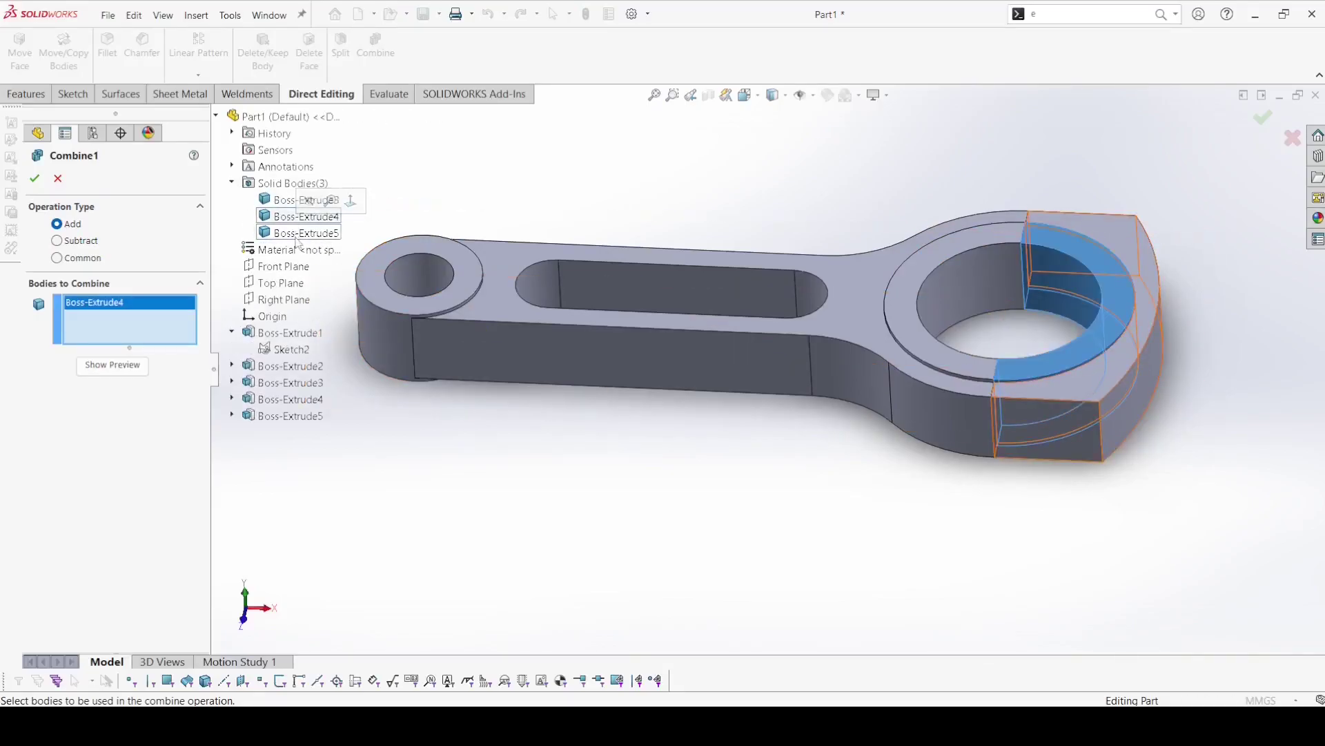
left_click(300, 234)
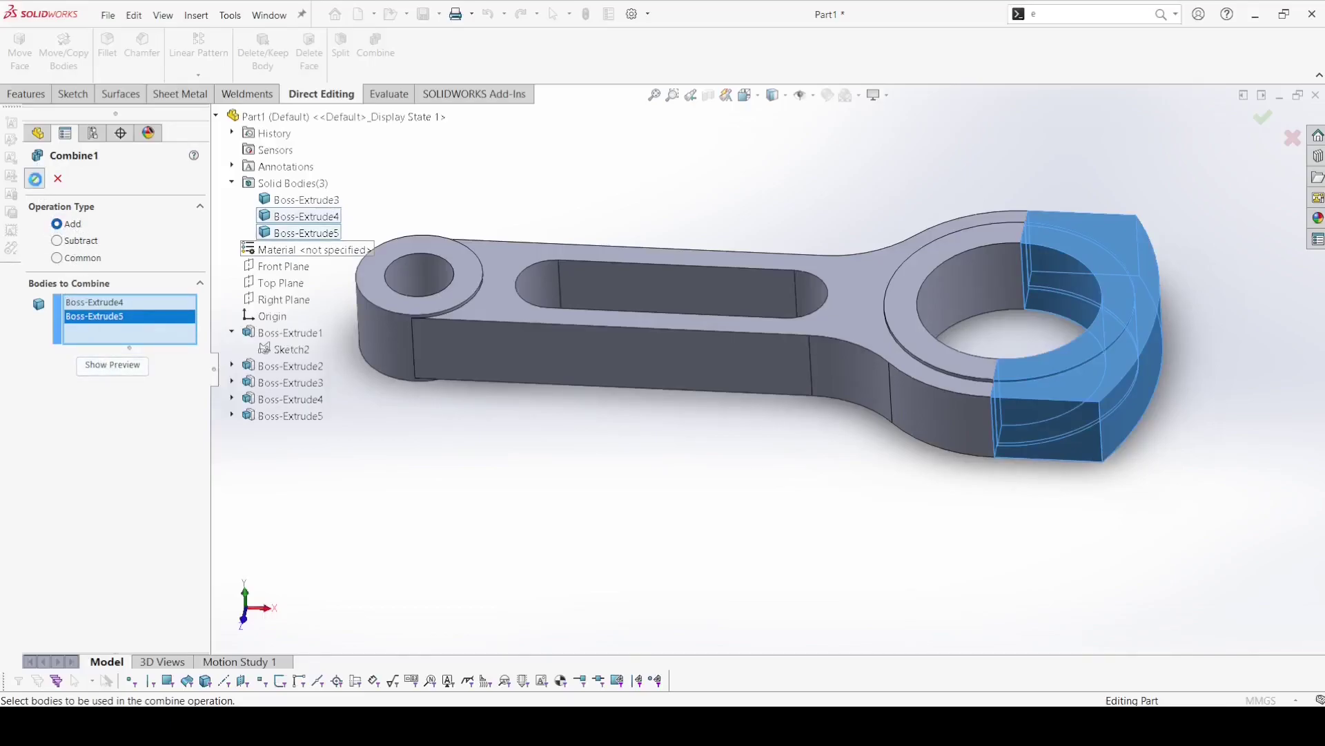
left_click(34, 178)
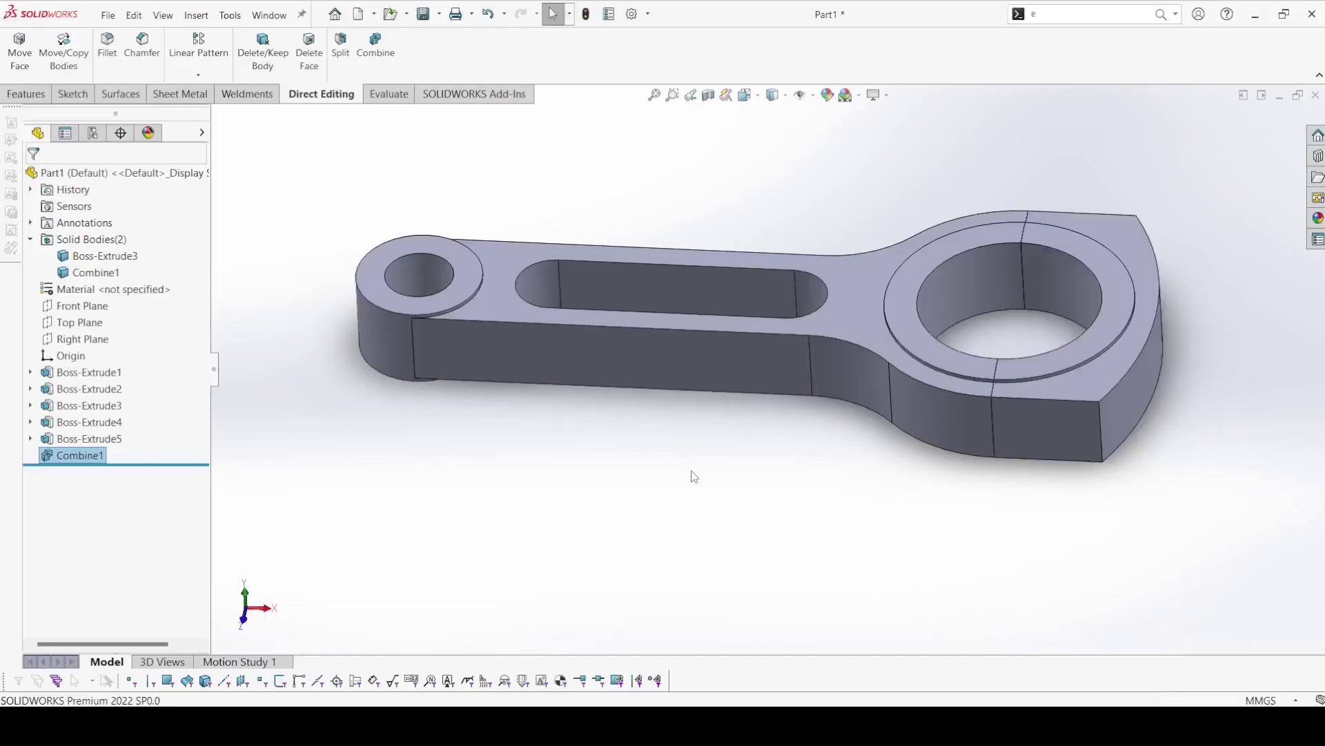
- Open a new sketch on the Right Plane with the centreline tool active
left_click(32, 240)
mouse_move(617, 502)
middle_mouse_down()
mouse_move(603, 511)
mouse_move(624, 538)
middle_mouse_up()
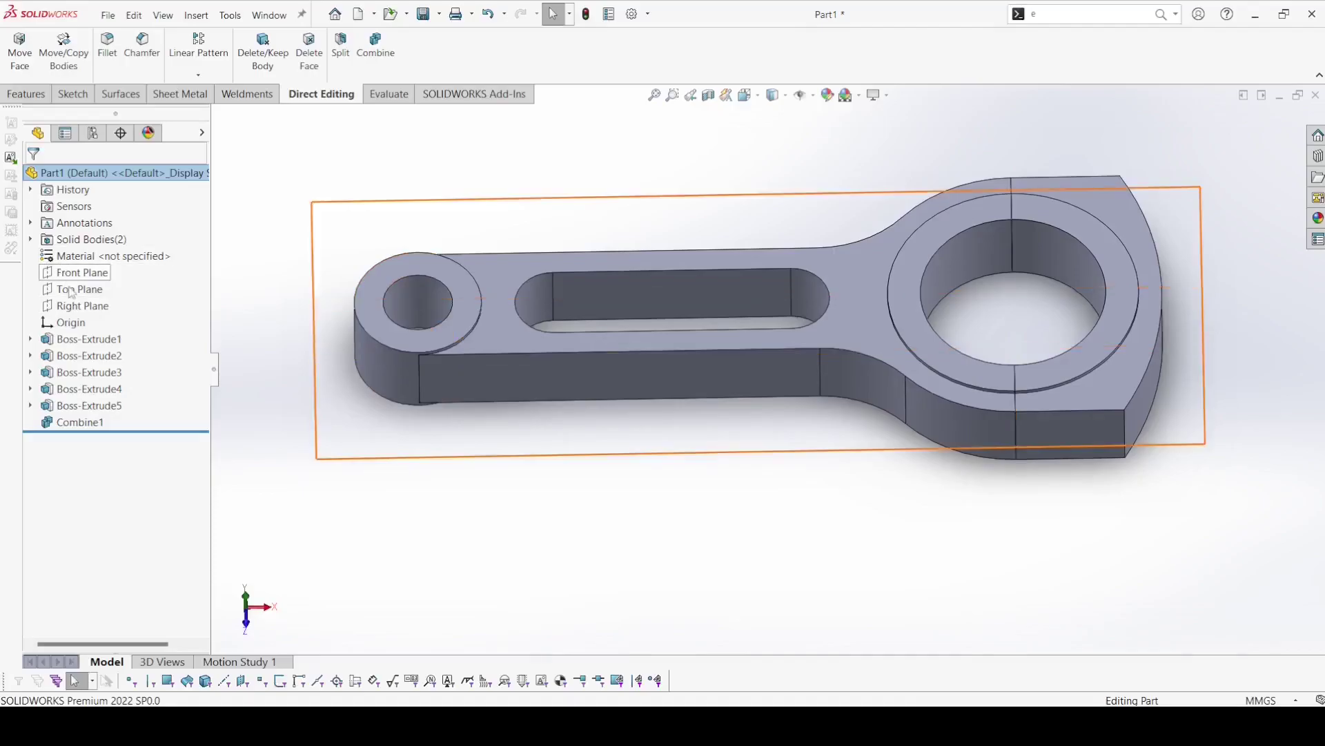
left_click(82, 306)
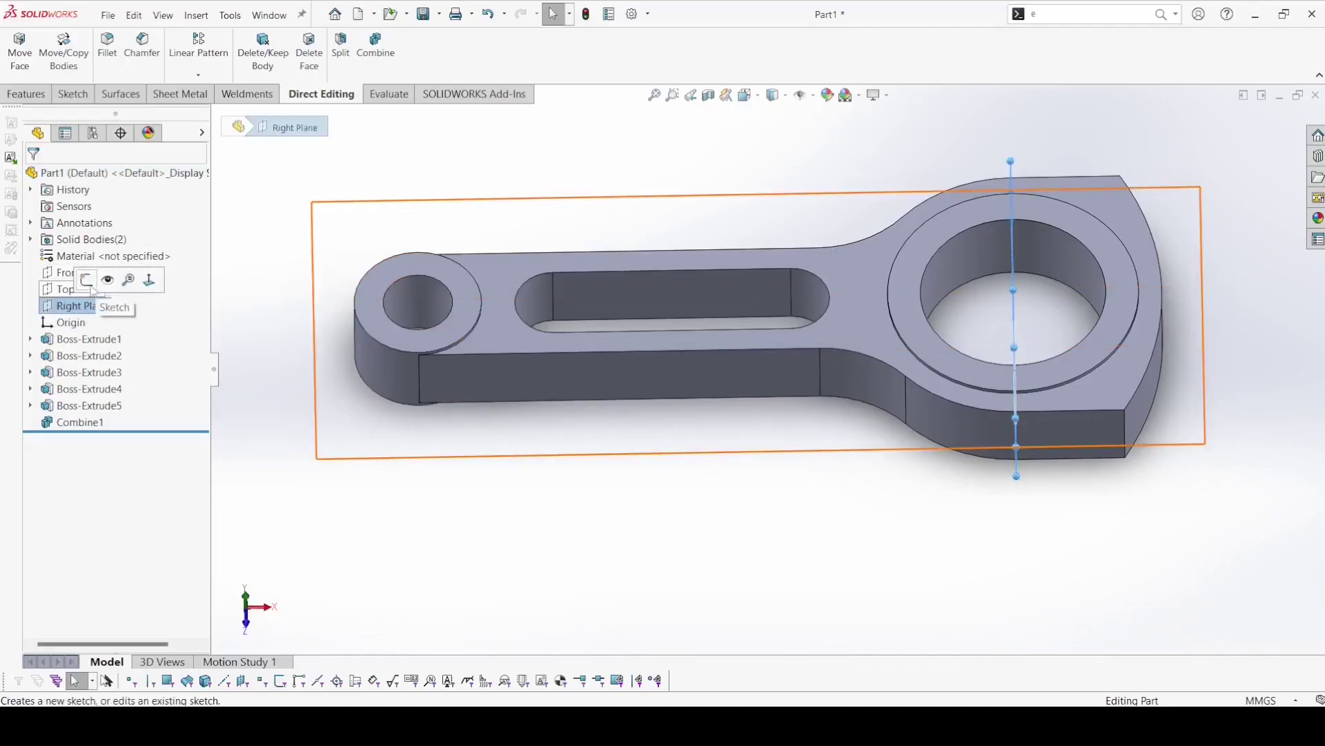
left_click(111, 304)
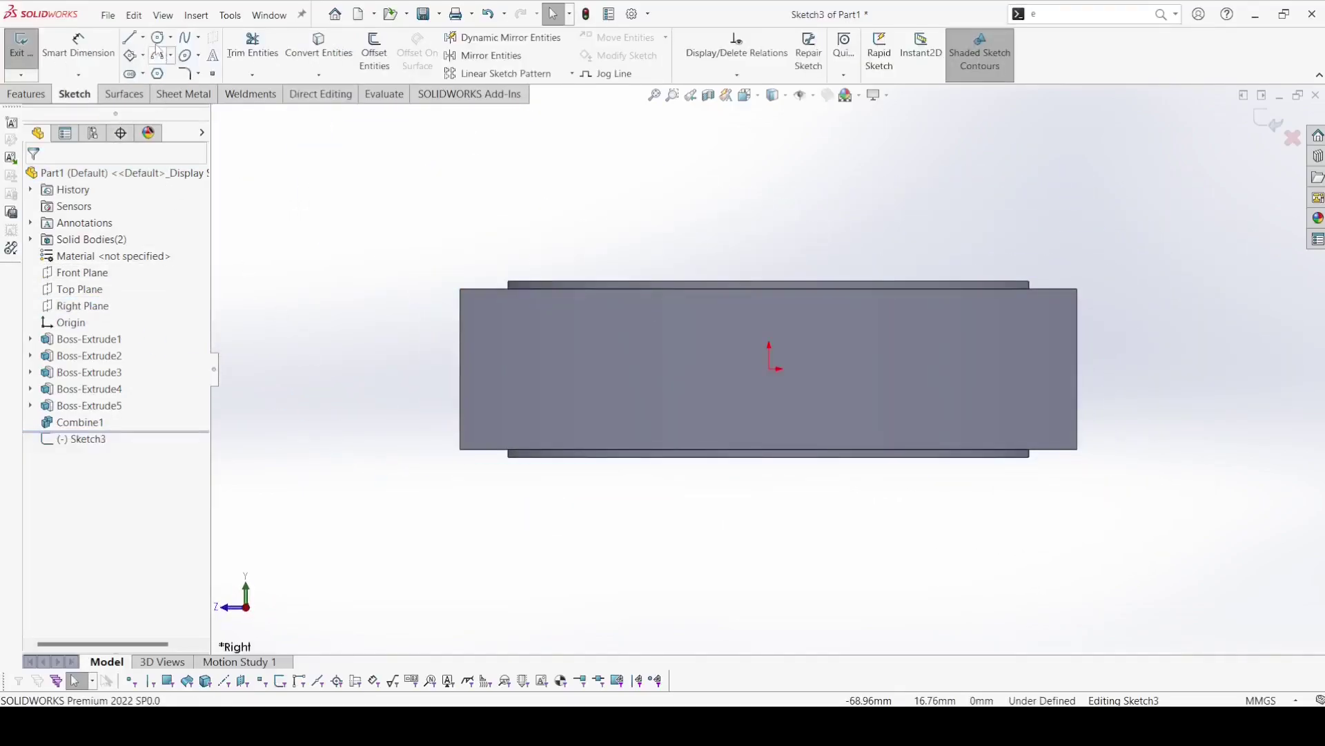
left_click(143, 37)
left_click(160, 72)
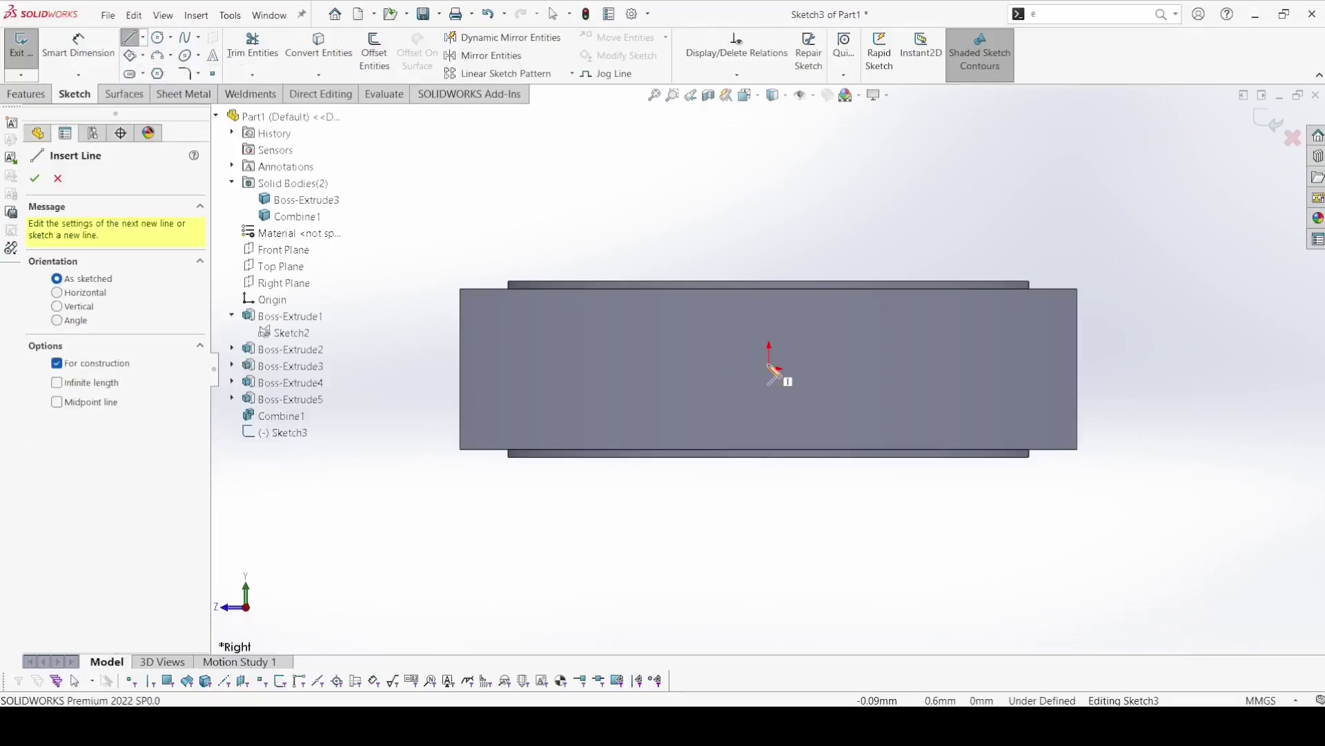
left_click(769, 371)
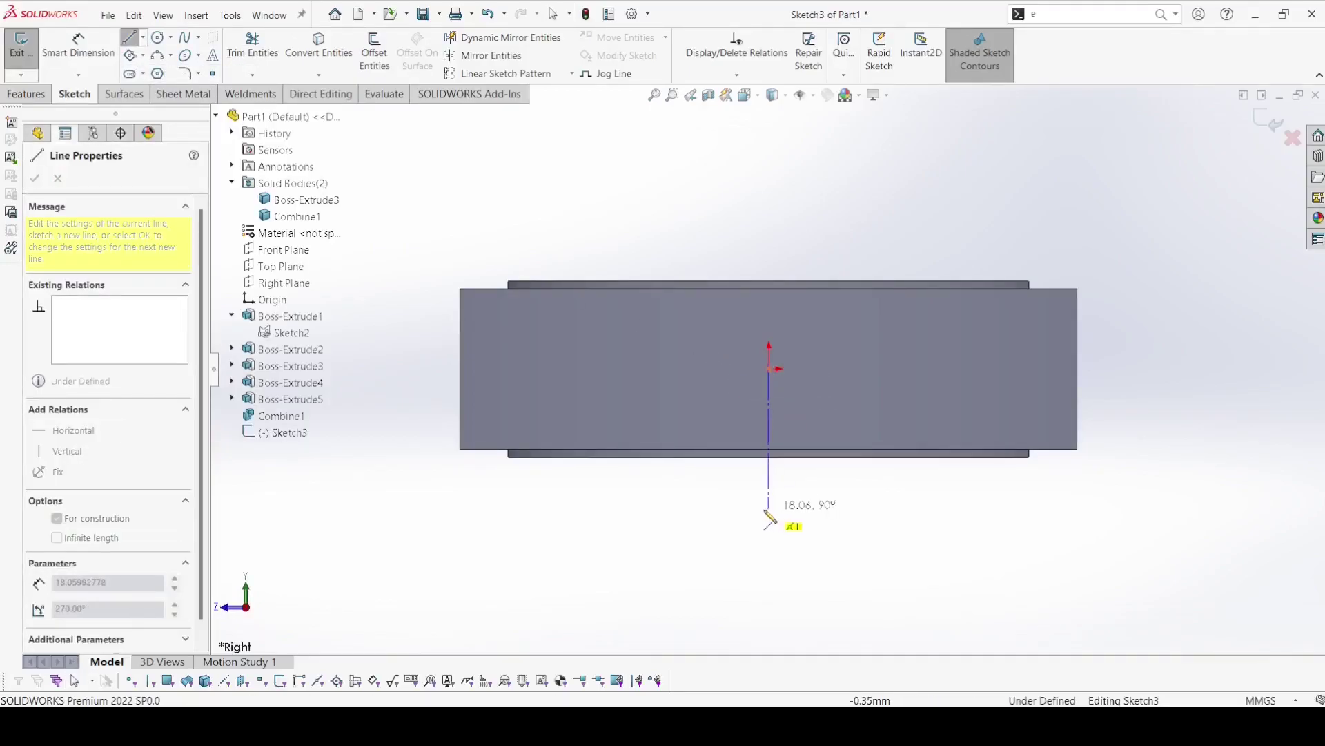
key("Escape")
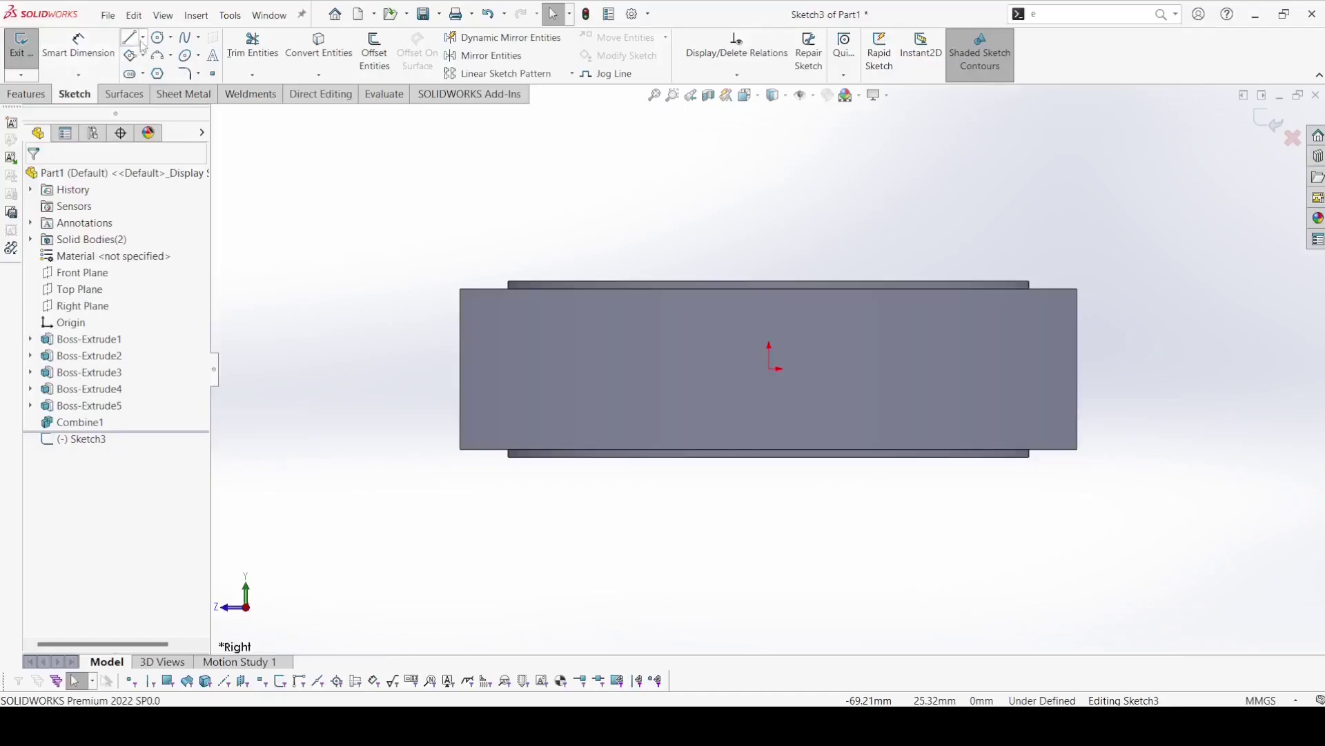
- Draw a vertical centreline straight up from the origin
left_click(143, 37)
left_click(160, 69)
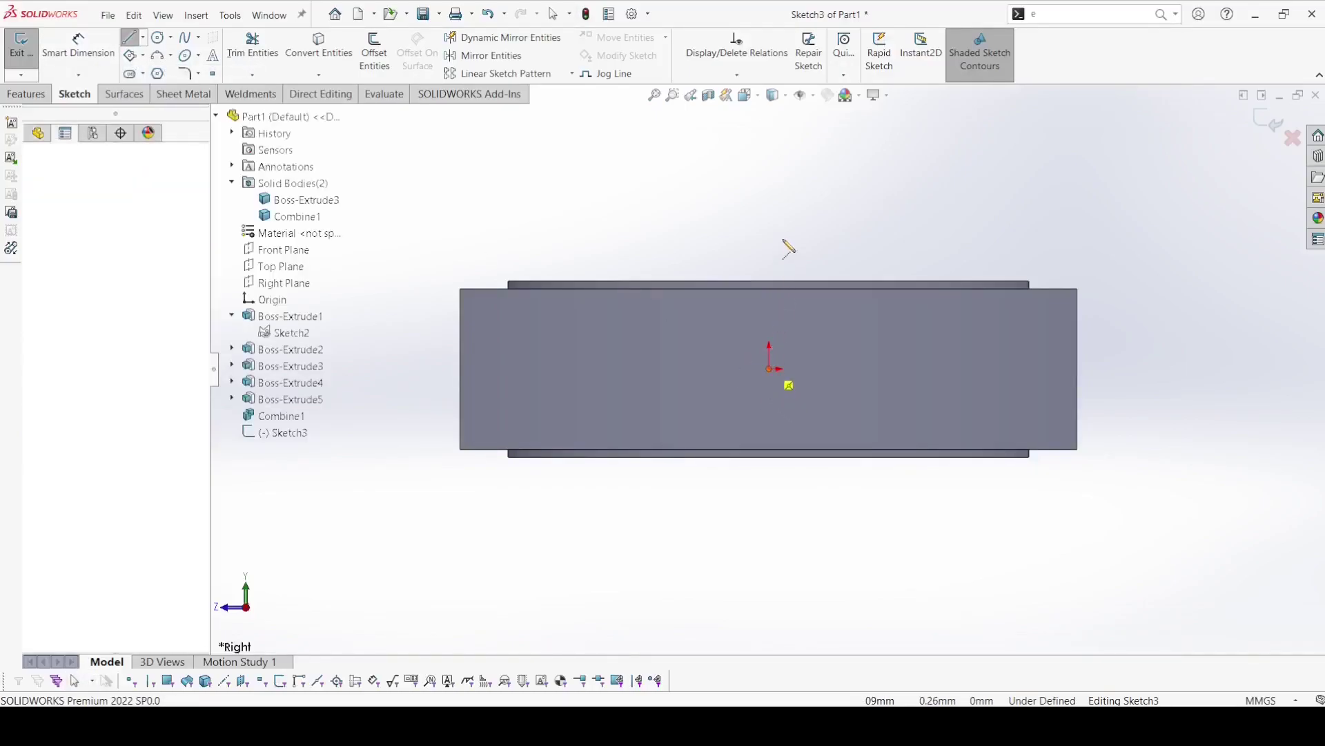
left_click(769, 368)
left_click(769, 196)
right_click(770, 197)
left_click(793, 204)
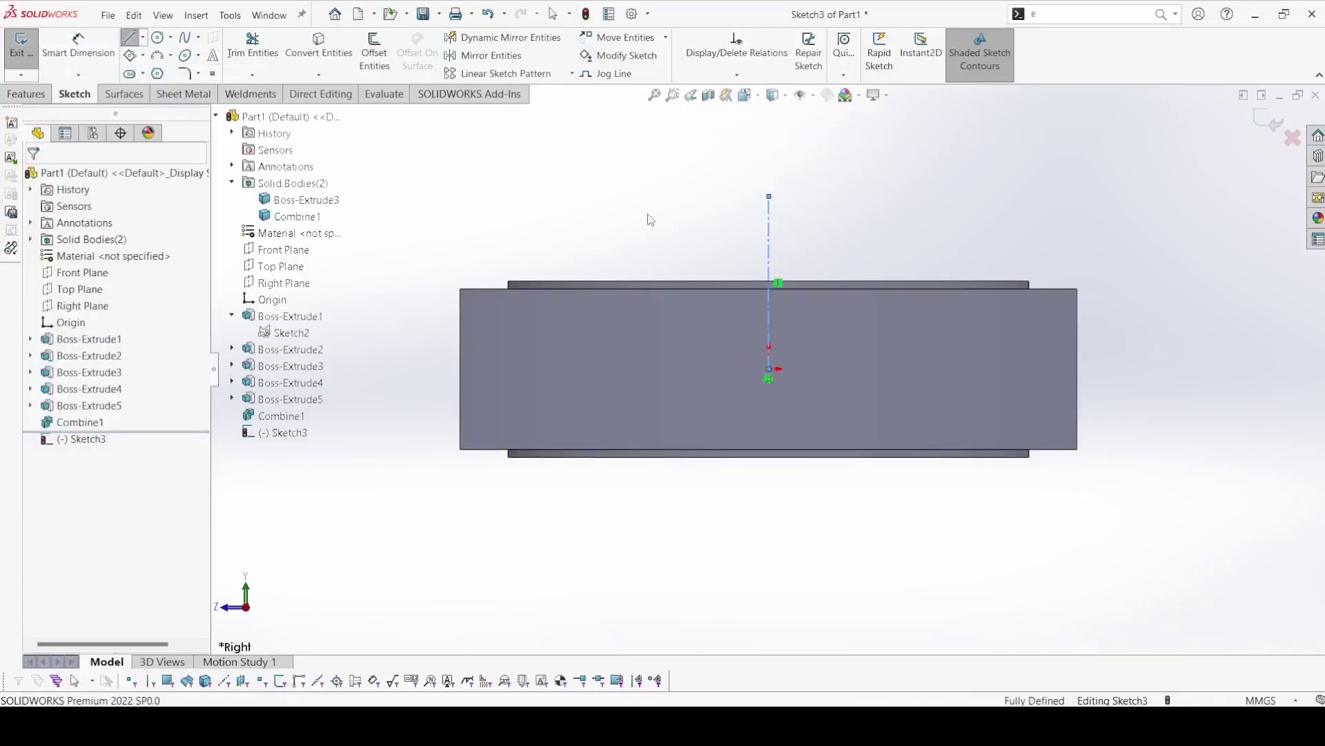
key("Escape")
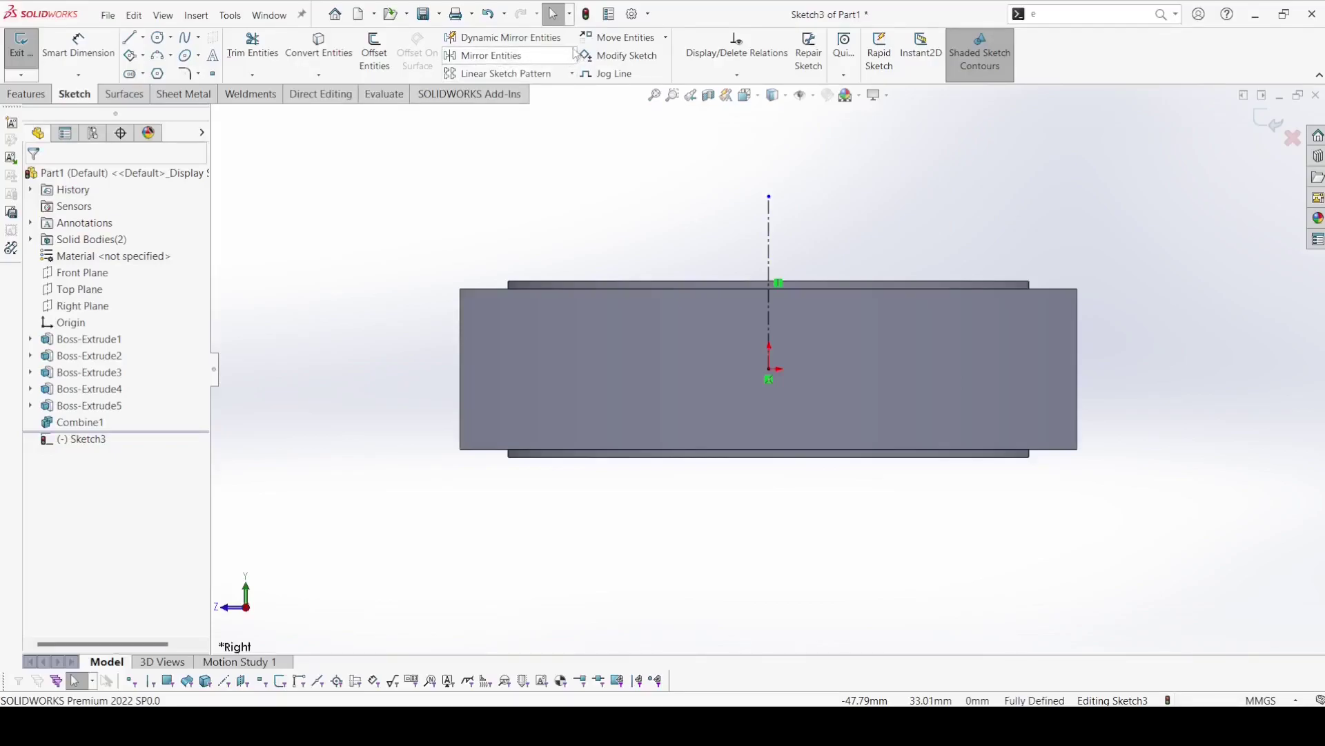
- Draw two concentric circles left of the centreline, mirrored to the right side
left_click(550, 40)
left_click(769, 207)
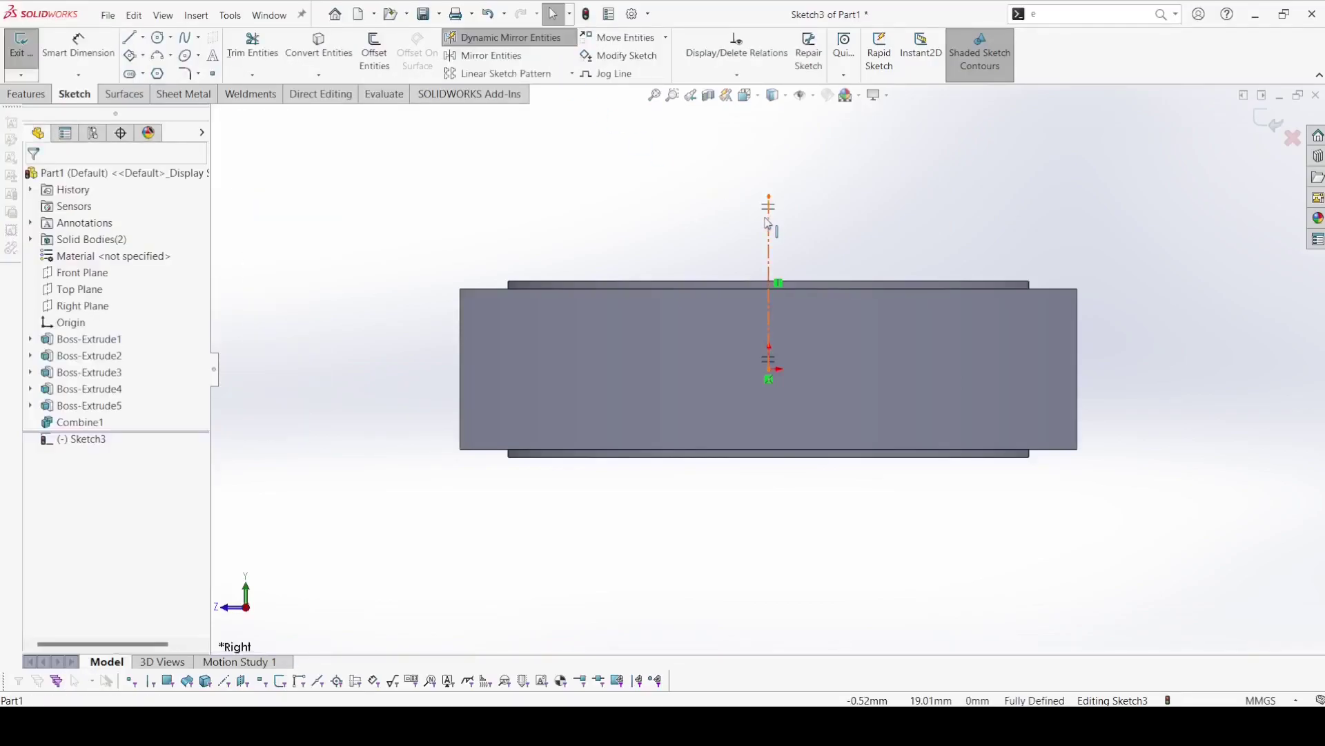
left_click(542, 368)
left_click(585, 393)
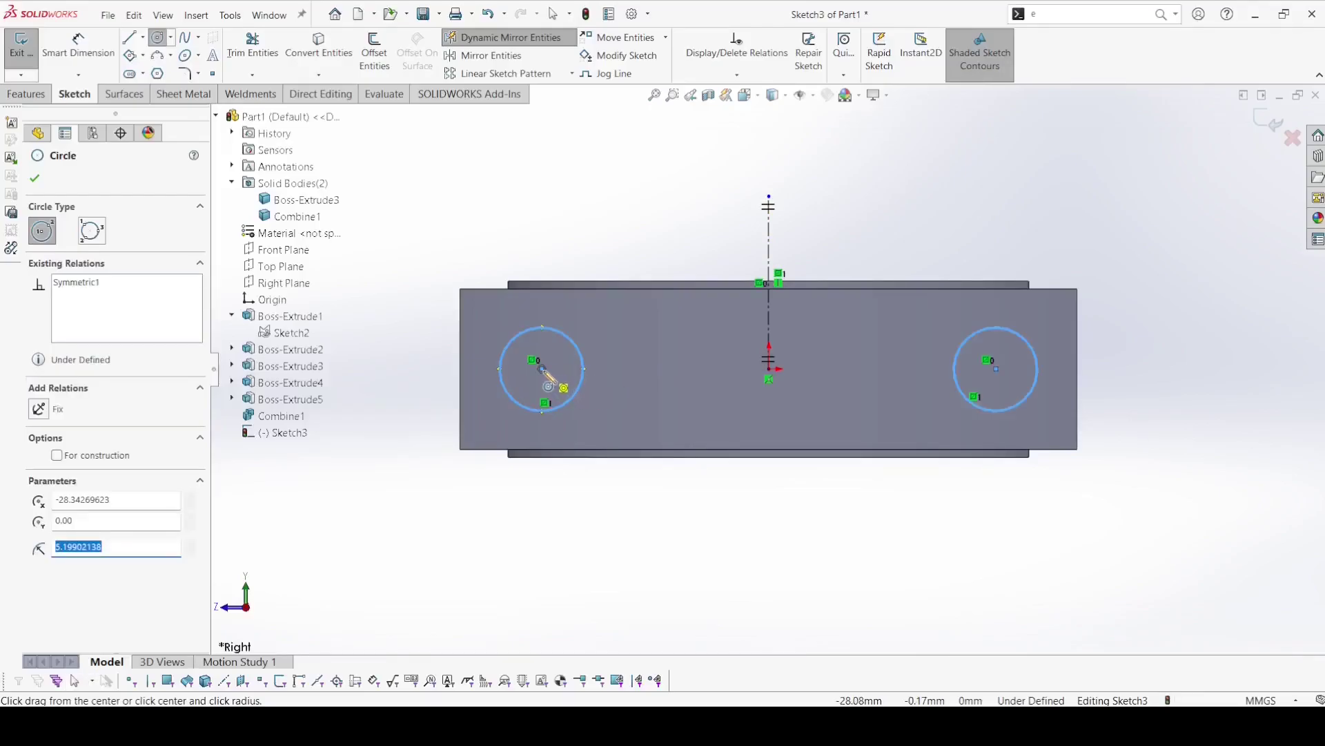
left_click(542, 368)
left_click(566, 376)
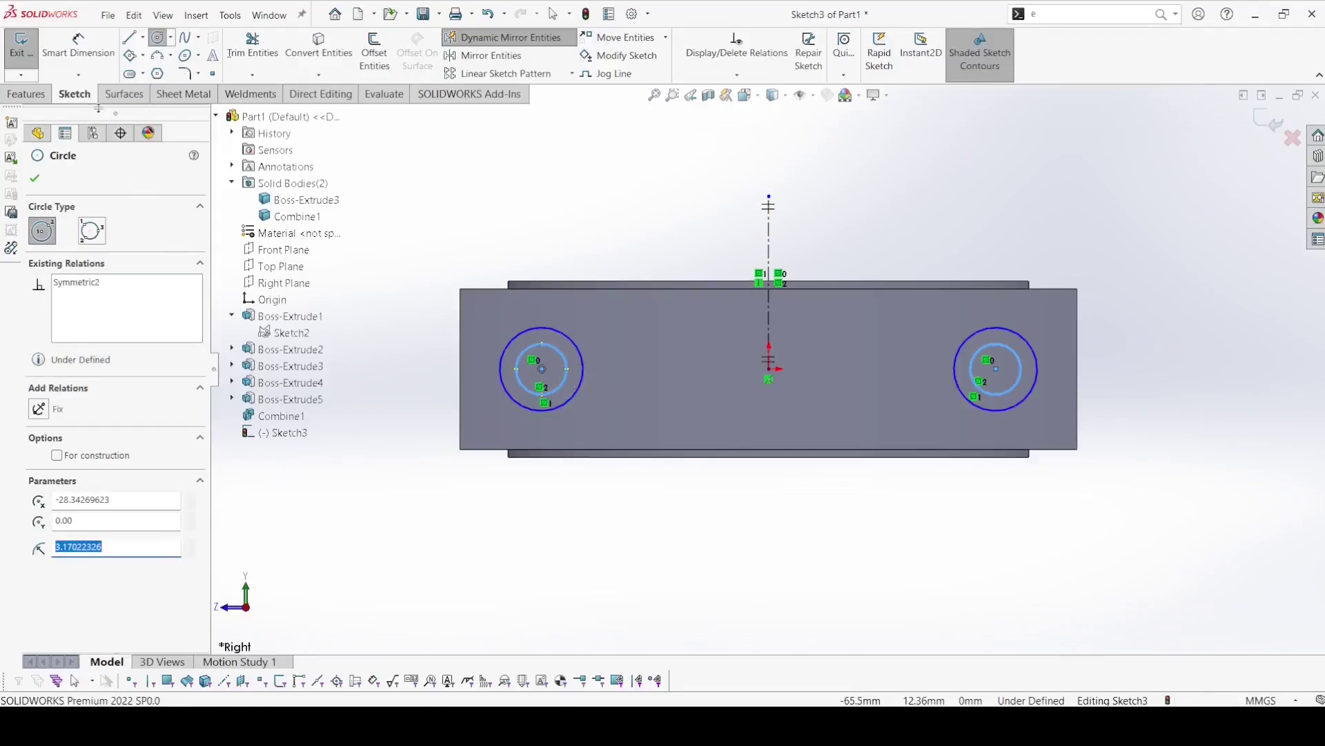
left_click(37, 179)
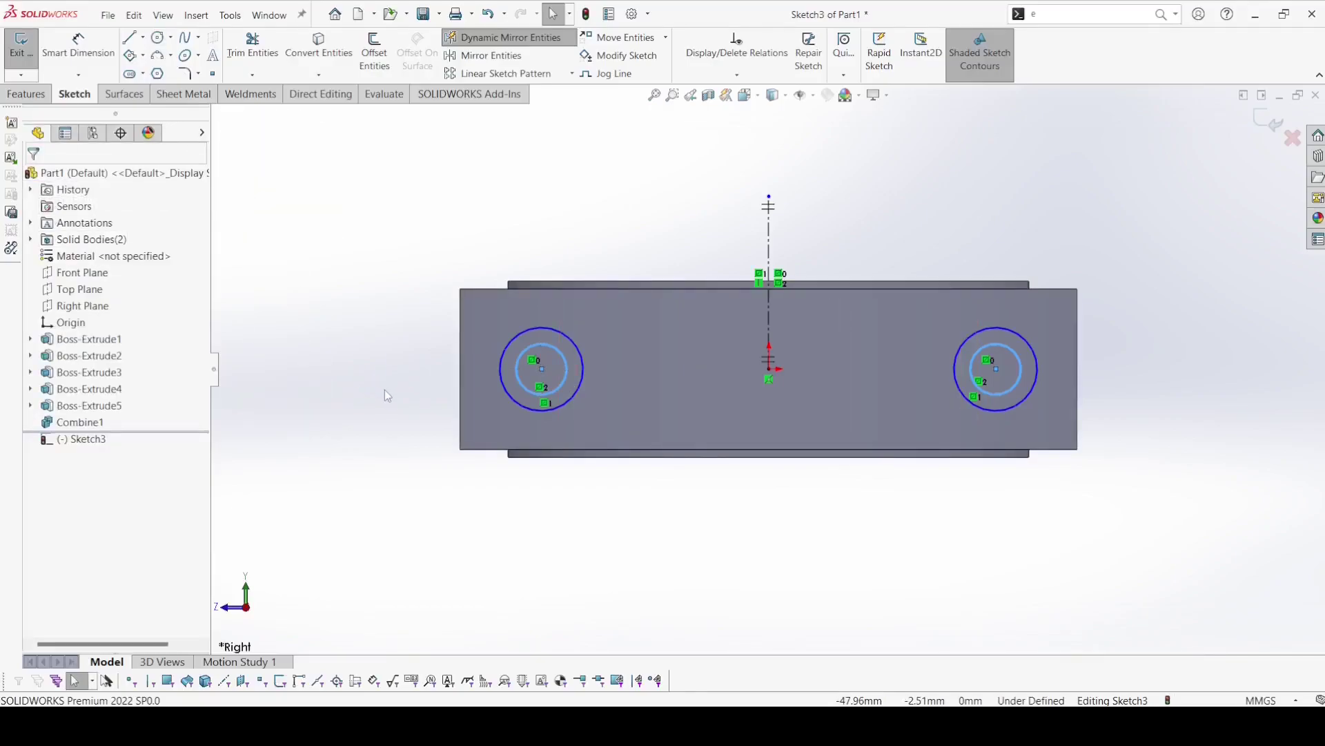
key("Escape")
- Dimension the left outer circle Ø16 and the small circle centre 8 mm below the top edge
left_click(78, 45)
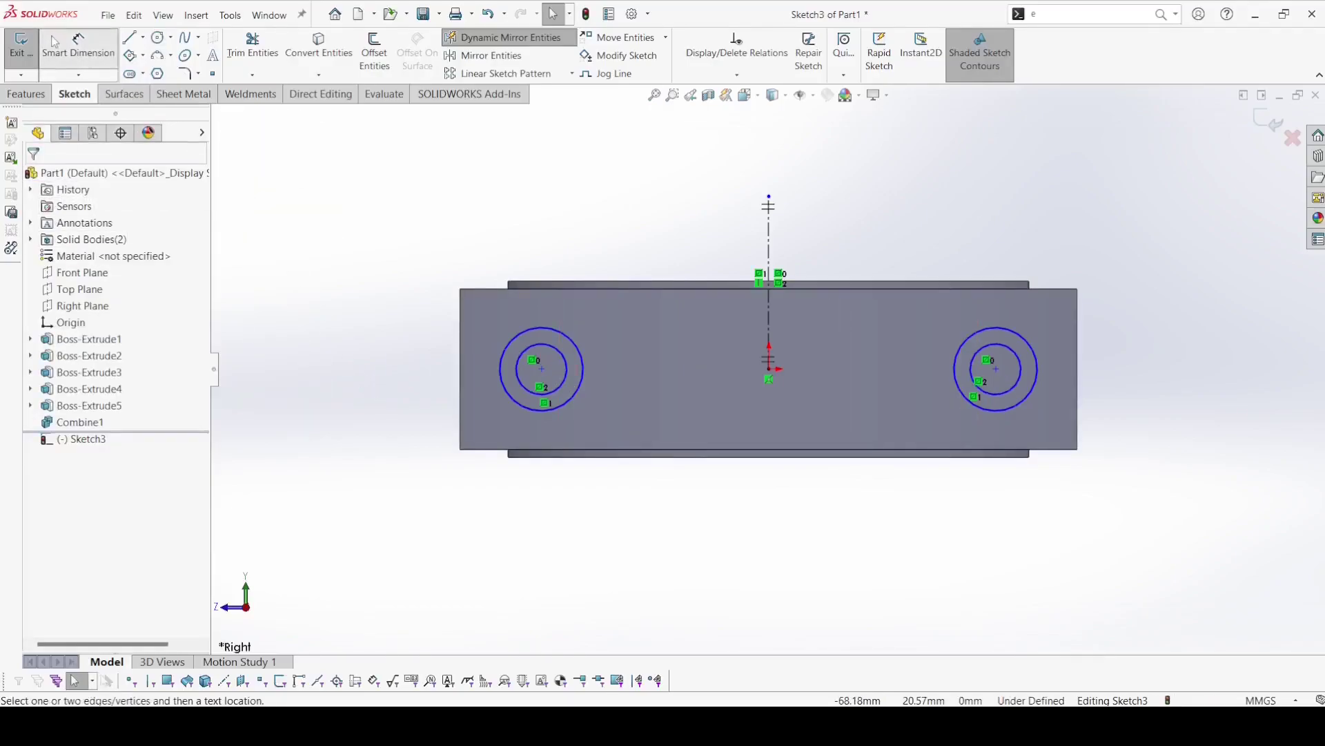
left_click(562, 334)
left_click(561, 215)
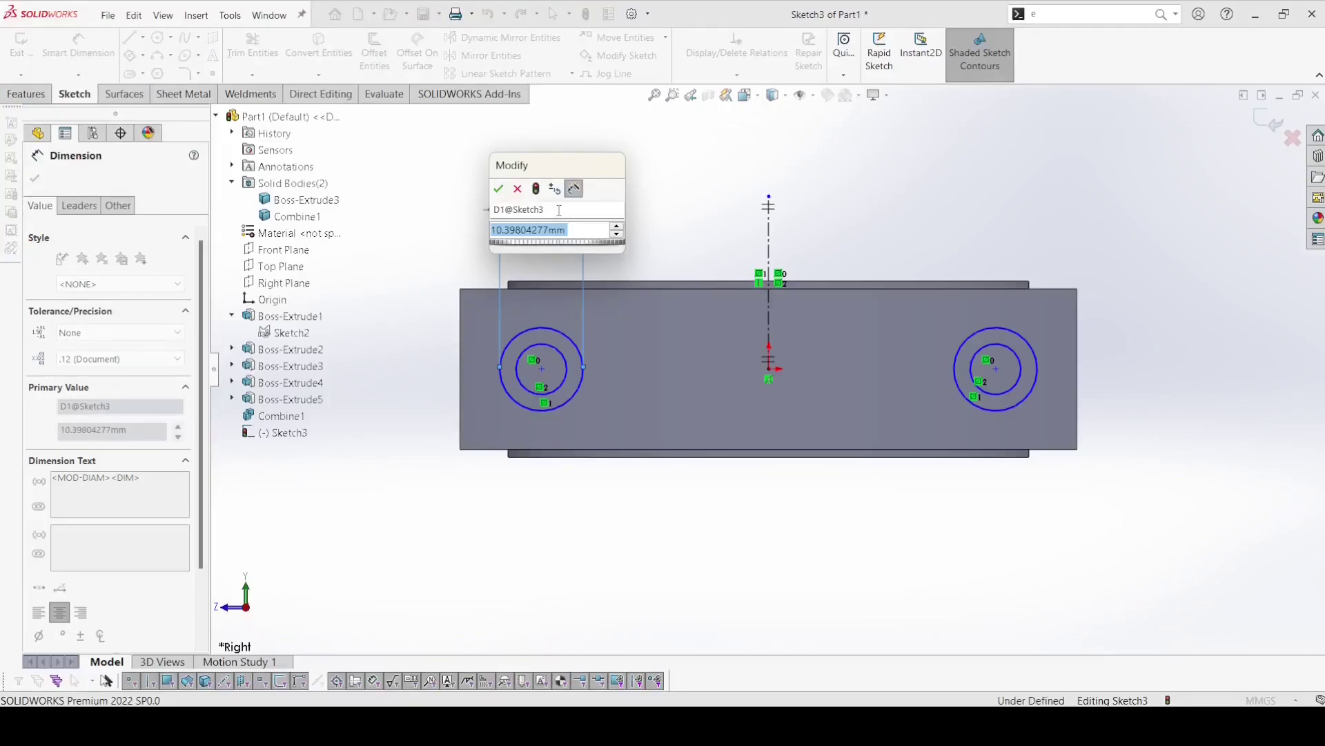
type("16")
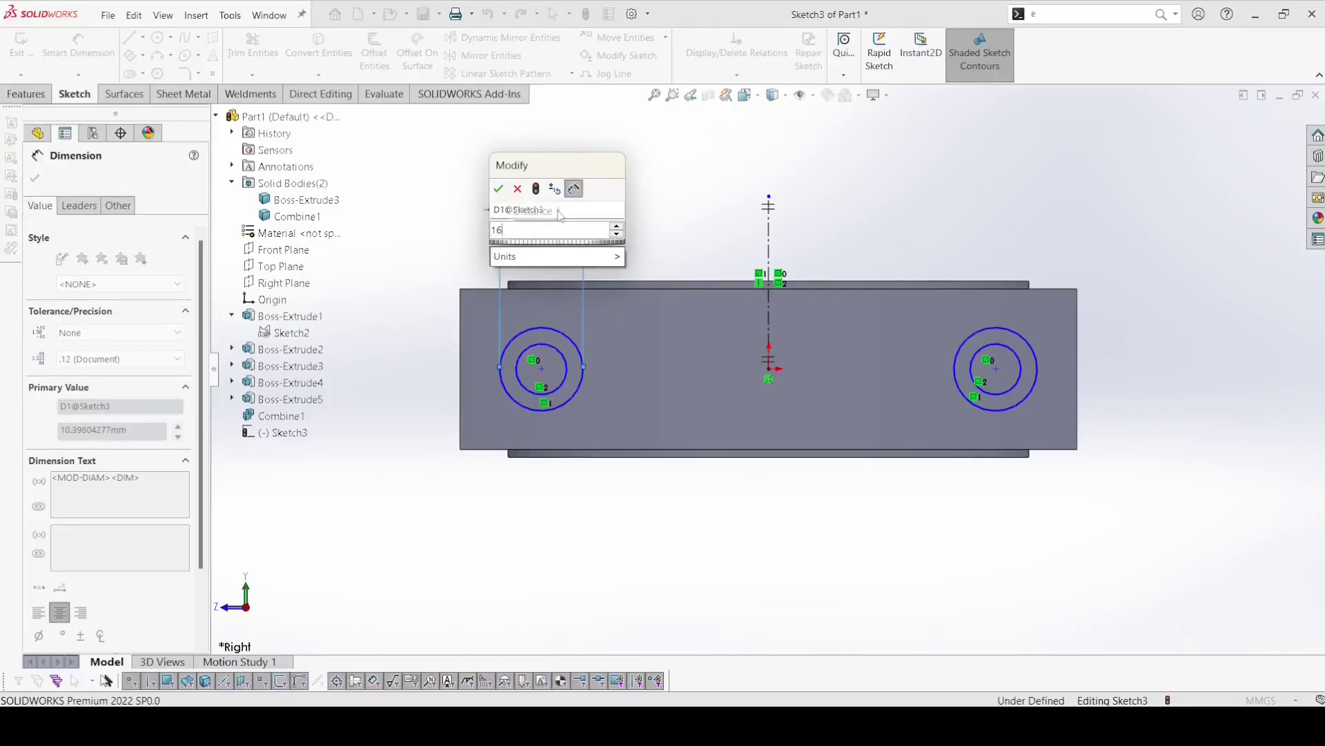
key("Return")
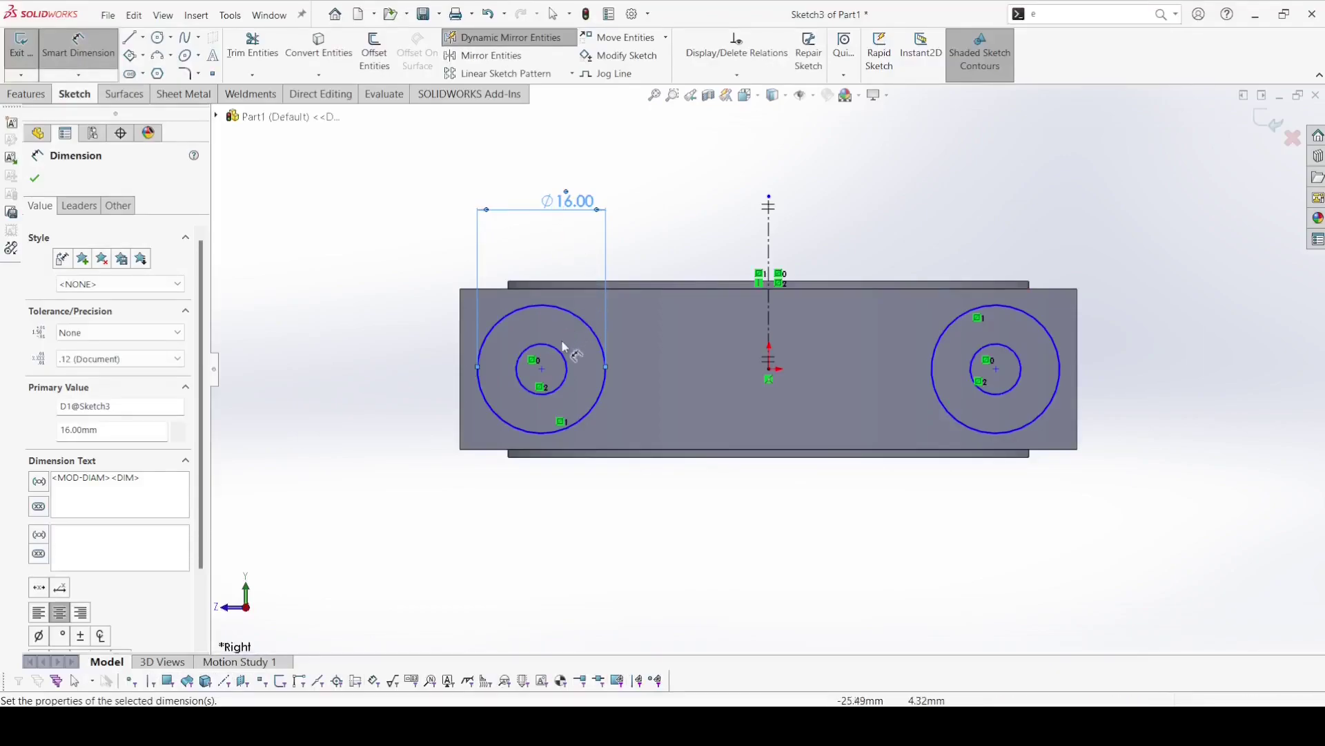
left_click(558, 350)
left_click(551, 285)
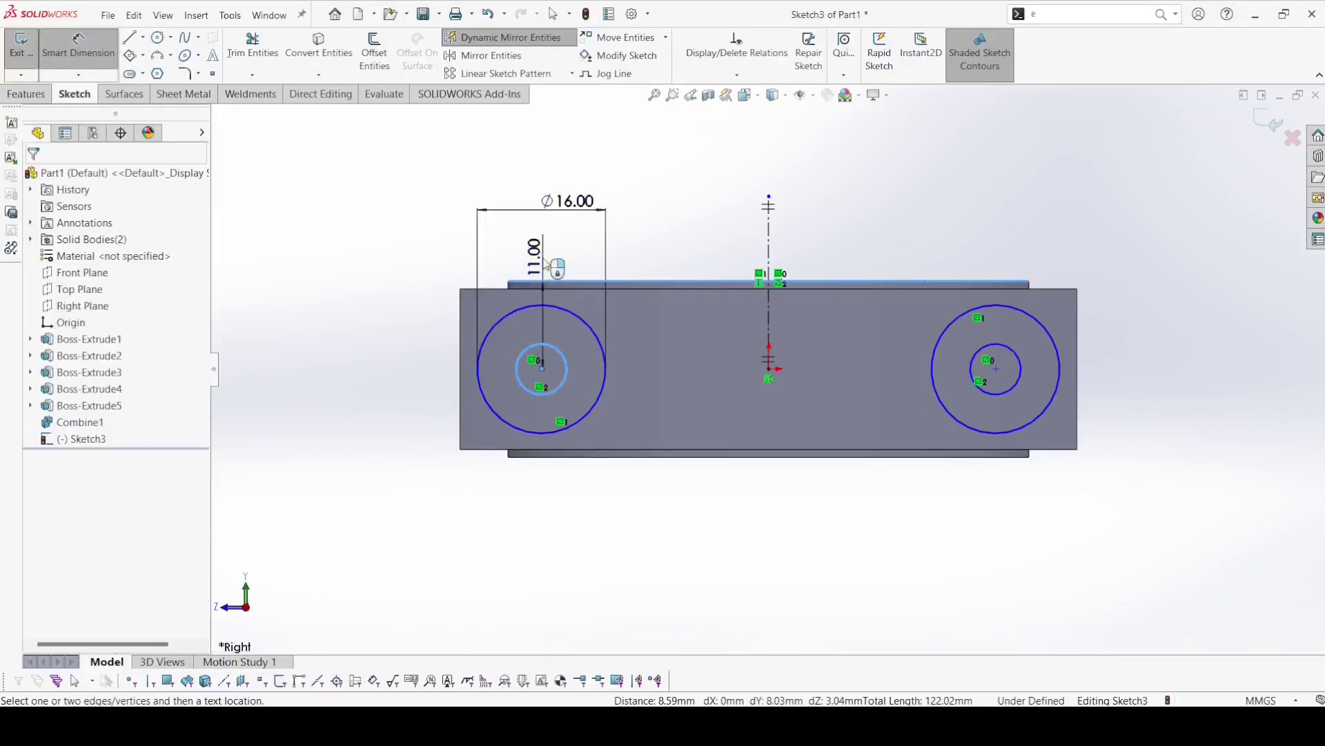
left_click(547, 262)
key("Return")
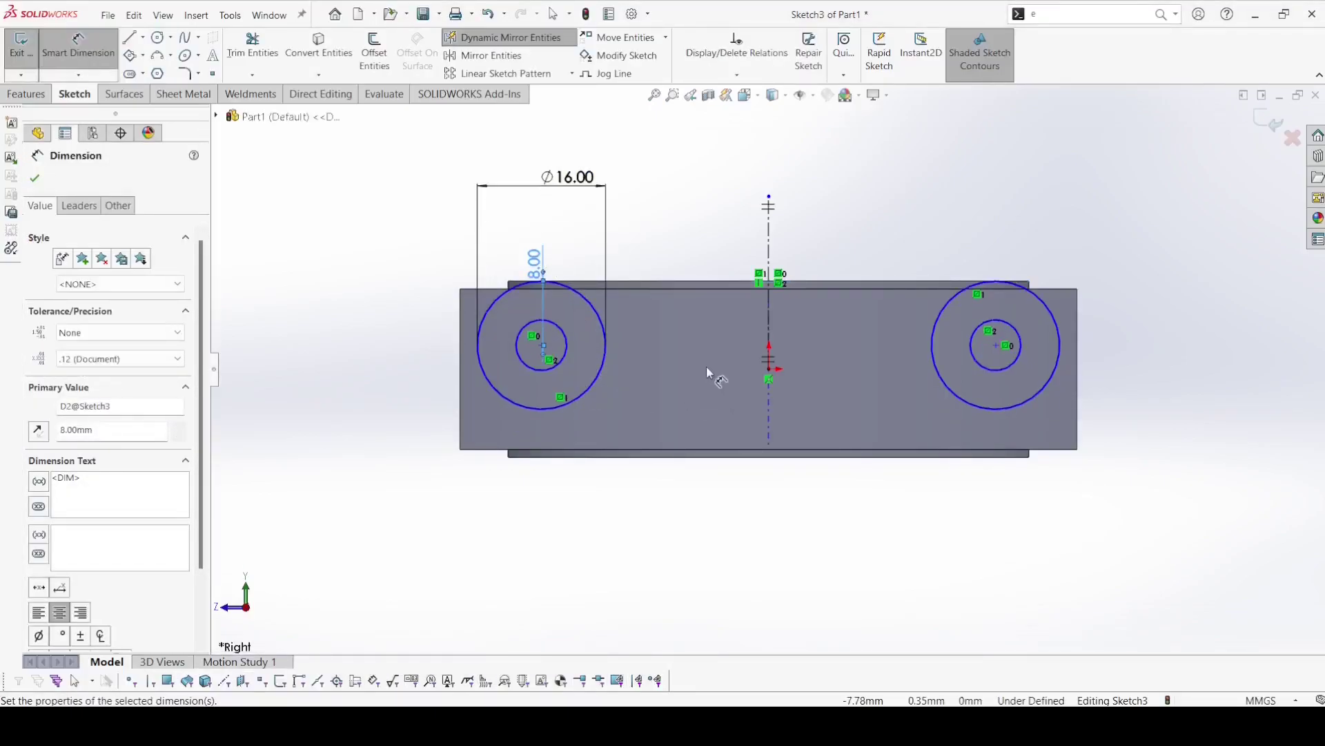
key("Escape")
- Add a Horizontal relation between the small circle centre and origin, then undo it
left_click(542, 344)
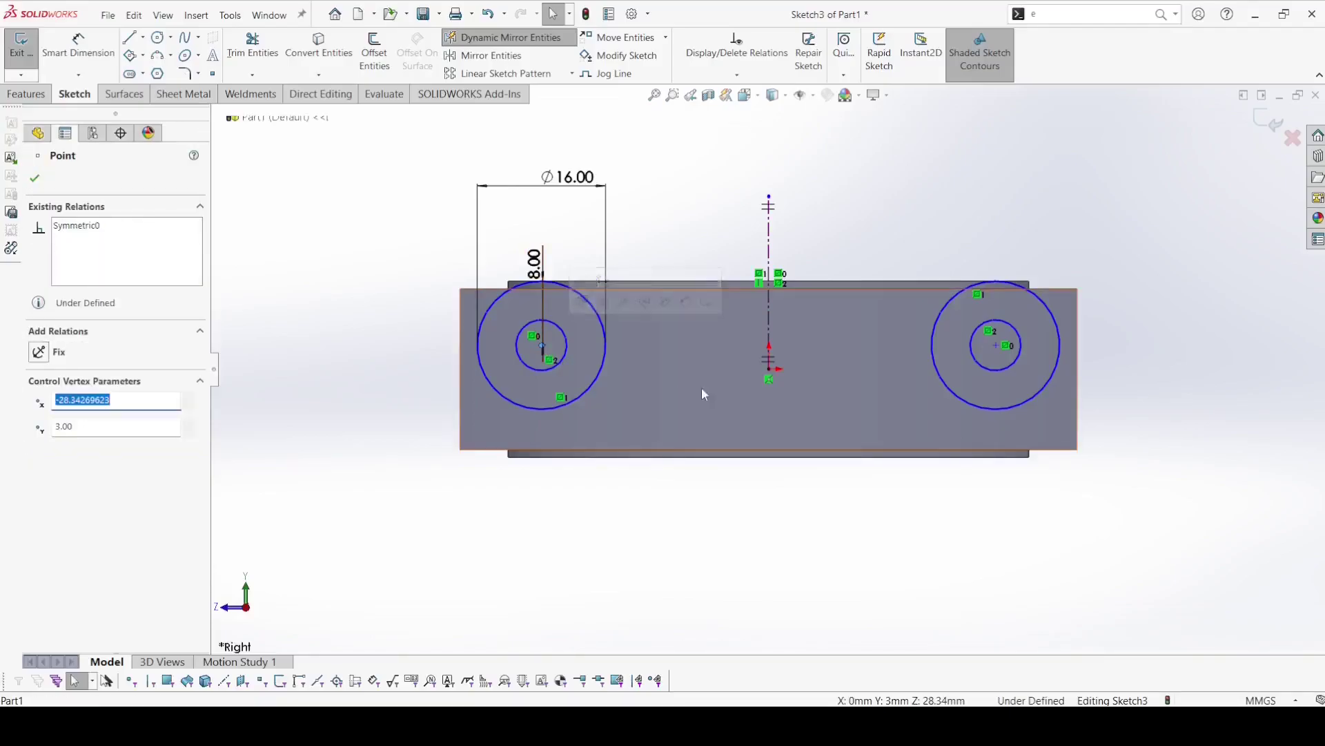
left_click(769, 369, "ctrl")
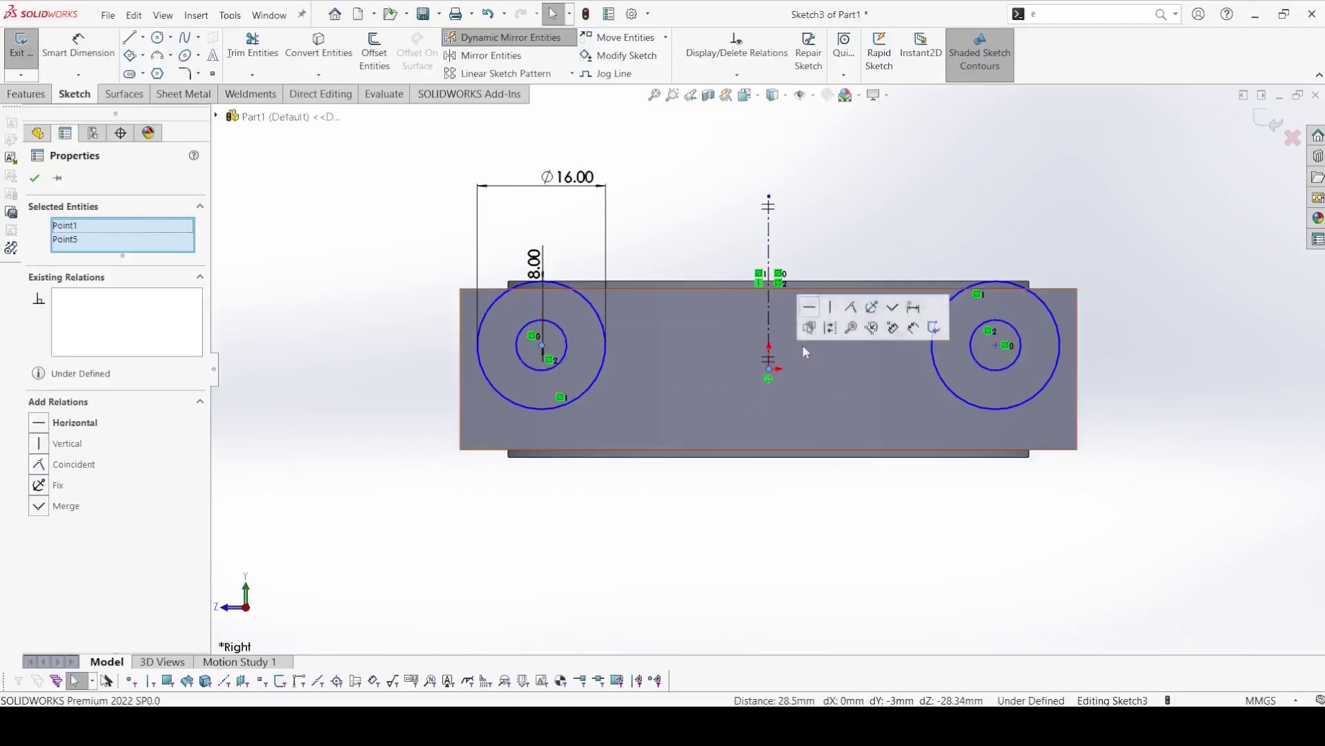
left_click(809, 306)
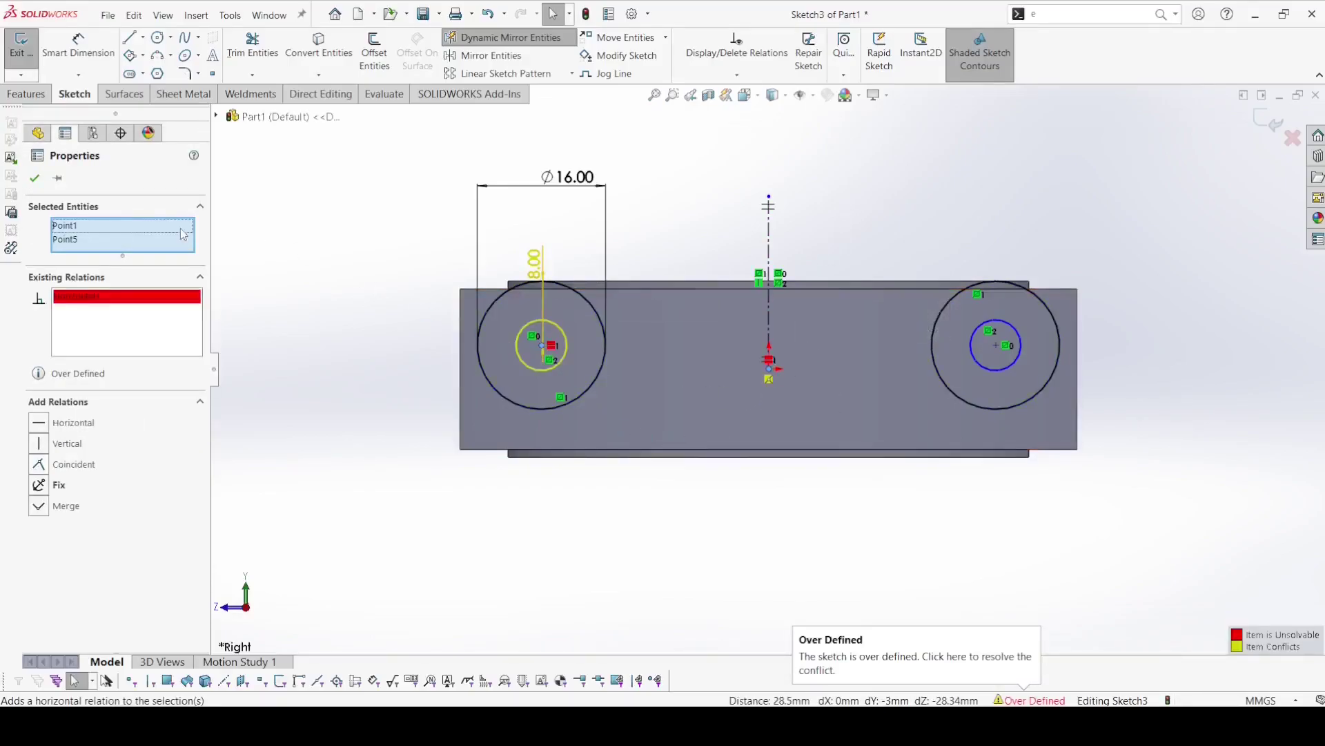
left_click(366, 374)
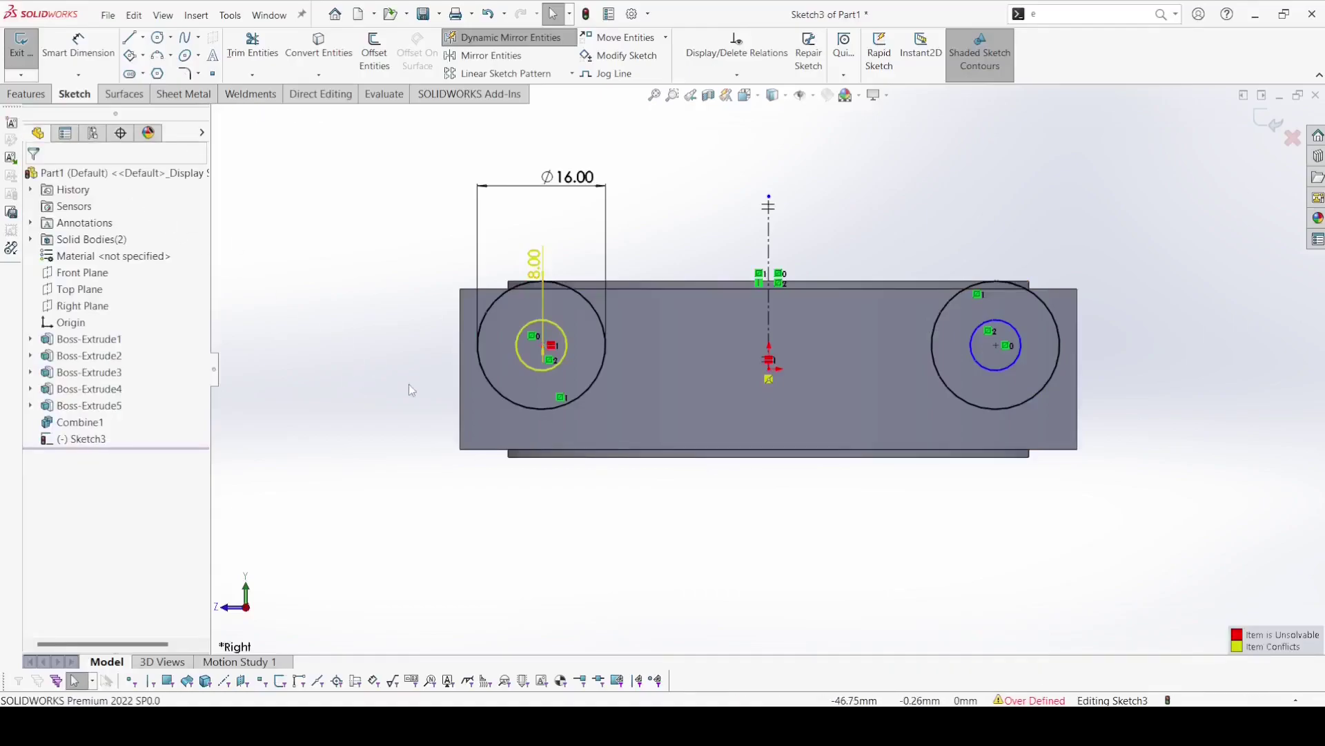
key("ctrl+z")
- Reposition the mirrored circles and delete the 8 mm vertical dimension
key("Escape")
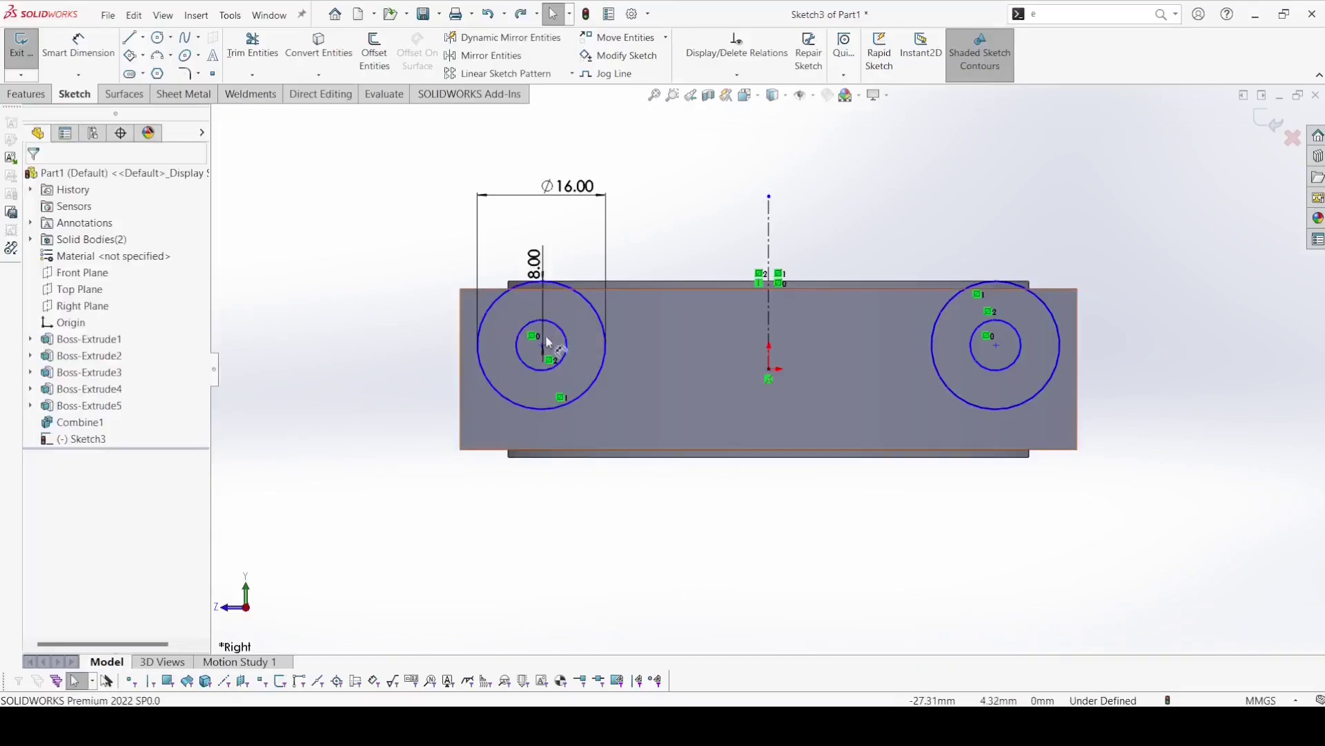
left_click_drag(527, 361, 572, 366)
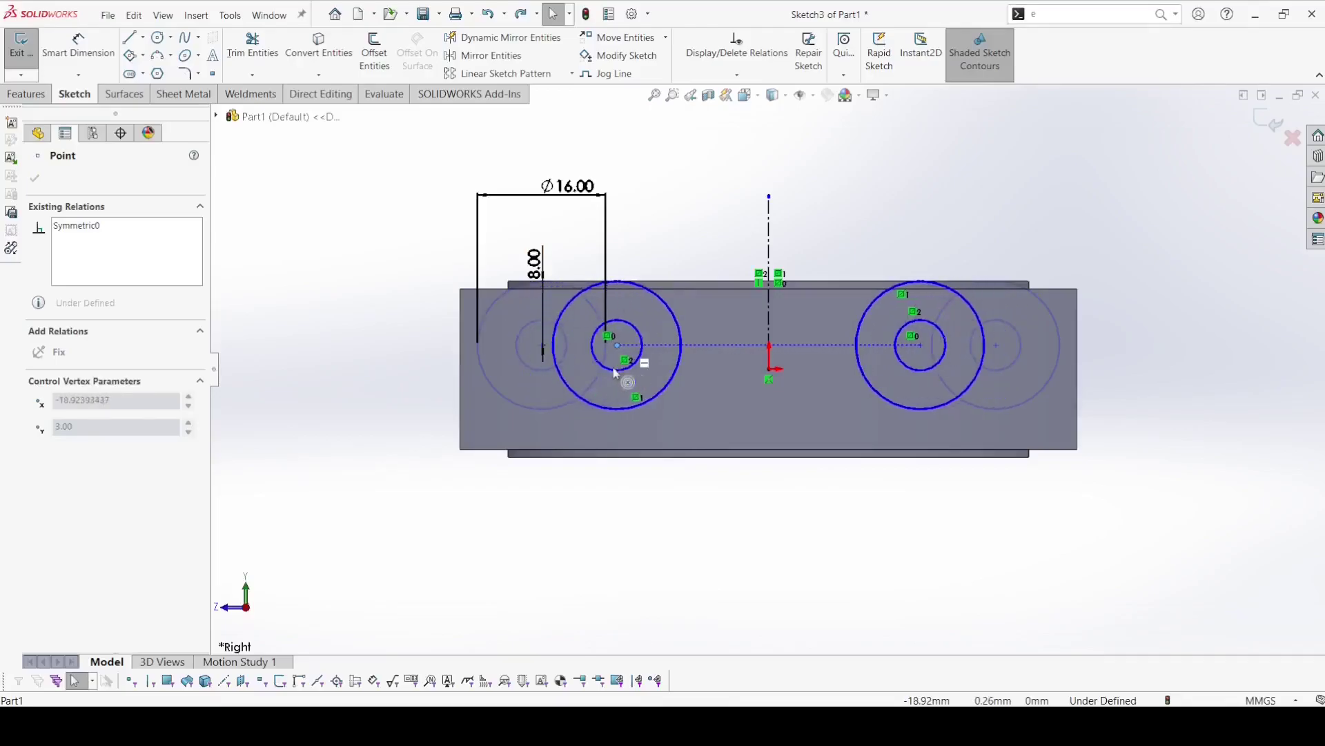
left_click(627, 486)
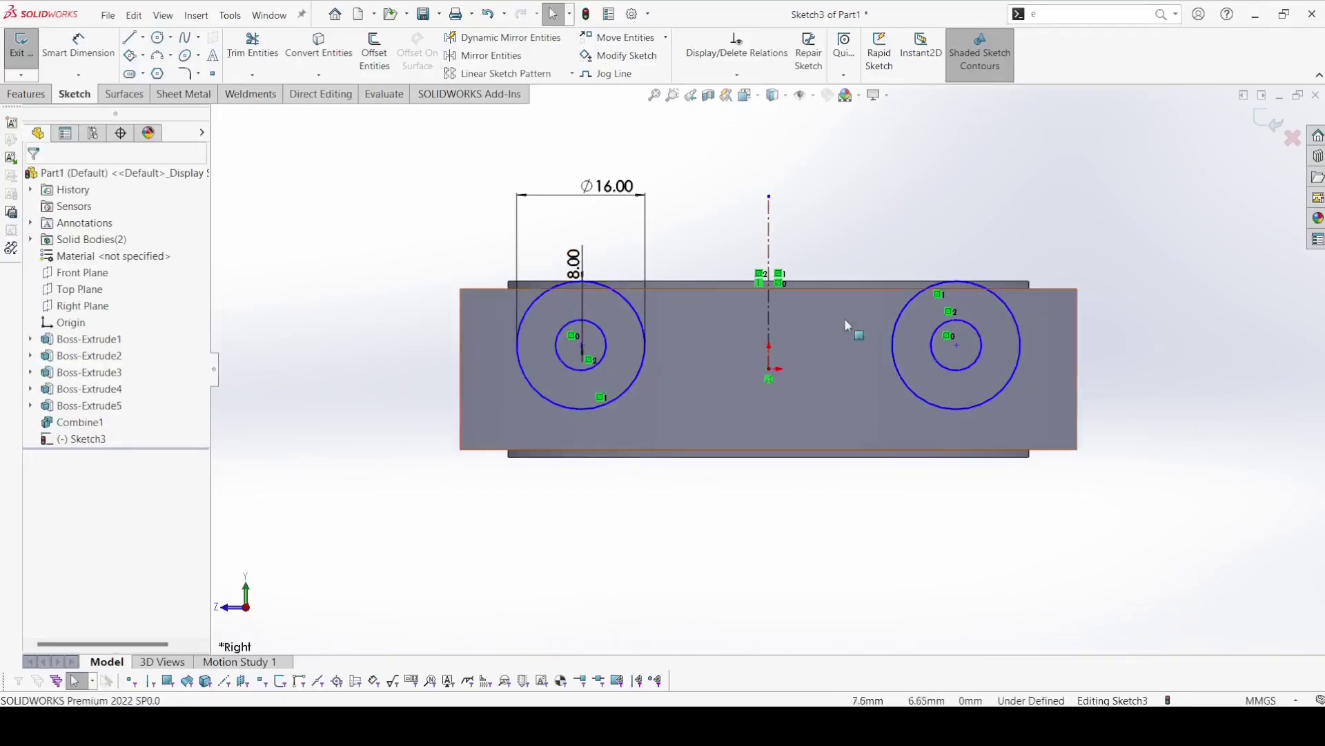
left_click_drag(958, 342, 1043, 345)
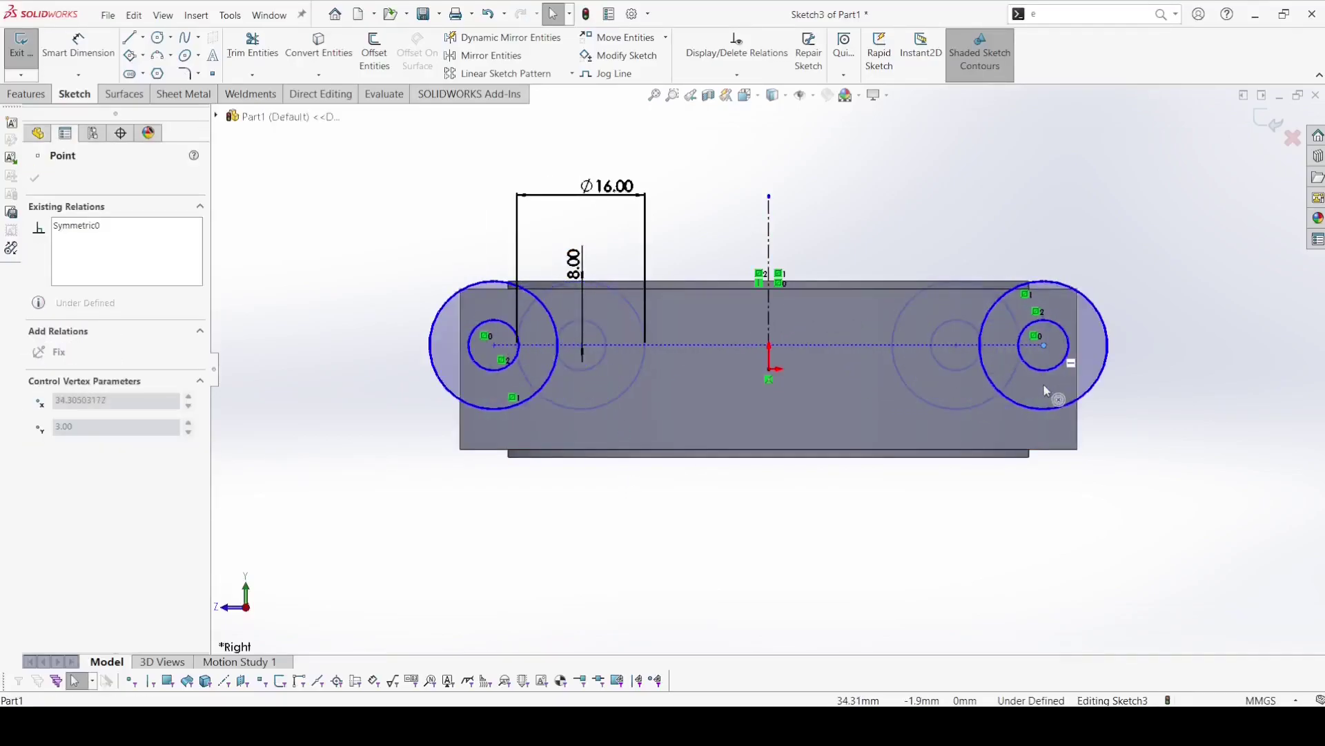
left_click(496, 265)
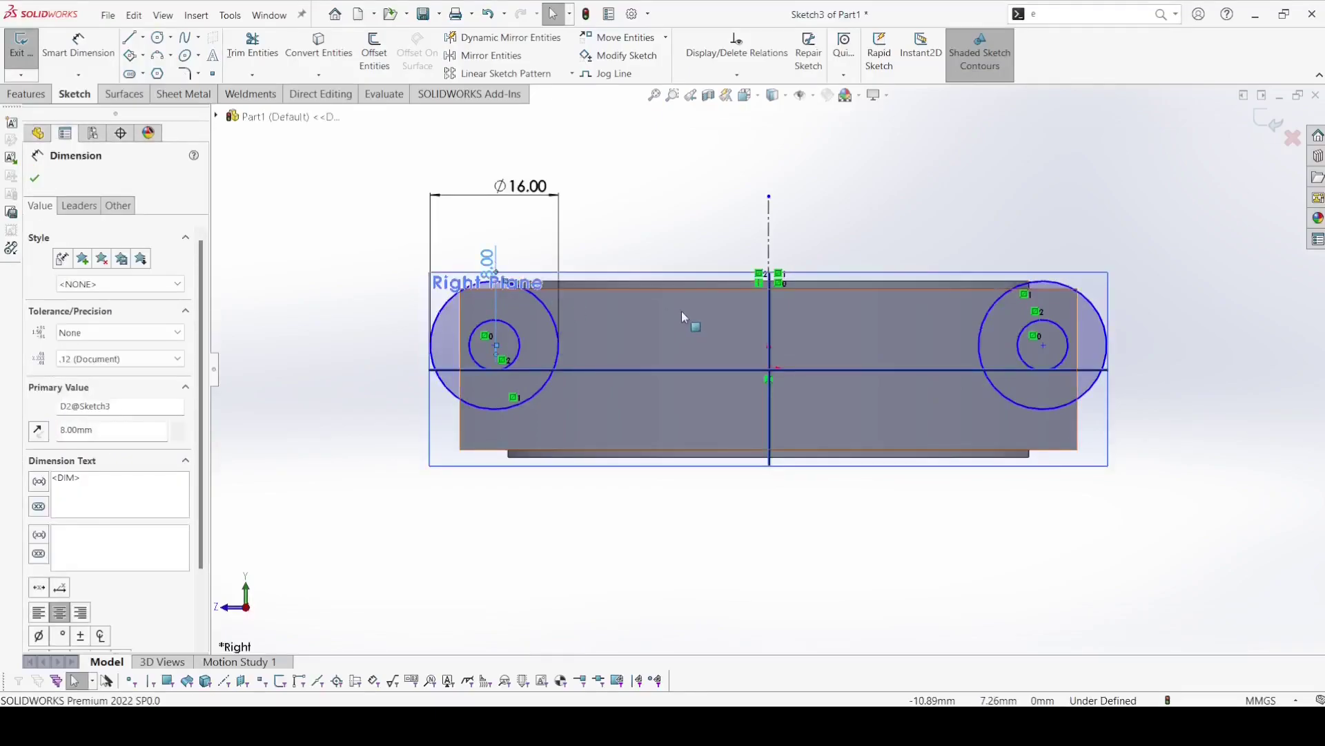
key("Delete")
- Dimension the small left circle to an 8 mm diameter
left_click(78, 40)
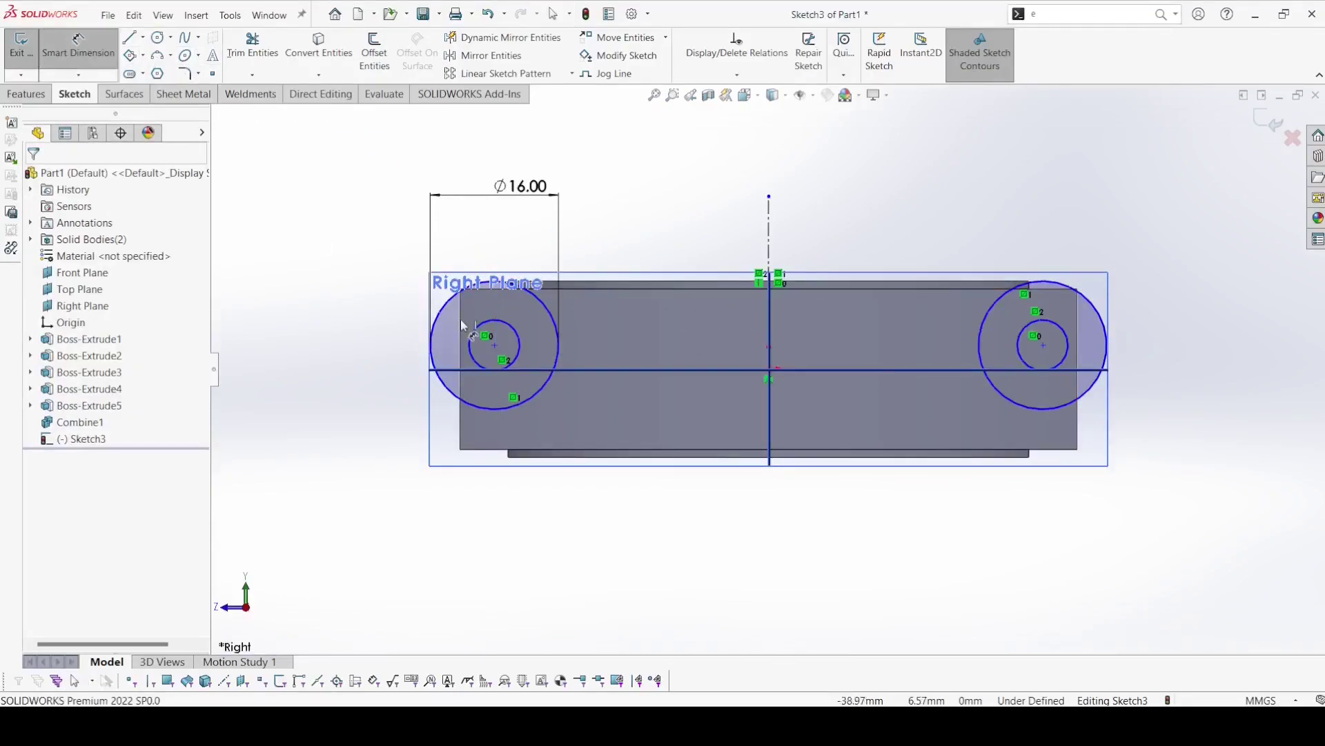
left_click(502, 354)
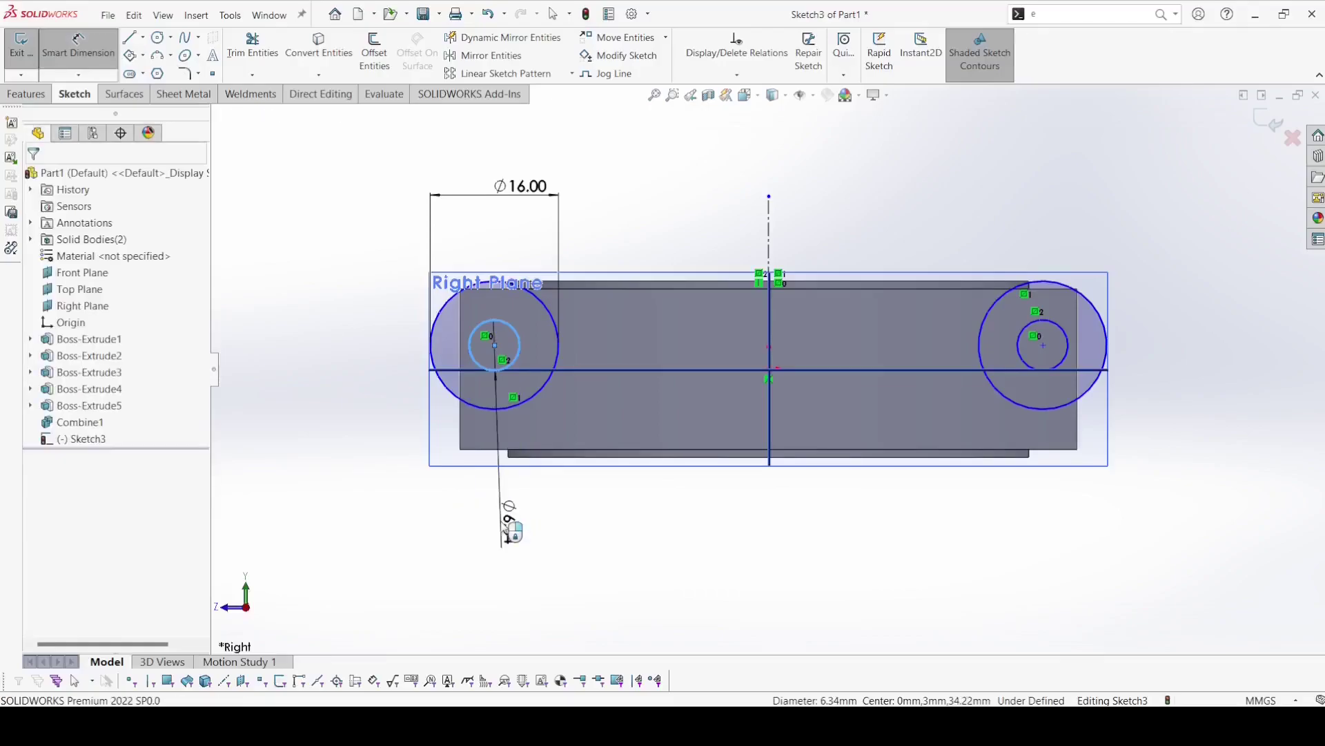
left_click(503, 521)
type("8")
key("Return")
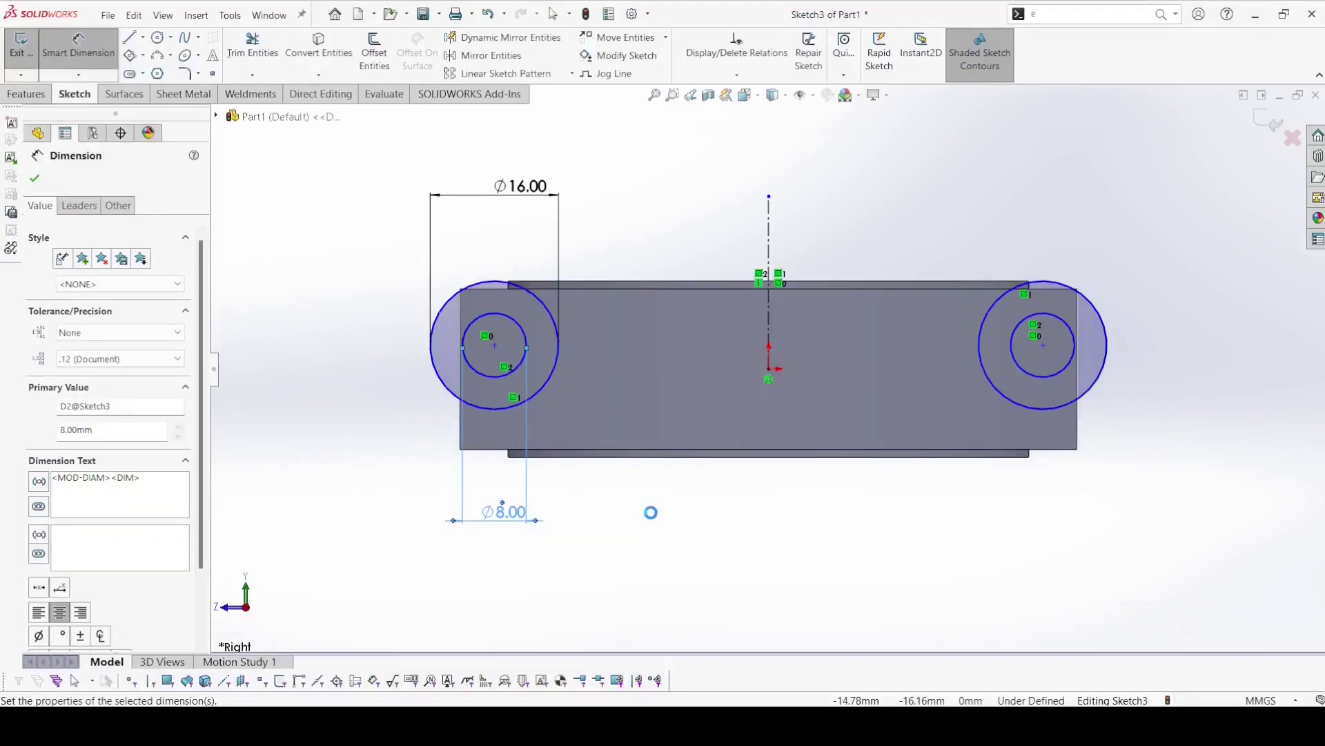
key("Escape")
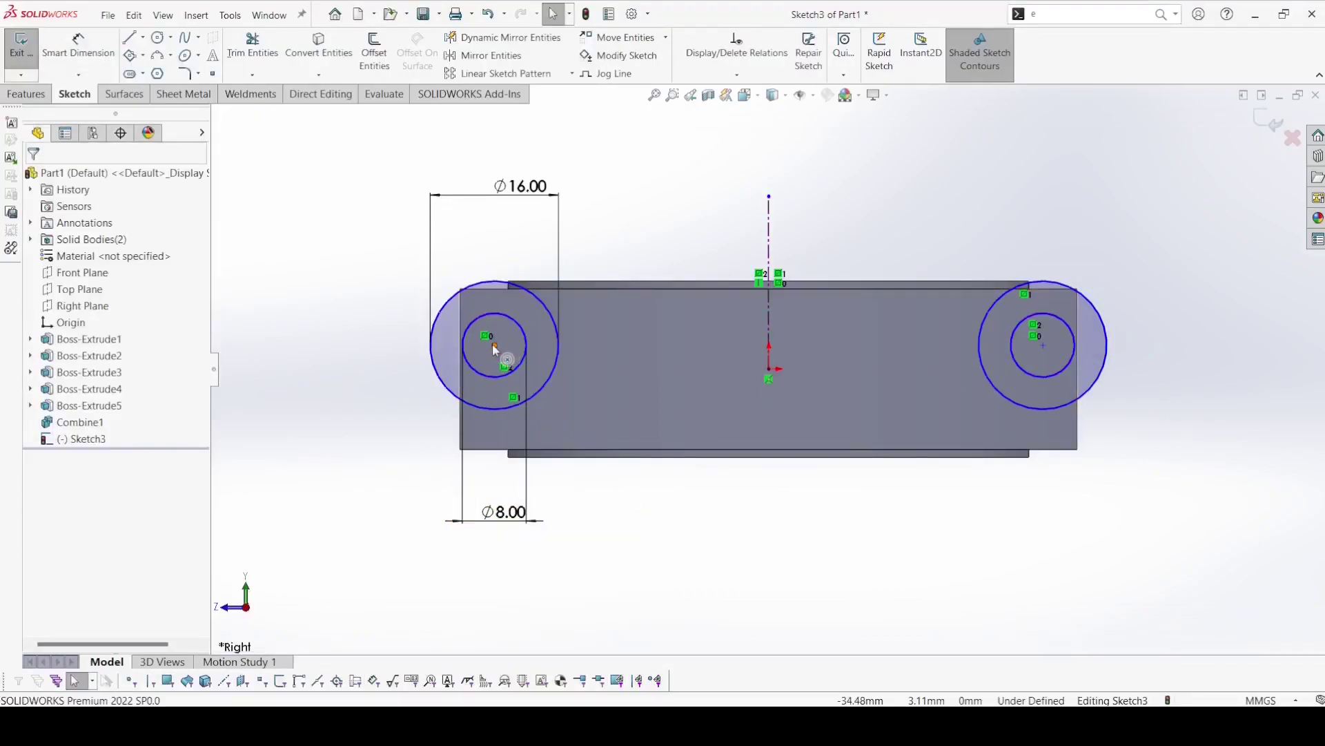
- Add a Horizontal relation between the circle centre and the origin
left_click(495, 344)
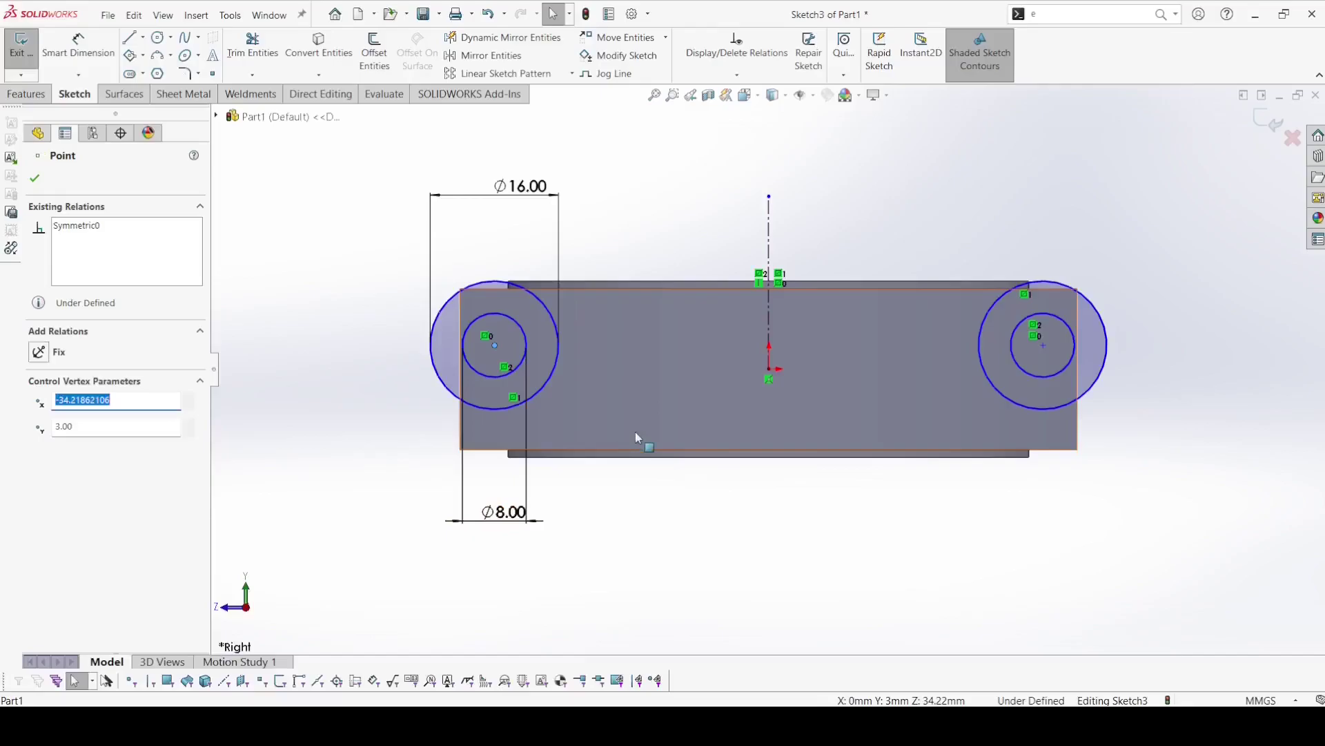
left_click(769, 368, "ctrl")
left_click(817, 306)
left_click(754, 476)
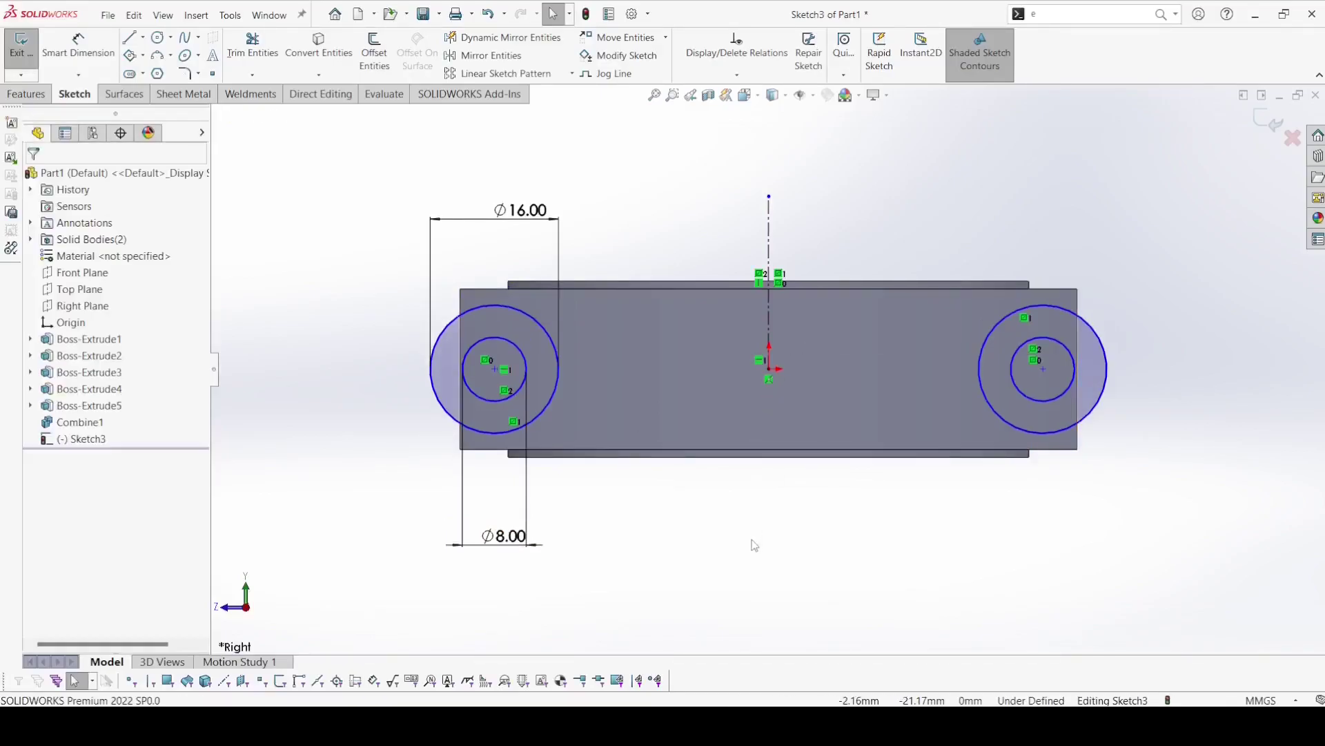
- Dimension the two circle centres 59 mm apart and exit the sketch
left_click(78, 48)
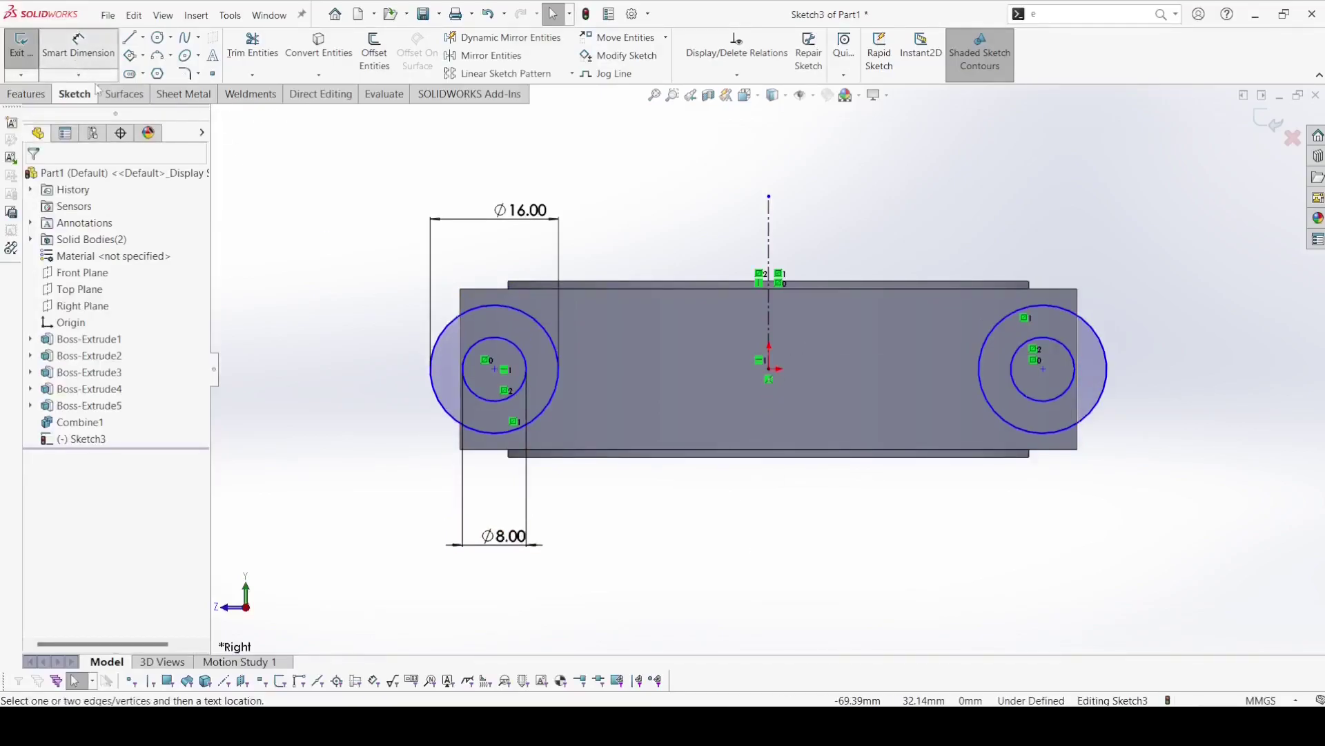
left_click(495, 368)
left_click(1043, 370)
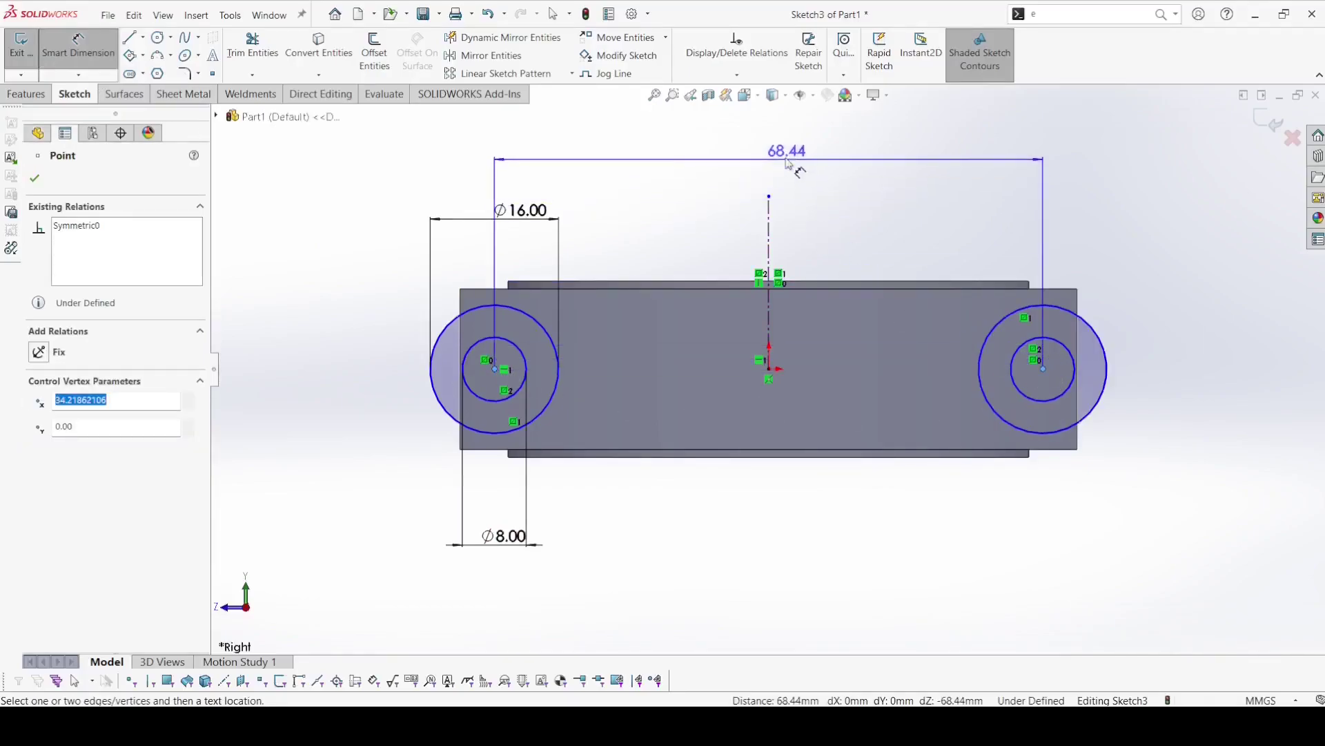
left_click(787, 162)
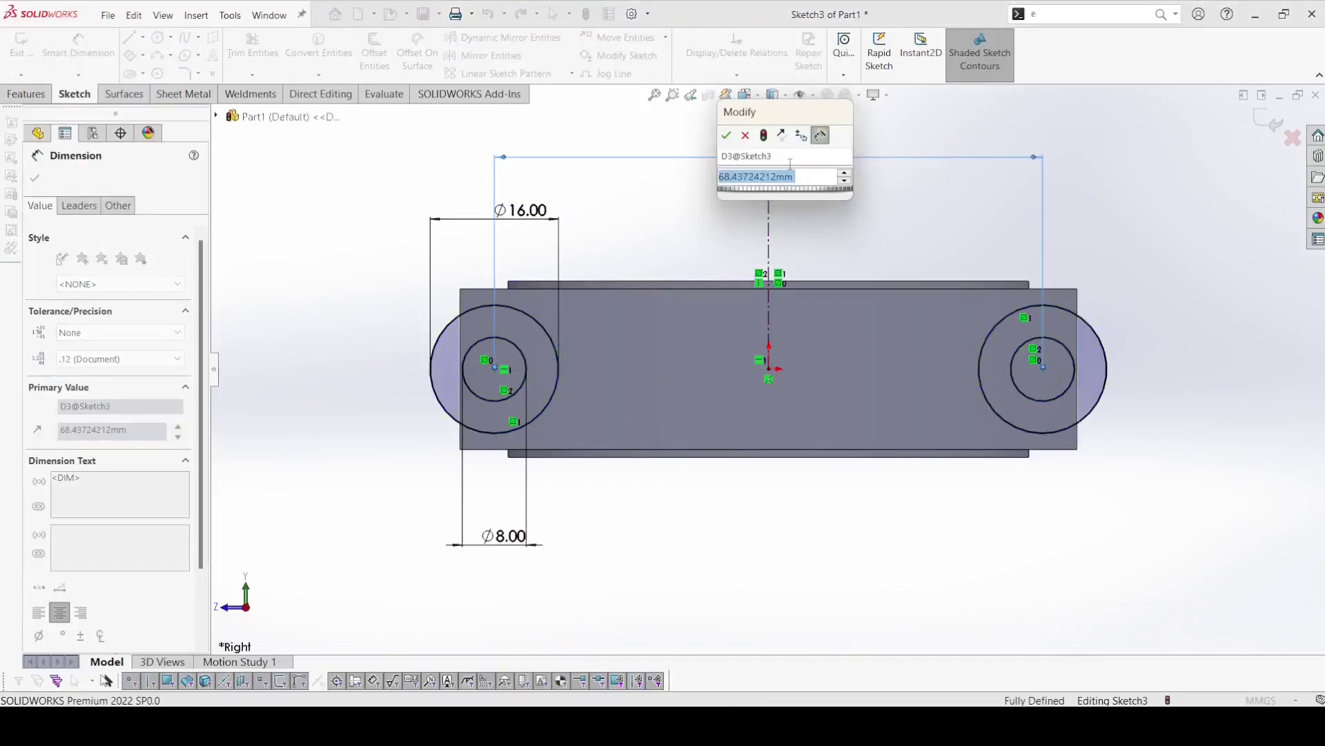
type("59")
key("Return")
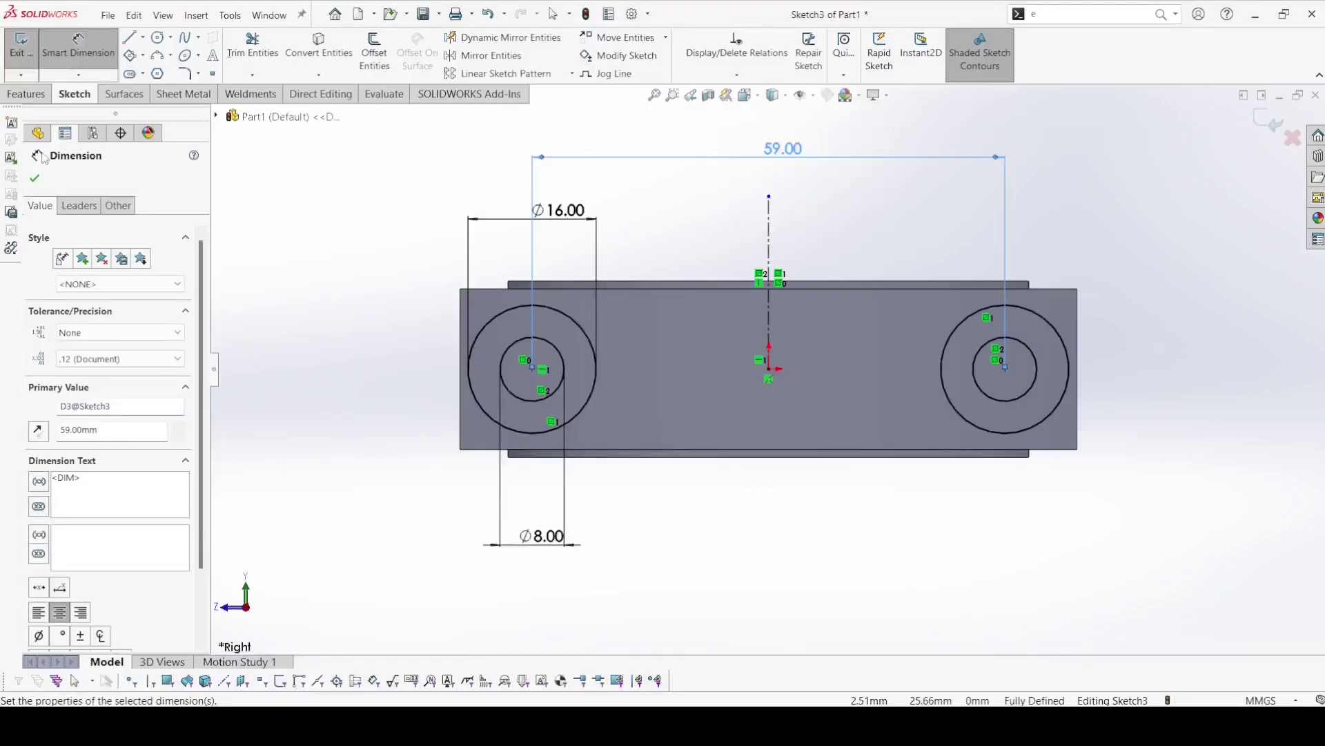
left_click(35, 178)
left_click(20, 45)
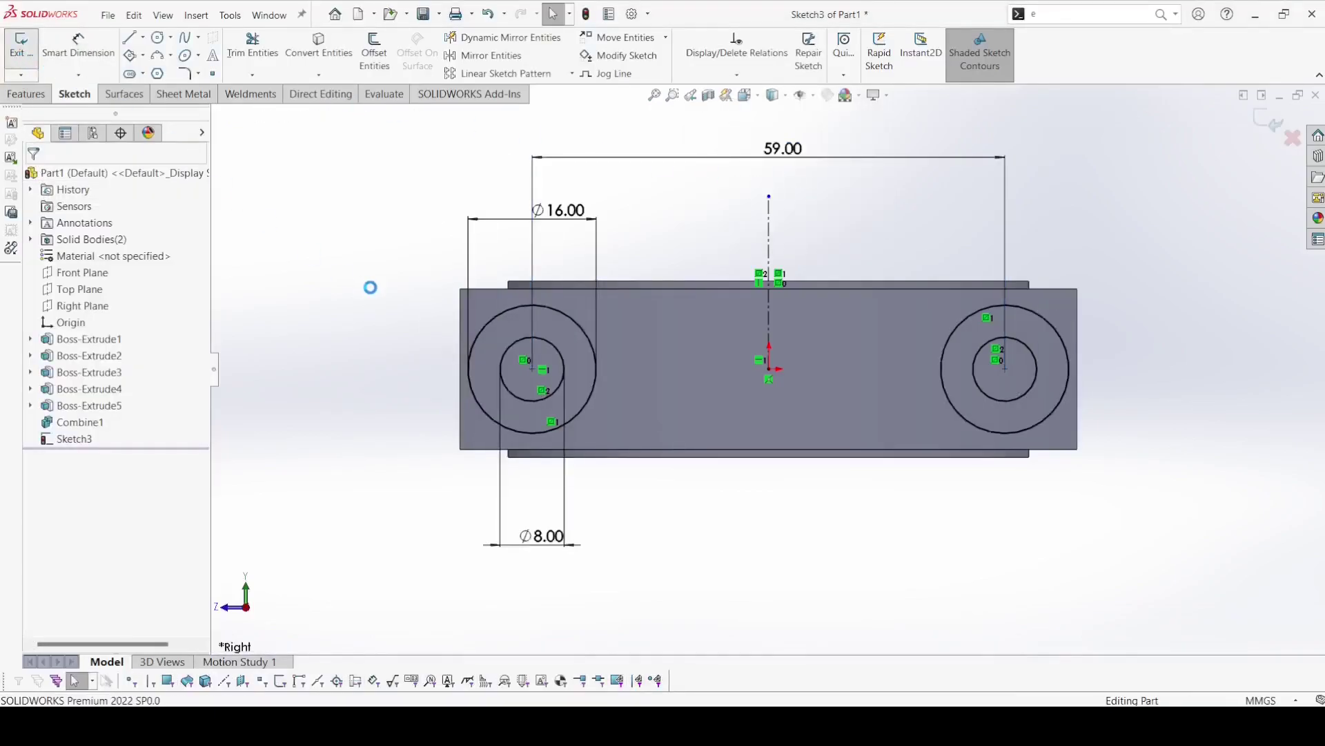
- Start an Extruded Cut with Sketch3 as its profile
type("q")
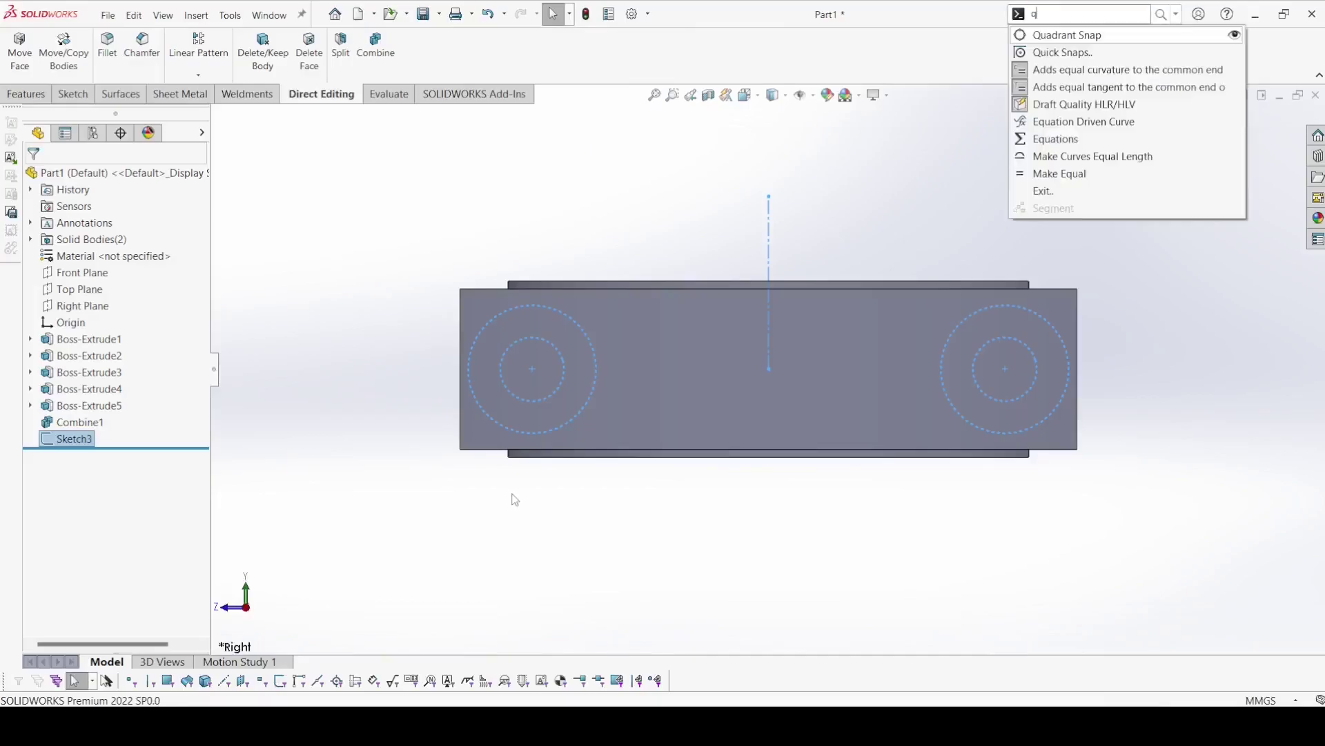
left_click(26, 94)
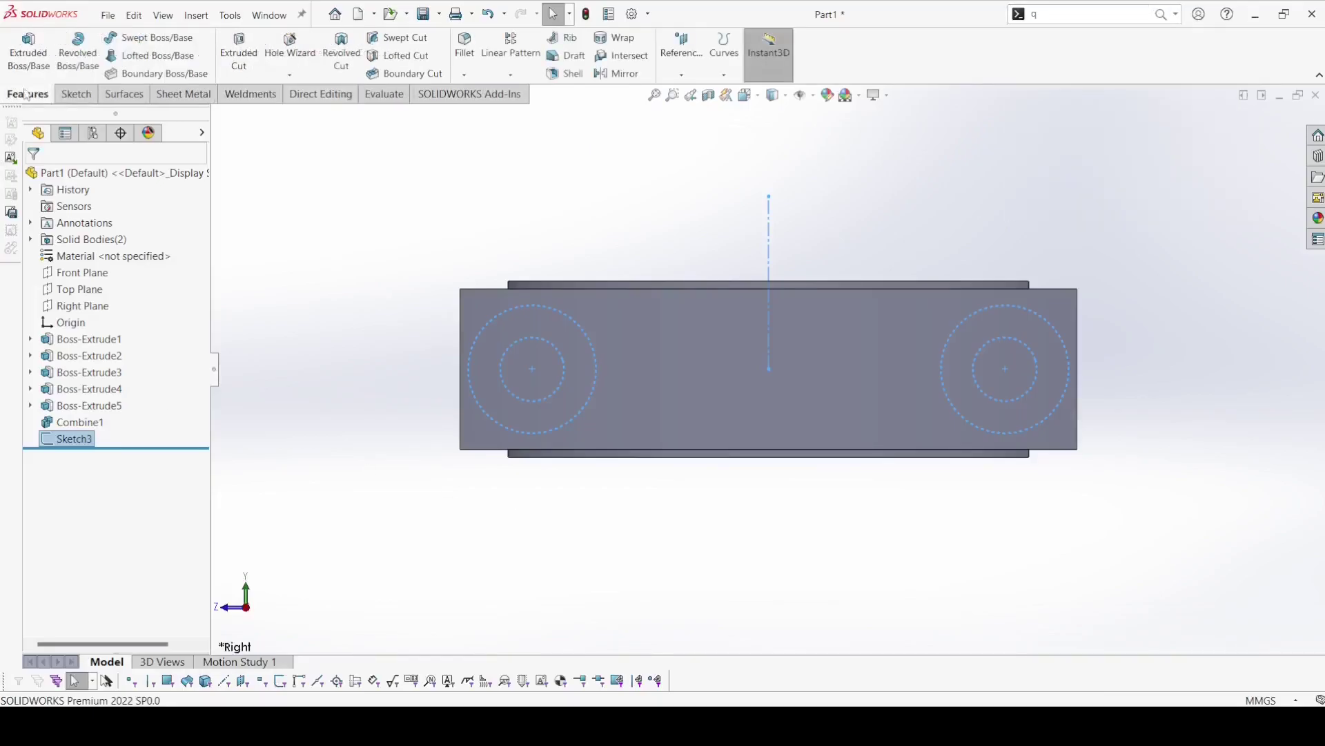
left_click(231, 61)
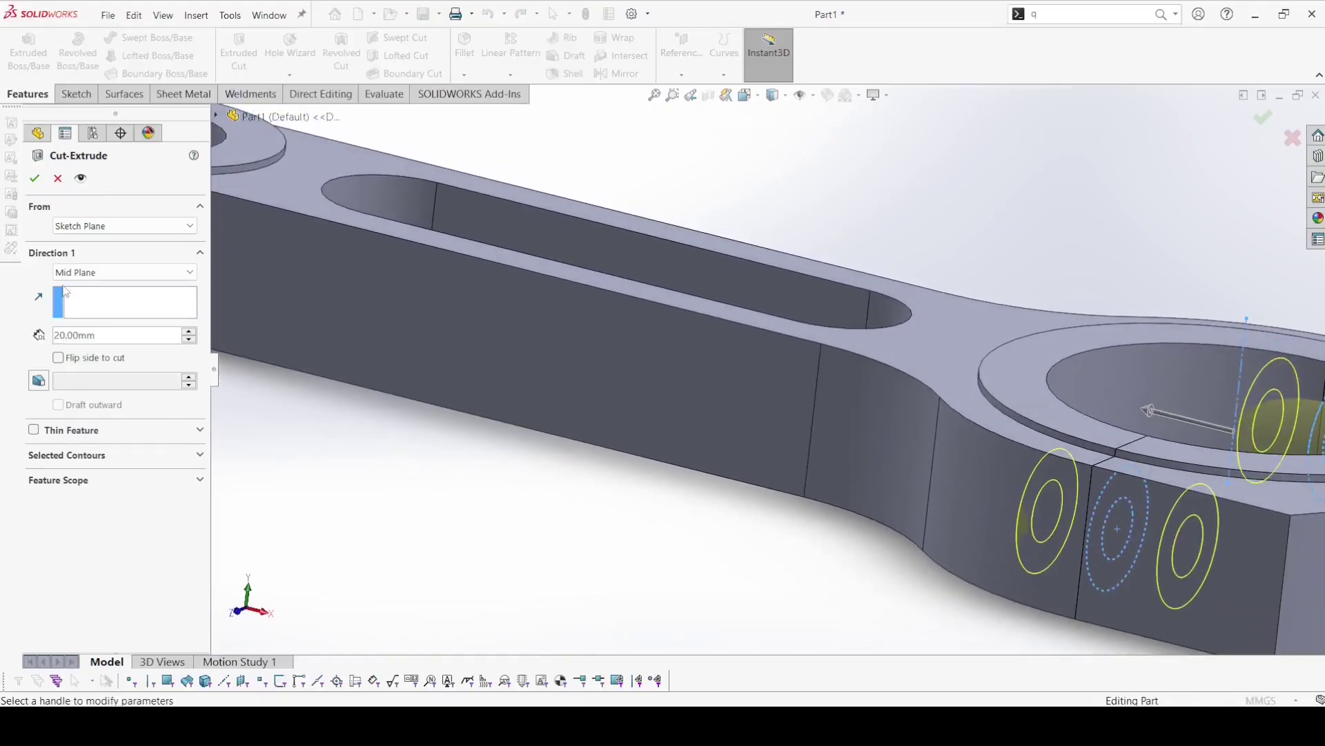
left_click(92, 455)
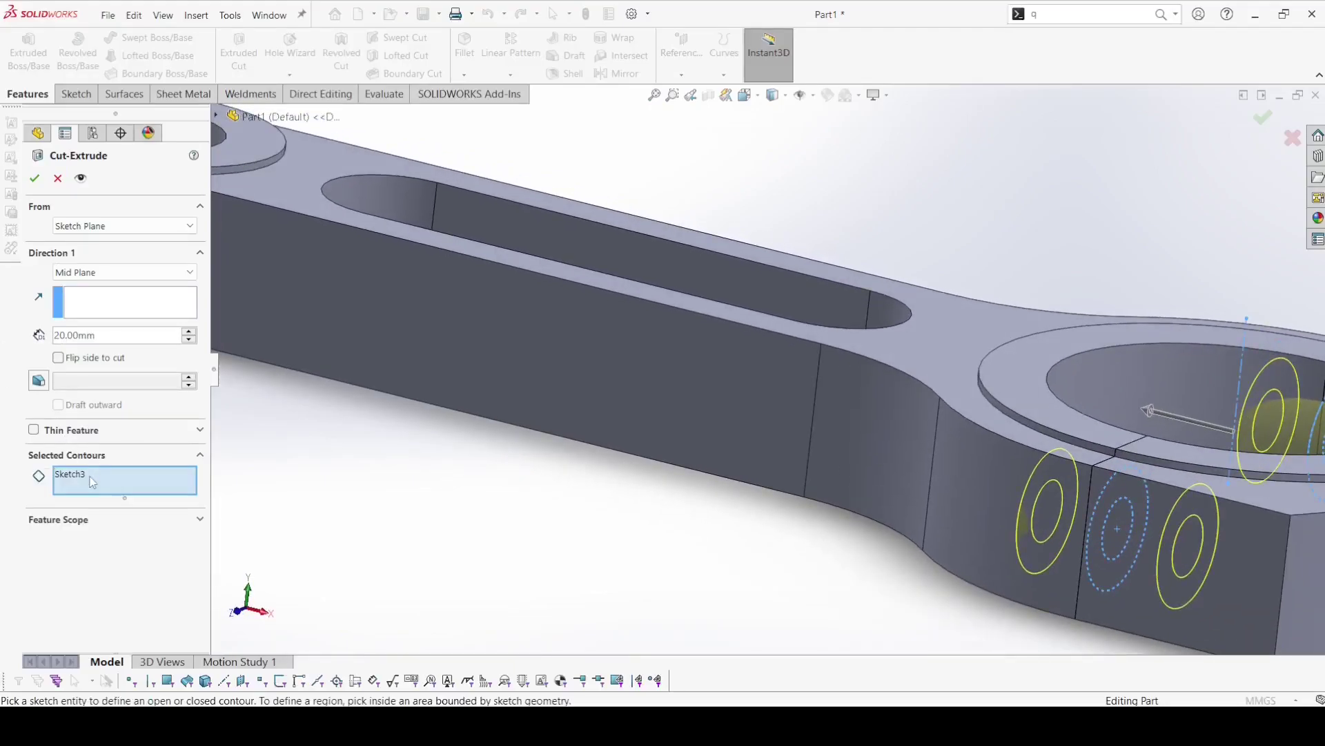
right_click(97, 475)
left_click(148, 482)
scroll(583, 471, "up", 5)
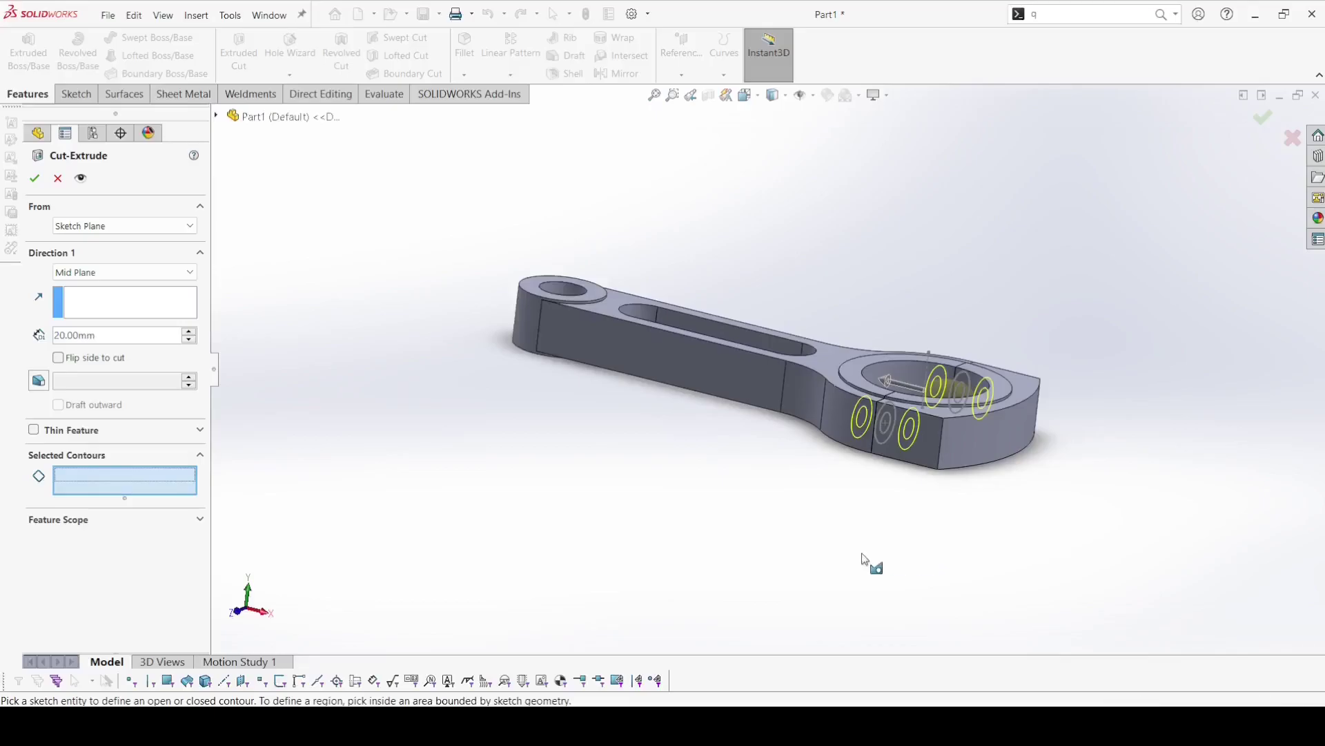
scroll(888, 436, "down", 5)
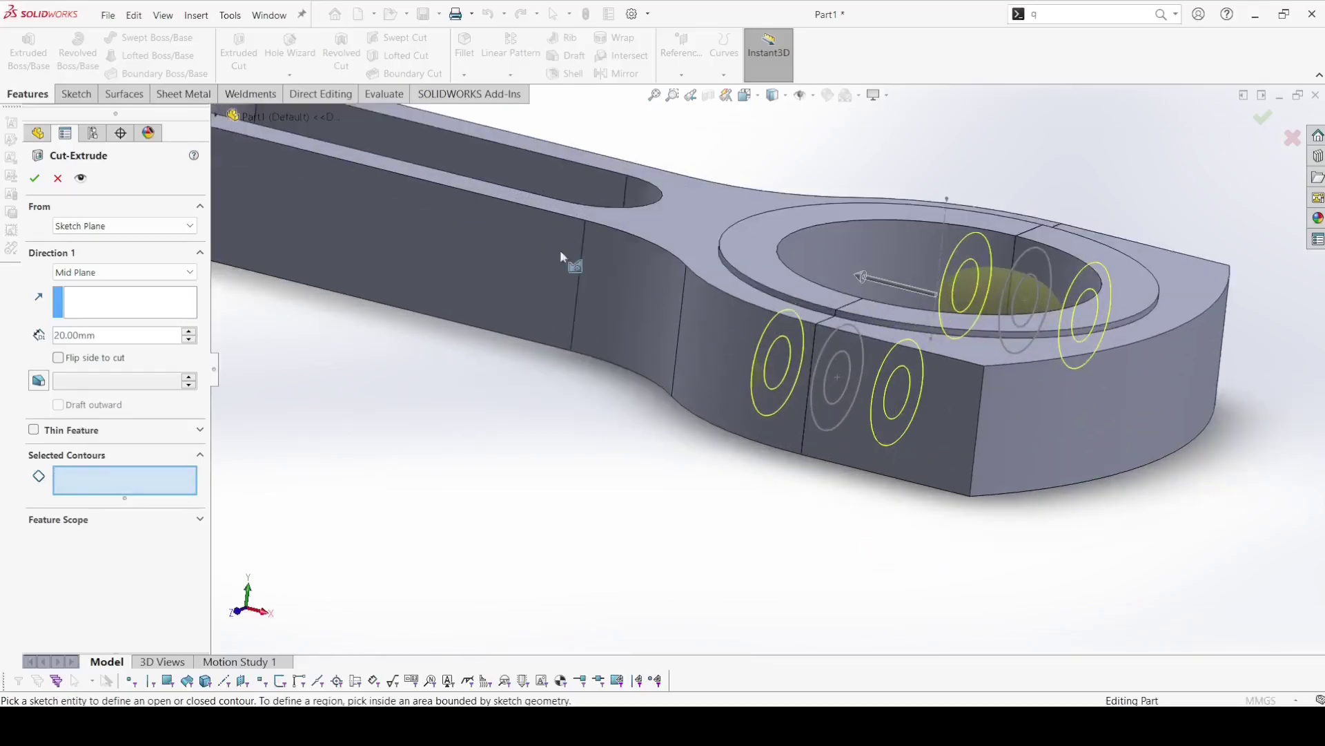
left_click(217, 119)
left_click(275, 382)
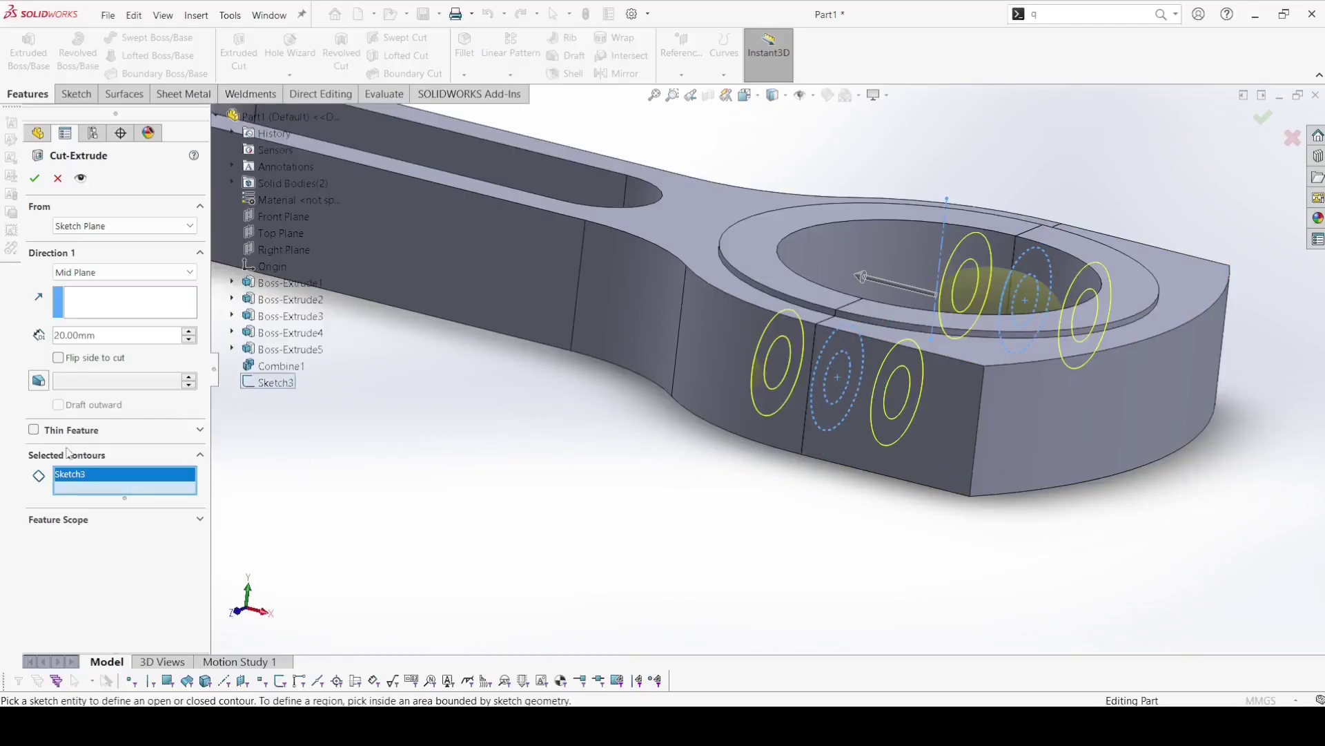
- Cut both inner circles Through All - Both to create the cross bolt holes
right_click(92, 479)
left_click(142, 481)
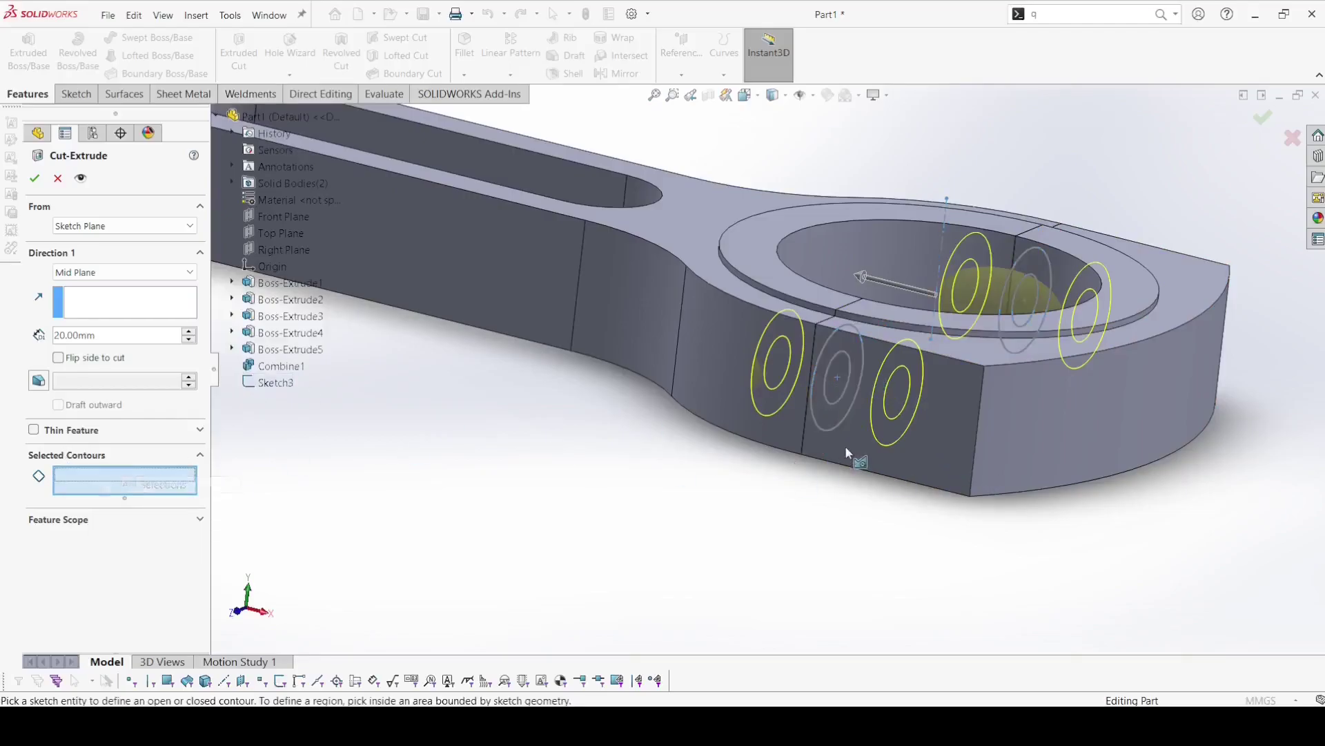
left_click(839, 391)
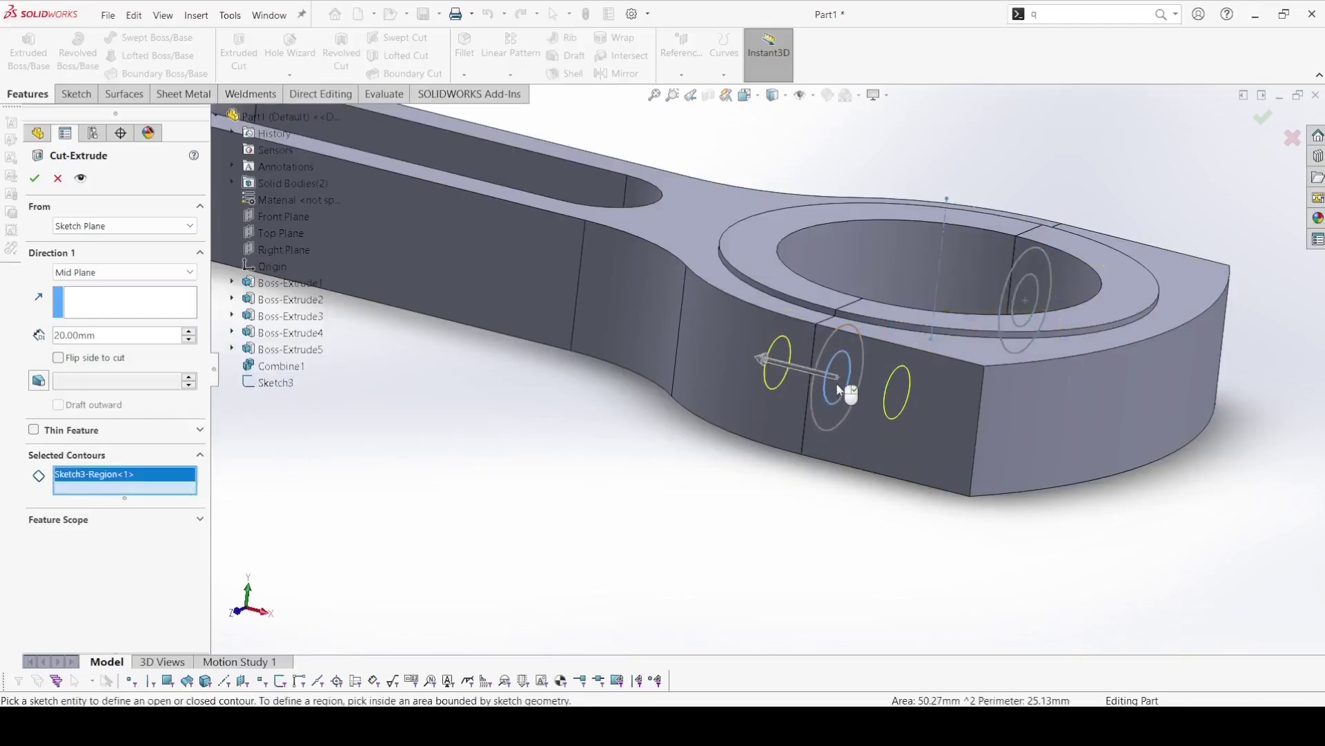
left_click(85, 273)
left_click(89, 312)
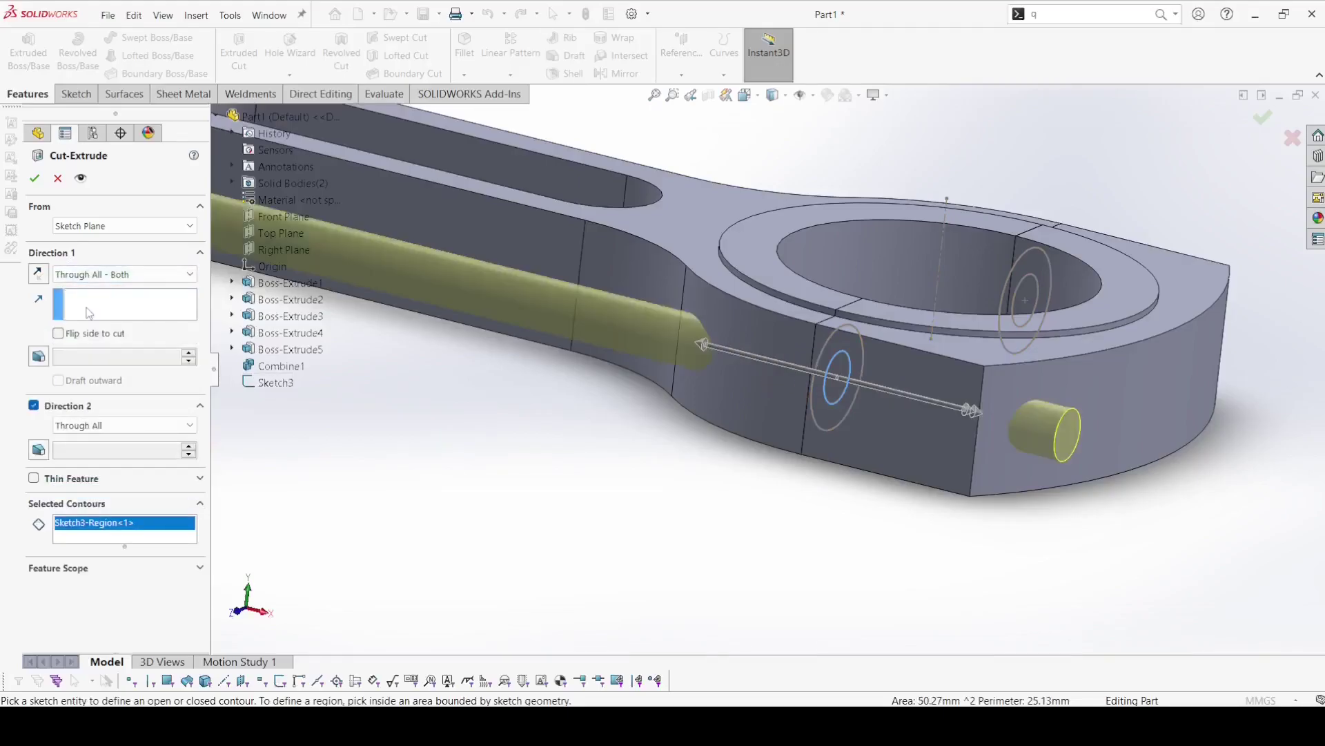
left_click(1025, 297)
left_click(37, 182)
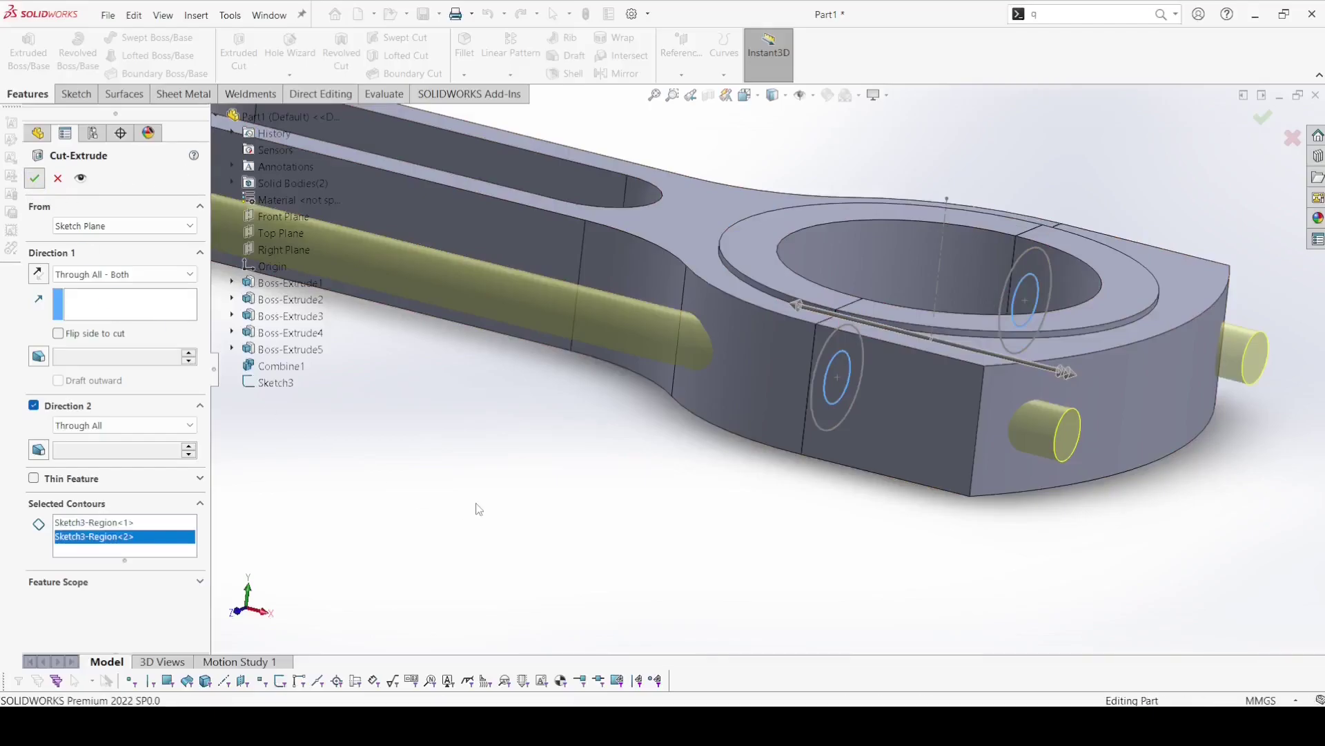
- Isolate the big-end cap body and rotate it to show its bolt holes
middle_click_drag(573, 523, 612, 536)
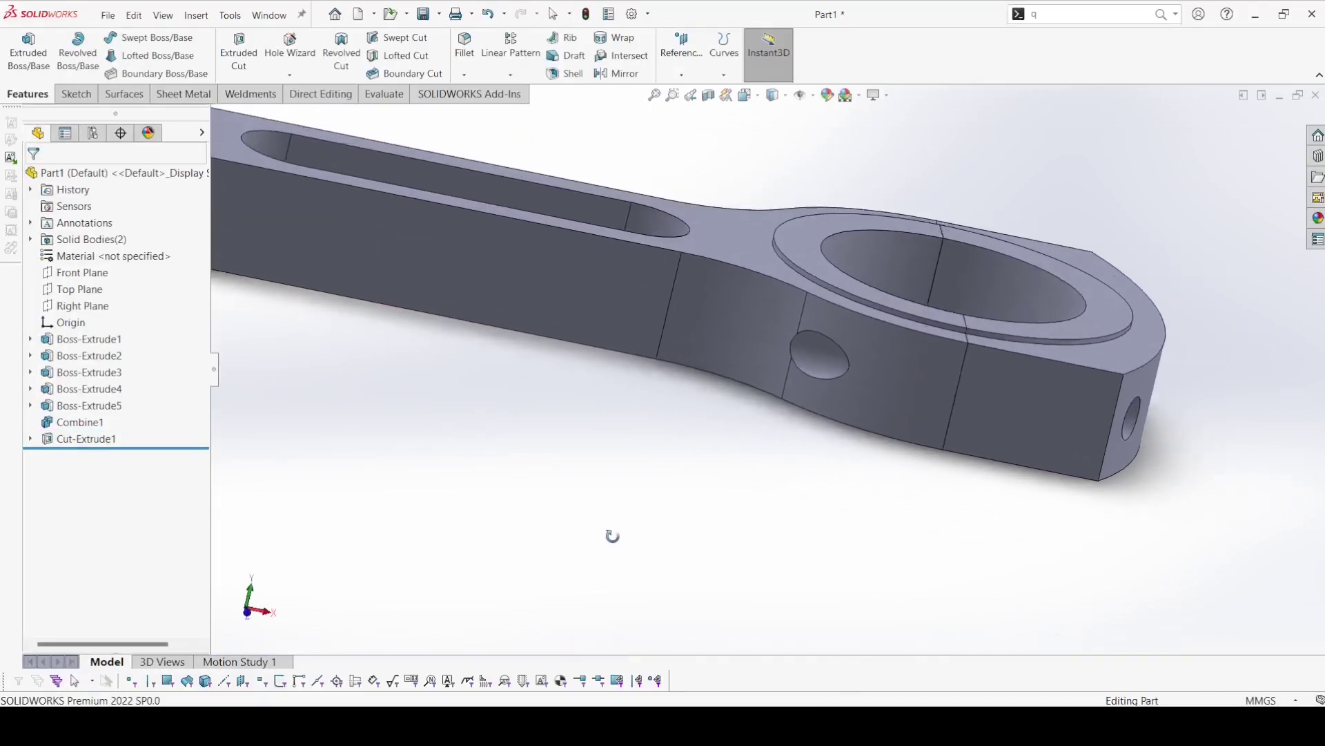
left_click(992, 430)
right_click(992, 431)
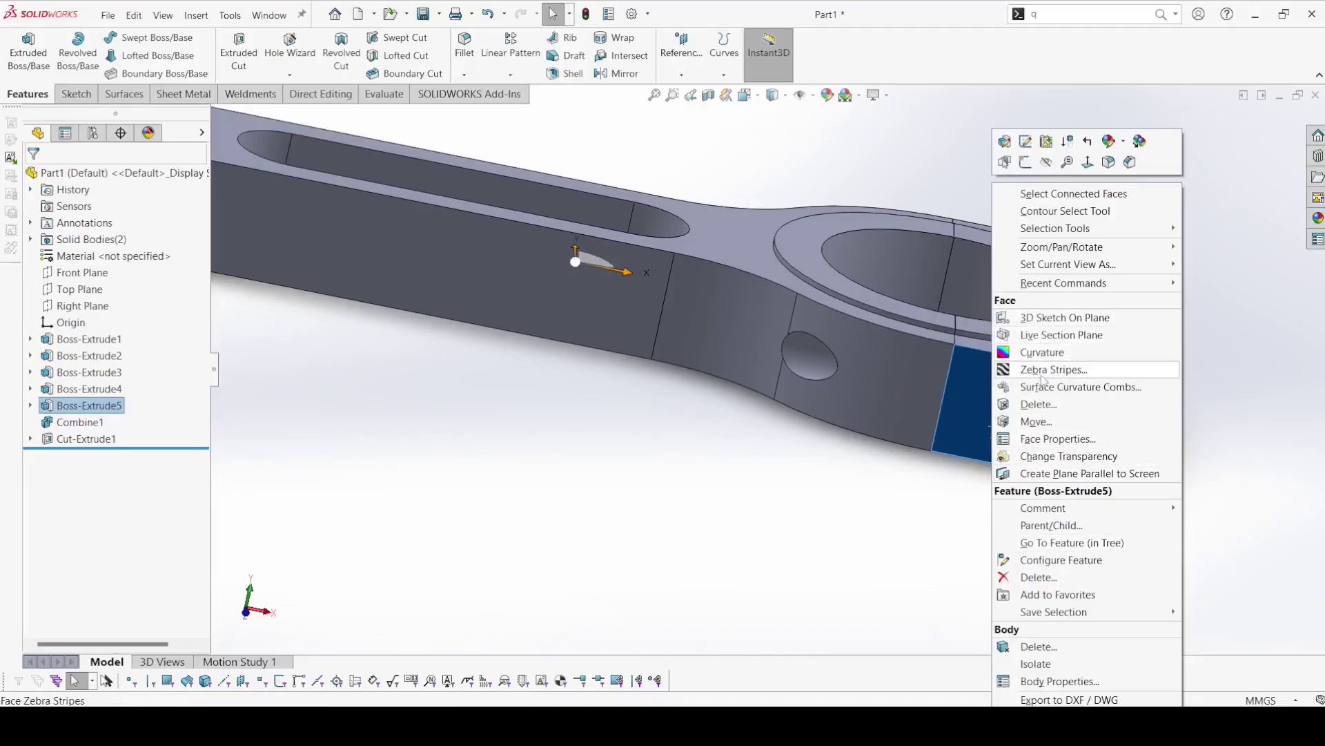
left_click(1041, 661)
mouse_move(833, 455)
middle_mouse_down()
mouse_move(979, 536)
mouse_move(932, 495)
mouse_move(950, 479)
mouse_move(682, 436)
middle_mouse_up()
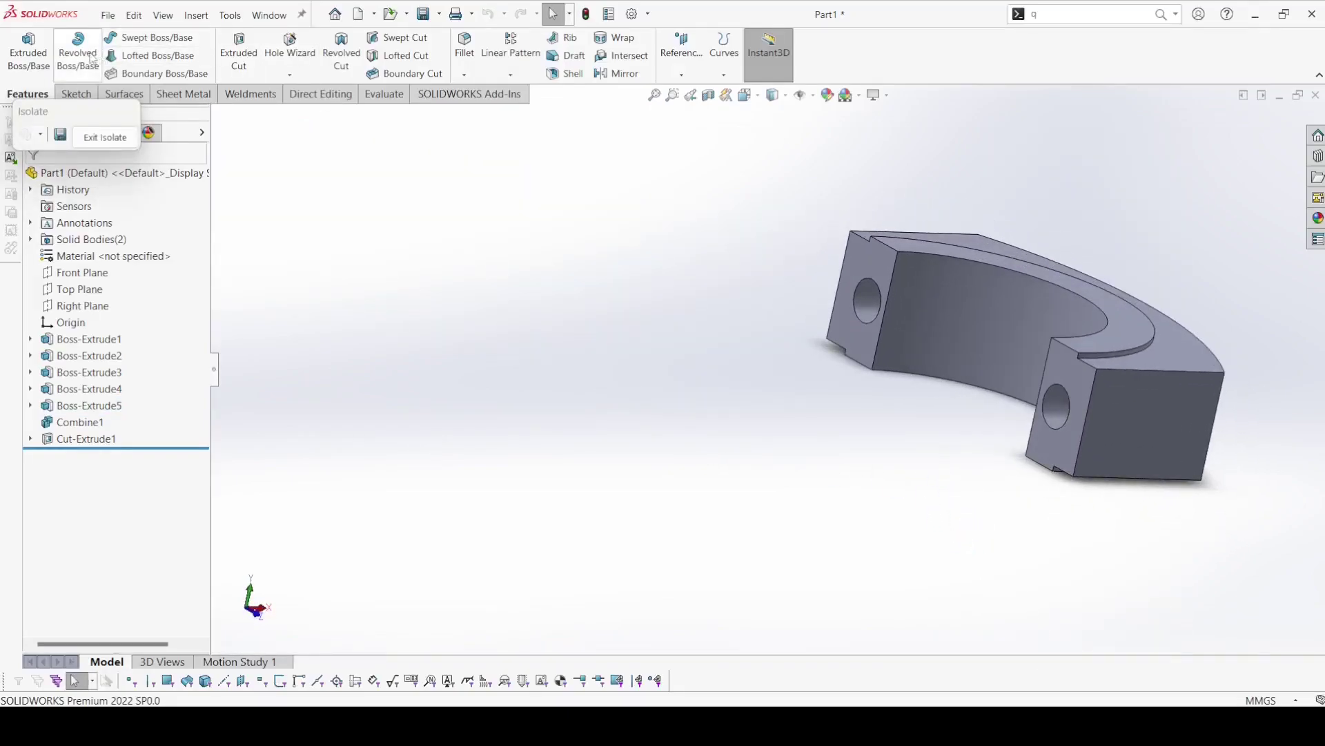
- Start a new Extruded Cut reusing Sketch3 from under Cut-Extrude1
left_click(239, 51)
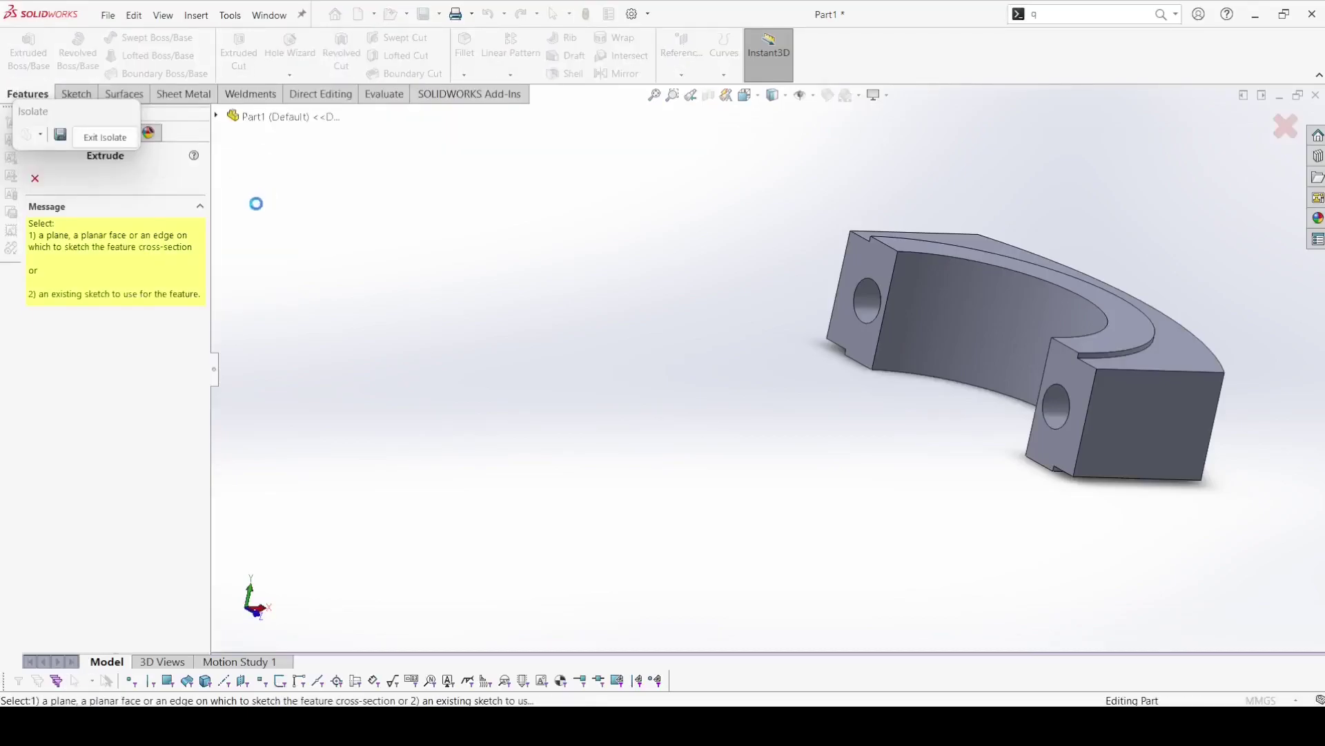
left_click(217, 117)
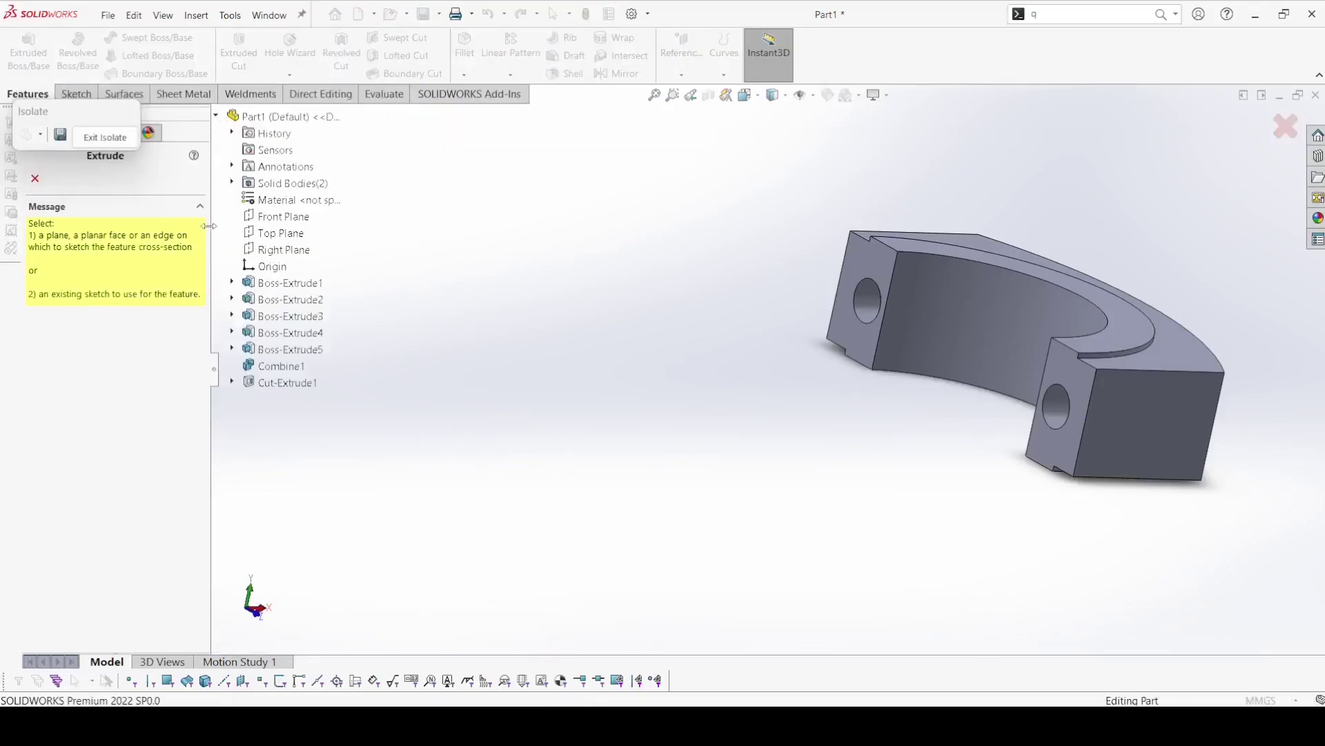
left_click(232, 383)
left_click(290, 399)
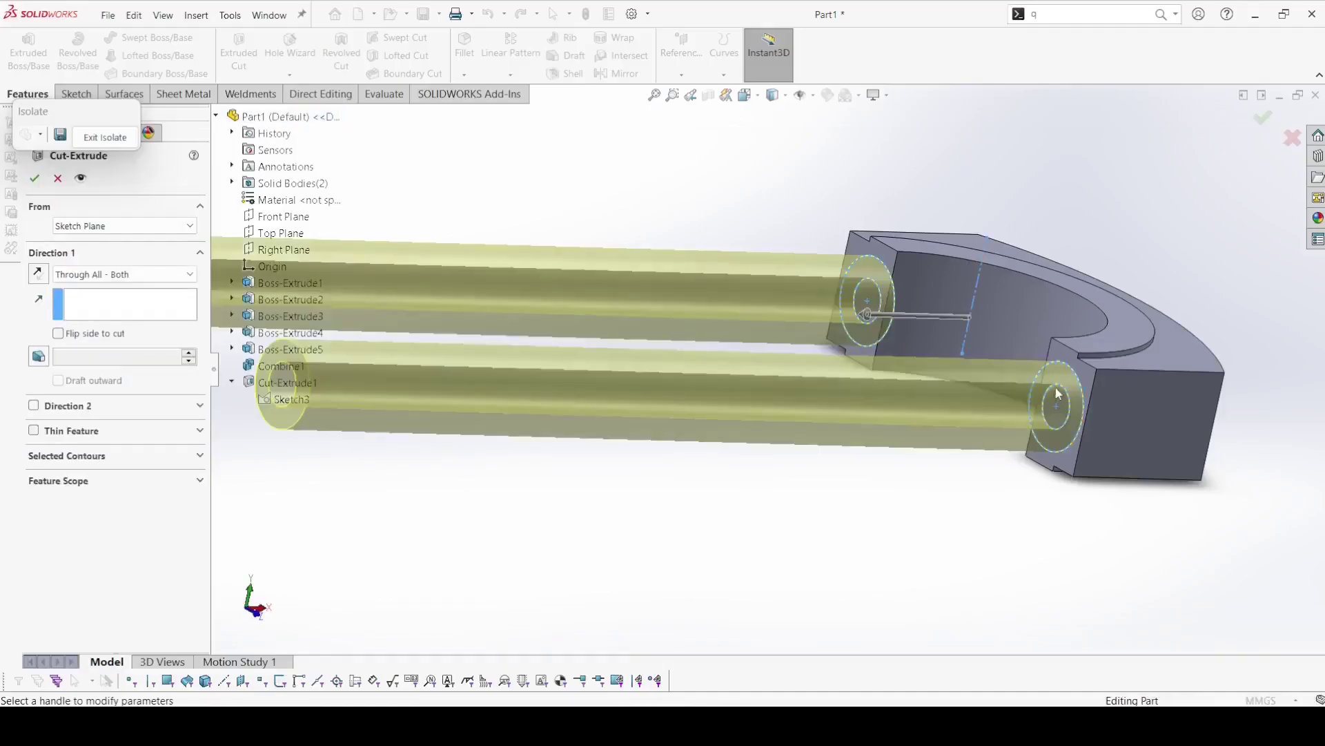
scroll(1058, 393, "up", 3)
scroll(1059, 393, "up", 2)
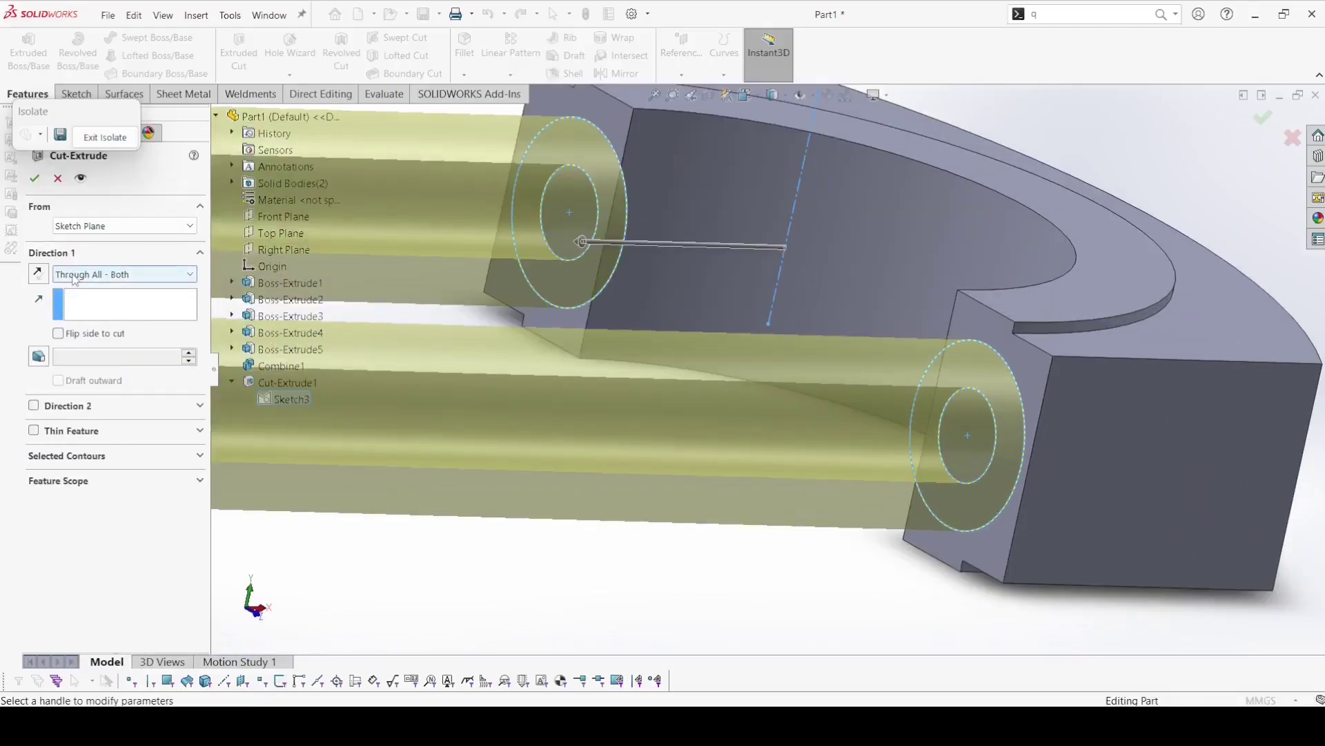
- Select the right hole's ring and inner region, with a reversed Blind depth
left_click(62, 456)
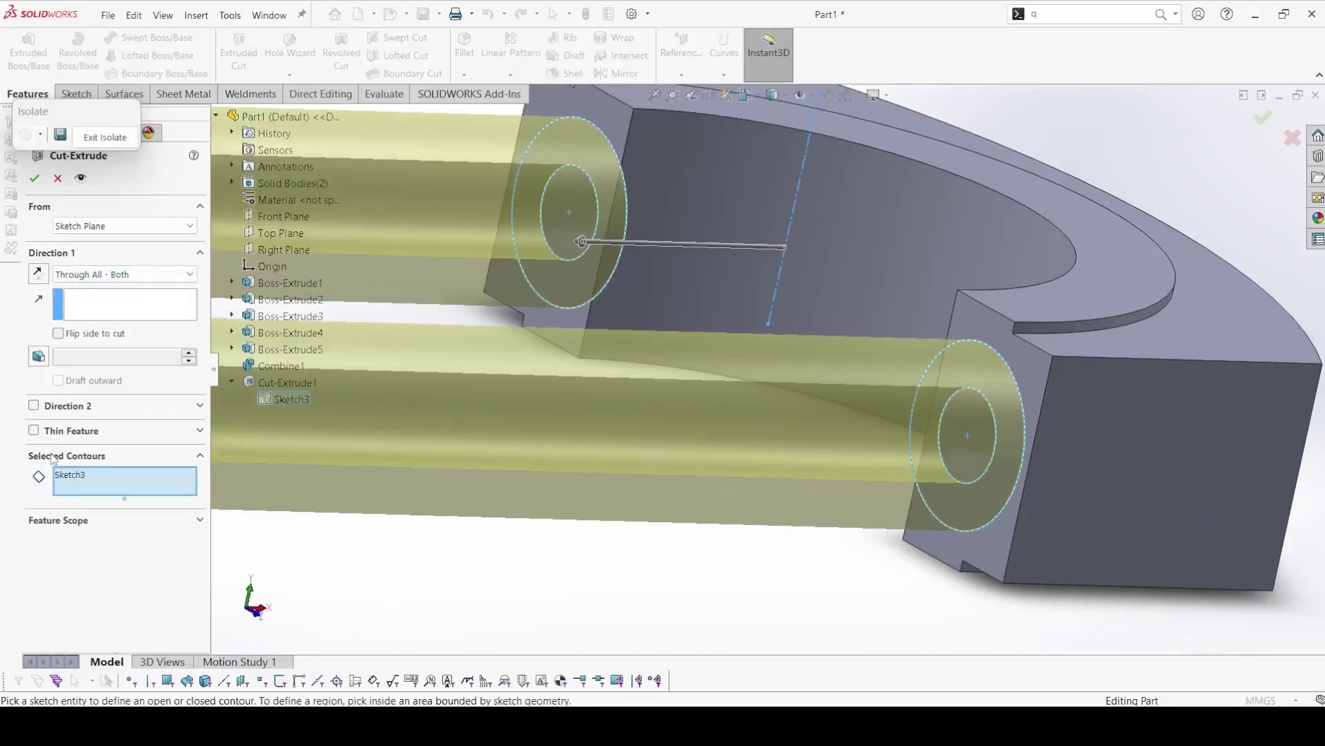
right_click(67, 476)
left_click(101, 486)
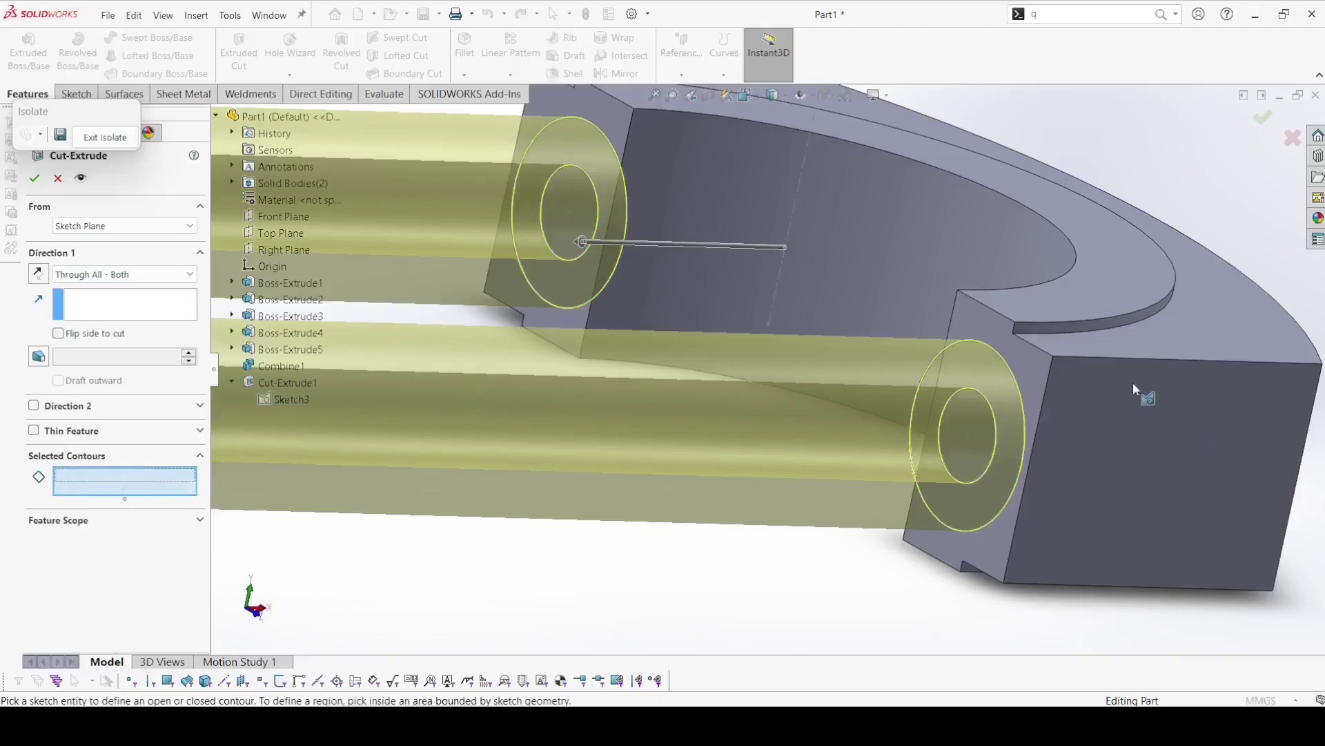
left_click(990, 390)
left_click(976, 429)
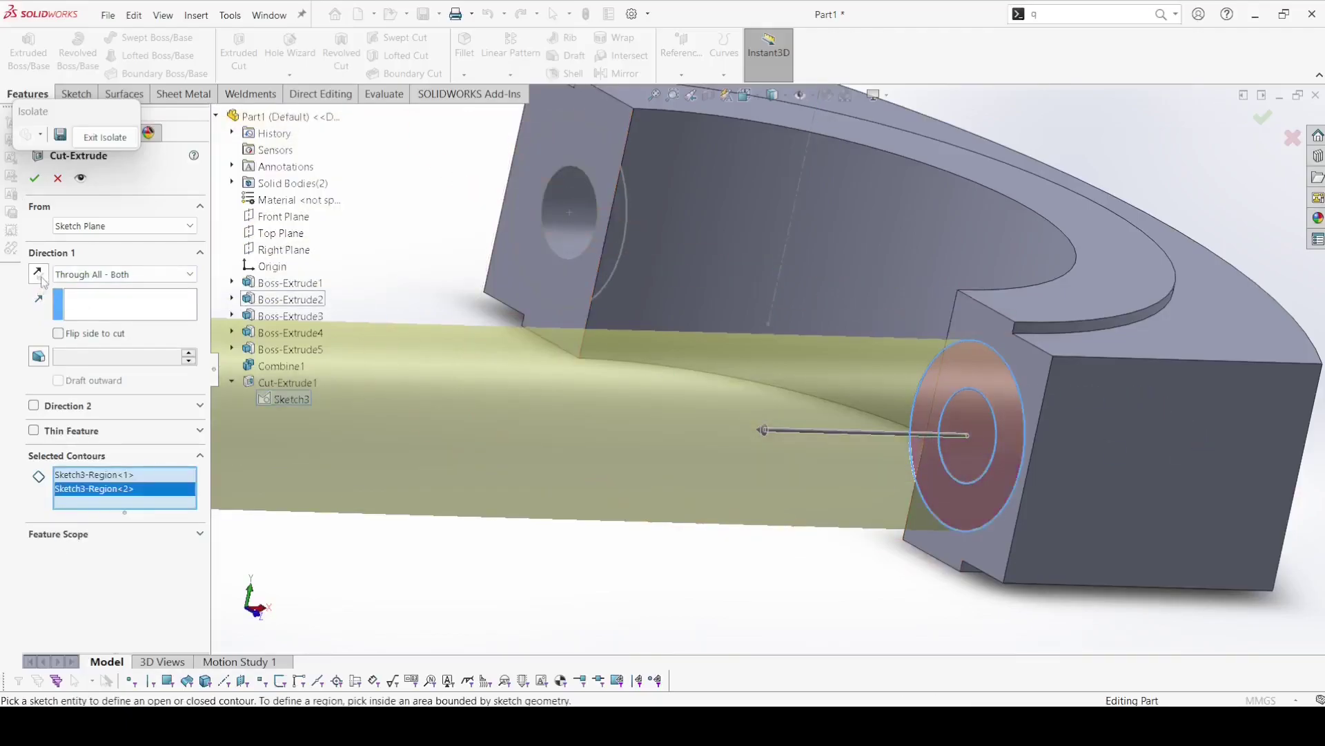
left_click(64, 274)
left_click(69, 293)
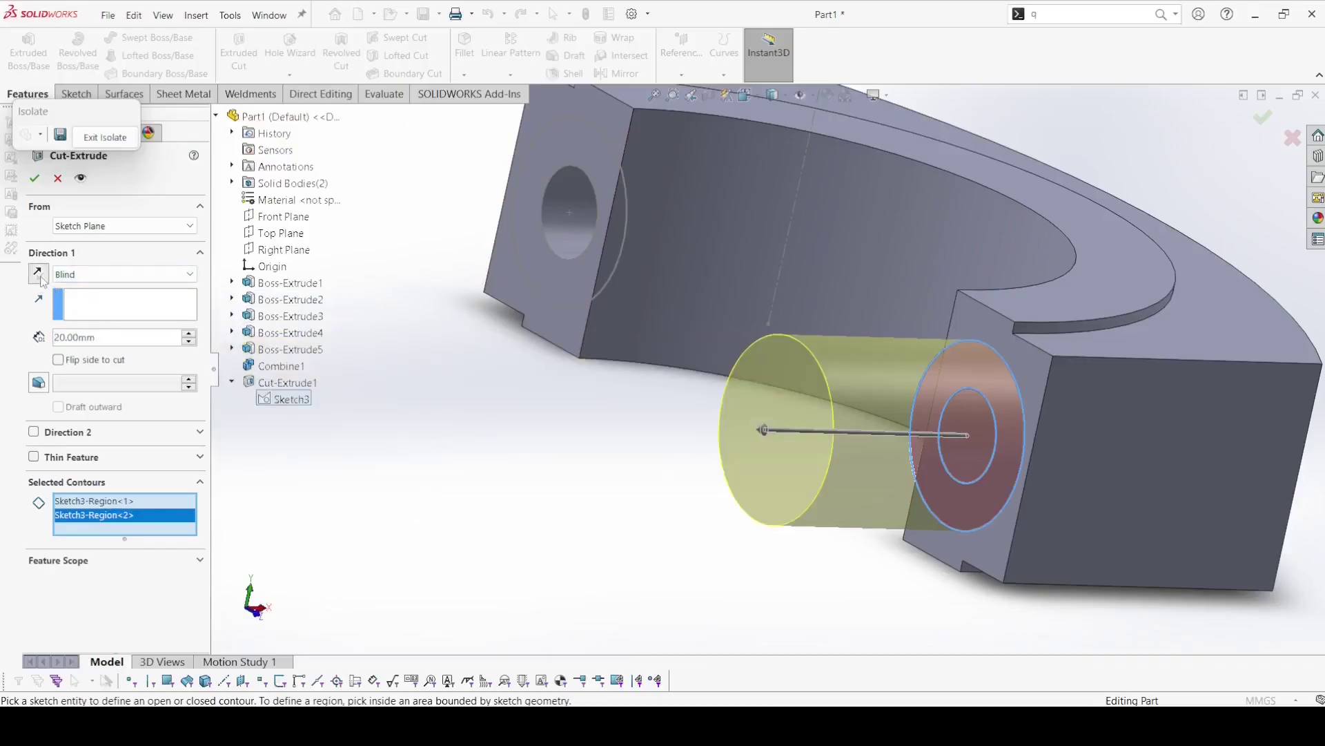
left_click(39, 275)
- Start the cut at a 22.50 mm offset, go Through All, and add the left hole regions
left_click(130, 226)
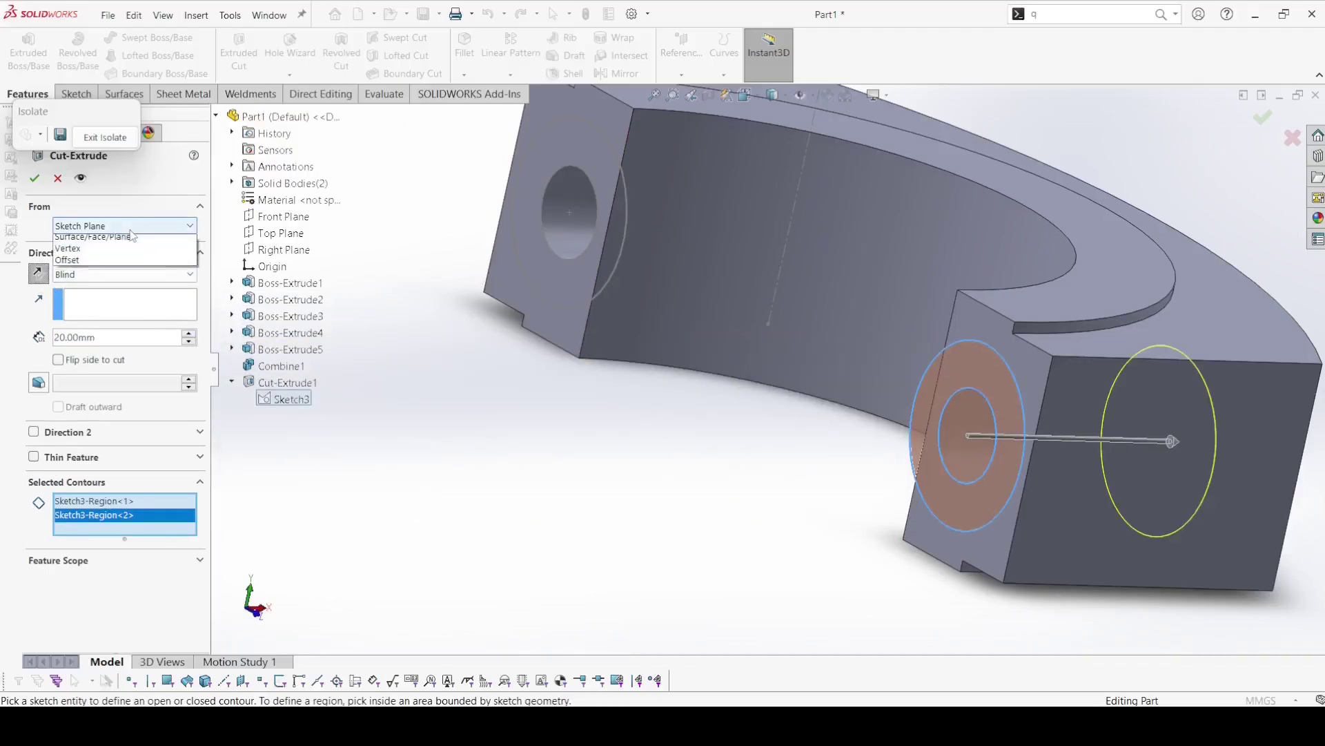
left_click(122, 276)
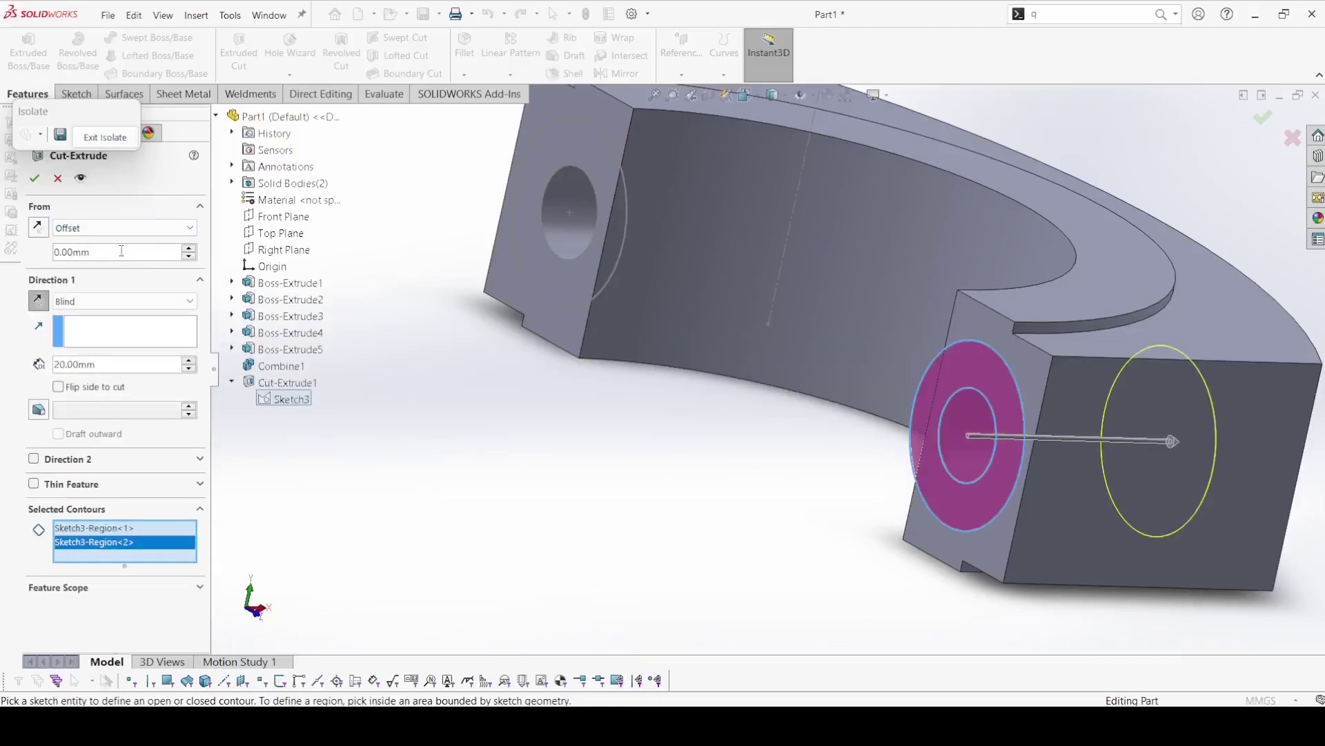
type("2")
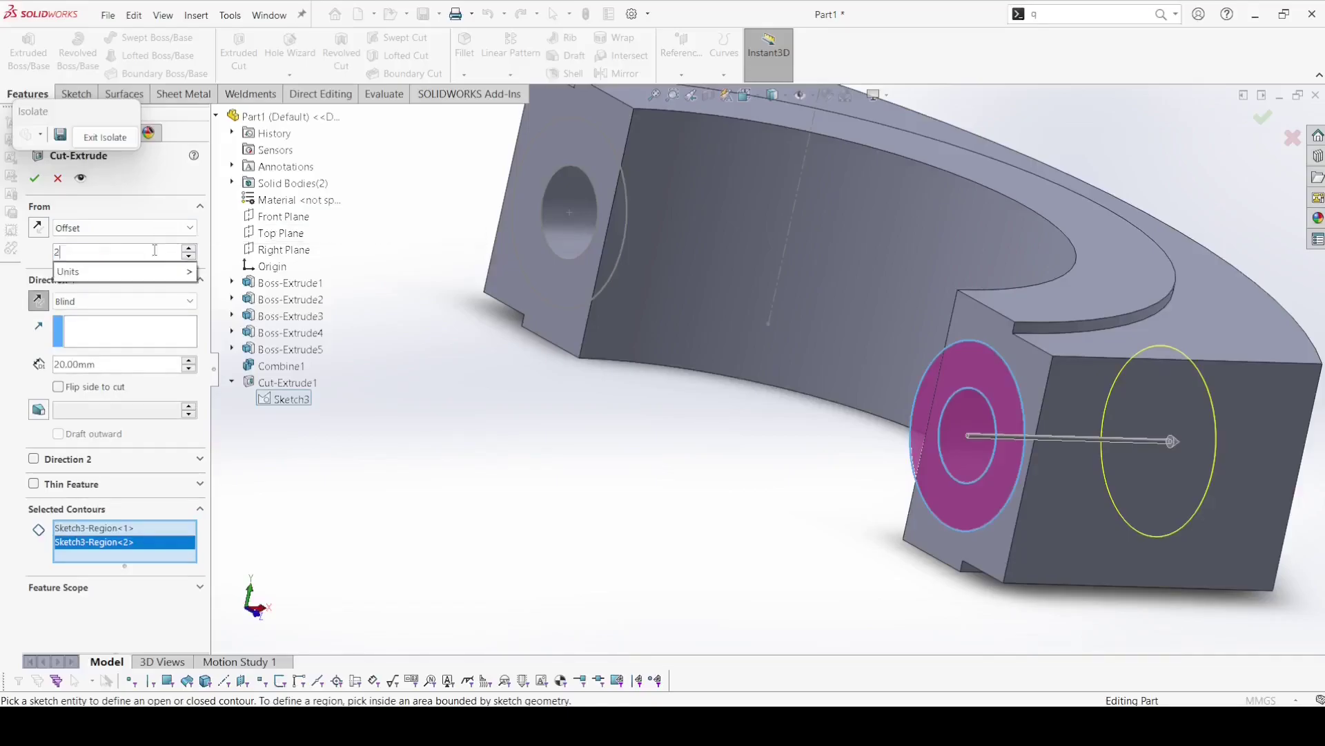
type(".5")
key("Return")
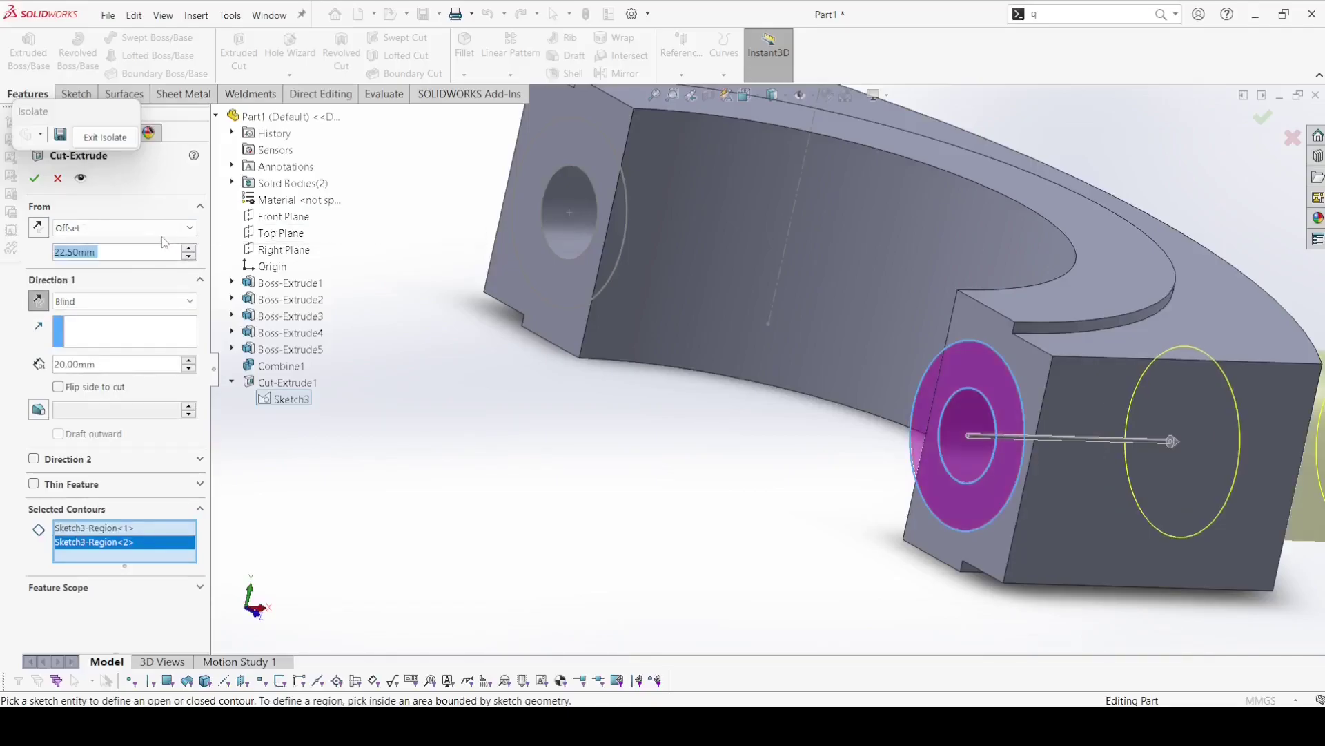
left_click(87, 300)
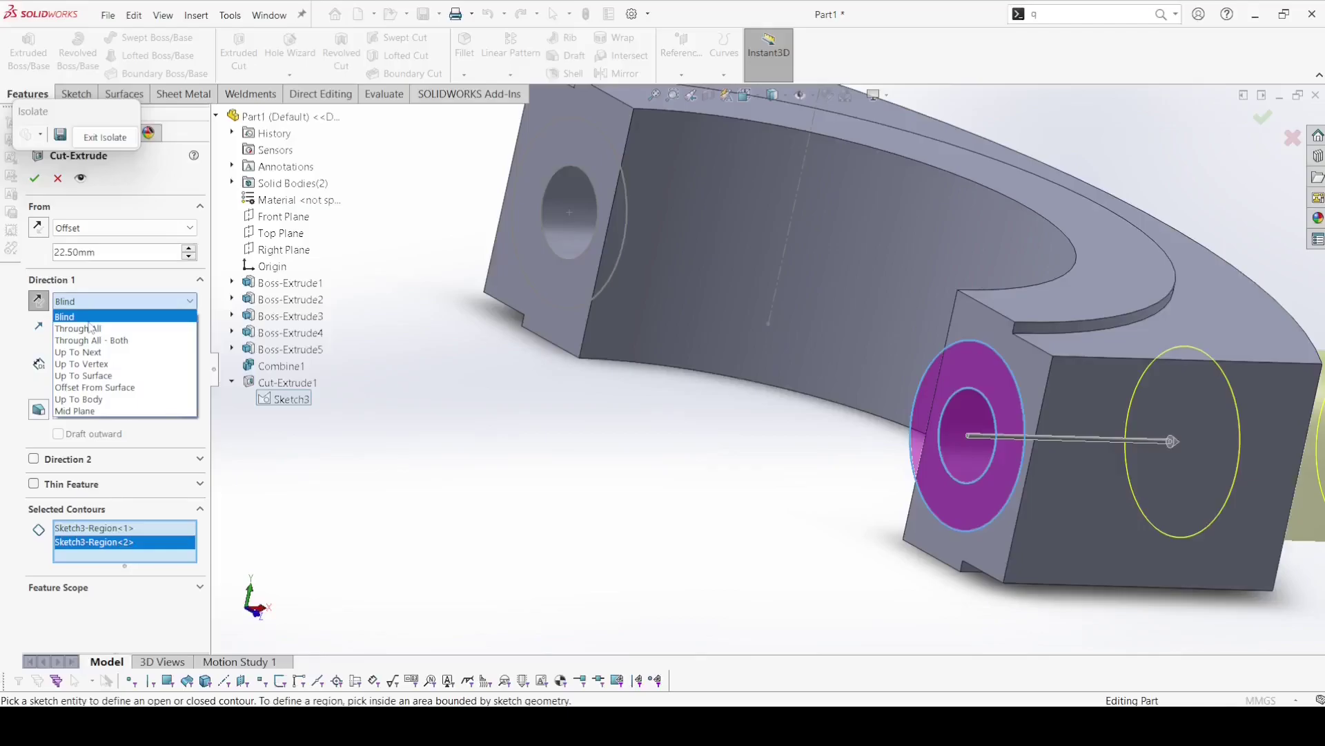
left_click(124, 301)
left_click(78, 329)
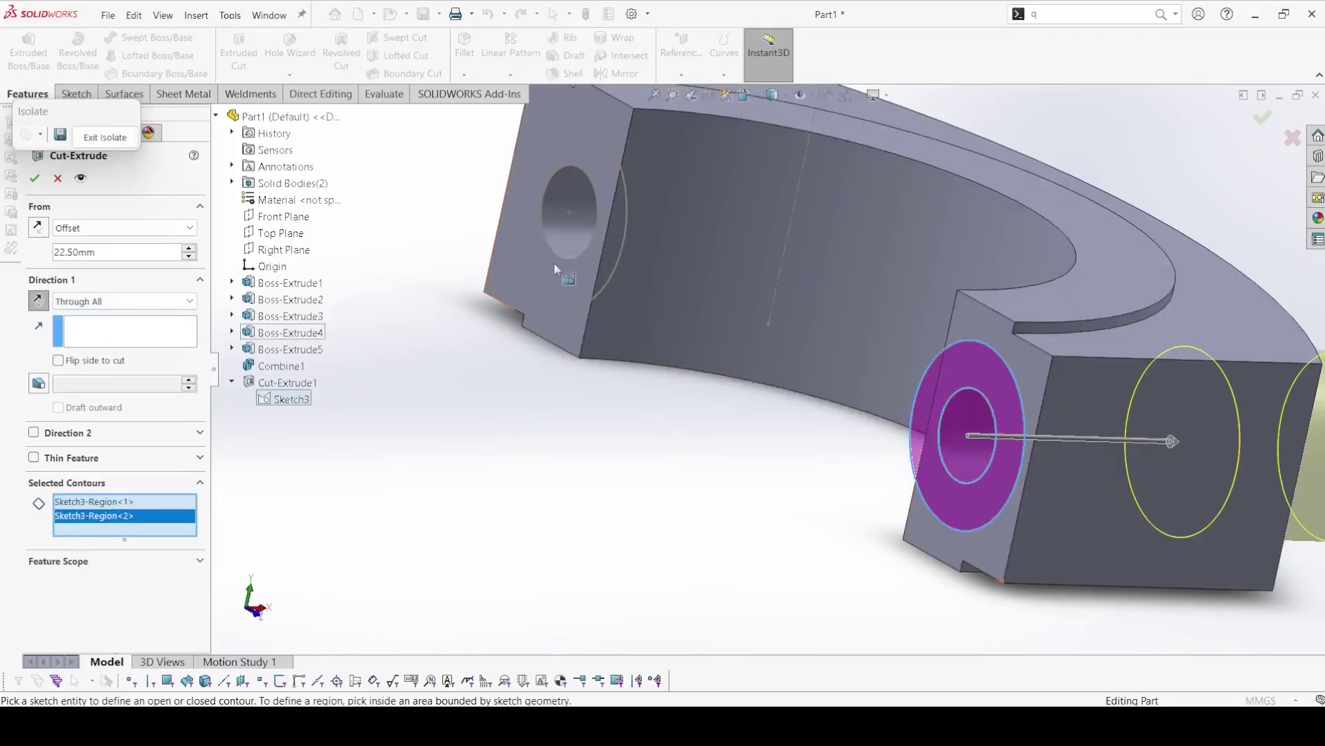
left_click(615, 249)
left_click(594, 216)
scroll(560, 310, "up", 3)
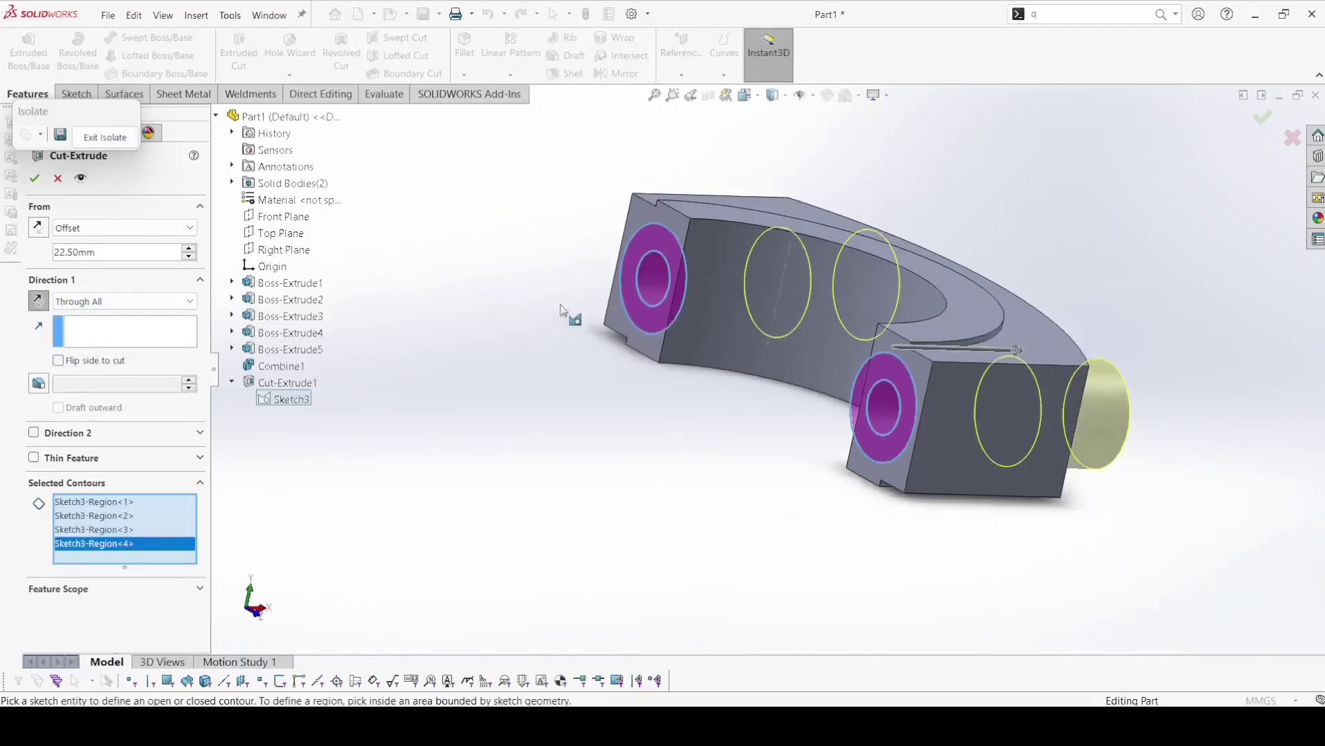
left_click(34, 178)
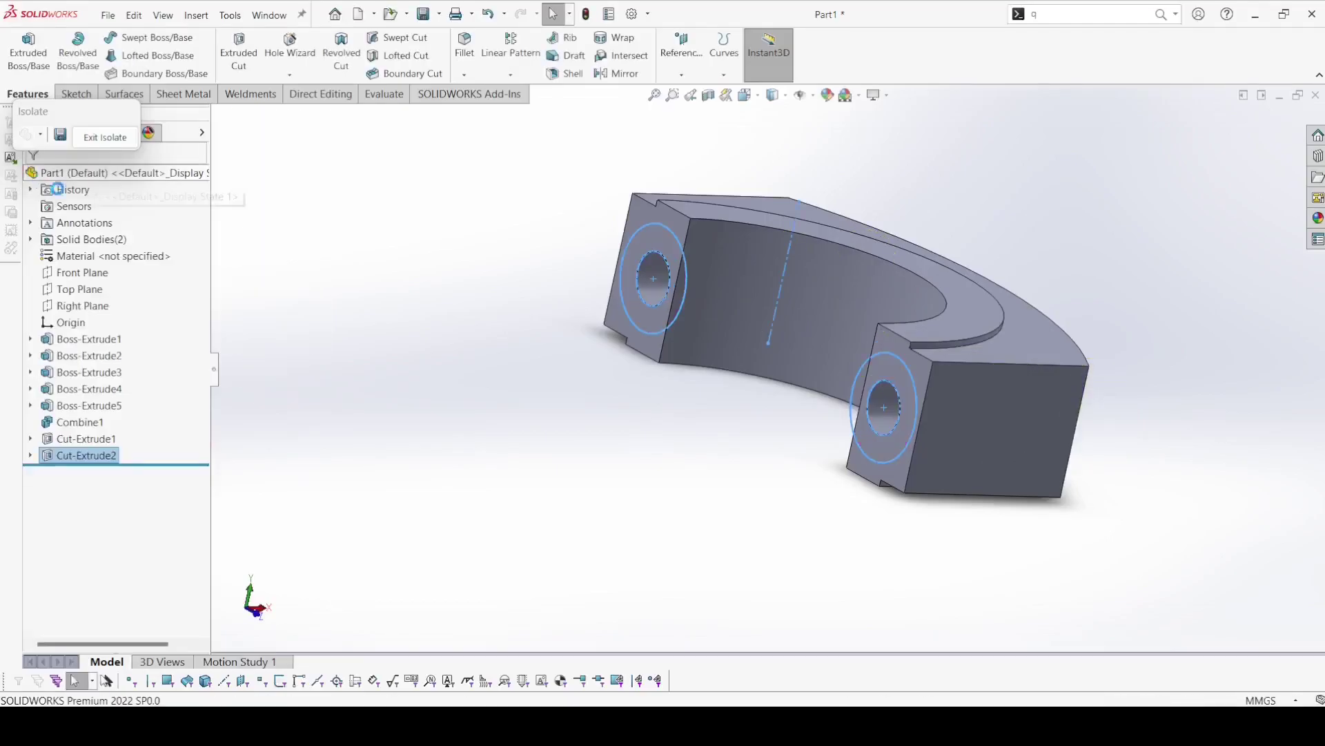
- Exit Isolate to show the full connecting rod and orbit to inspect its top and sides
left_click(130, 146)
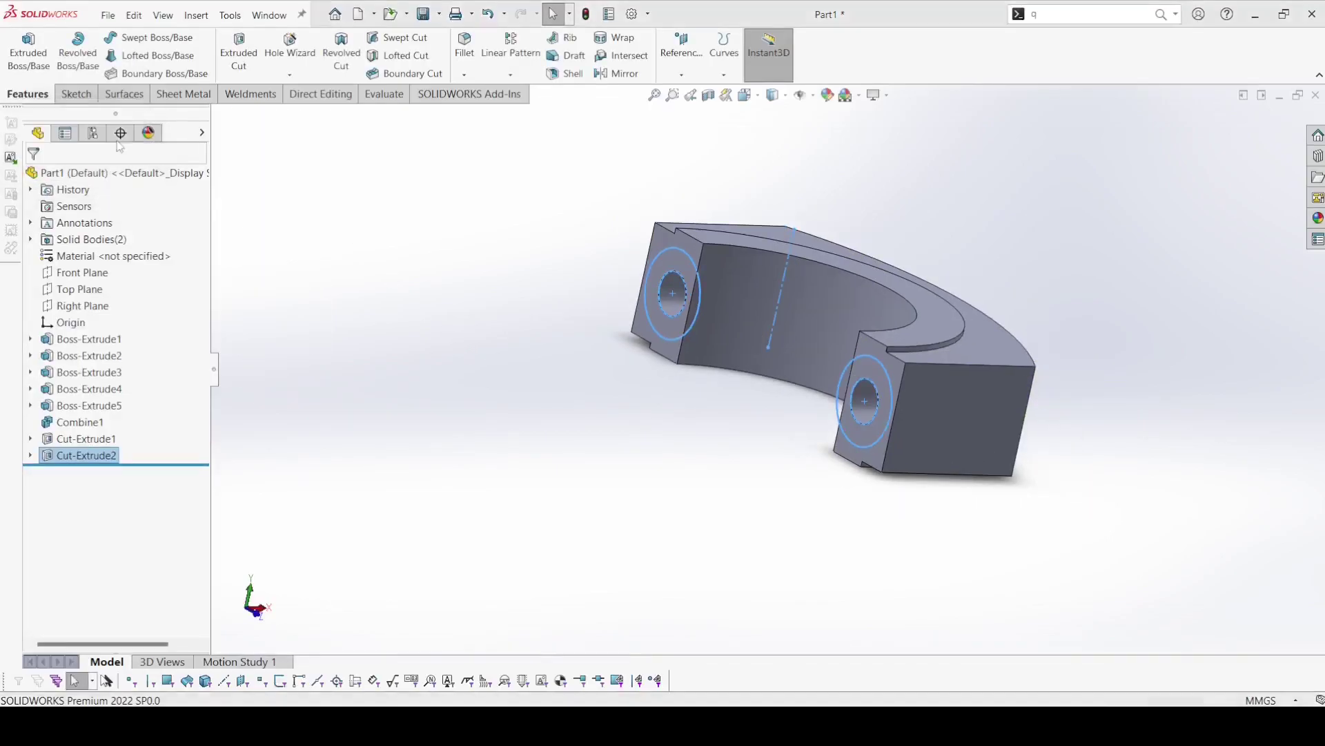
mouse_move(610, 430)
middle_mouse_down()
mouse_move(607, 600)
mouse_move(592, 631)
mouse_move(624, 571)
mouse_move(636, 577)
middle_mouse_up()
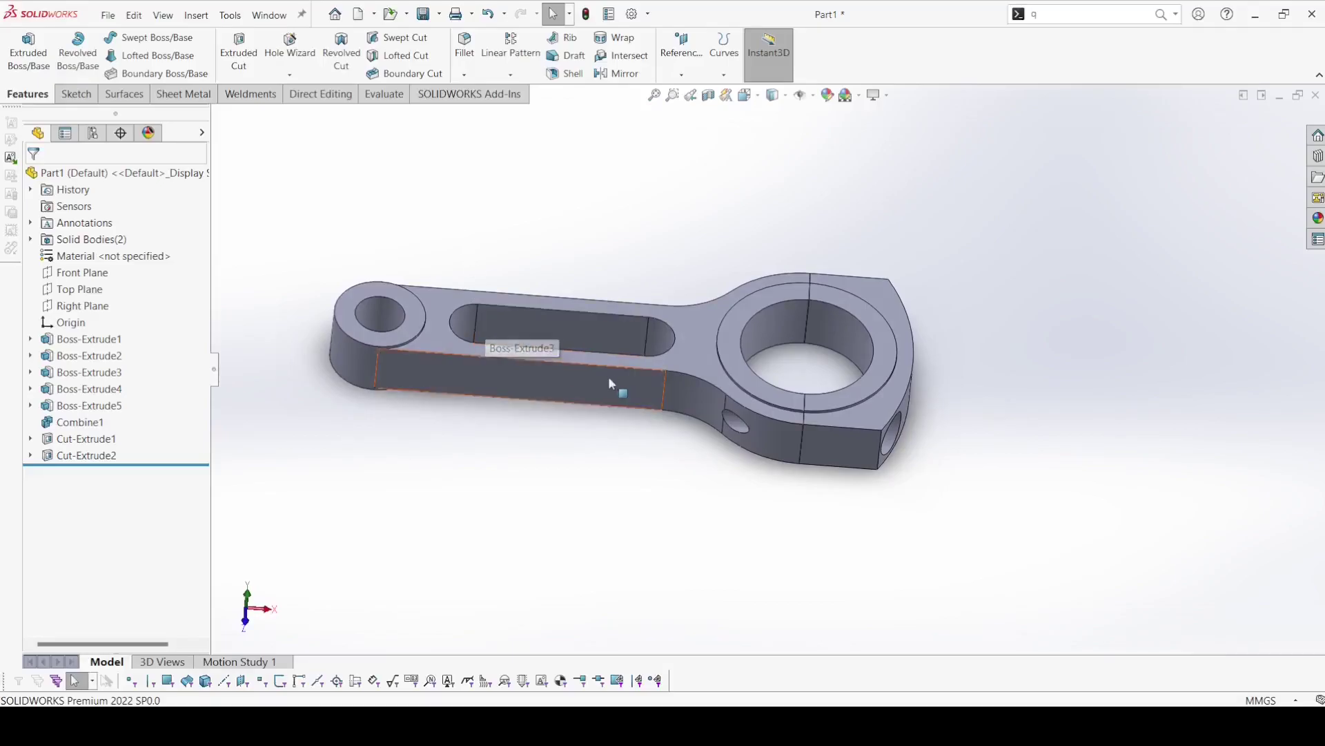
middle_click_drag(607, 375, 605, 525)
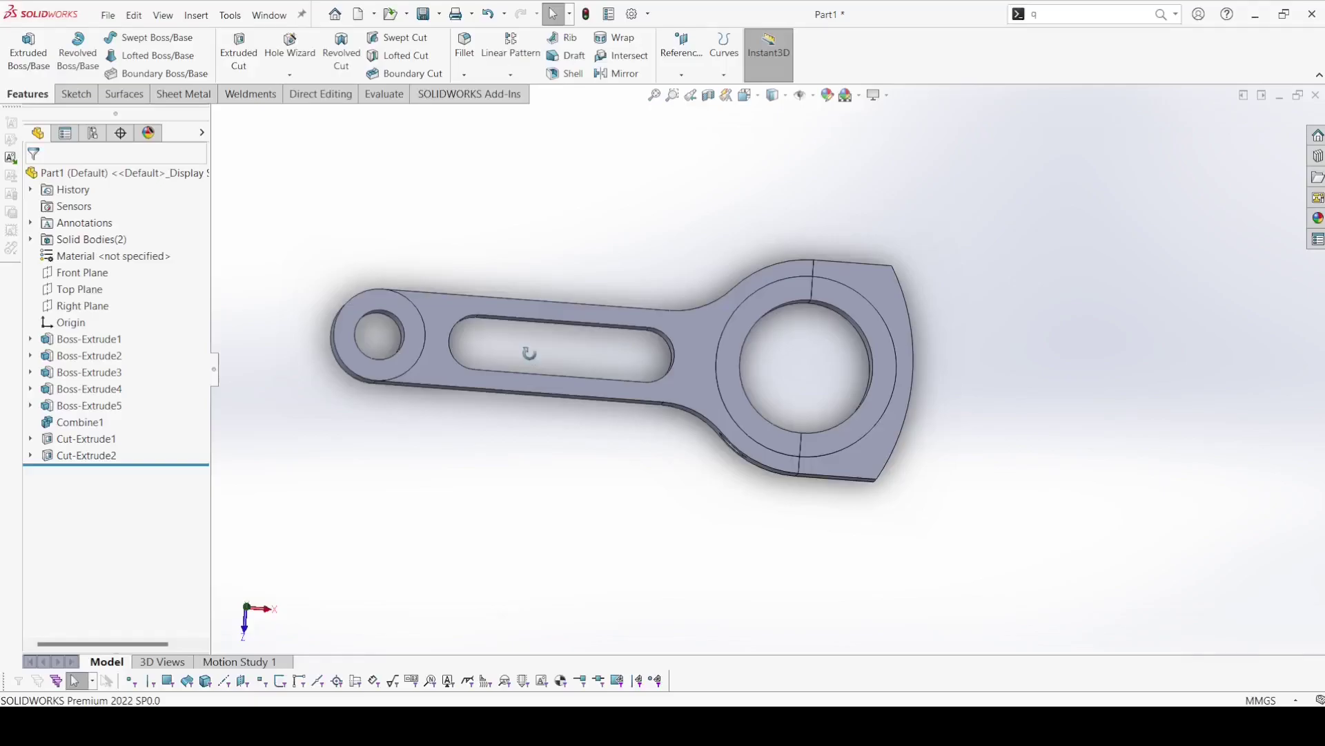
middle_click_drag(528, 353, 531, 284)
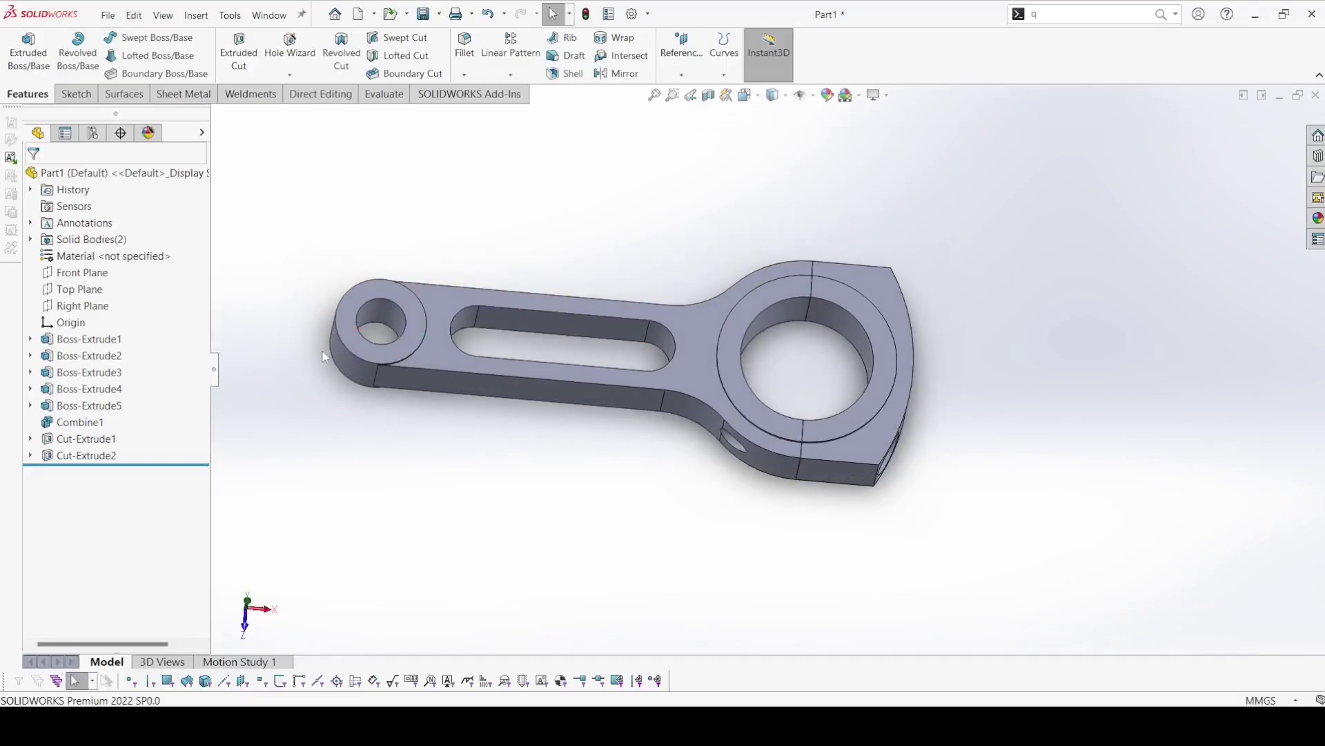
- Expand the boss features in the tree to find Boss-Extrude3 and its sketch
left_click(31, 339)
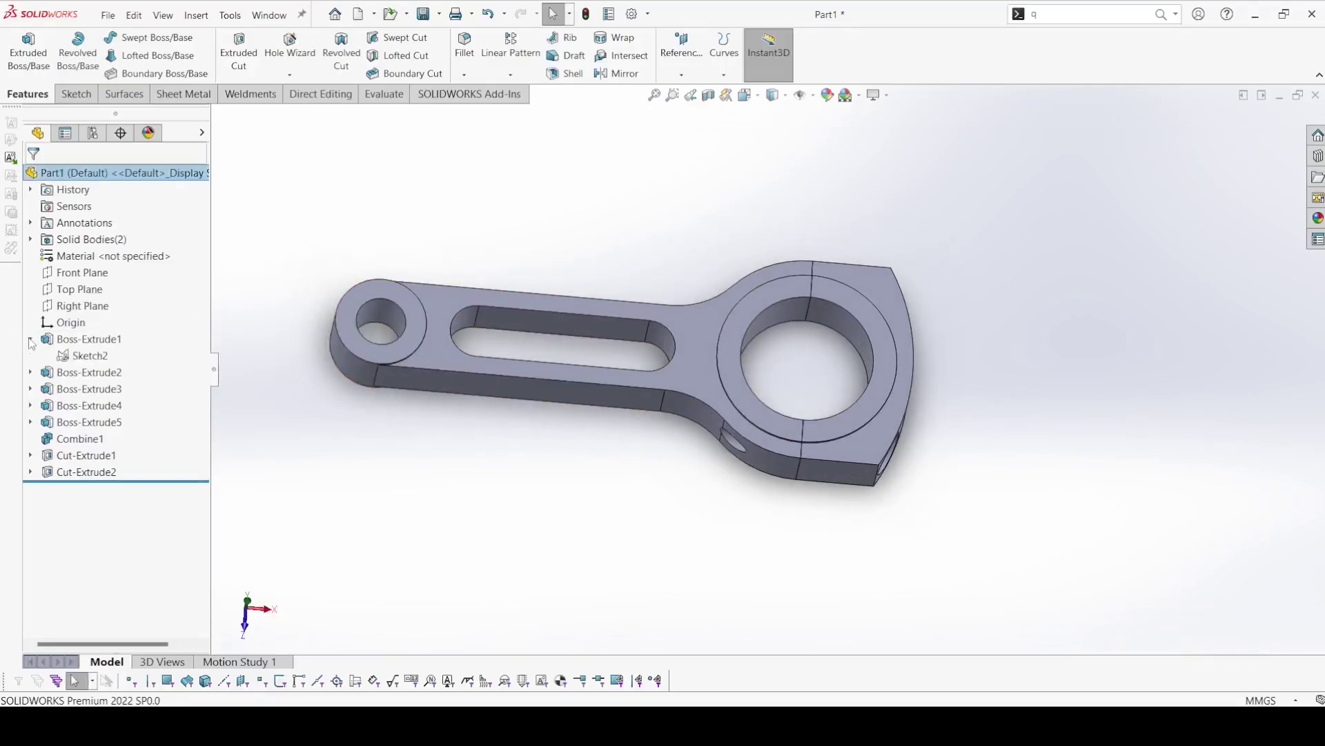
left_click(81, 405)
left_click(69, 389)
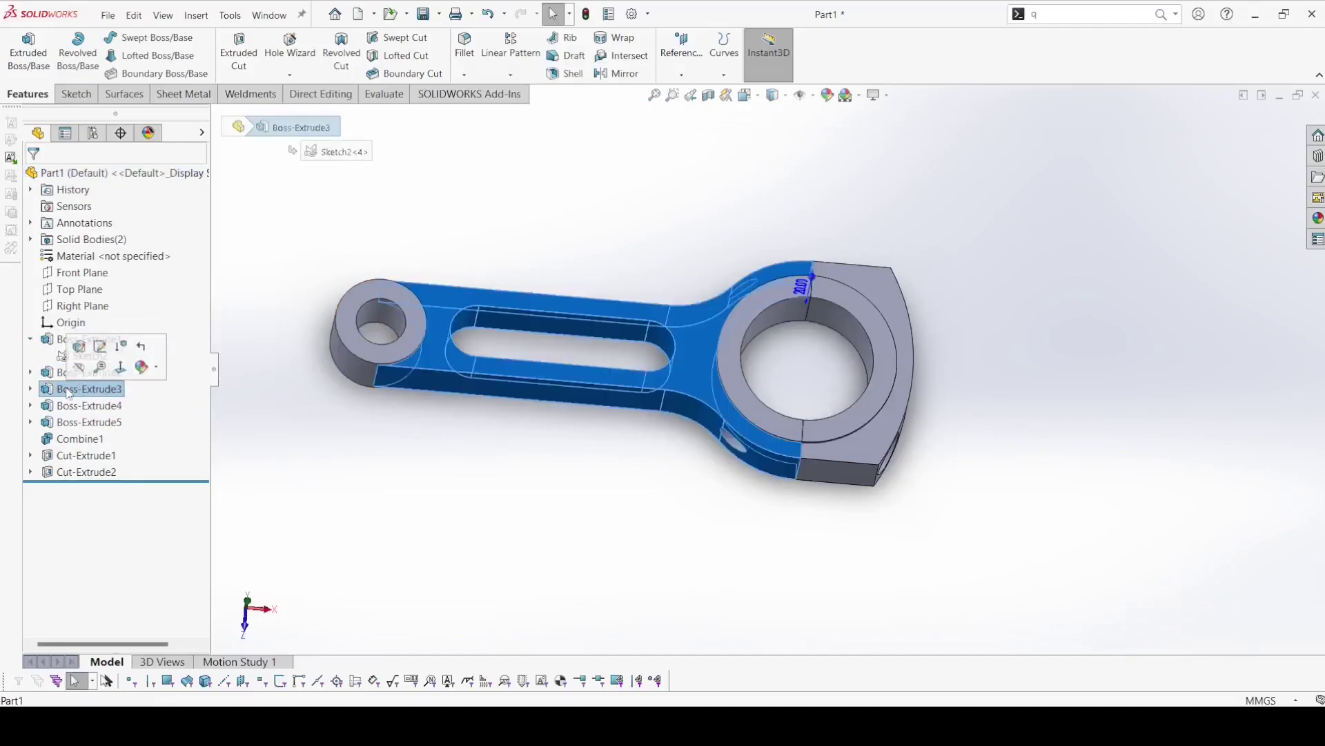
left_click(30, 389)
left_click(64, 407)
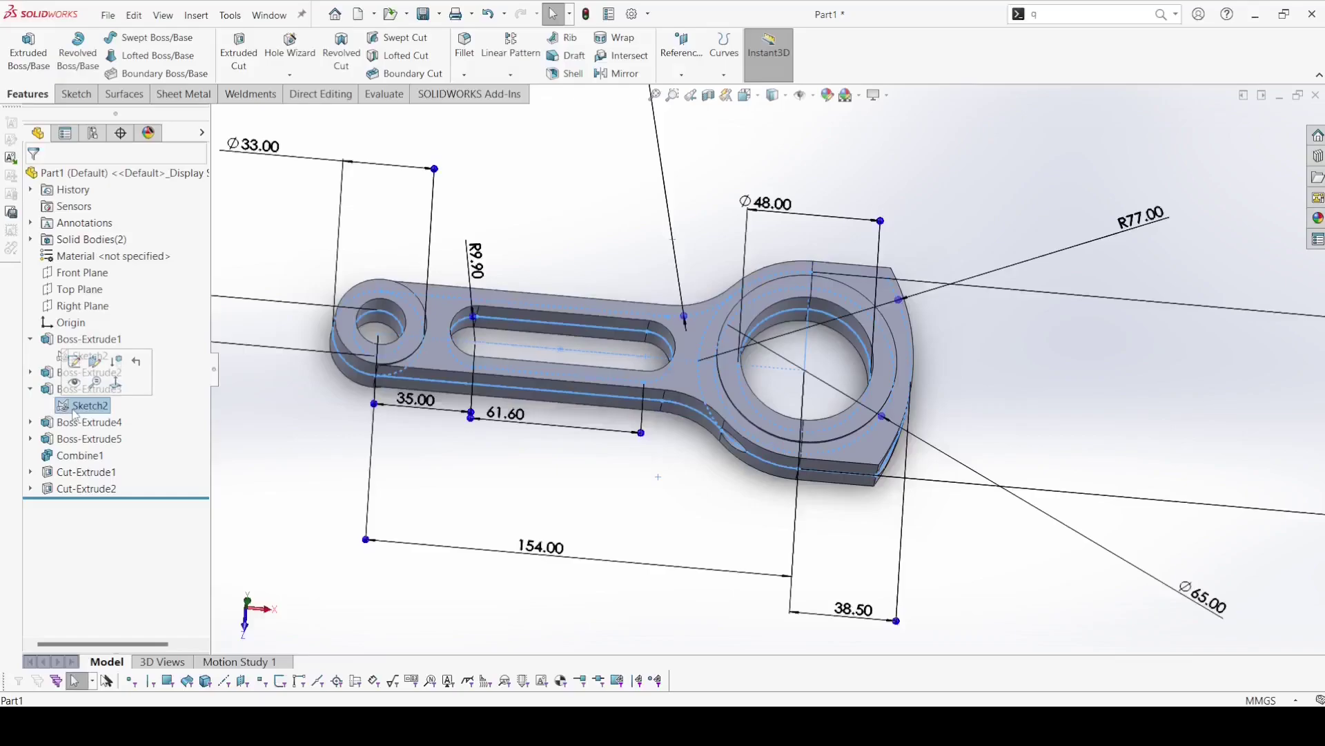
left_click(62, 390)
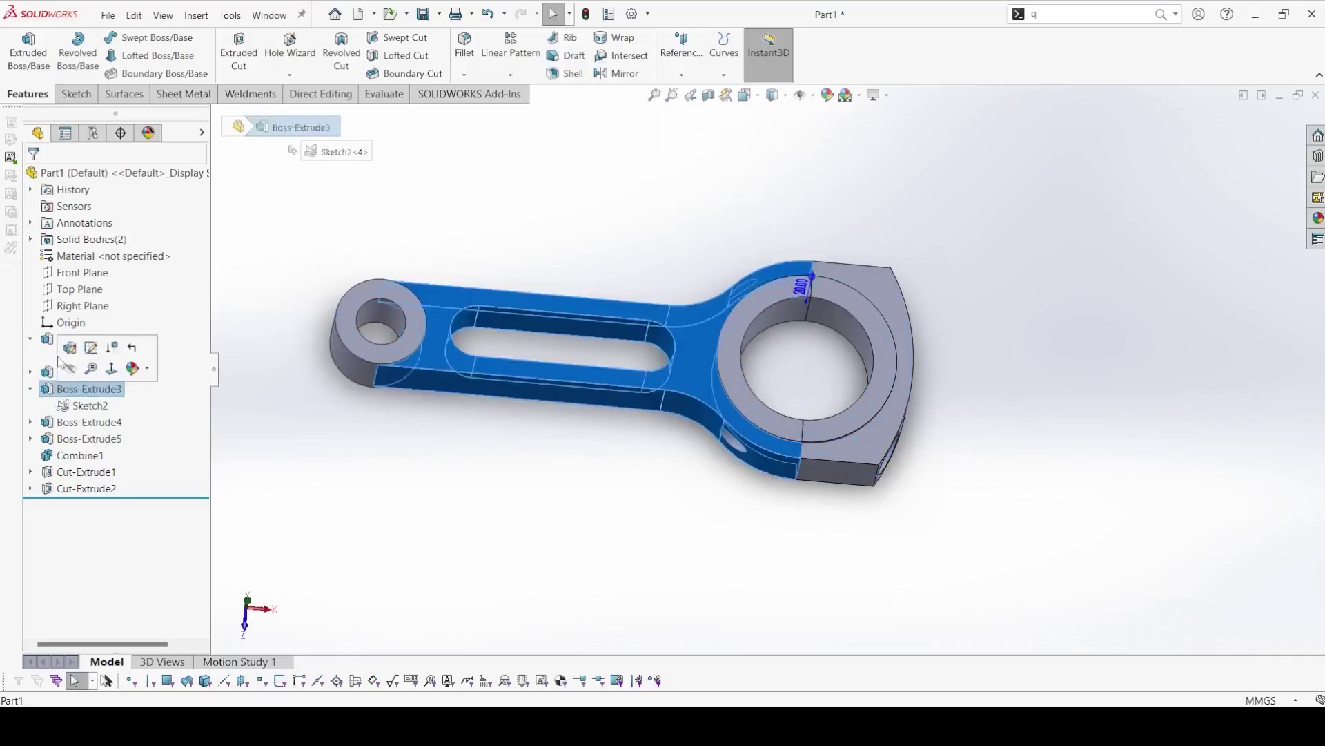
- Add the Sketch2 slot region to Boss-Extrude3's selected contours and confirm
left_click(91, 348)
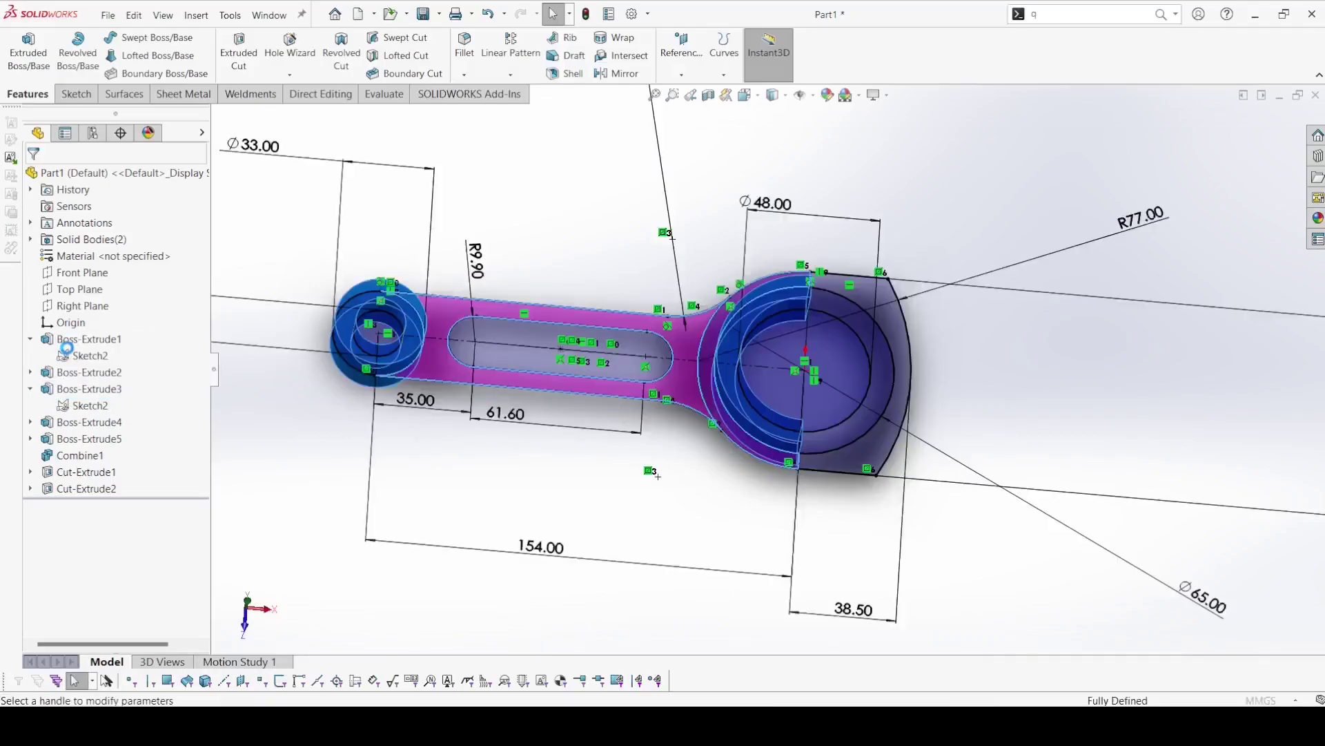
left_click(156, 465)
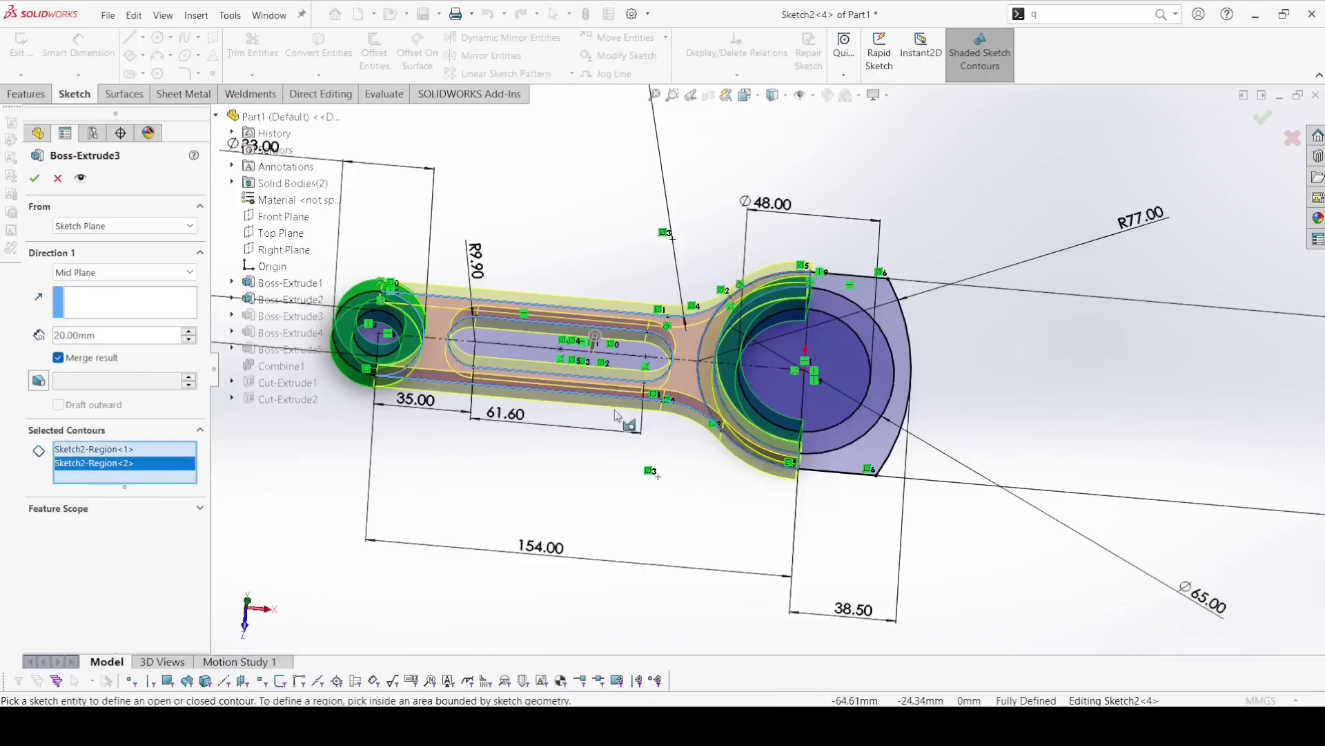
left_click(518, 359)
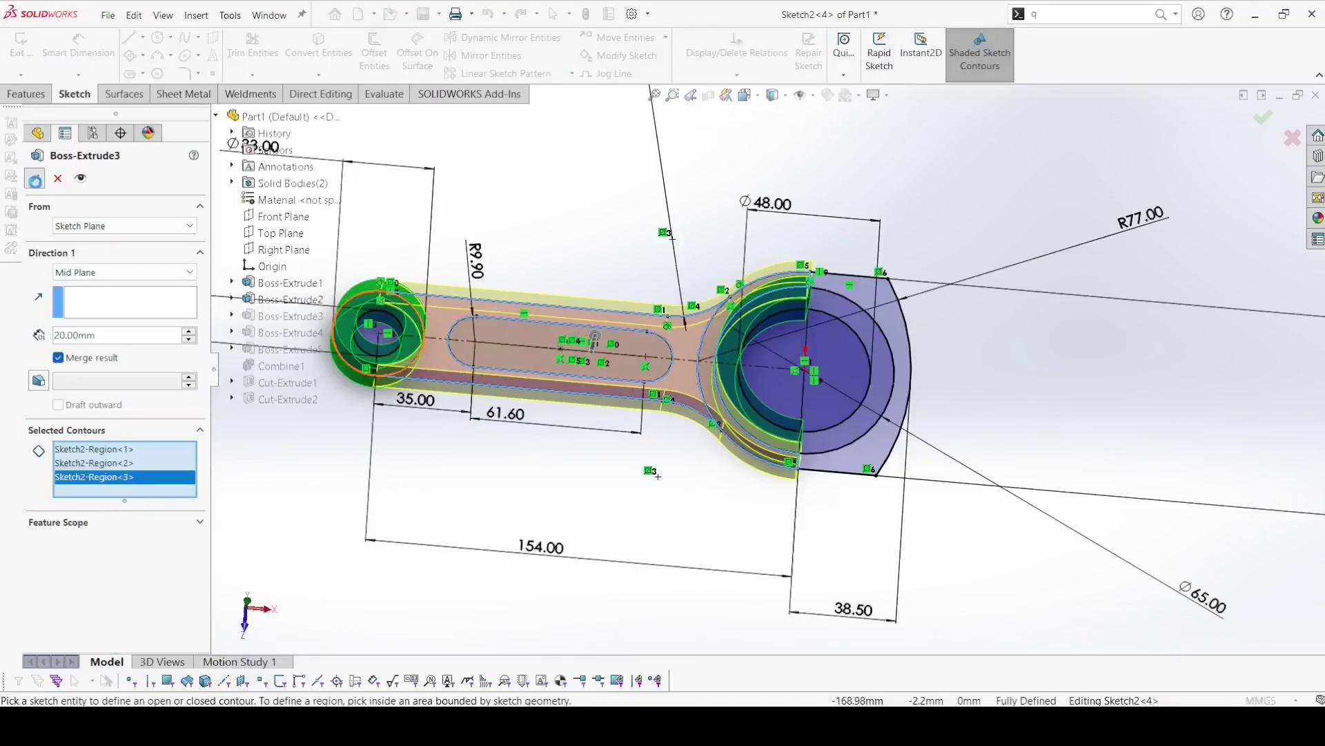
key("Return")
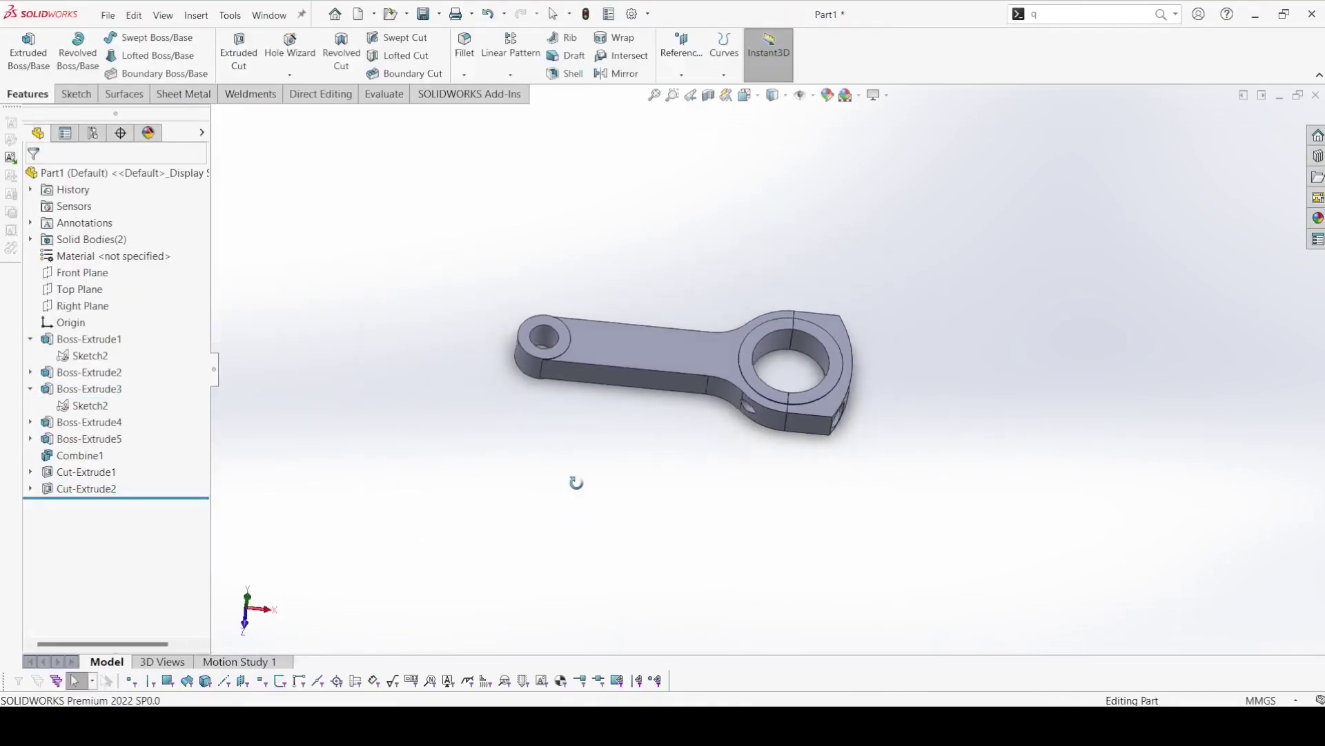
scroll(660, 351, "down", 5)
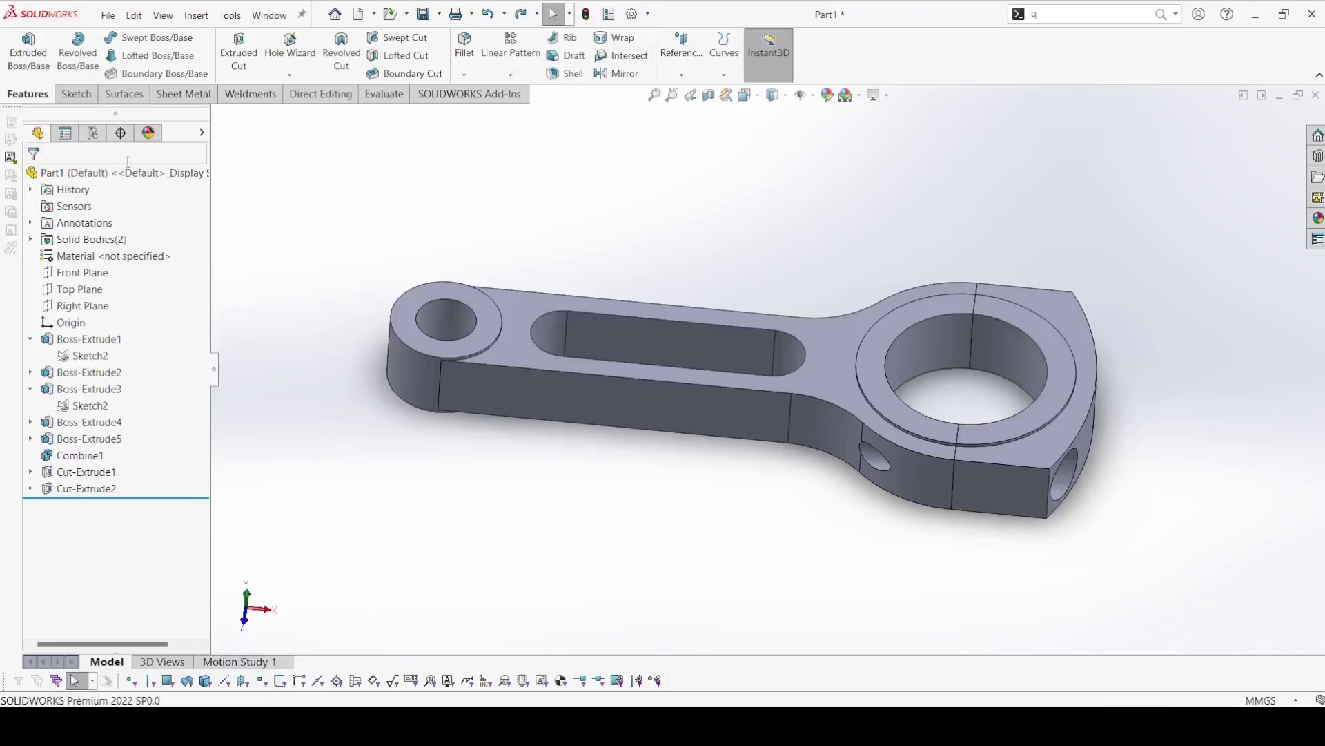
- Start a boss extrusion on Sketch2's slot region
left_click(31, 52)
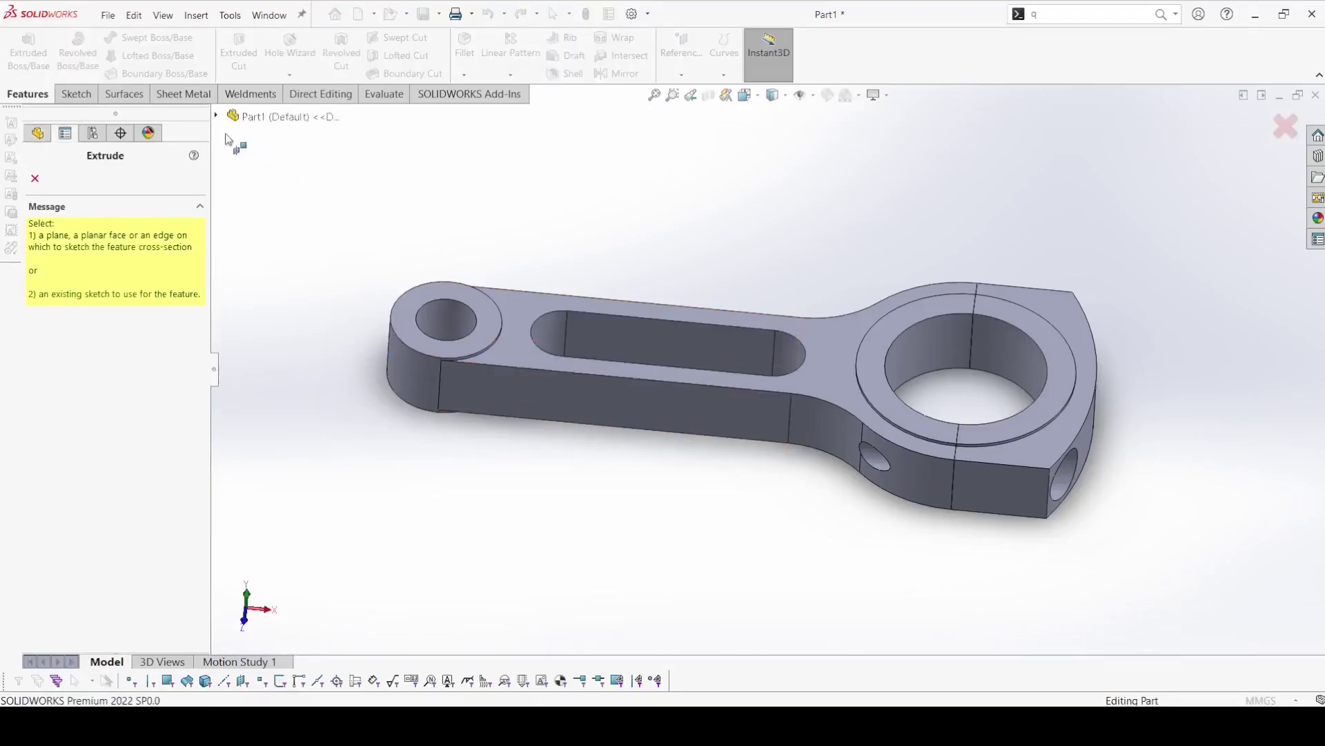
left_click(216, 115)
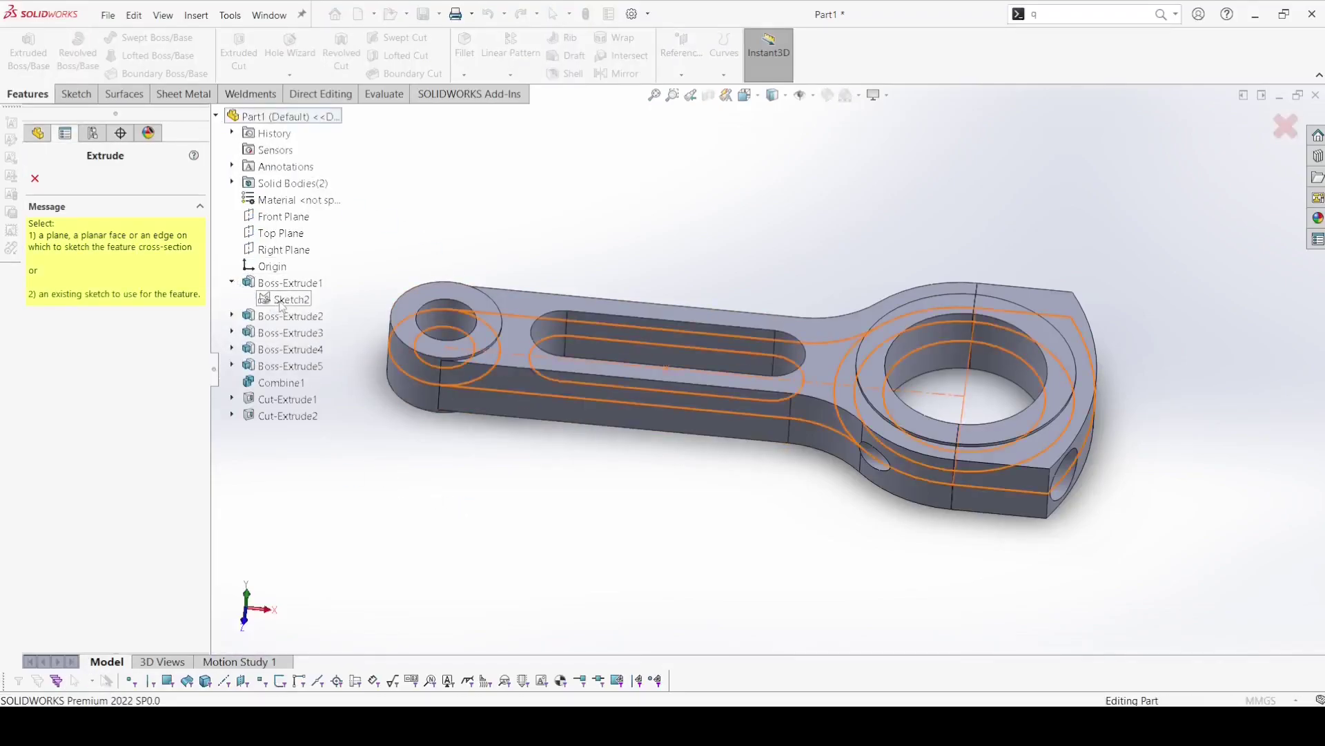
left_click(289, 299)
scroll(646, 384, "up", 3)
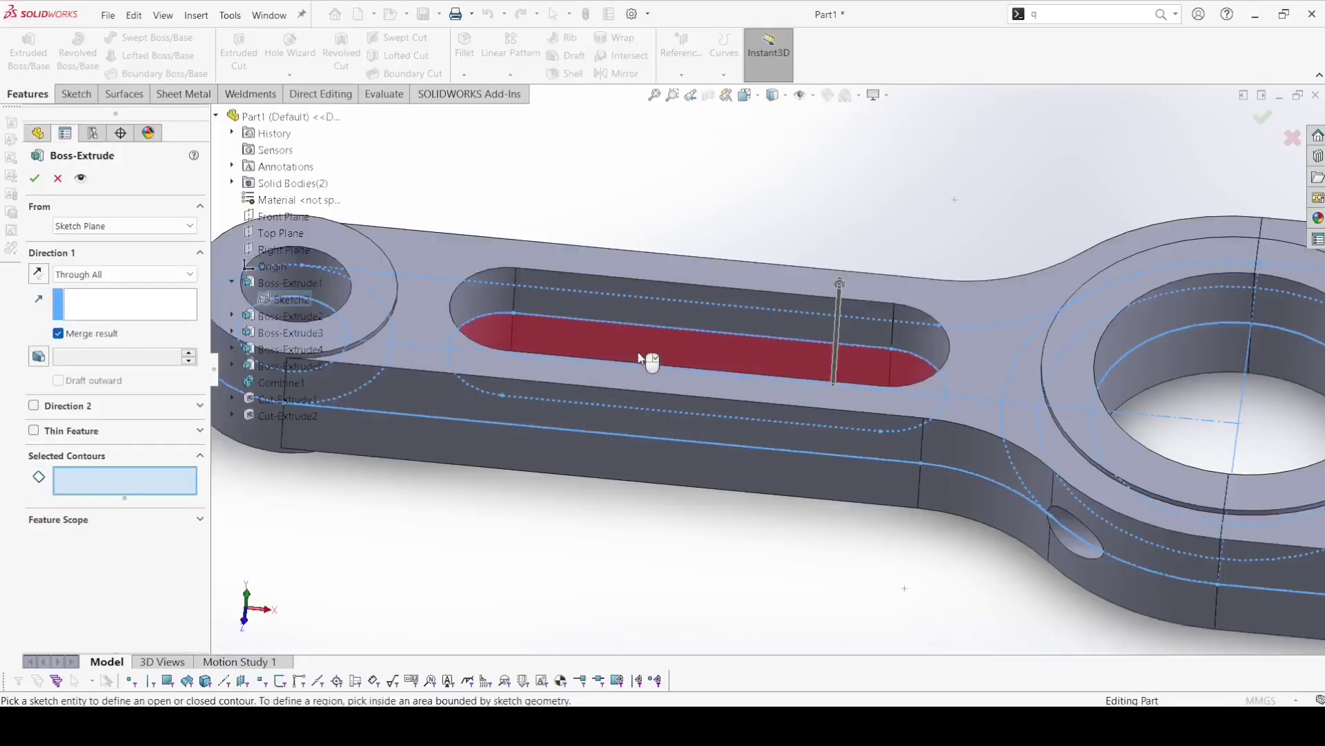
left_click(640, 356)
- End the extrusion Offset From Surface 2 mm below the rod's top face
left_click(164, 273)
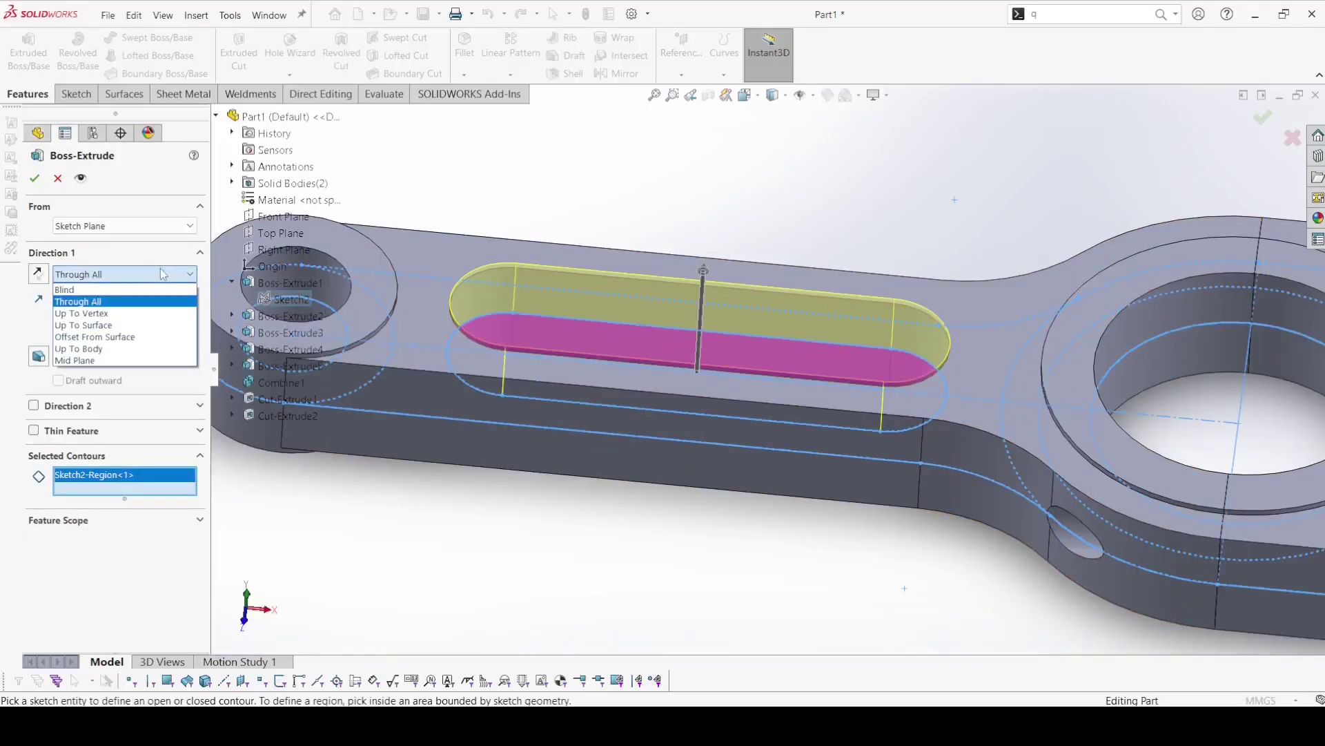
left_click(145, 284)
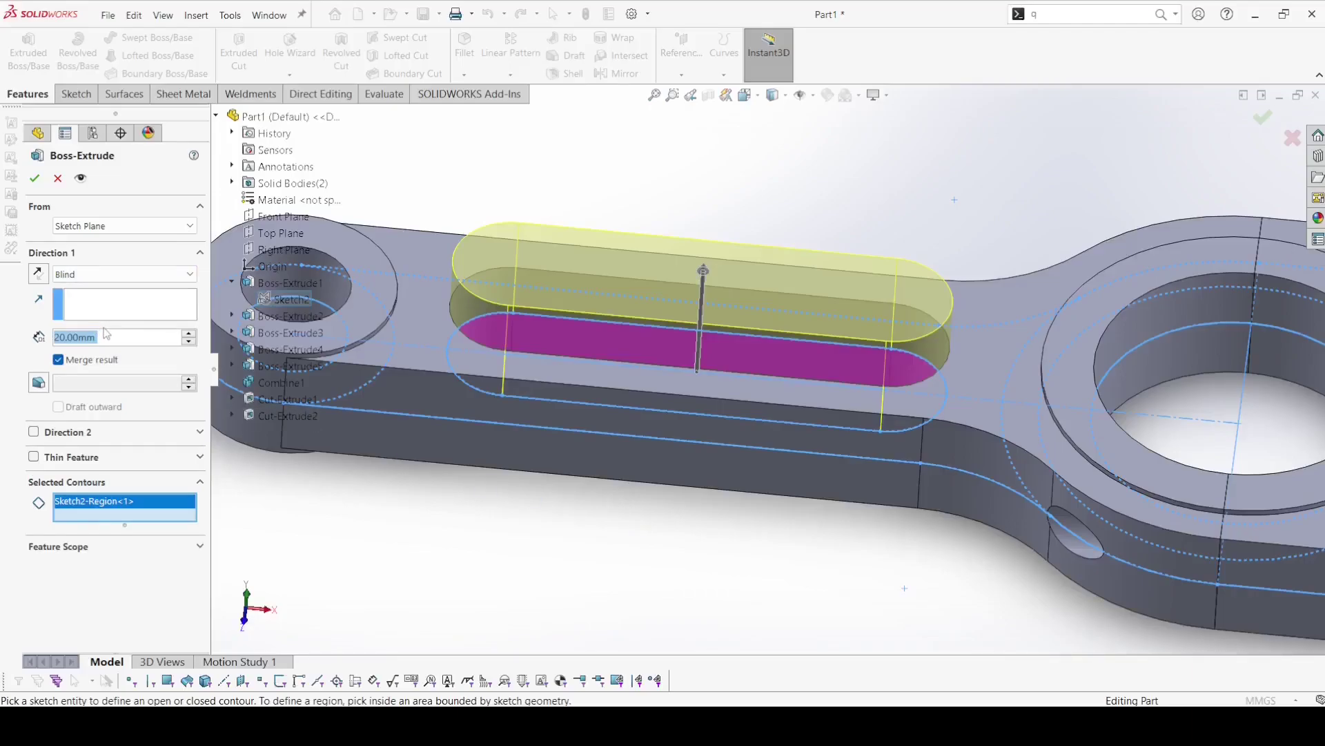
left_click(102, 274)
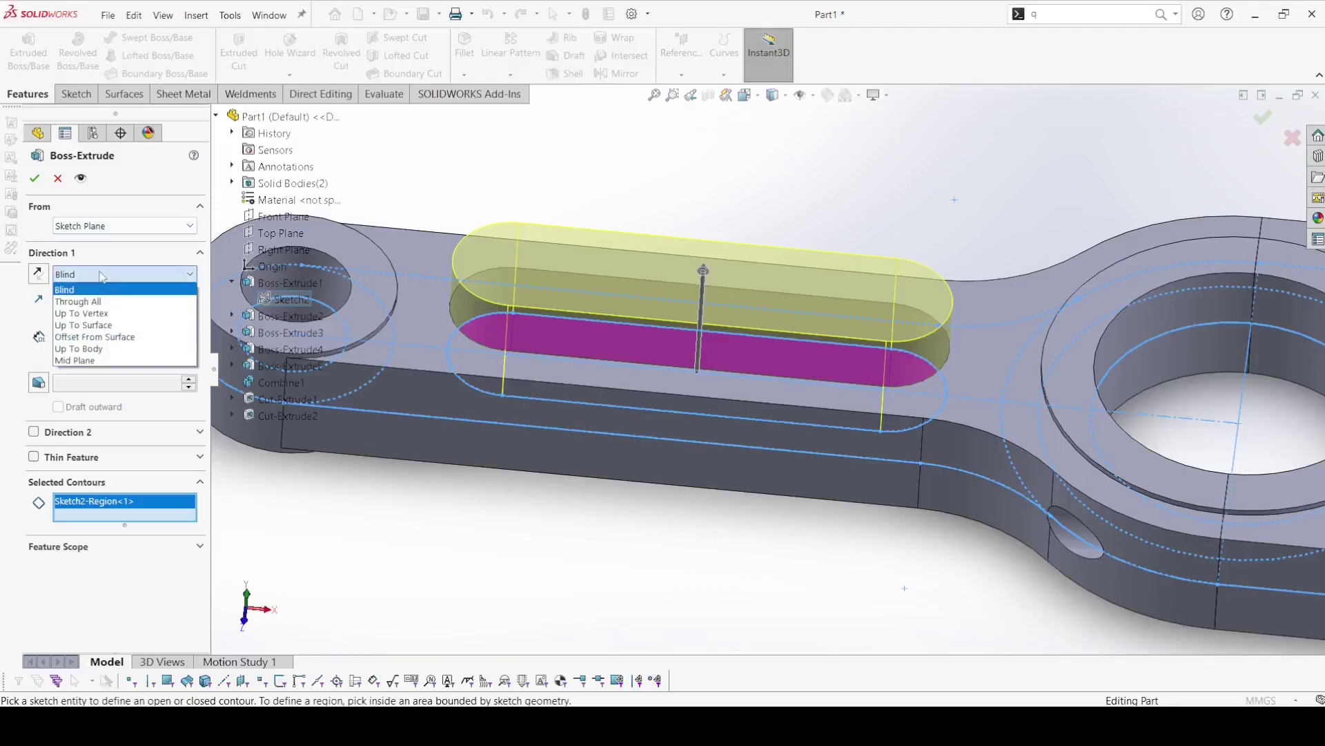
left_click(95, 337)
left_click(437, 338)
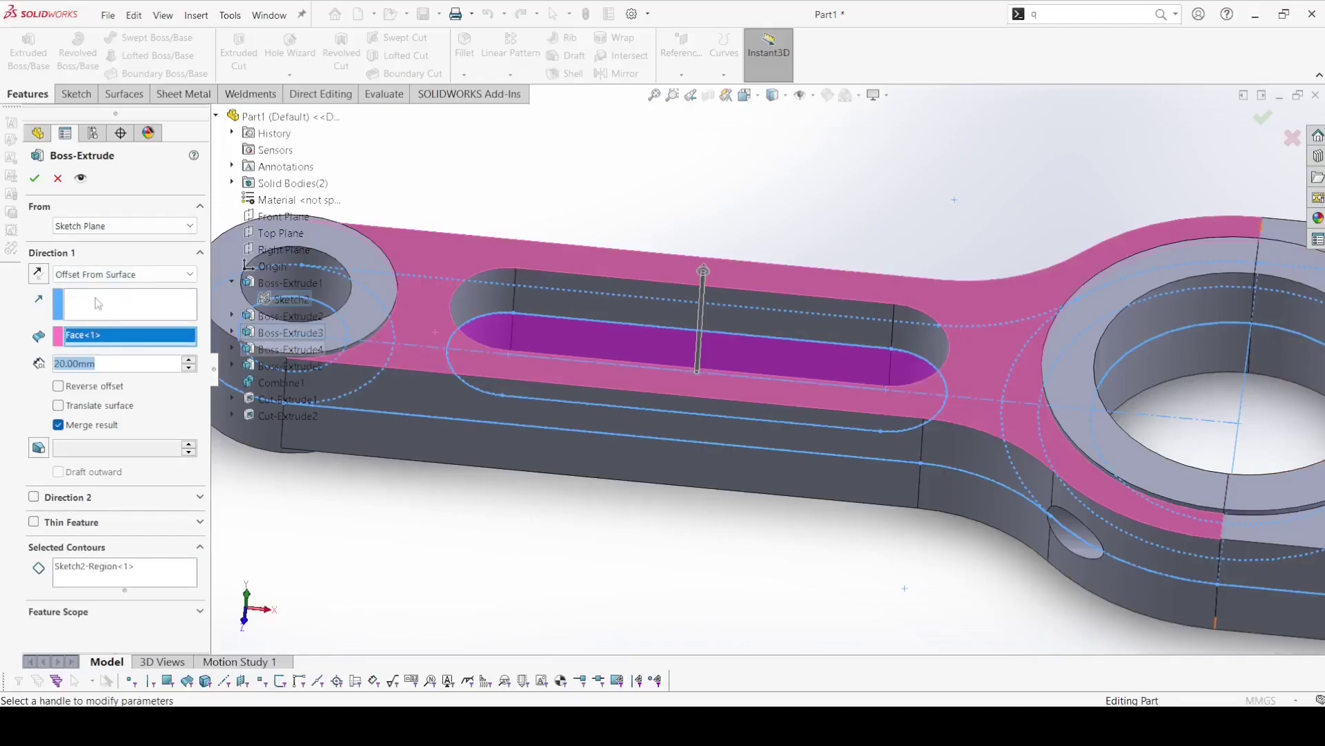
type("2")
key("Return")
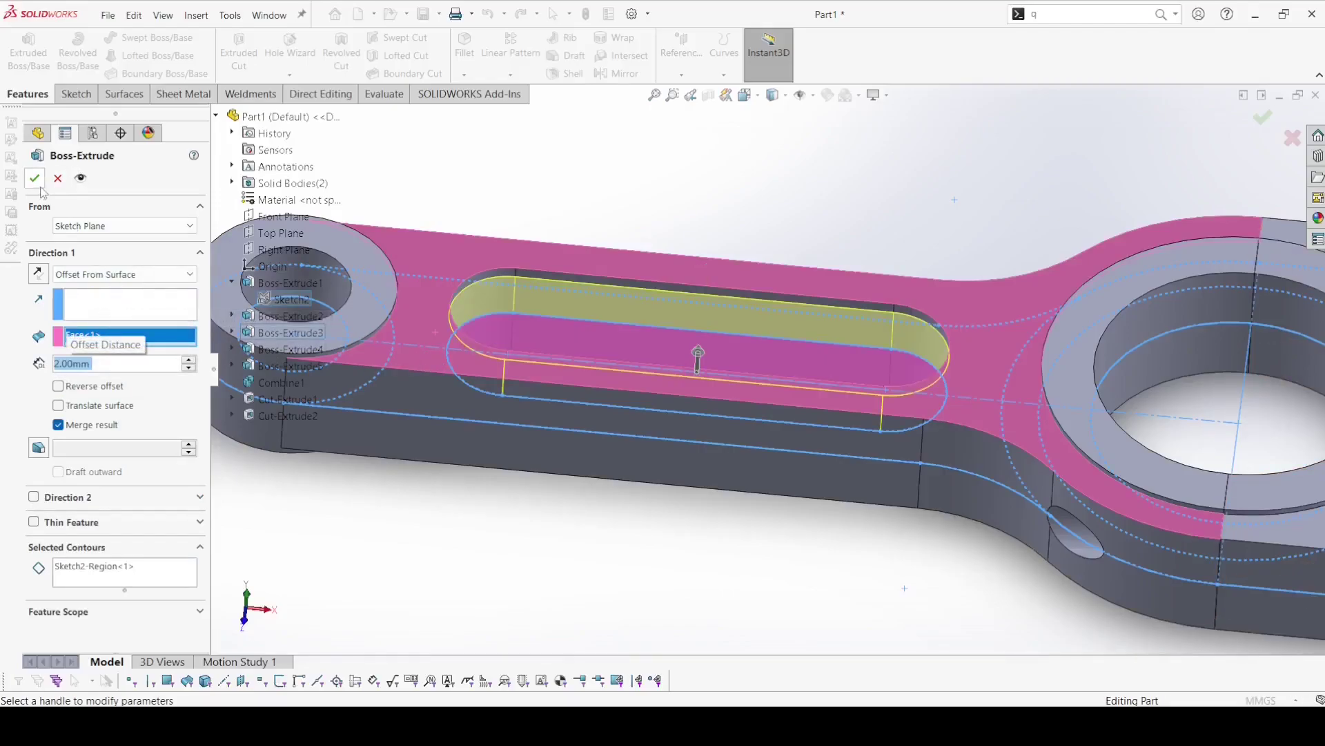
left_click(34, 178)
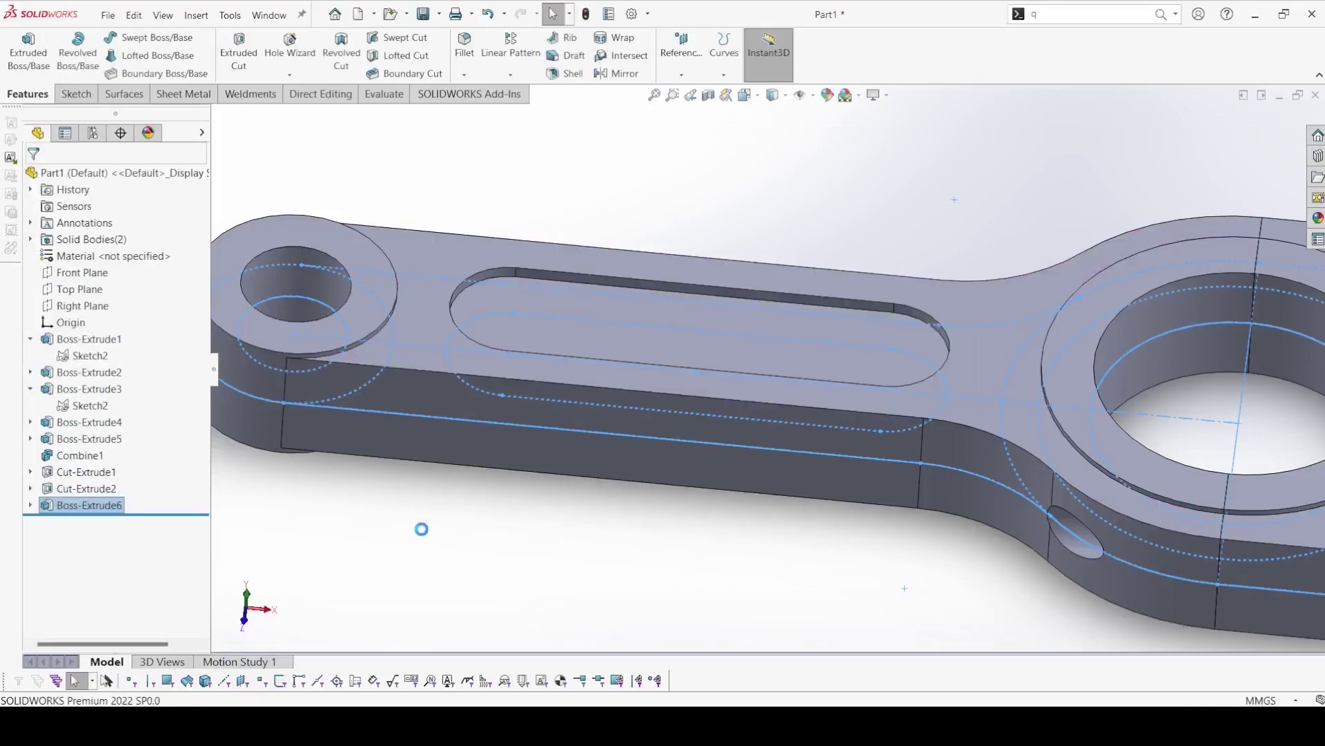
left_click(95, 506)
- Add a Direction 2 to Boss-Extrude6 ending 5 mm offset from the rod's opposite face
left_click(103, 477)
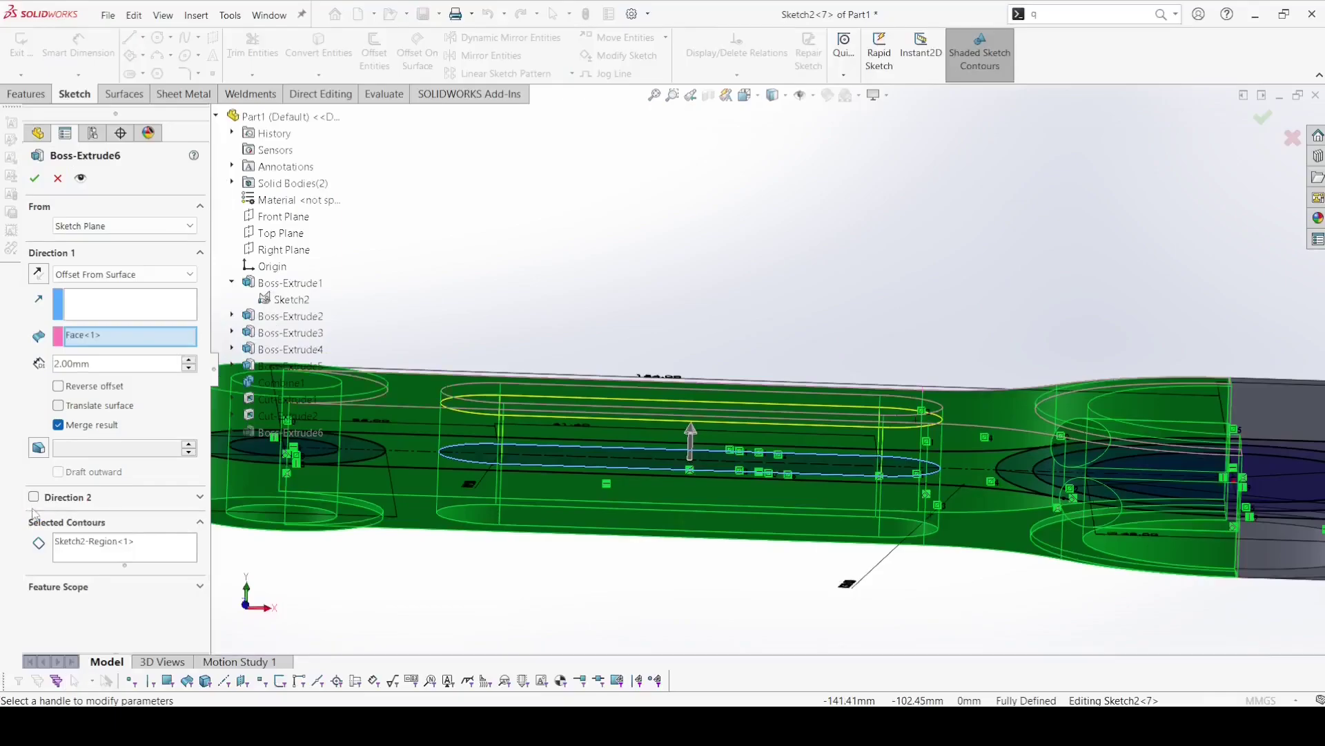
left_click(33, 497)
left_click(89, 517)
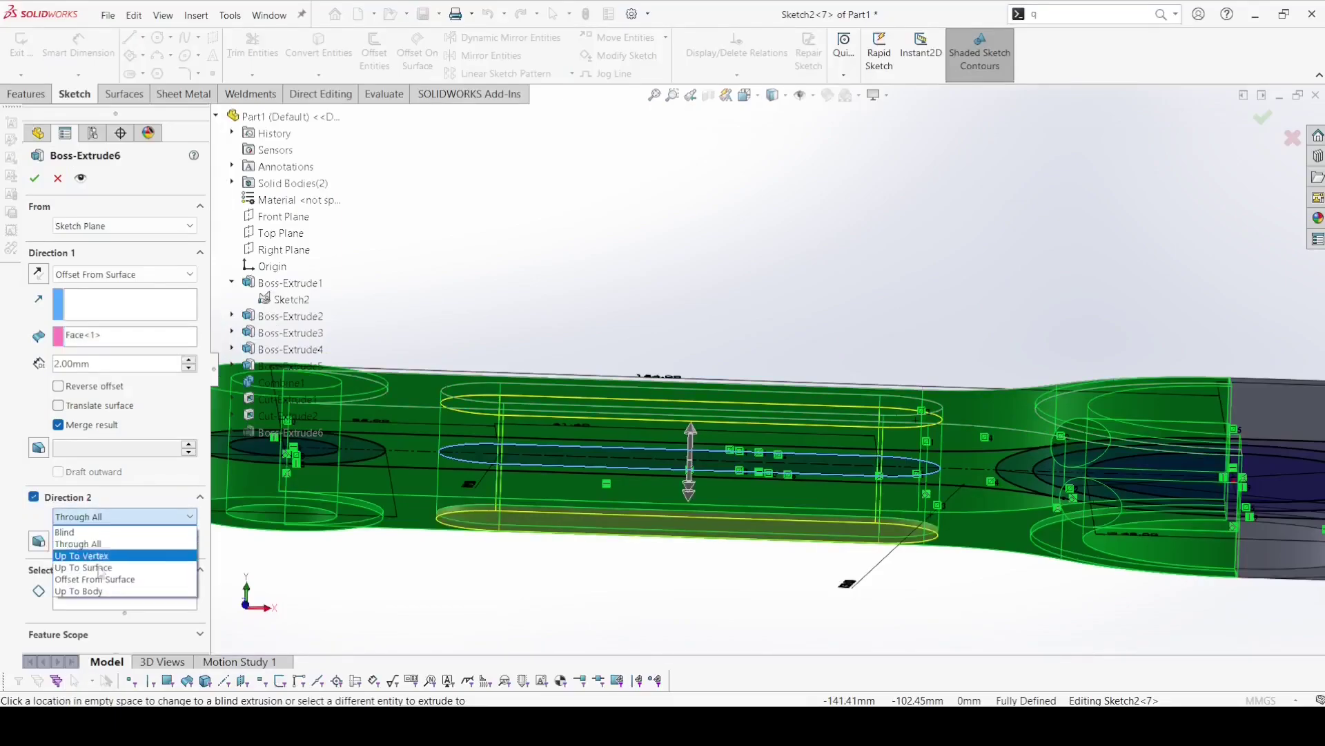
left_click(104, 580)
key("ctrl+8")
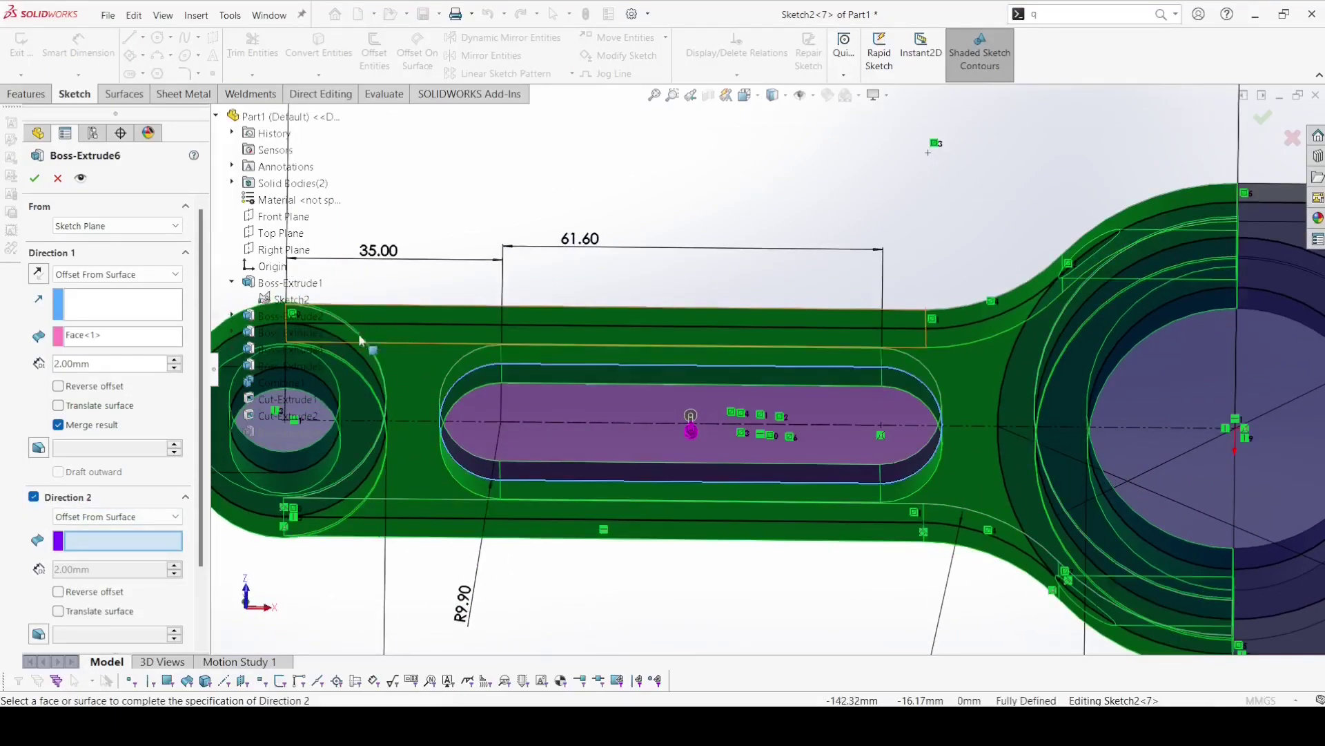
left_click(423, 400)
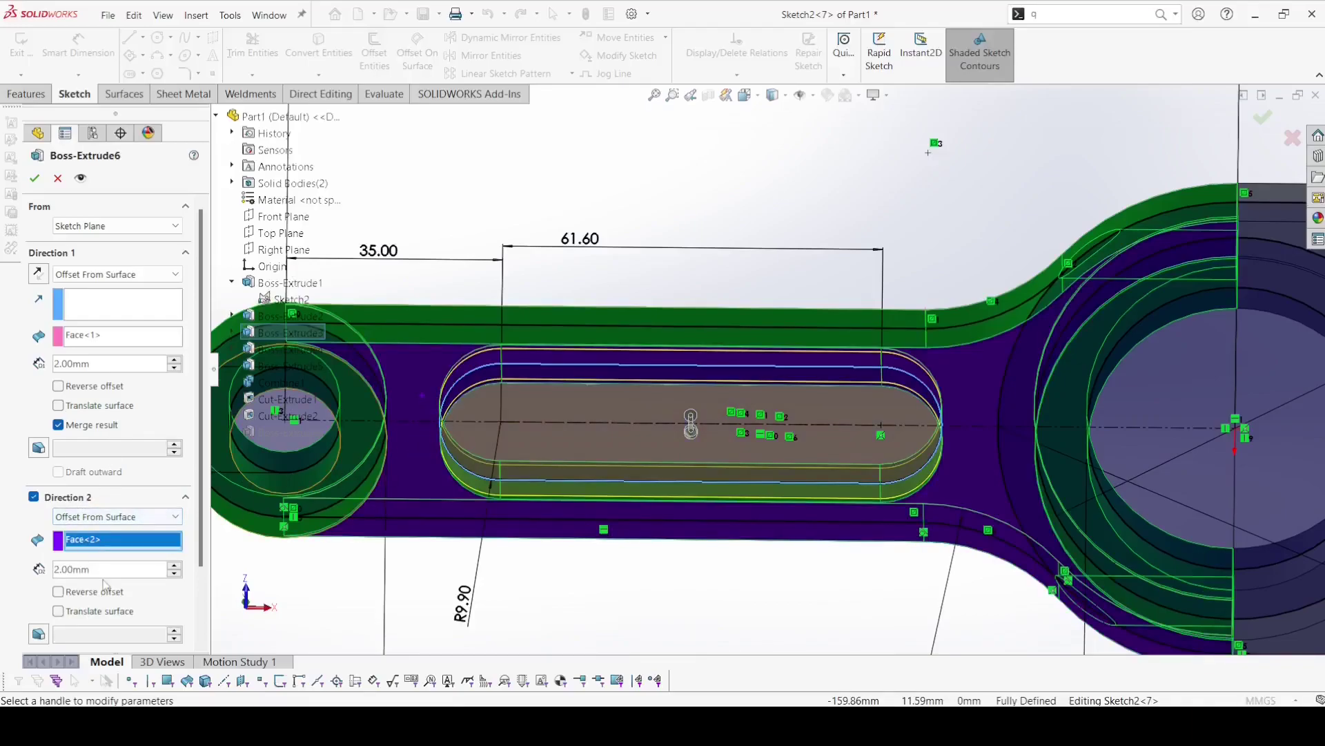
type("5")
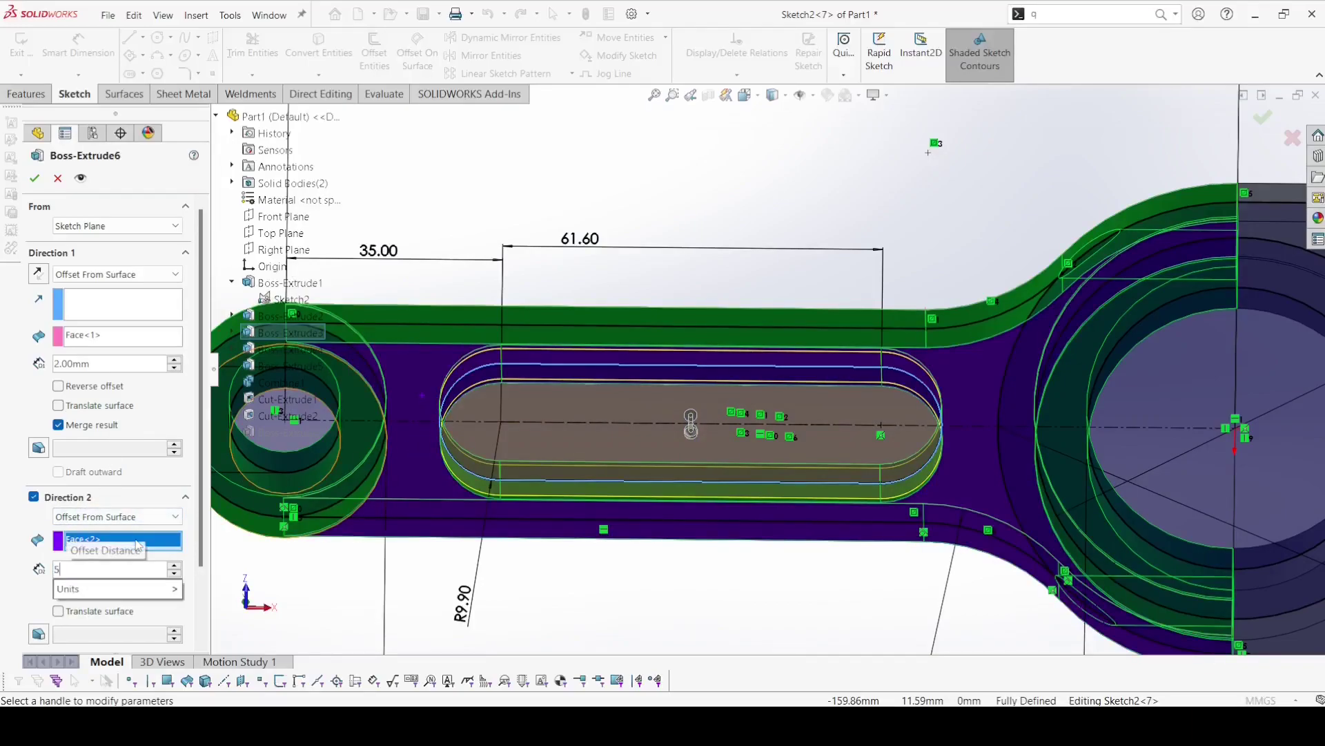
key("Return")
left_click(35, 178)
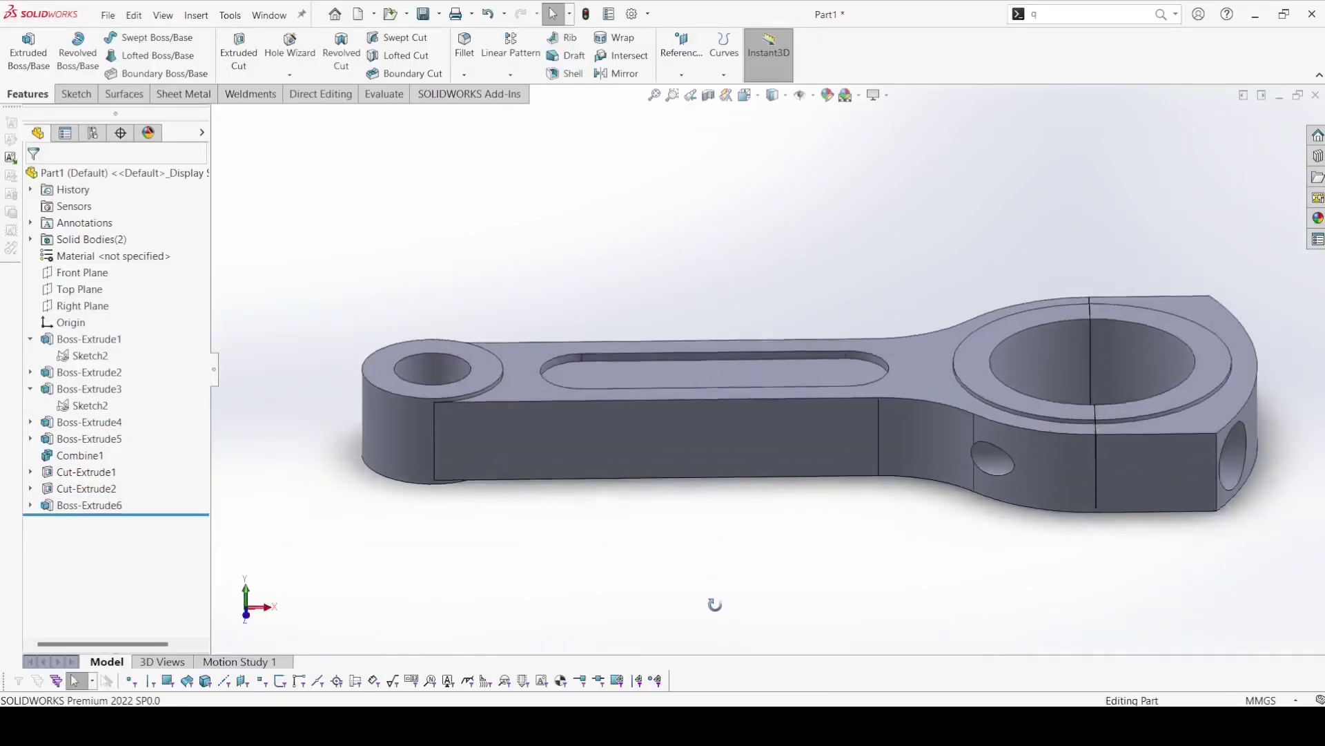
- Select both slot edges plus the small-end and big-end circular edges for filleting
left_click(561, 364)
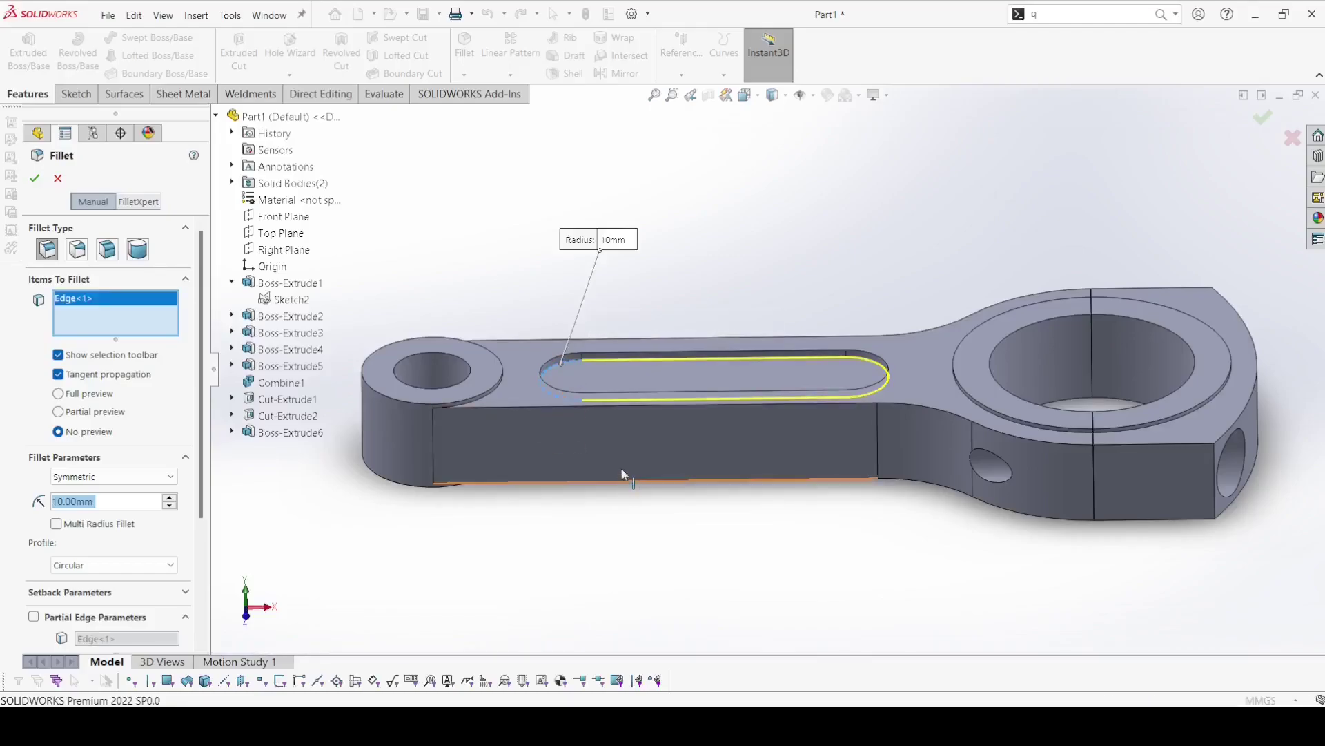
mouse_move(623, 475)
middle_mouse_down()
mouse_move(520, 437)
mouse_move(554, 435)
mouse_move(484, 359)
middle_mouse_up()
left_click(556, 424)
scroll(537, 387, "up", 3)
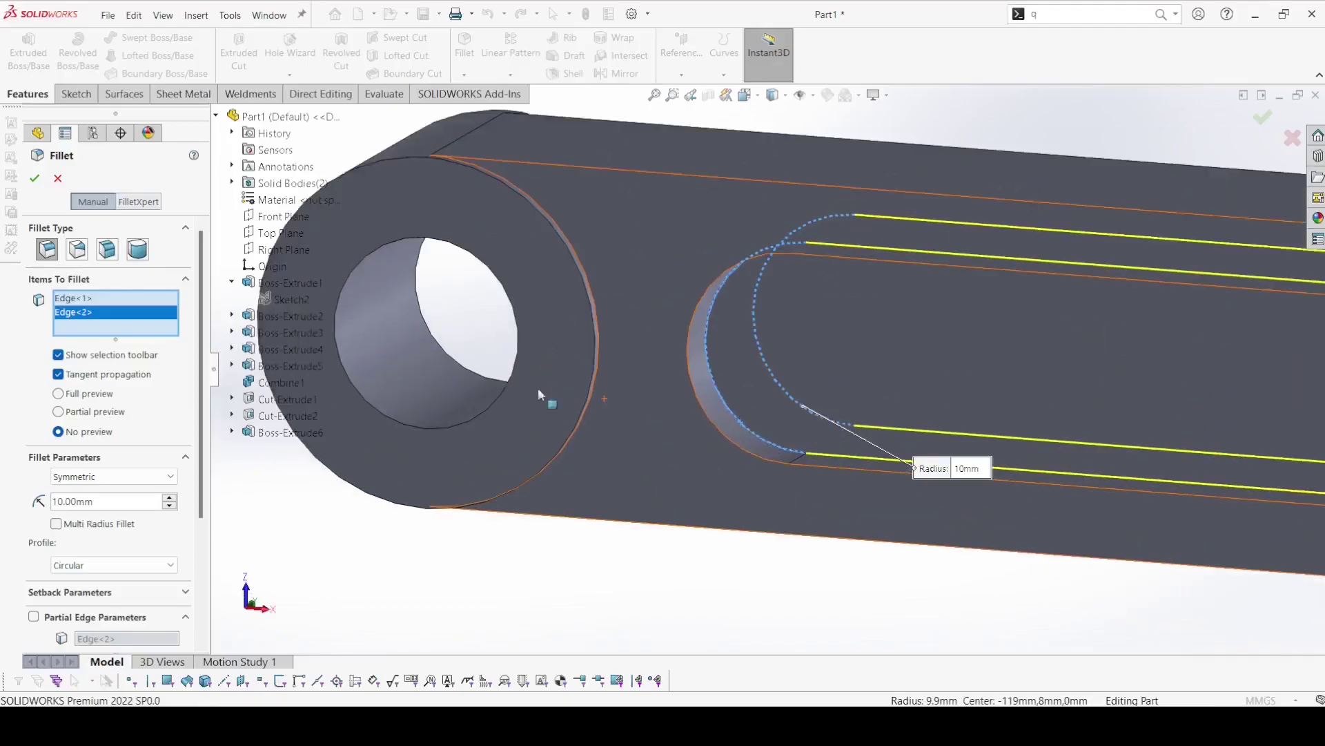
left_click(602, 310)
scroll(602, 310, "down", 5)
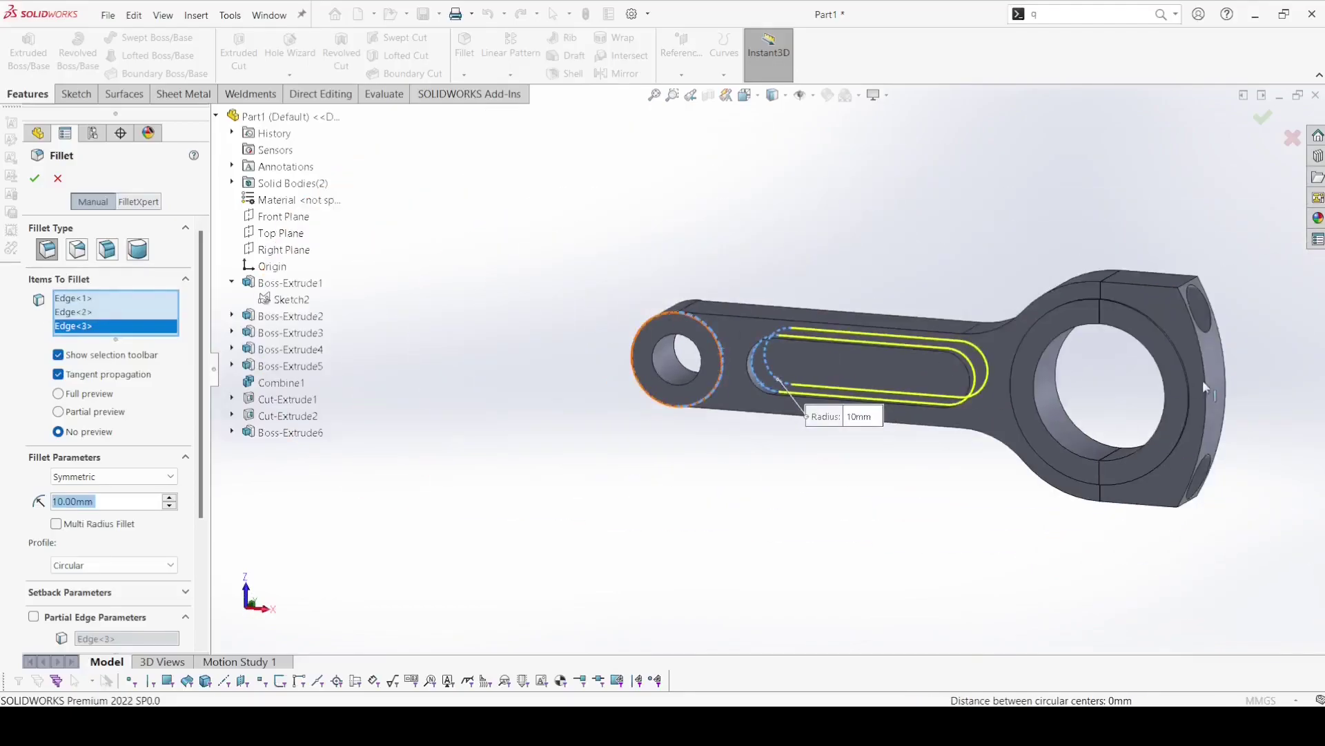
scroll(1012, 377, "up", 4)
middle_click_drag(1012, 377, 960, 403)
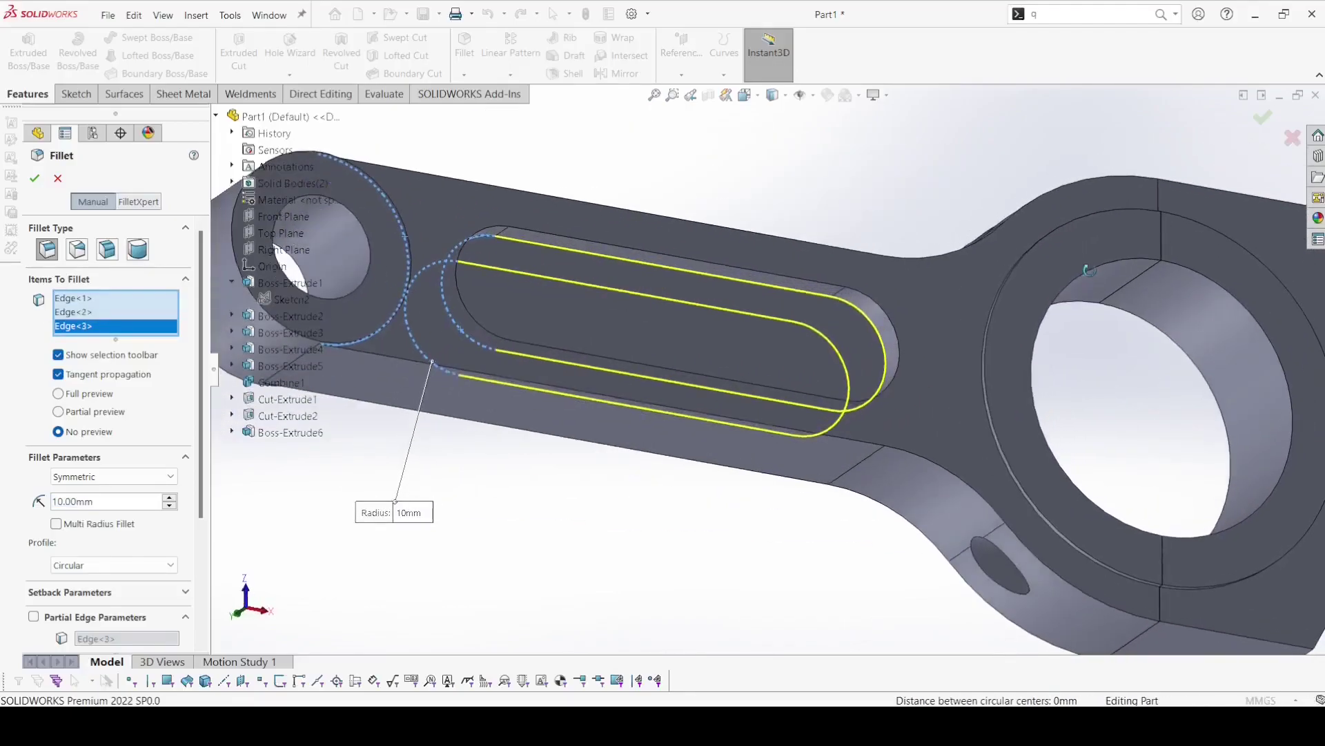
left_click(982, 380)
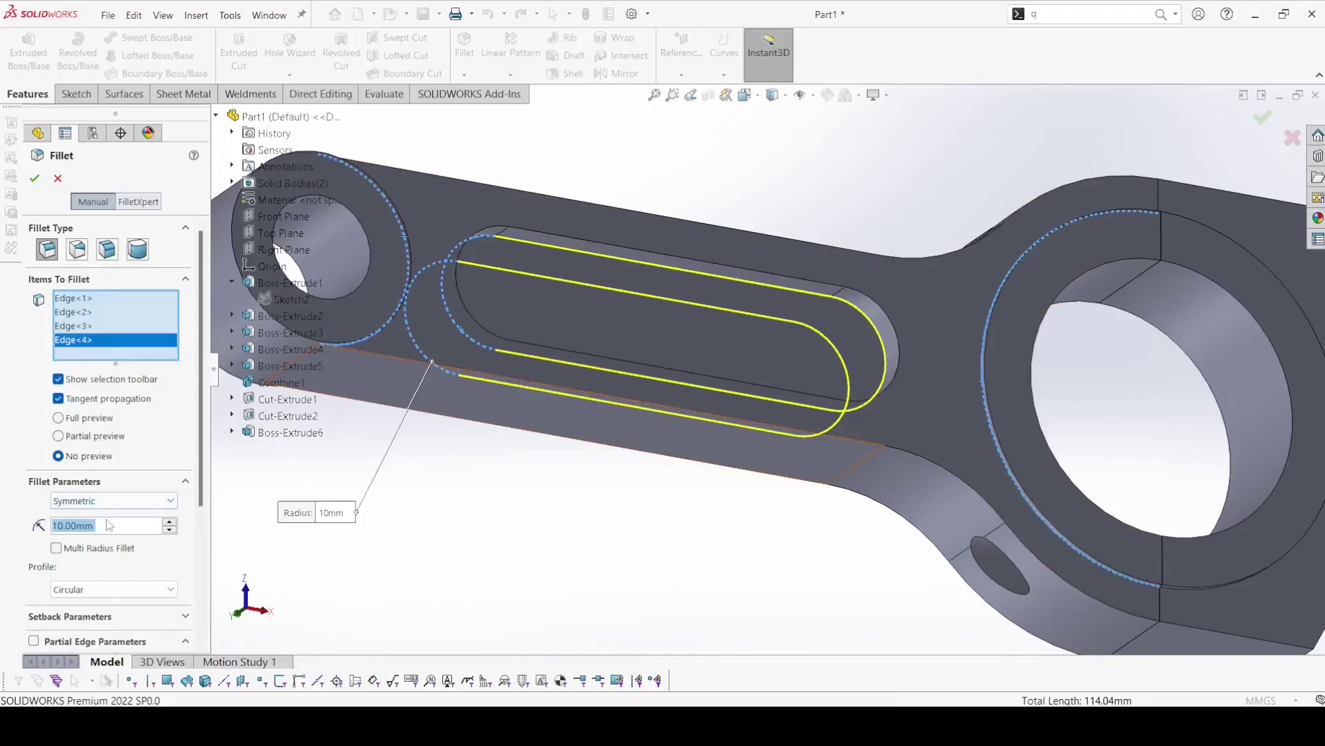
- Apply a 5 mm fillet radius with full preview and view the result
type("5")
key("Return")
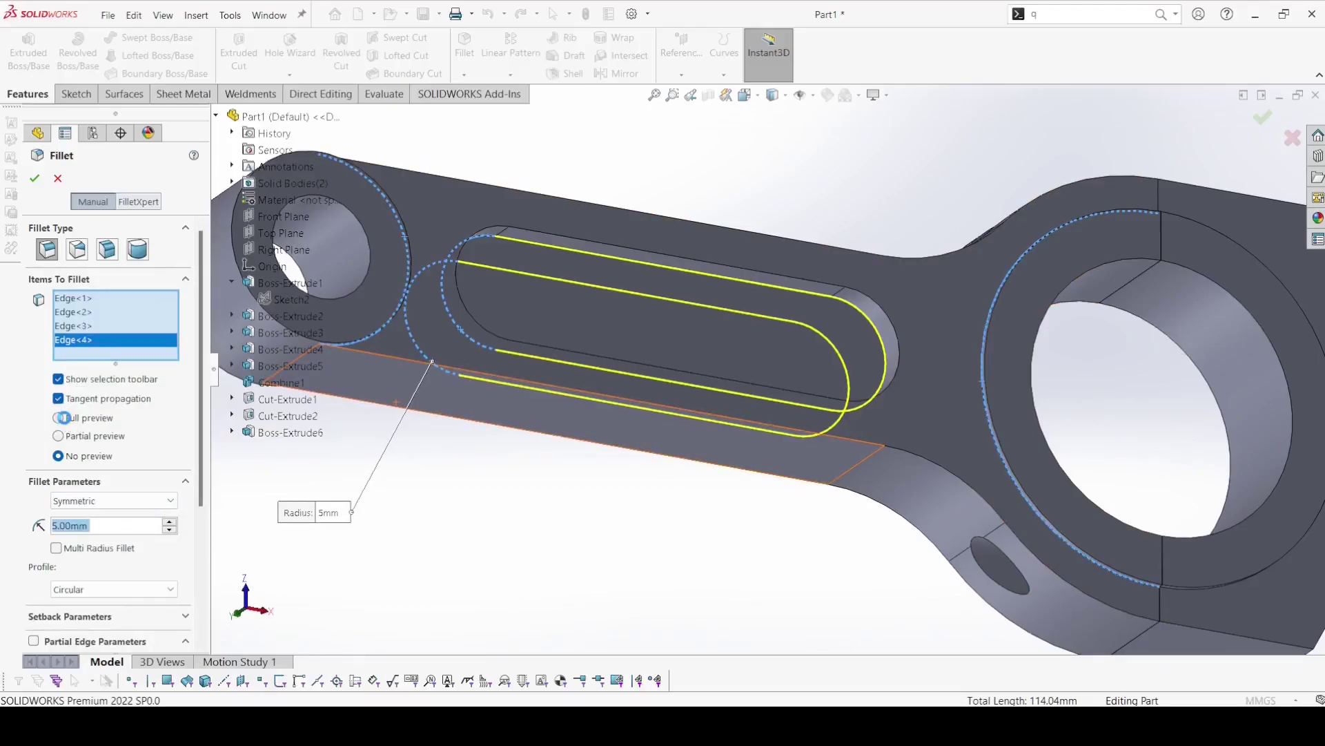
left_click(61, 418)
left_click(36, 179)
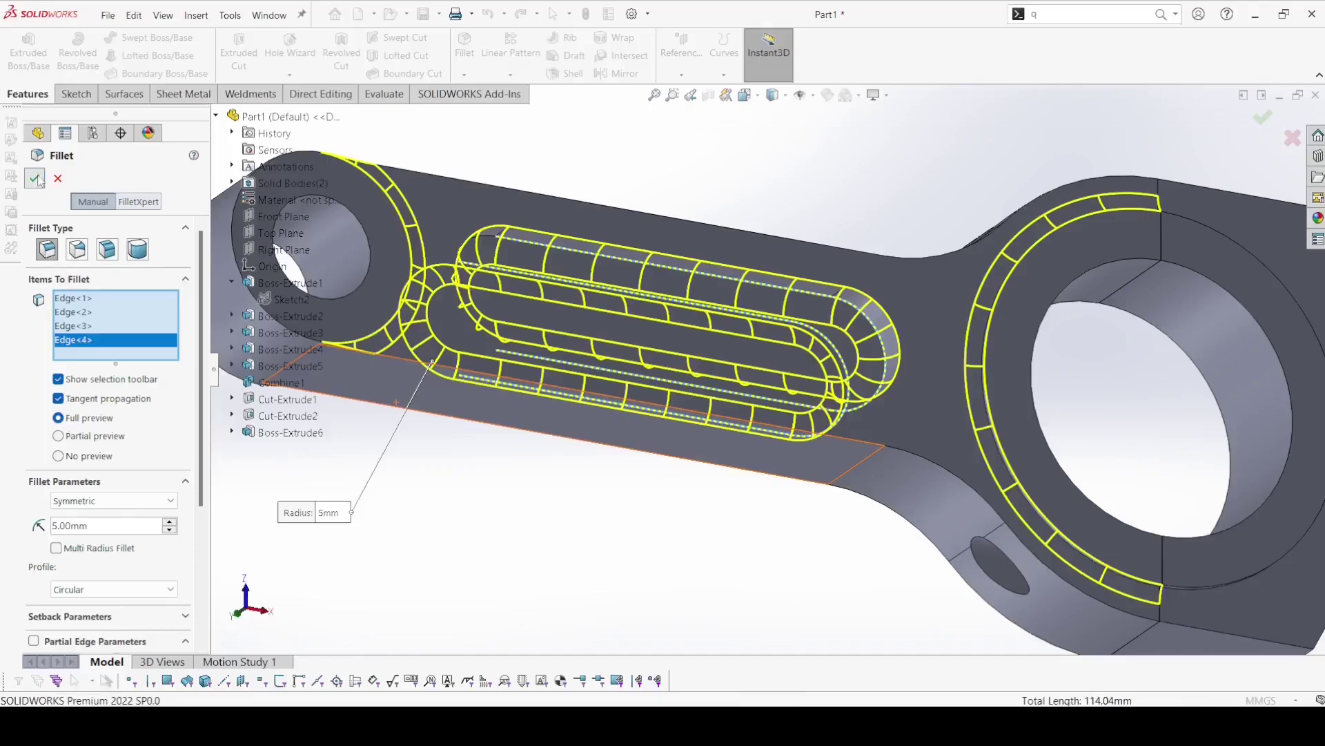
key("f")
middle_click_drag(657, 560, 710, 184)
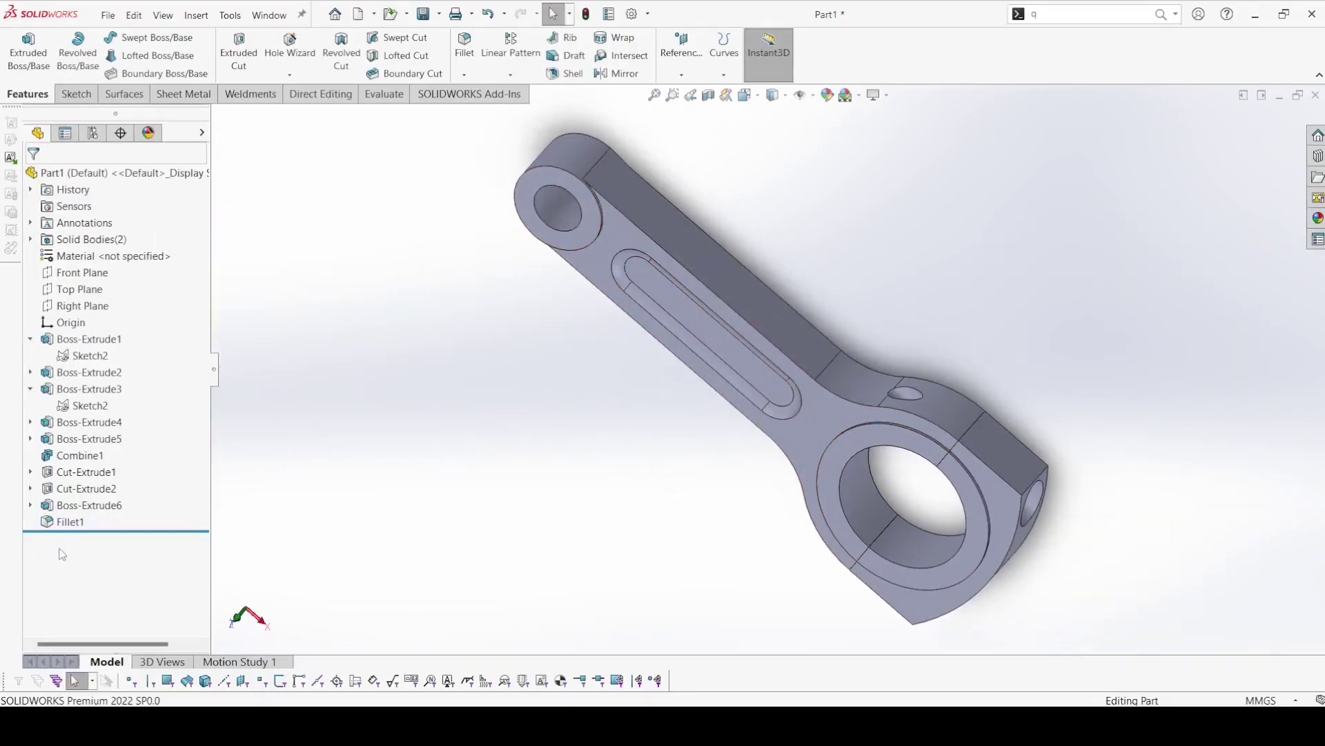
- Add the small-end boss's outer circular edge to Fillet1
left_click(69, 522)
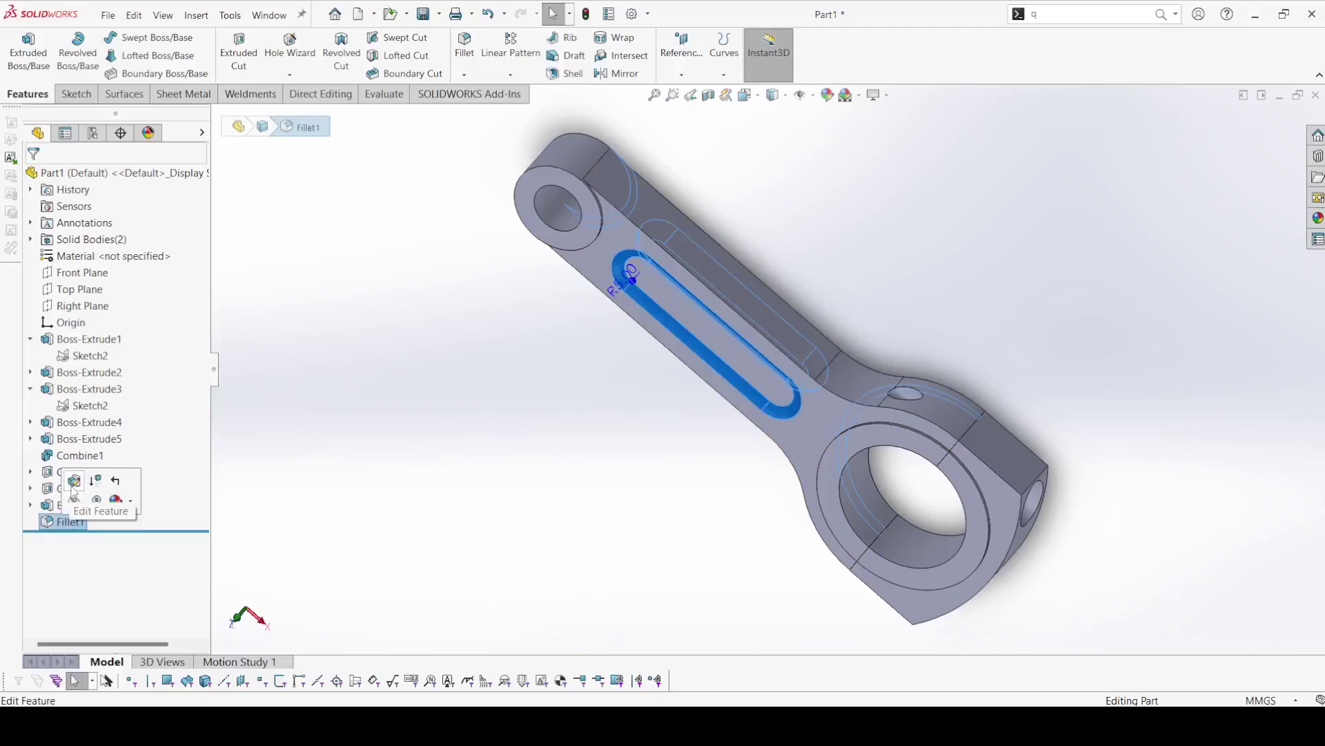
double_click(609, 218)
scroll(611, 207, "down", 3)
scroll(618, 181, "down", 1)
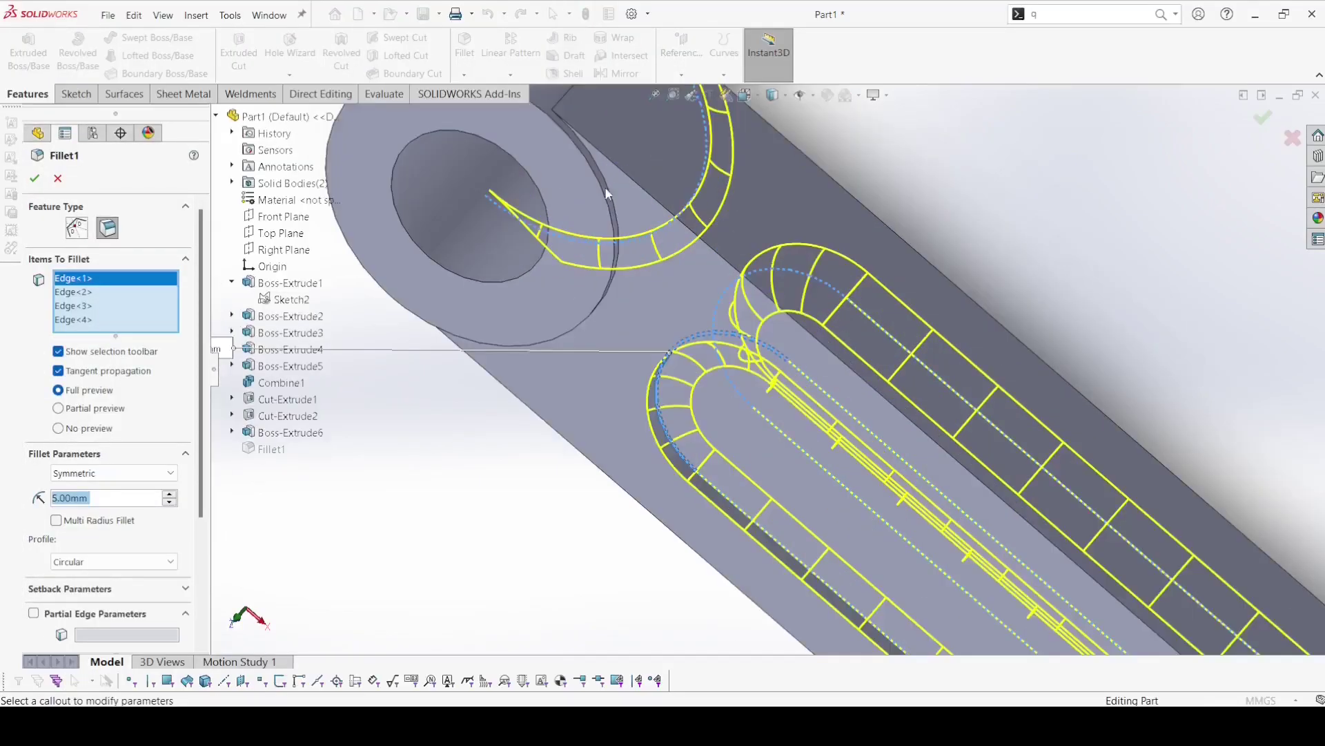
left_click(607, 185)
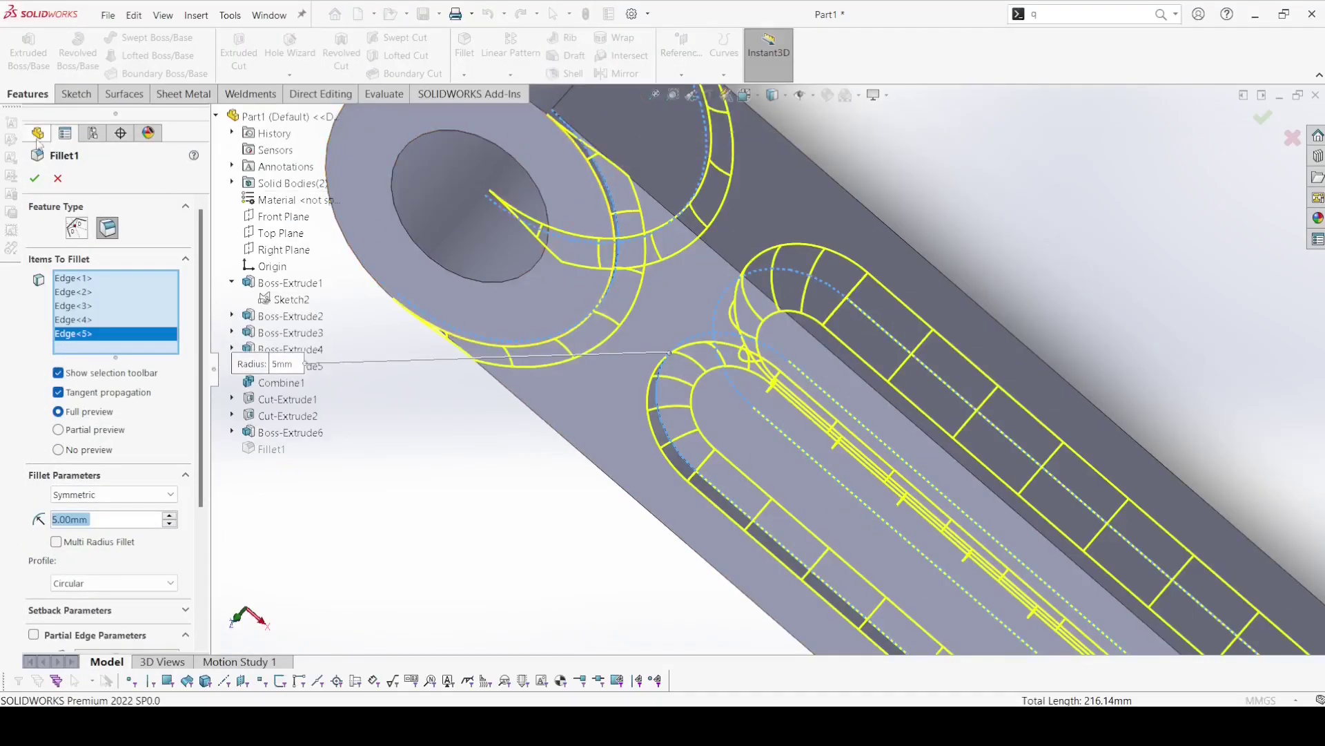
left_click(35, 179)
key("f")
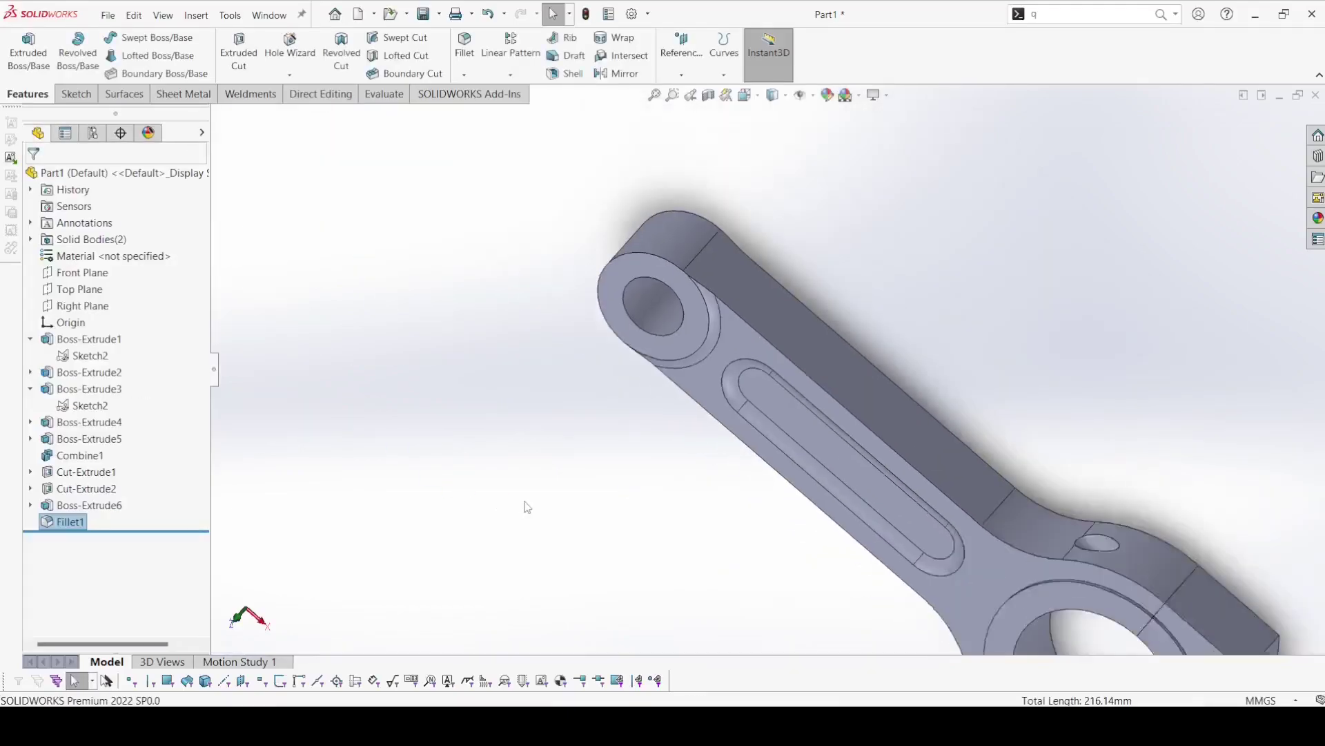
mouse_move(558, 520)
middle_mouse_down()
mouse_move(491, 550)
mouse_move(110, 521)
middle_mouse_up()
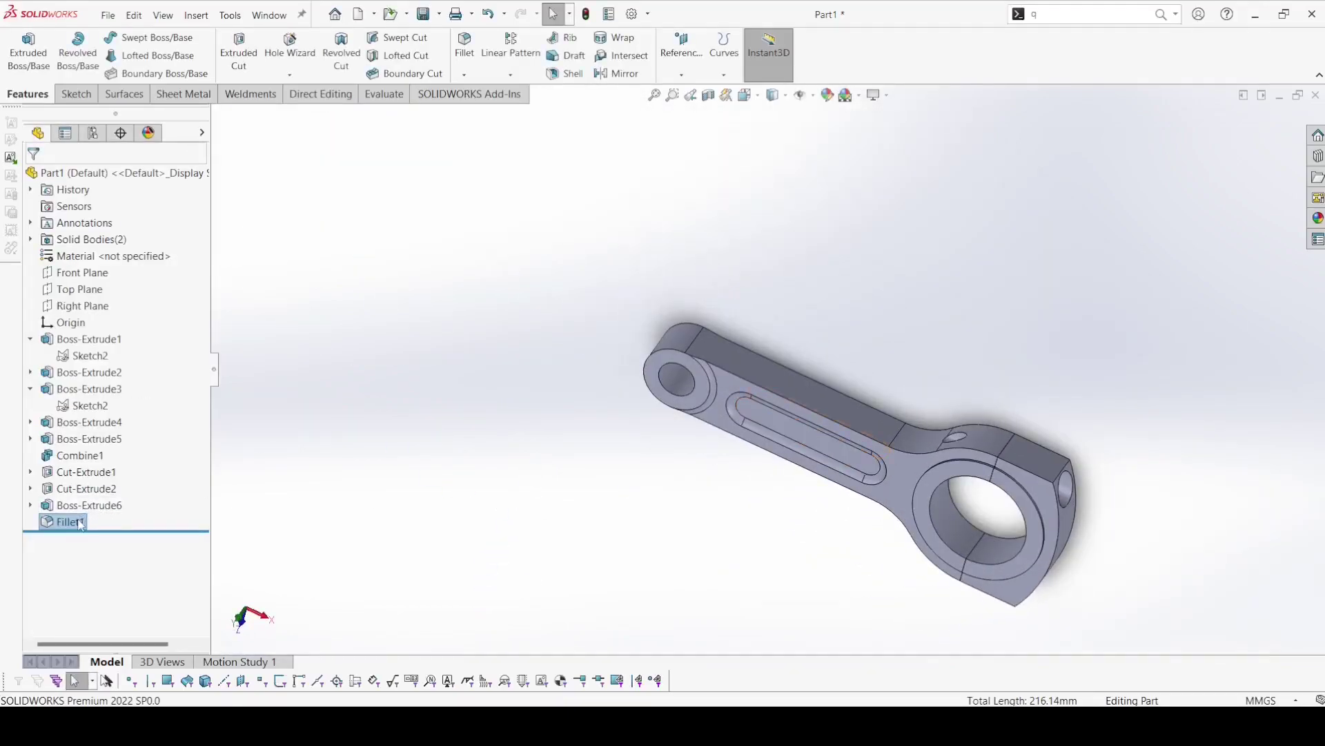
- Add the big-end boss's circular edge to Fillet1
left_click(80, 524)
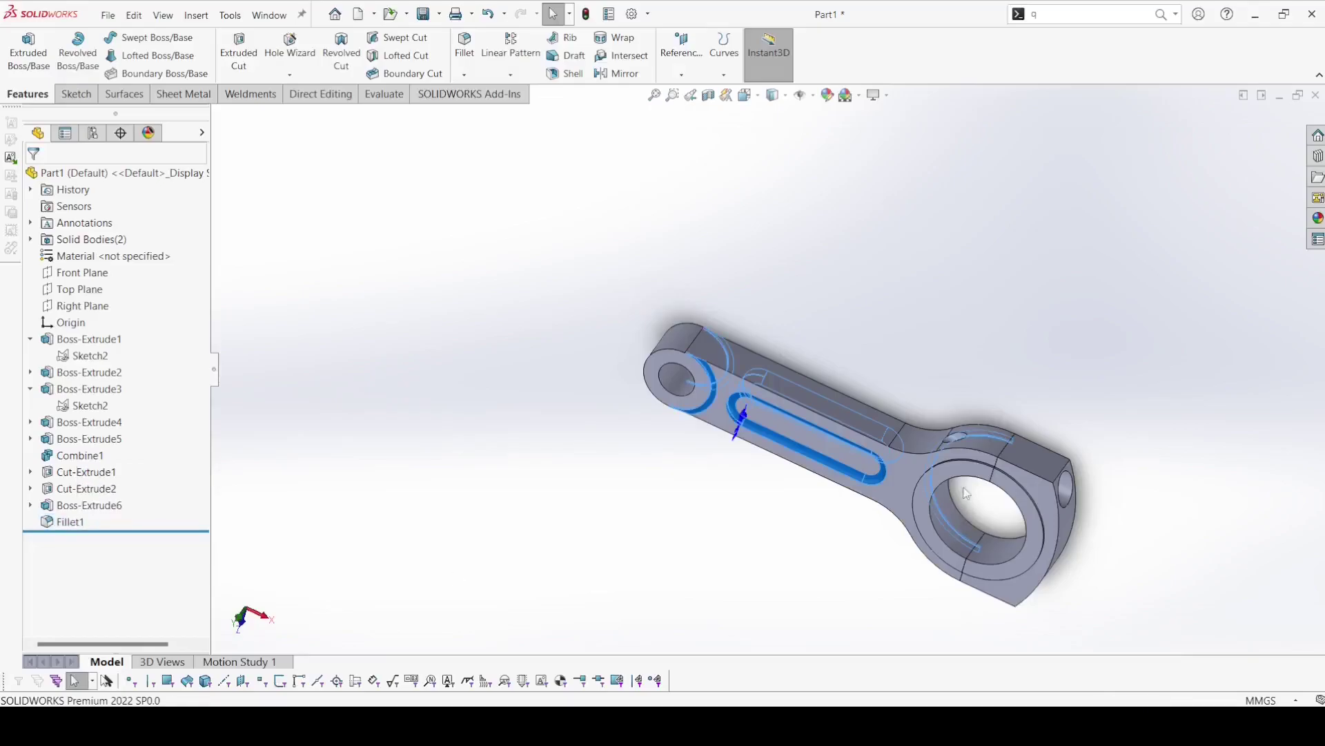
scroll(967, 450, "down", 2)
scroll(966, 450, "down", 2)
scroll(966, 450, "down", 2)
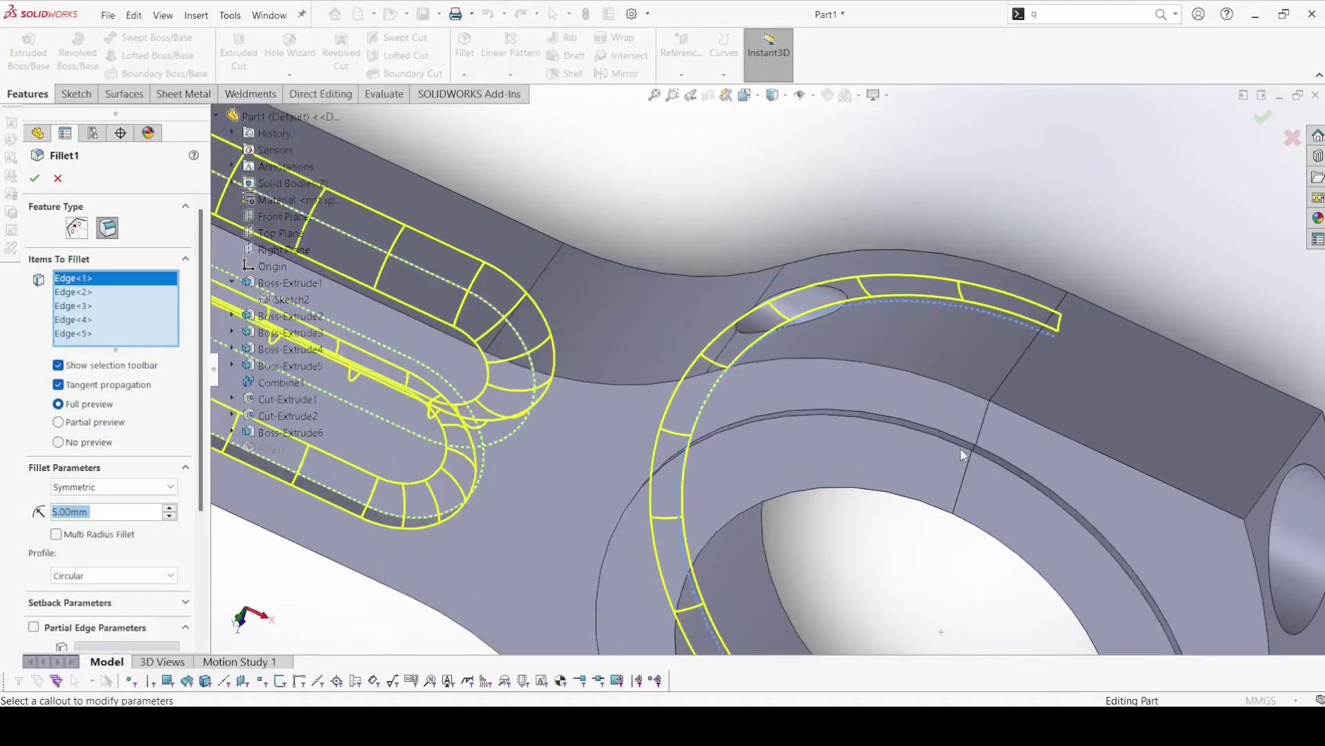
left_click(963, 455)
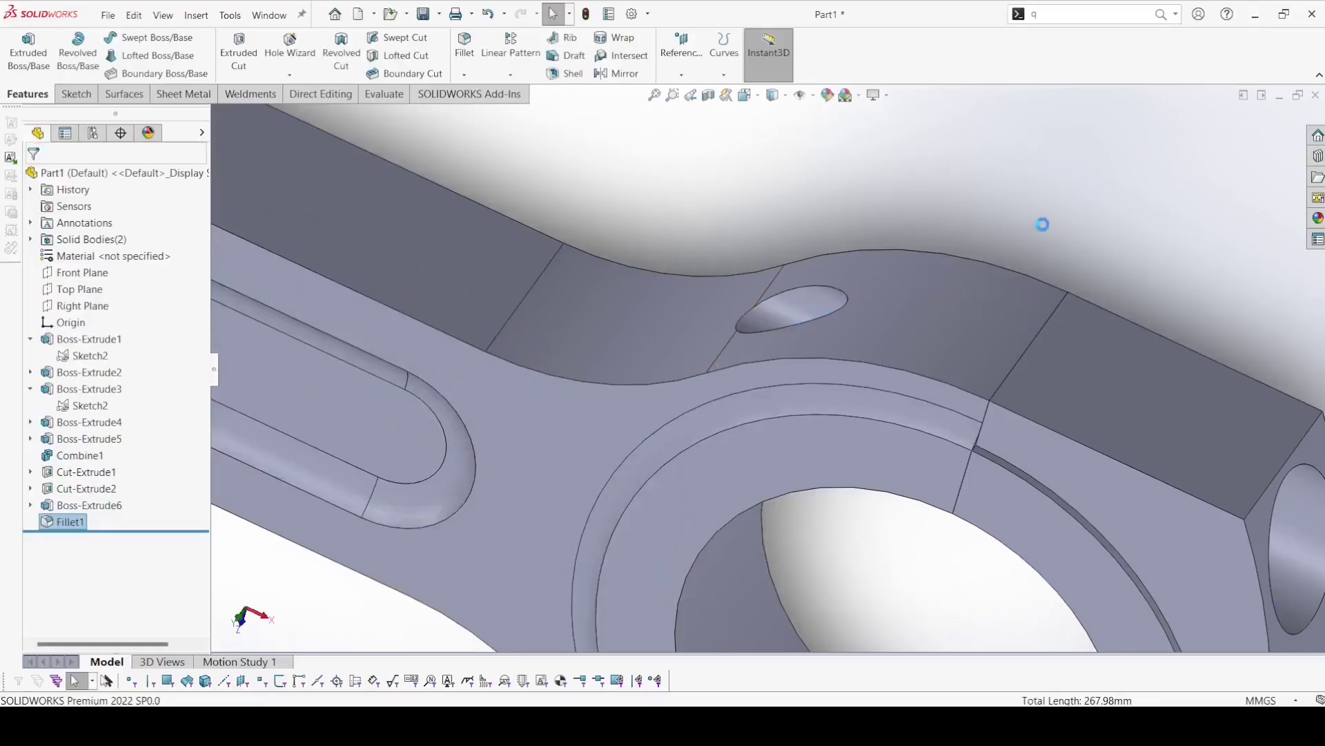
key("f")
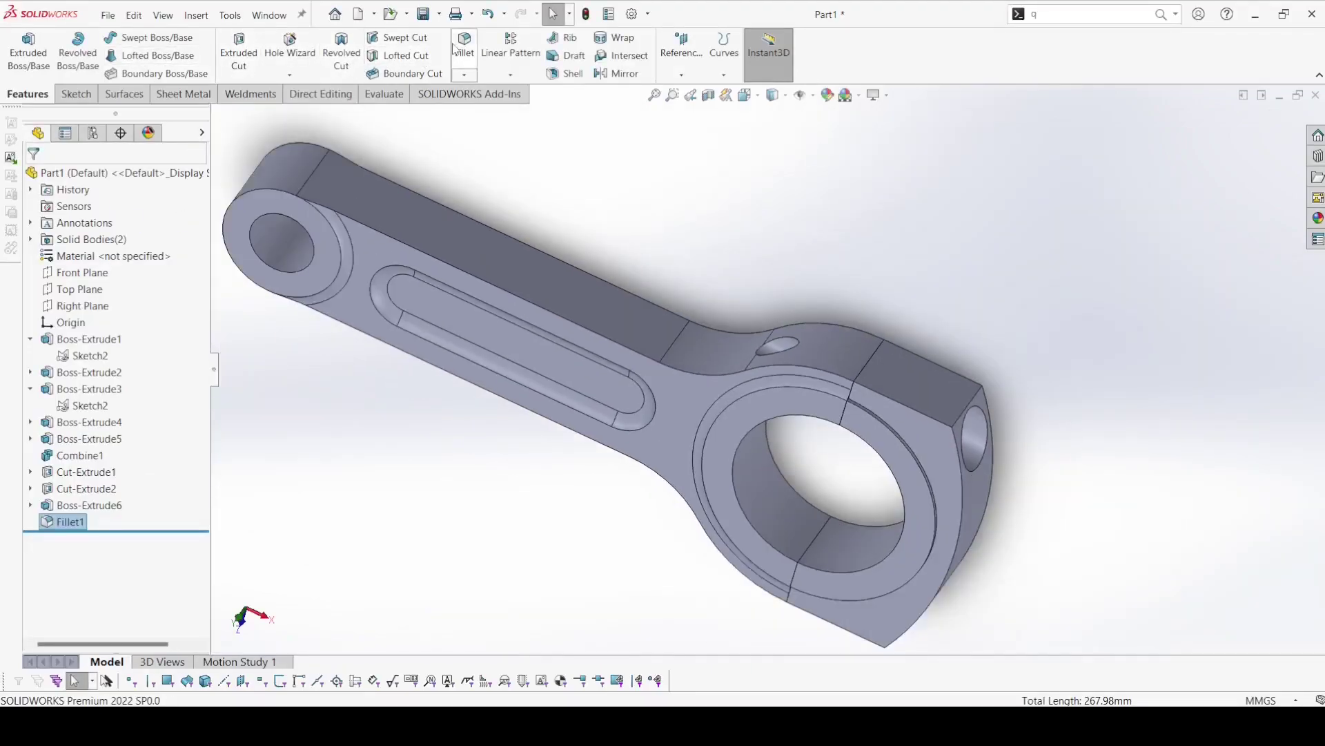
- Round the two circular edges around the cap's big-end bore with a 5 mm fillet
key("Return")
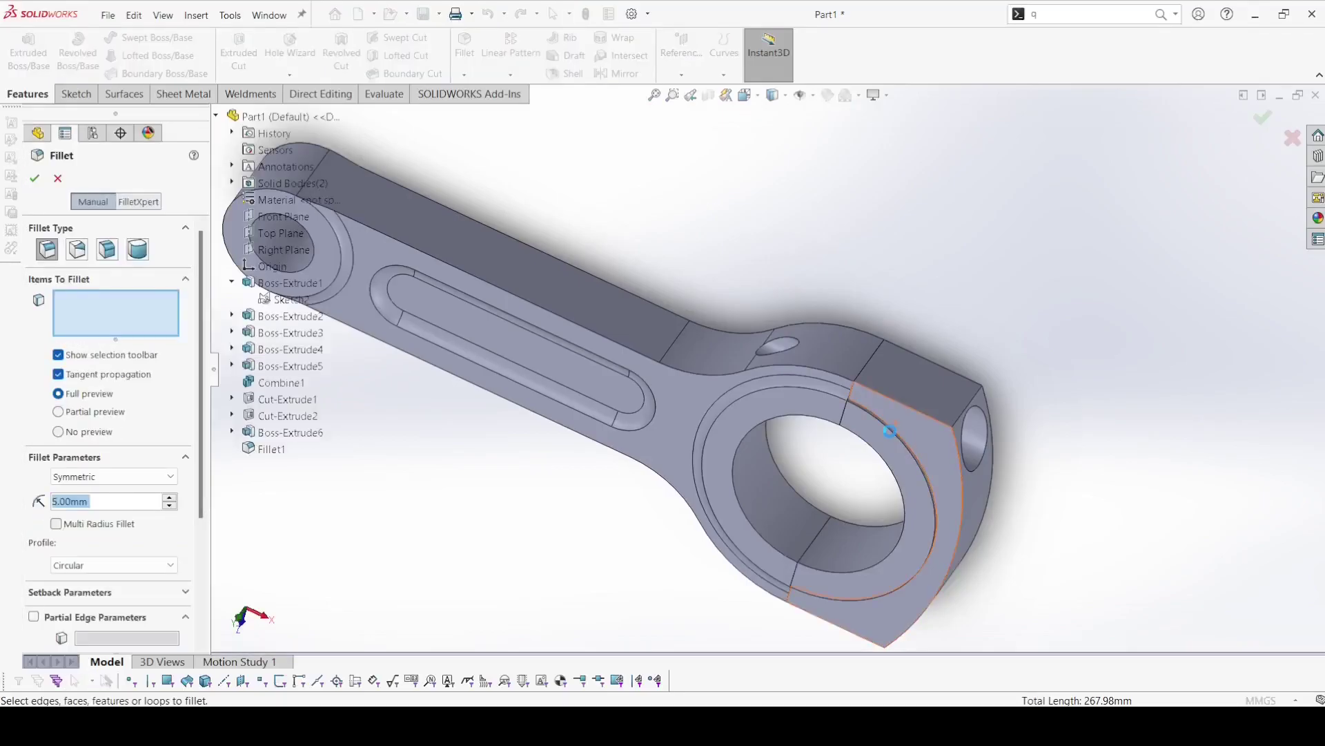
scroll(889, 429, "down", 3)
left_click(863, 412)
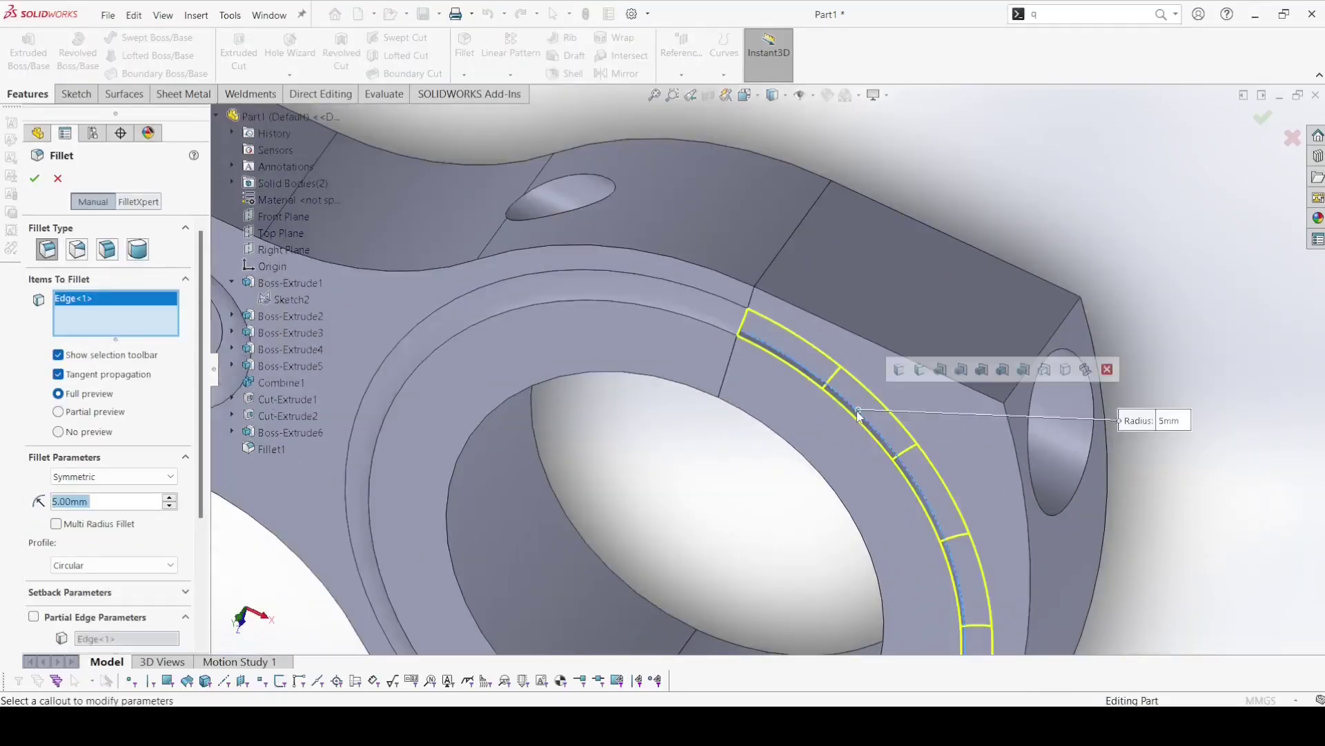
scroll(709, 503, "up", 3)
scroll(709, 504, "up", 2)
scroll(961, 458, "down", 4)
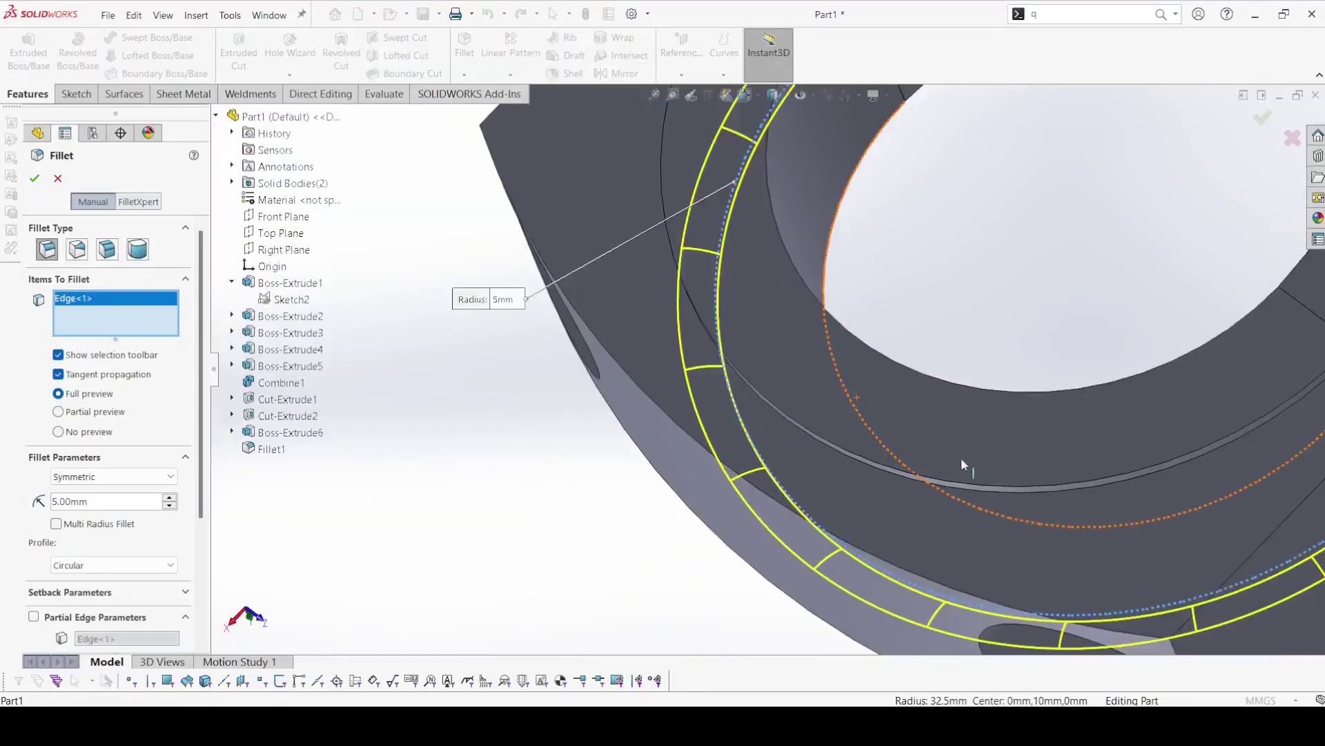
left_click(1030, 490)
left_click(36, 179)
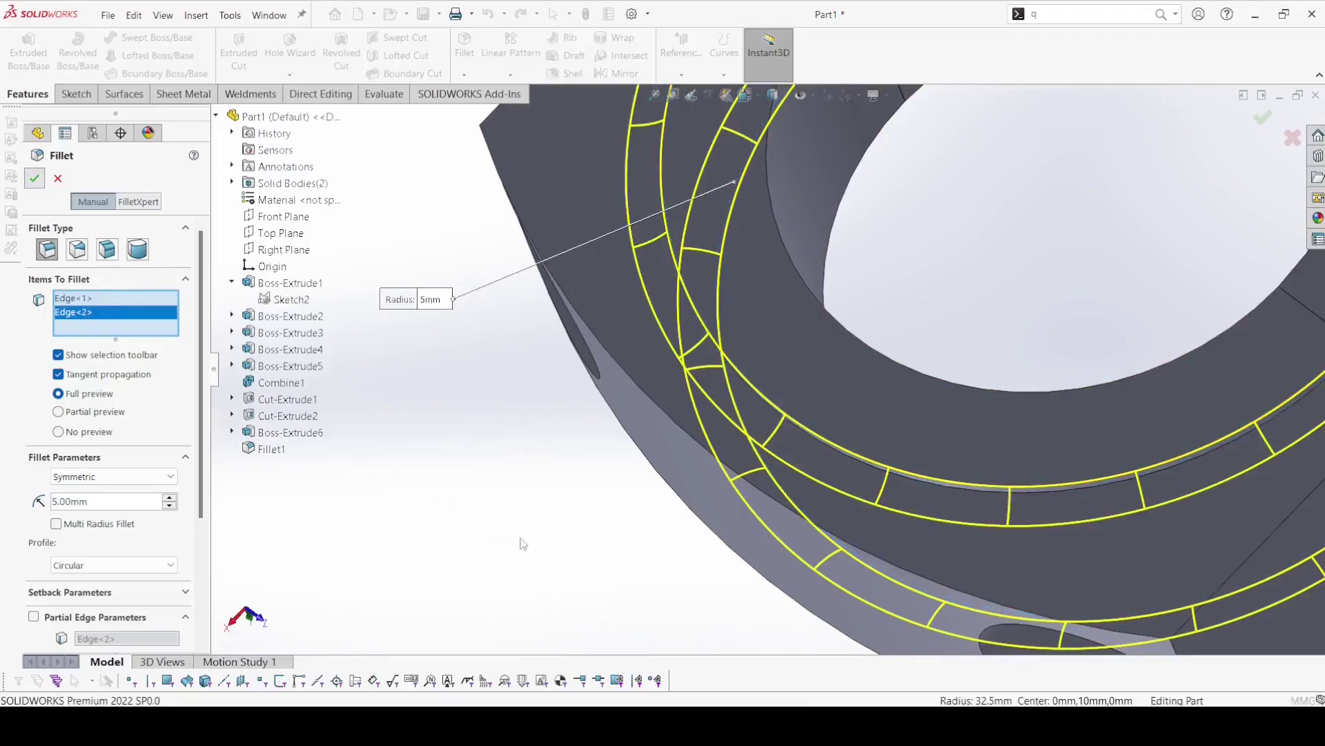
scroll(521, 539, "up", 4)
scroll(524, 539, "down", 1)
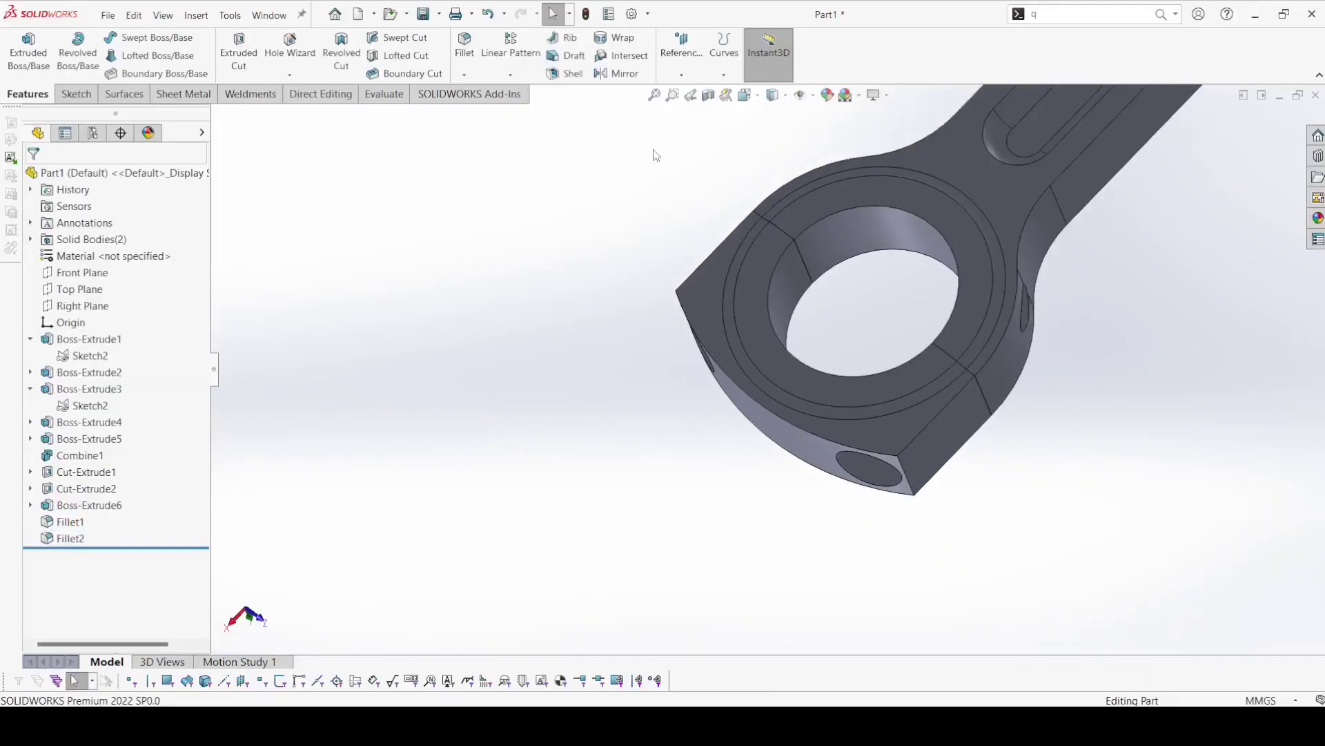
- In isometric view, give the Fillet1 rod body a cyan body appearance
left_click(757, 98)
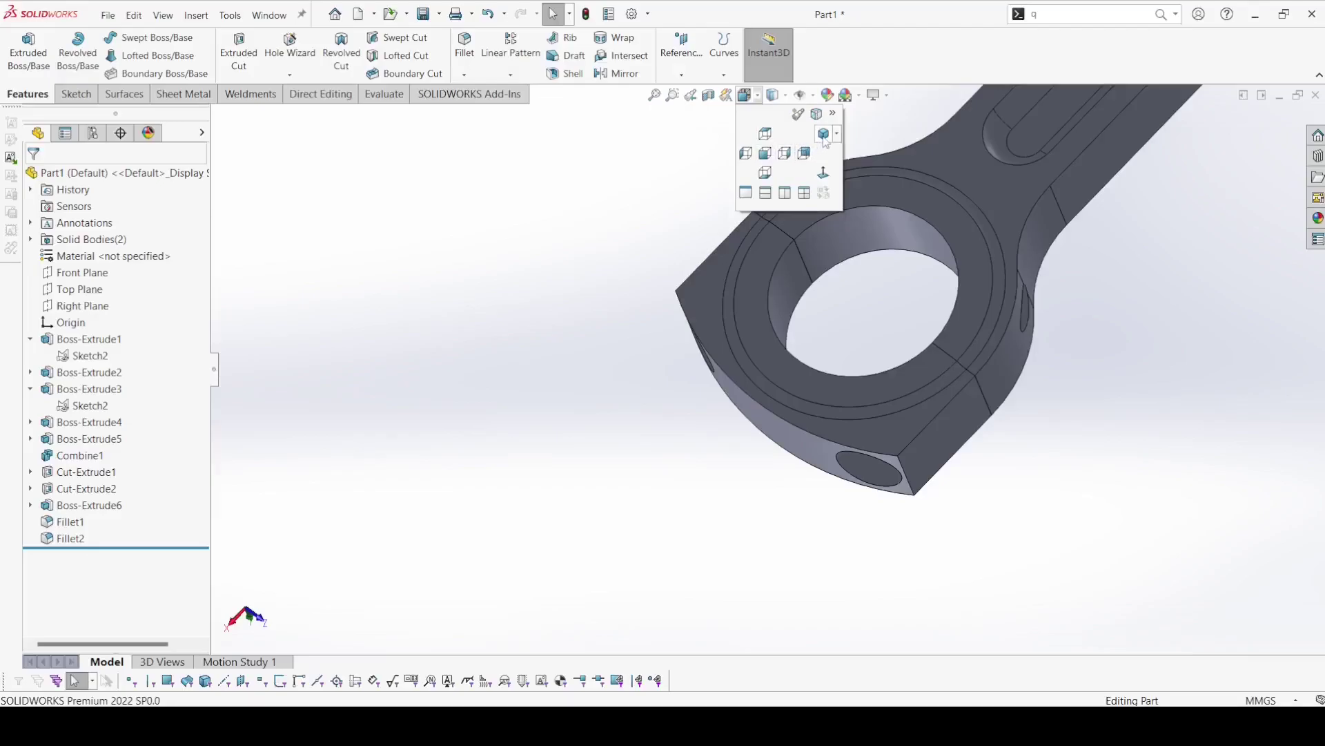
left_click(824, 135)
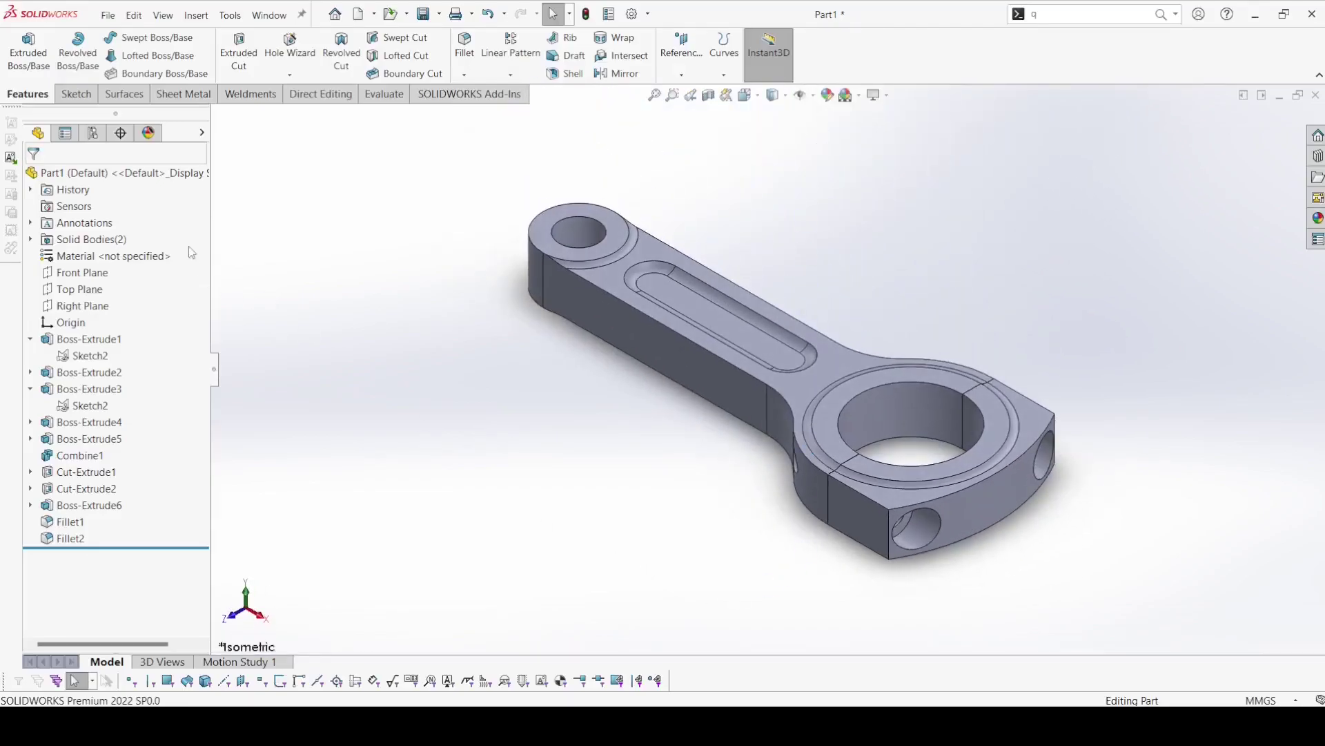
double_click(46, 240)
left_click(86, 257)
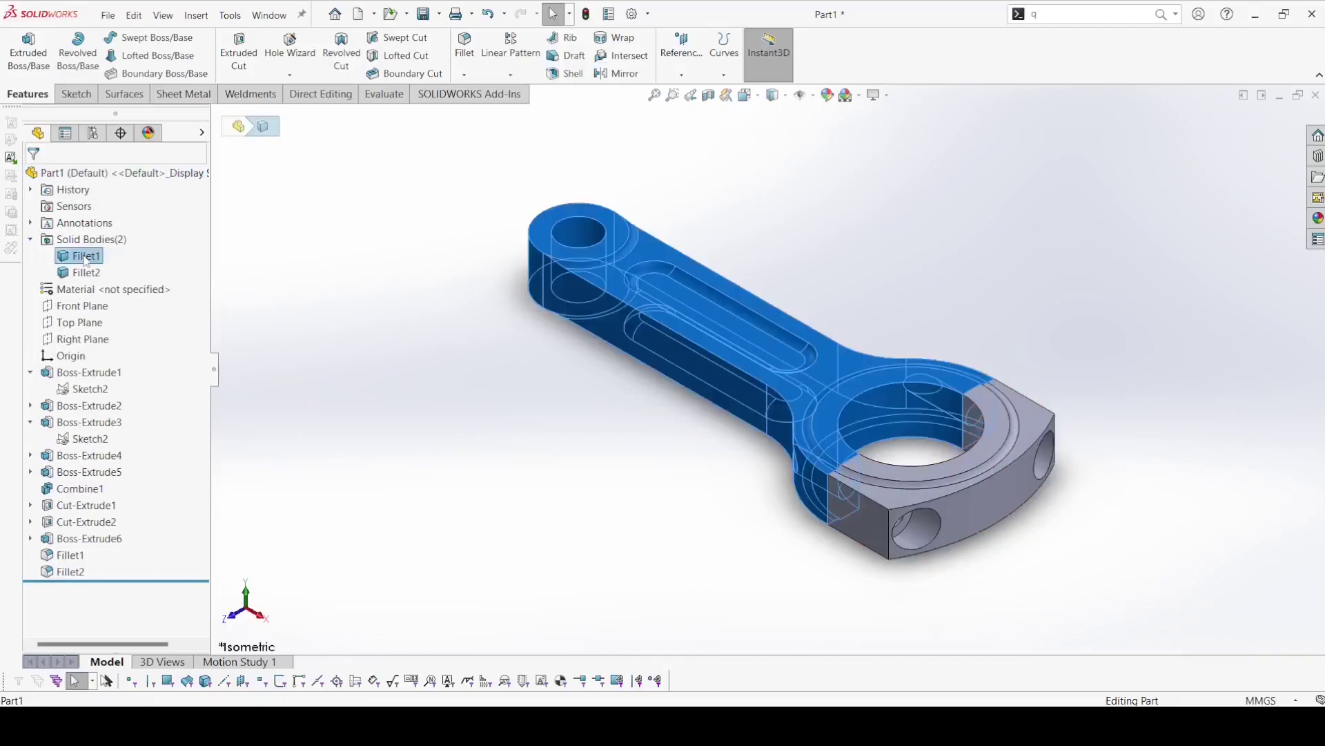
right_click(86, 256)
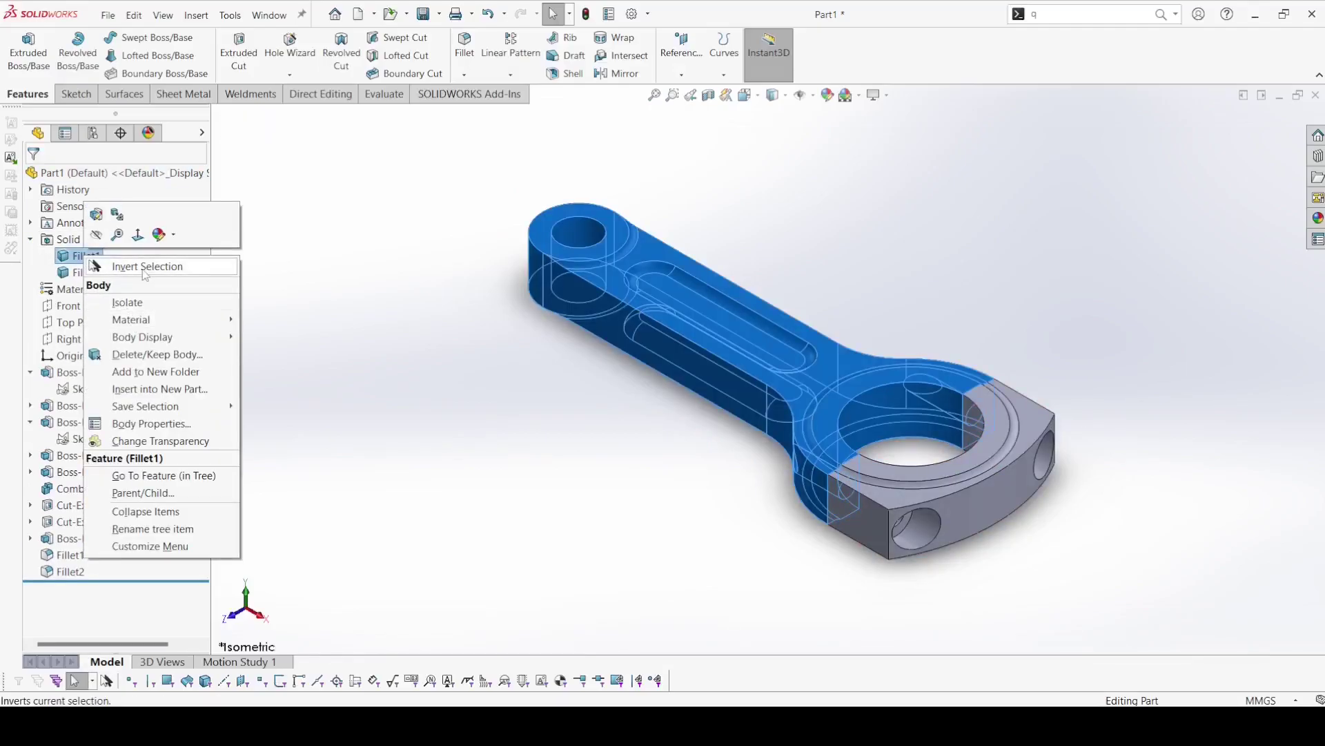
left_click(177, 235)
left_click(183, 268)
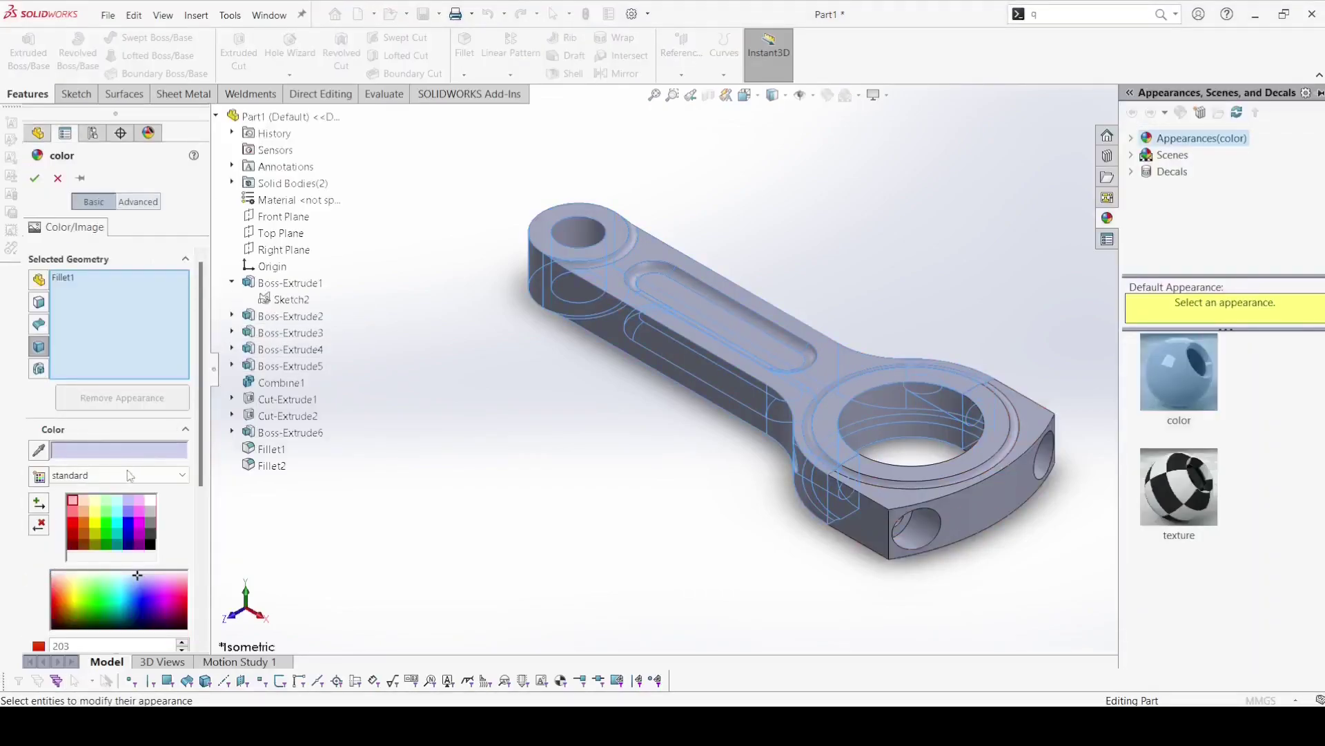
left_click(119, 523)
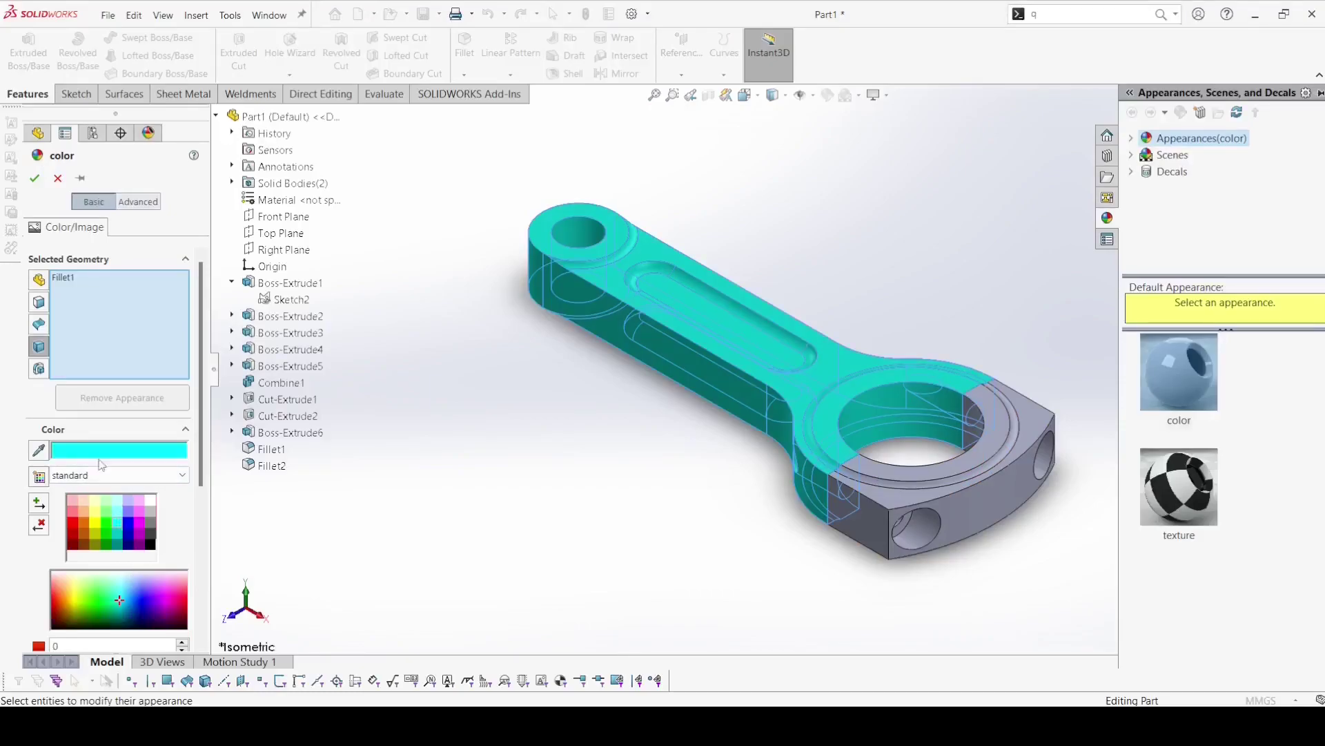
left_click(33, 178)
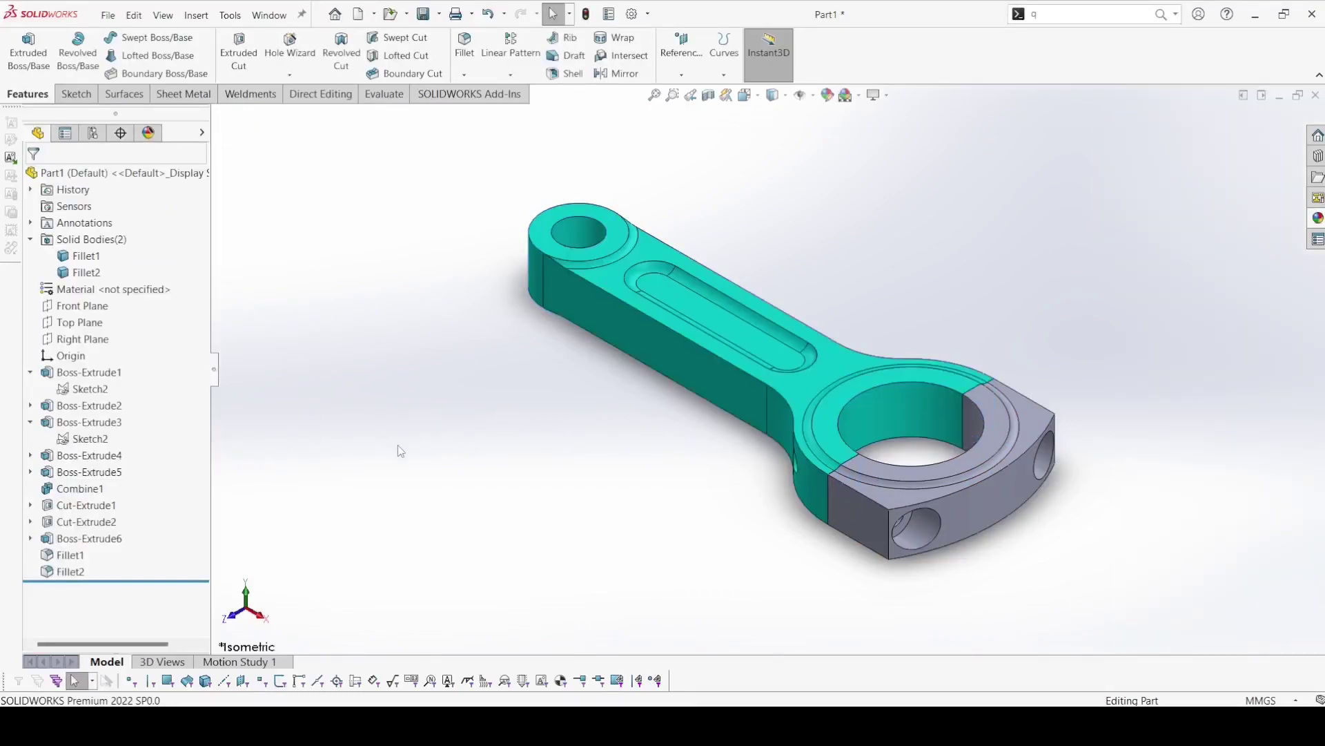
- Give the Fillet2 cap body the same cyan appearance and zoom to fit the whole rod
right_click(96, 276)
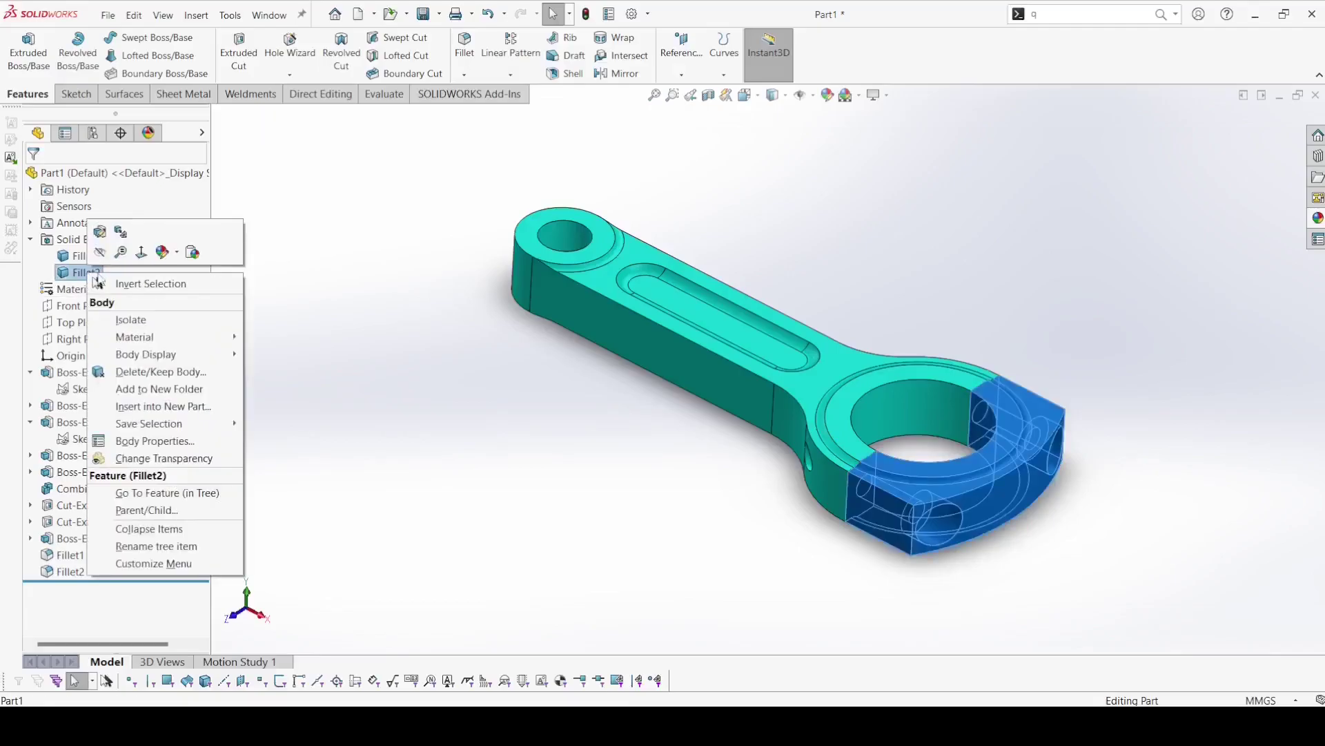
left_click(177, 253)
left_click(177, 285)
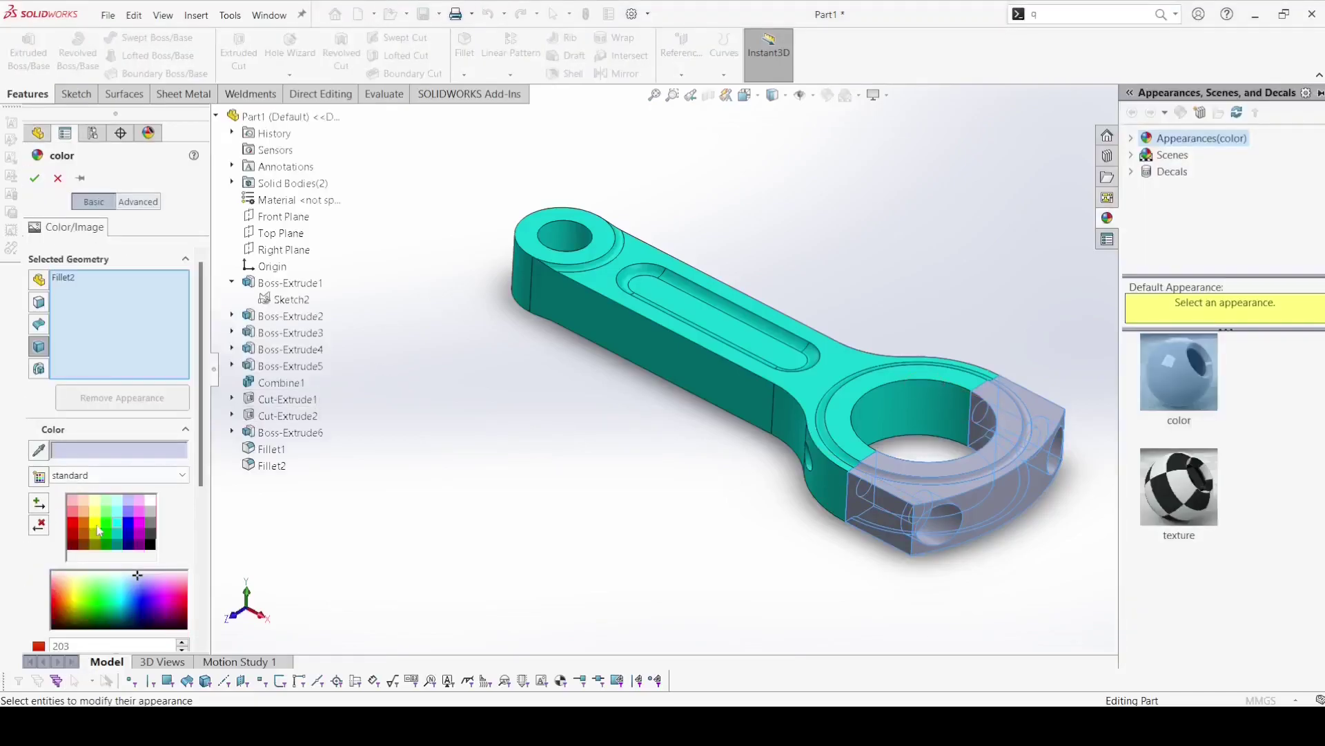
left_click(115, 526)
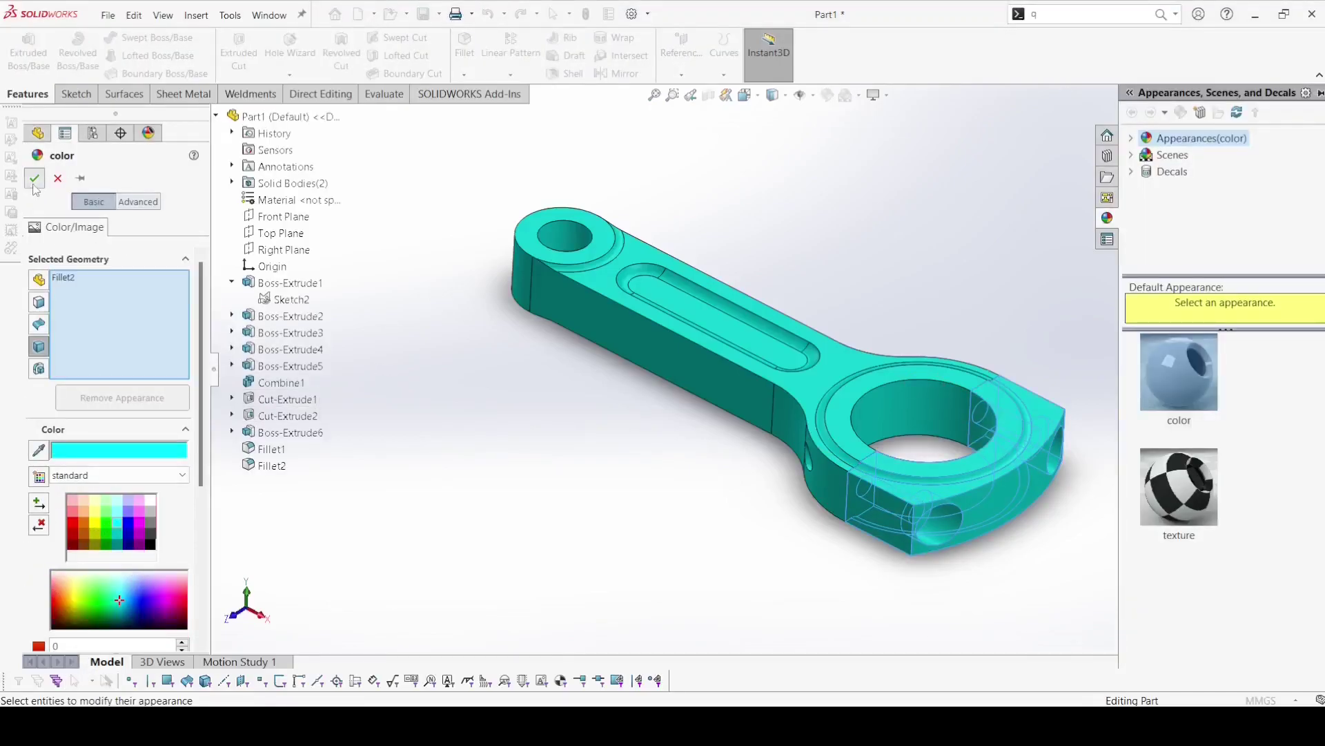
left_click(34, 178)
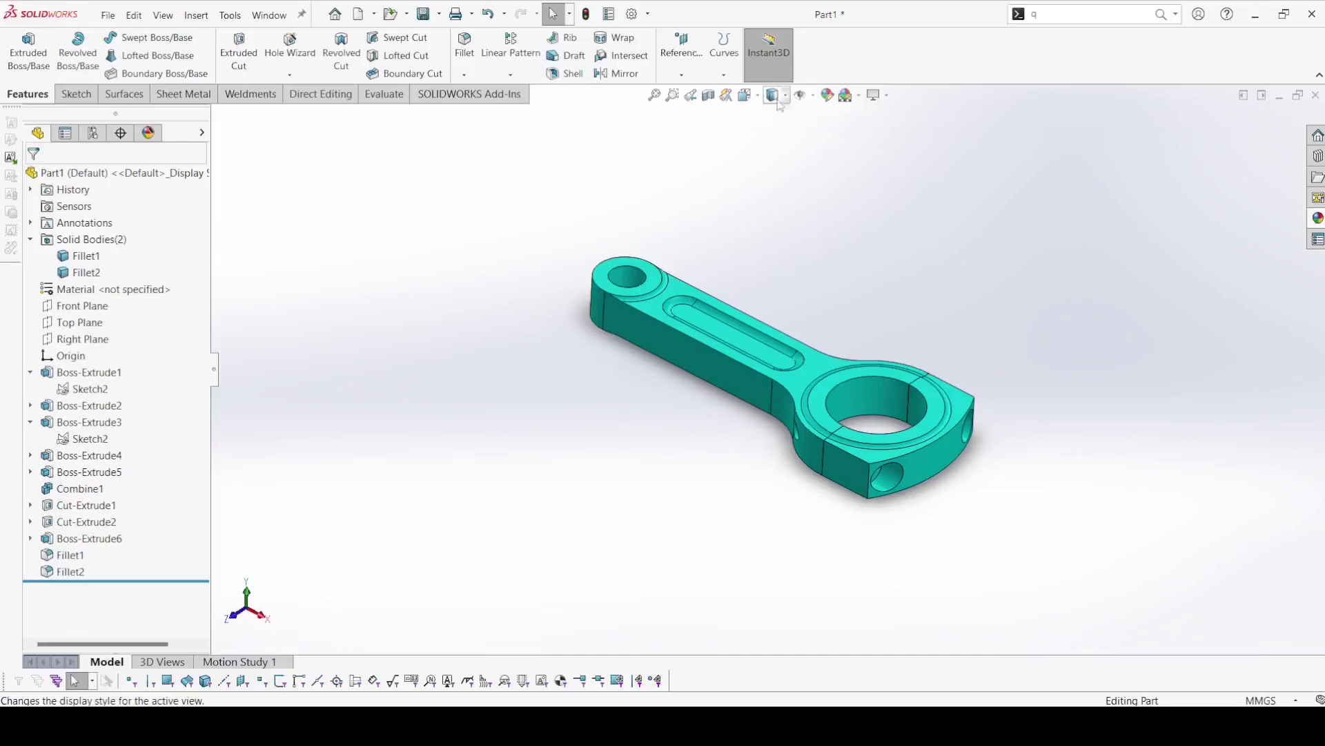
left_click(653, 96)
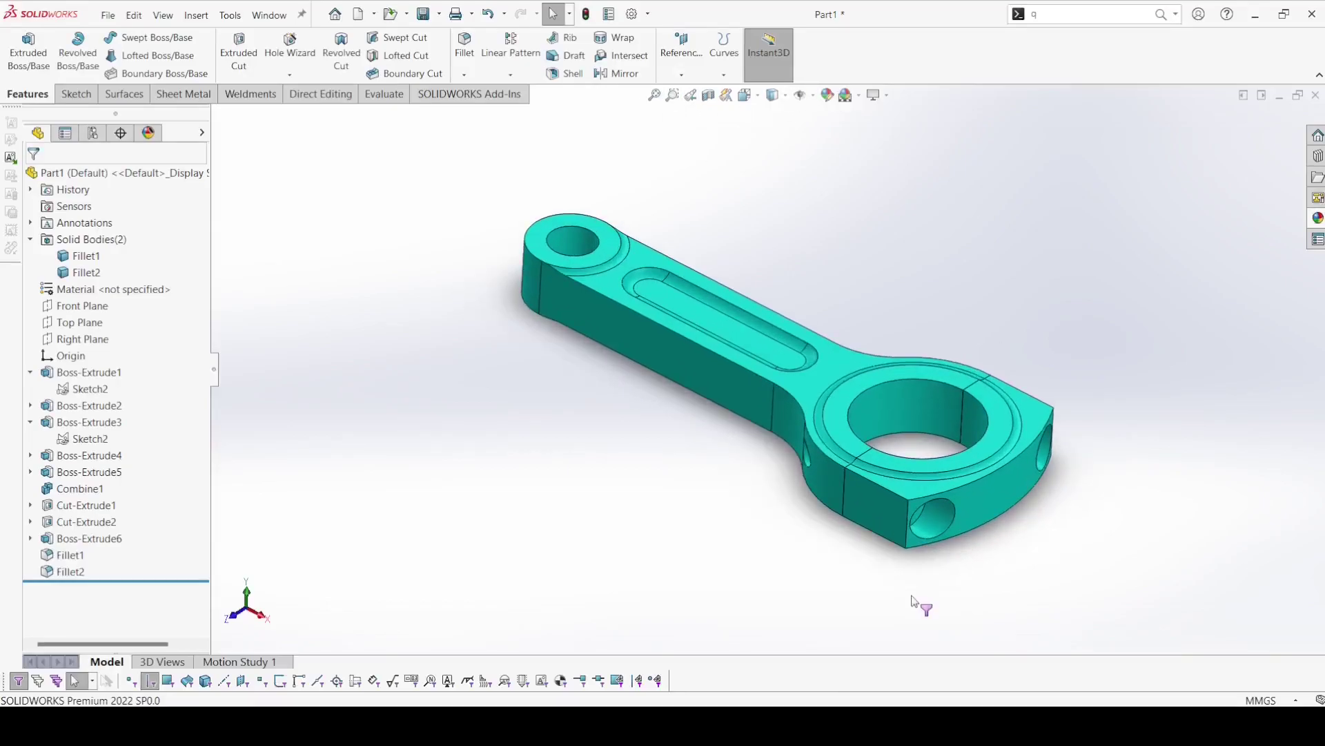